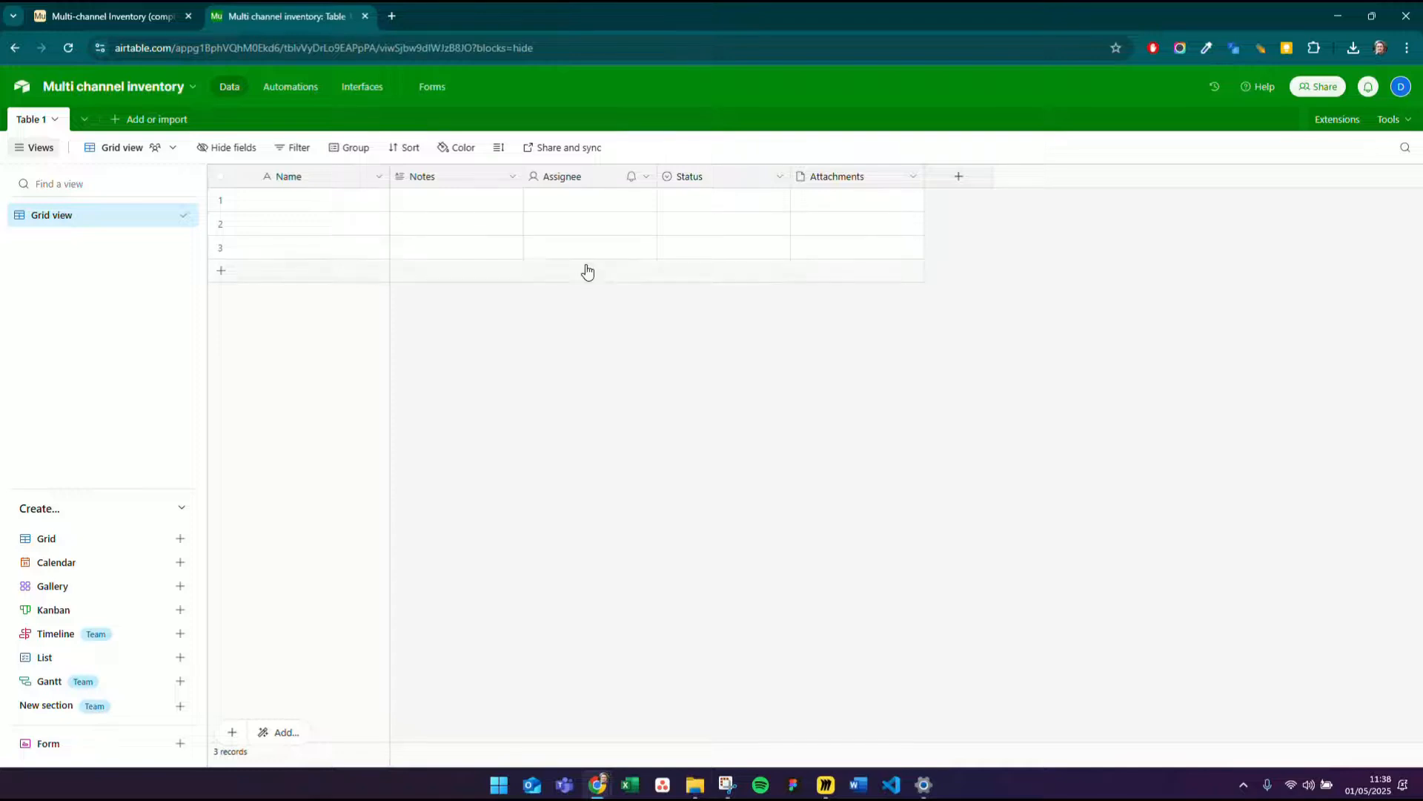
- Switch to Miro to review the Inventory Items and Channel Inventory tables in the diagram, and return to the Airtable base
key(alt+Tab)
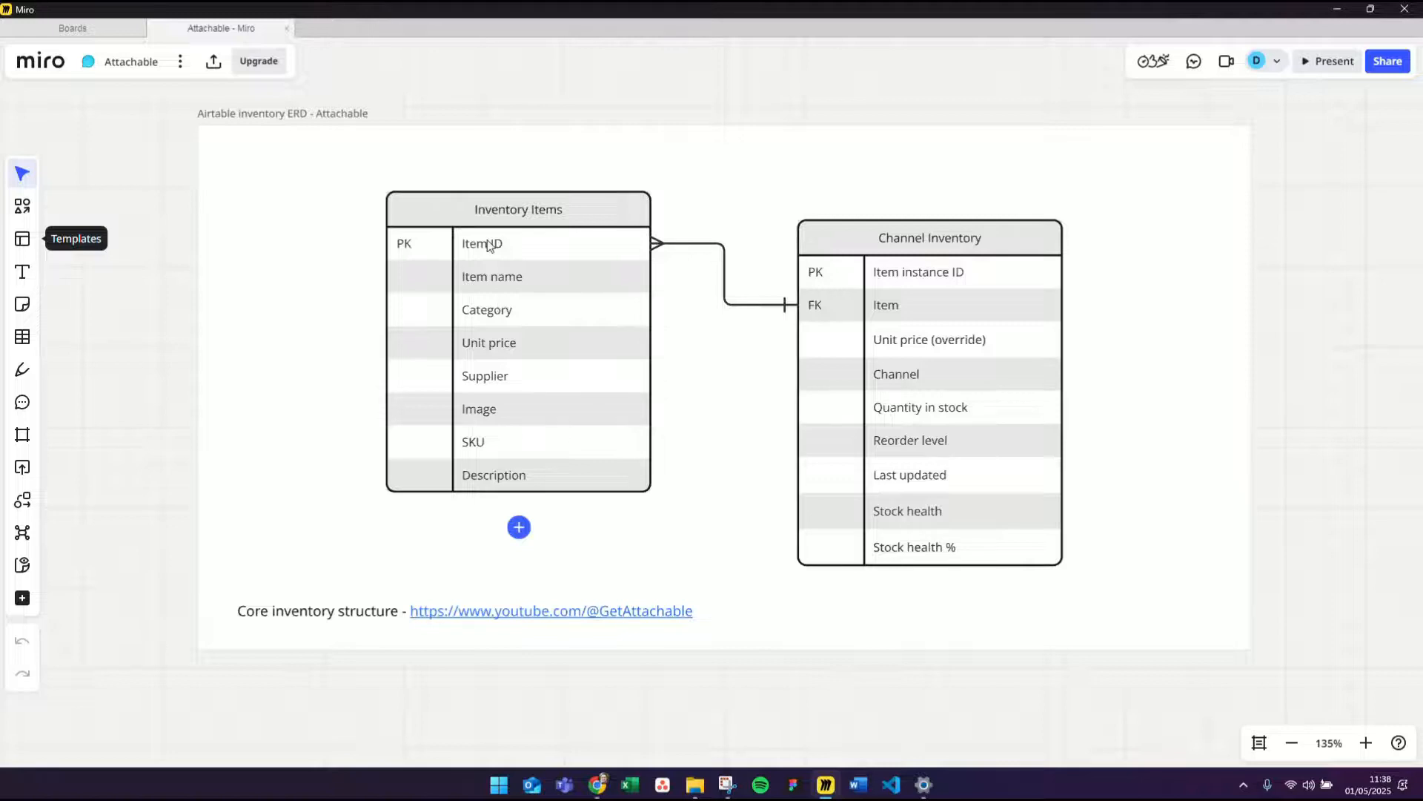
key(alt+Tab)
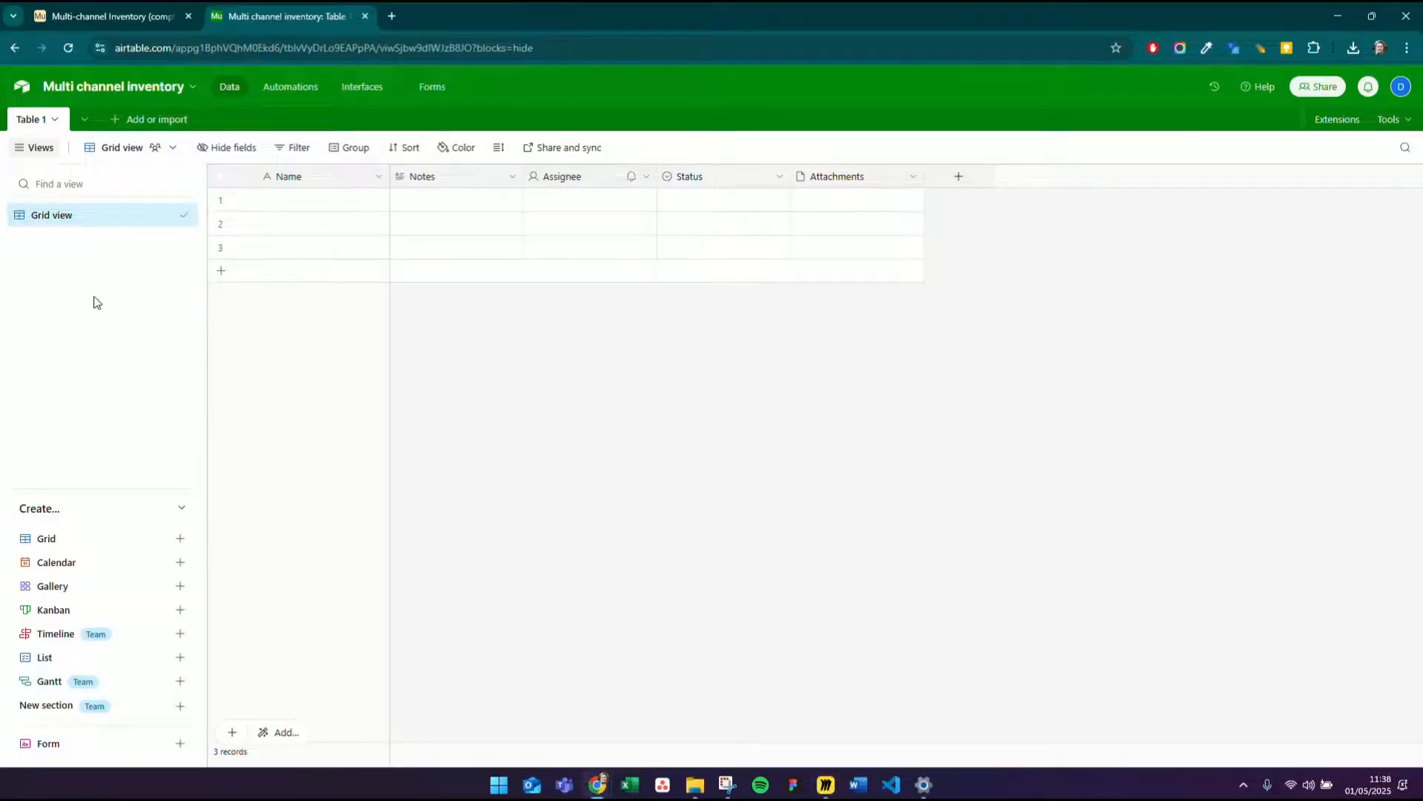
key(alt+Tab)
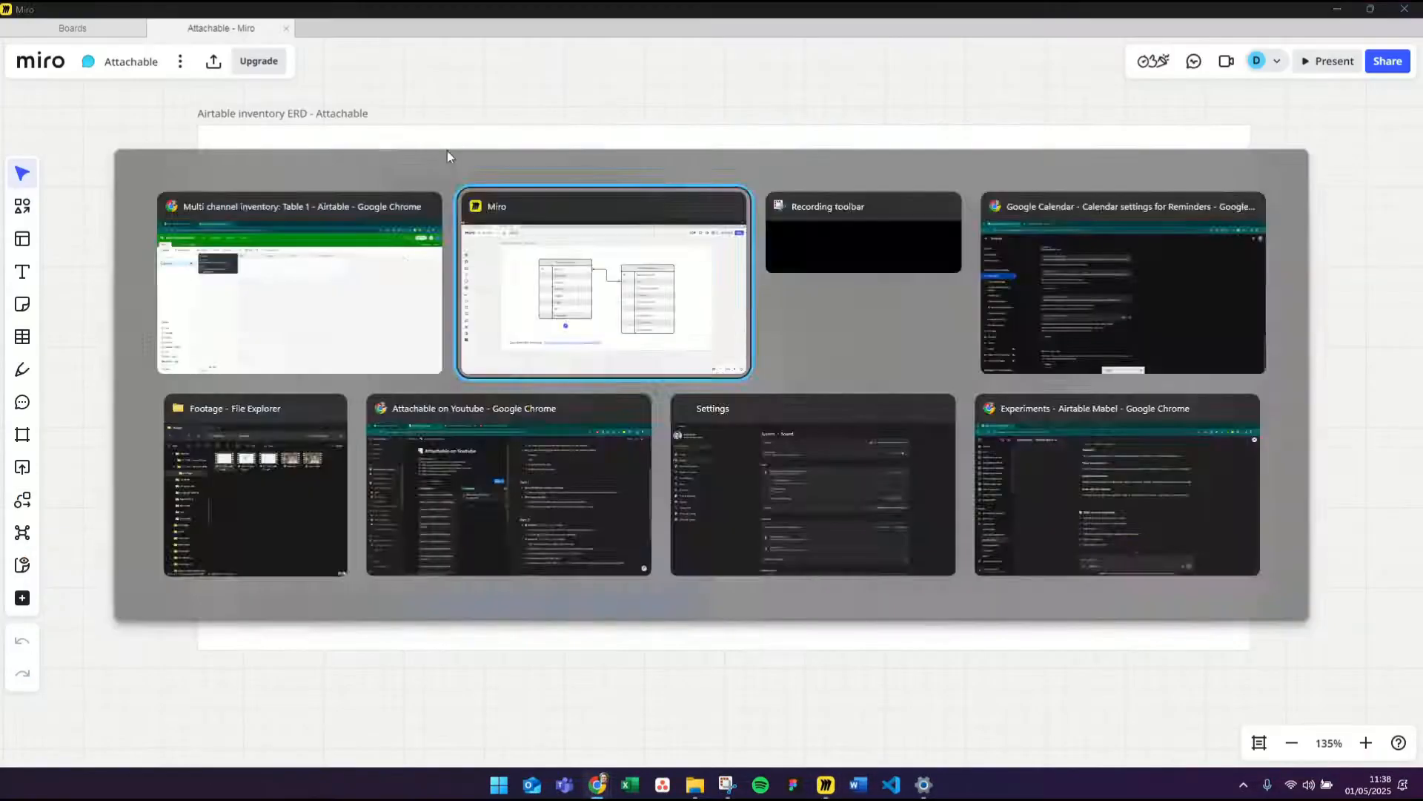
key(alt+Tab)
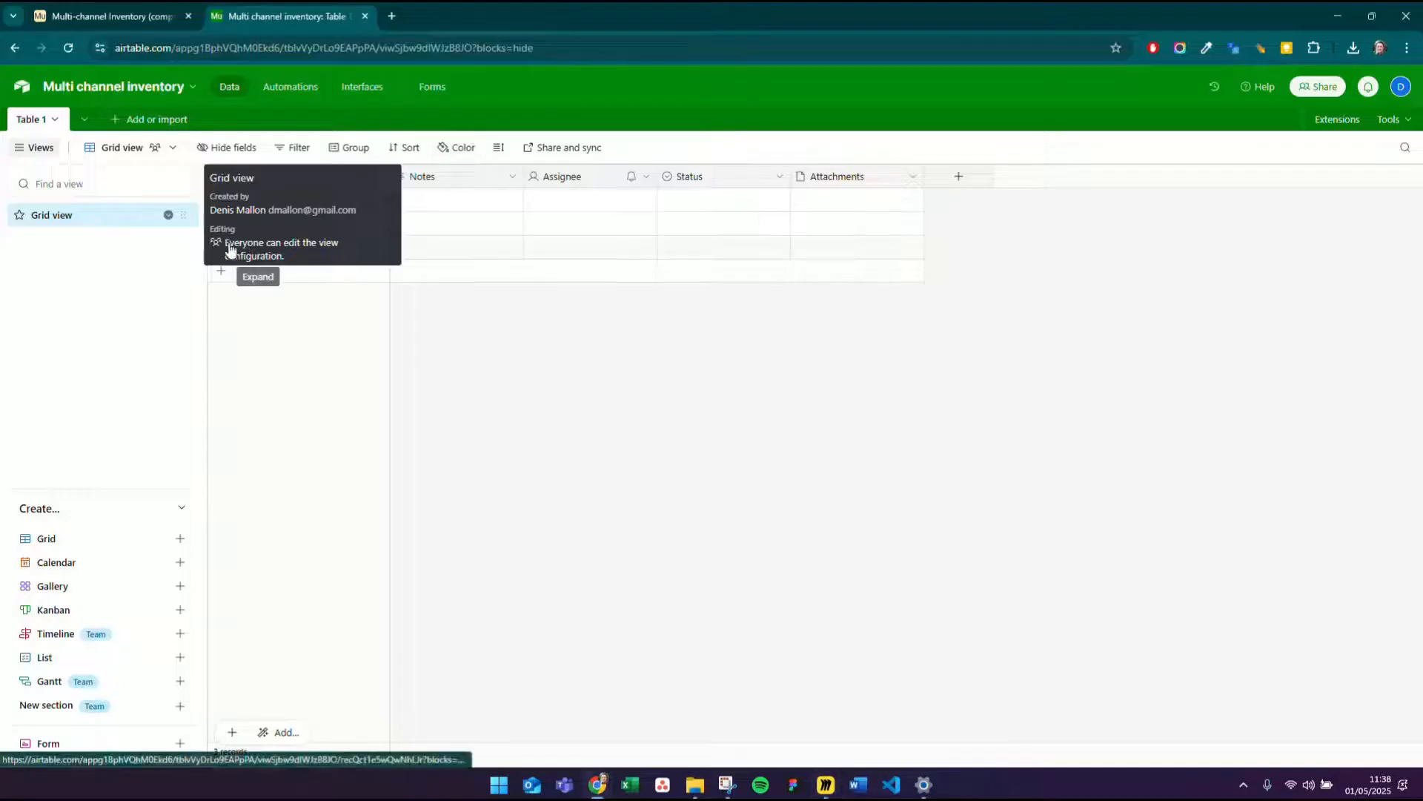
- Rename Table 1 to "Inventory items", with Item as the record term, and save
click(36, 124)
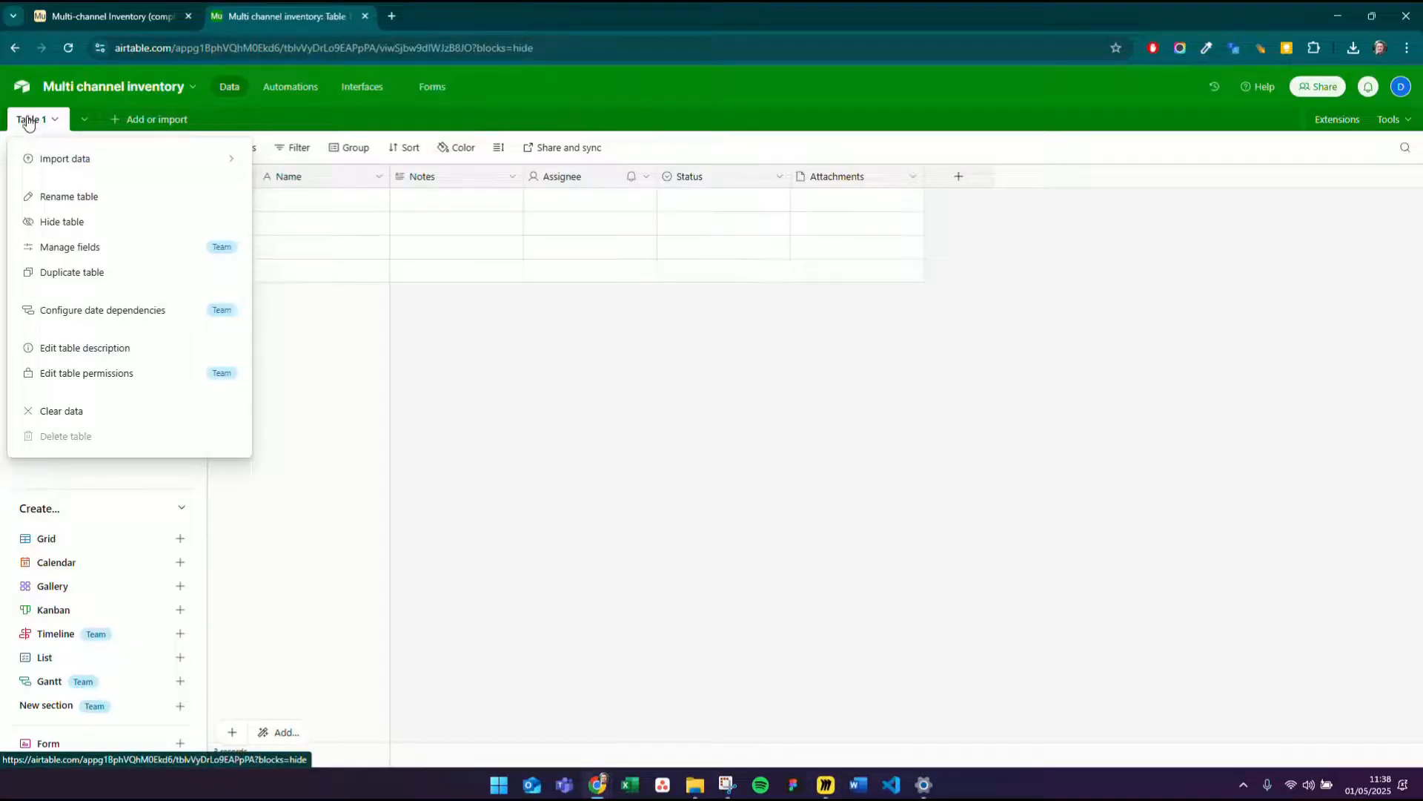
double_click(33, 120)
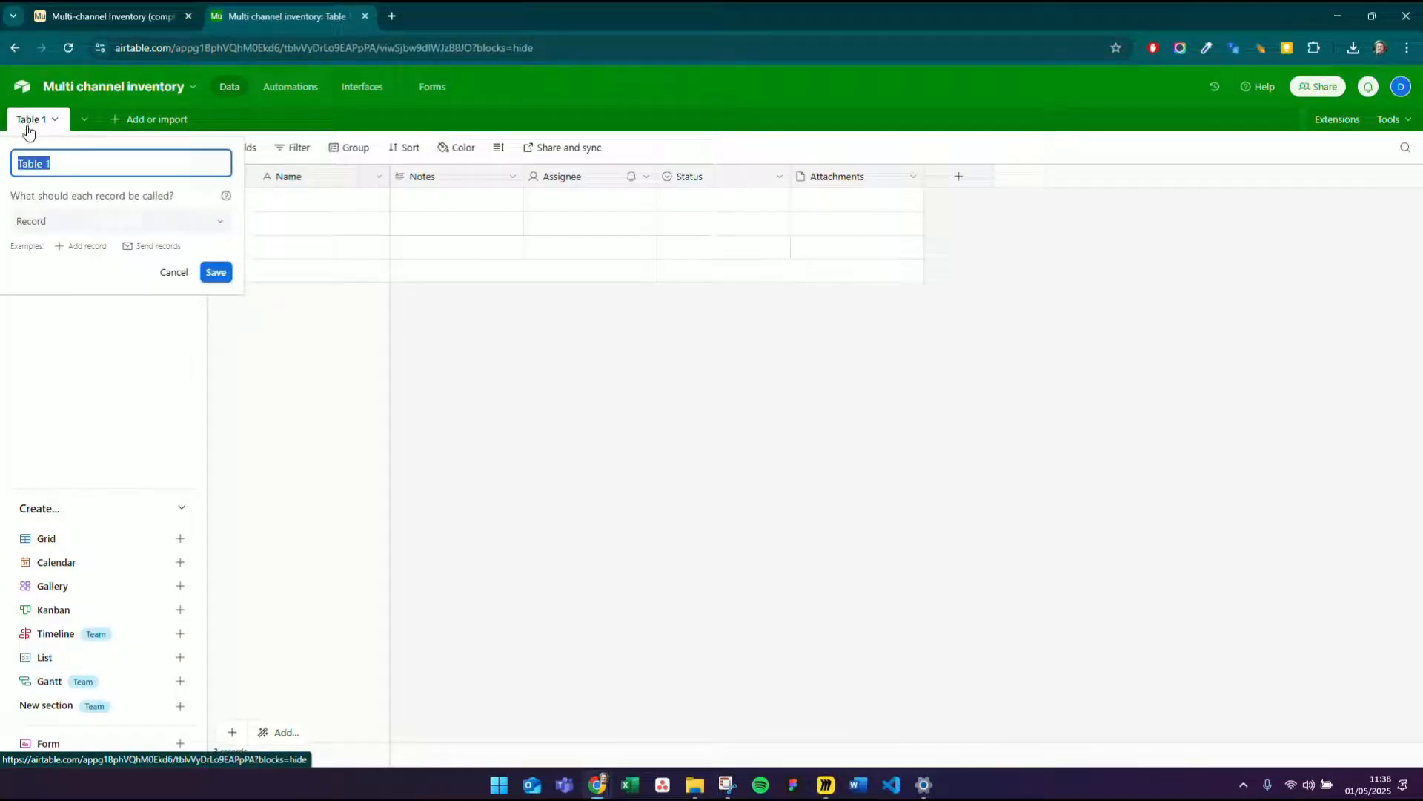
key(BackSpace)
text(Inventory items)
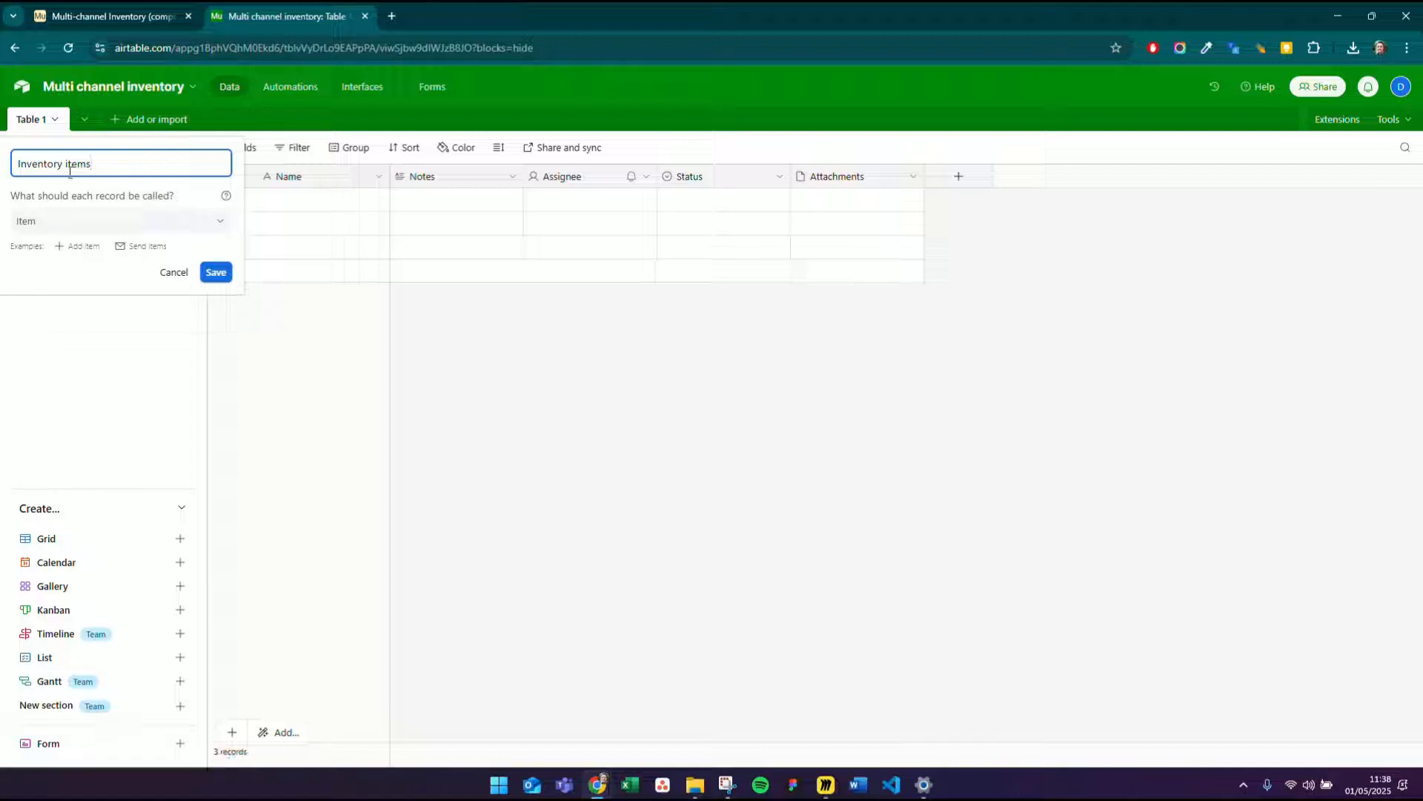
click(152, 217)
click(134, 229)
scroll(104, 305, up, 4)
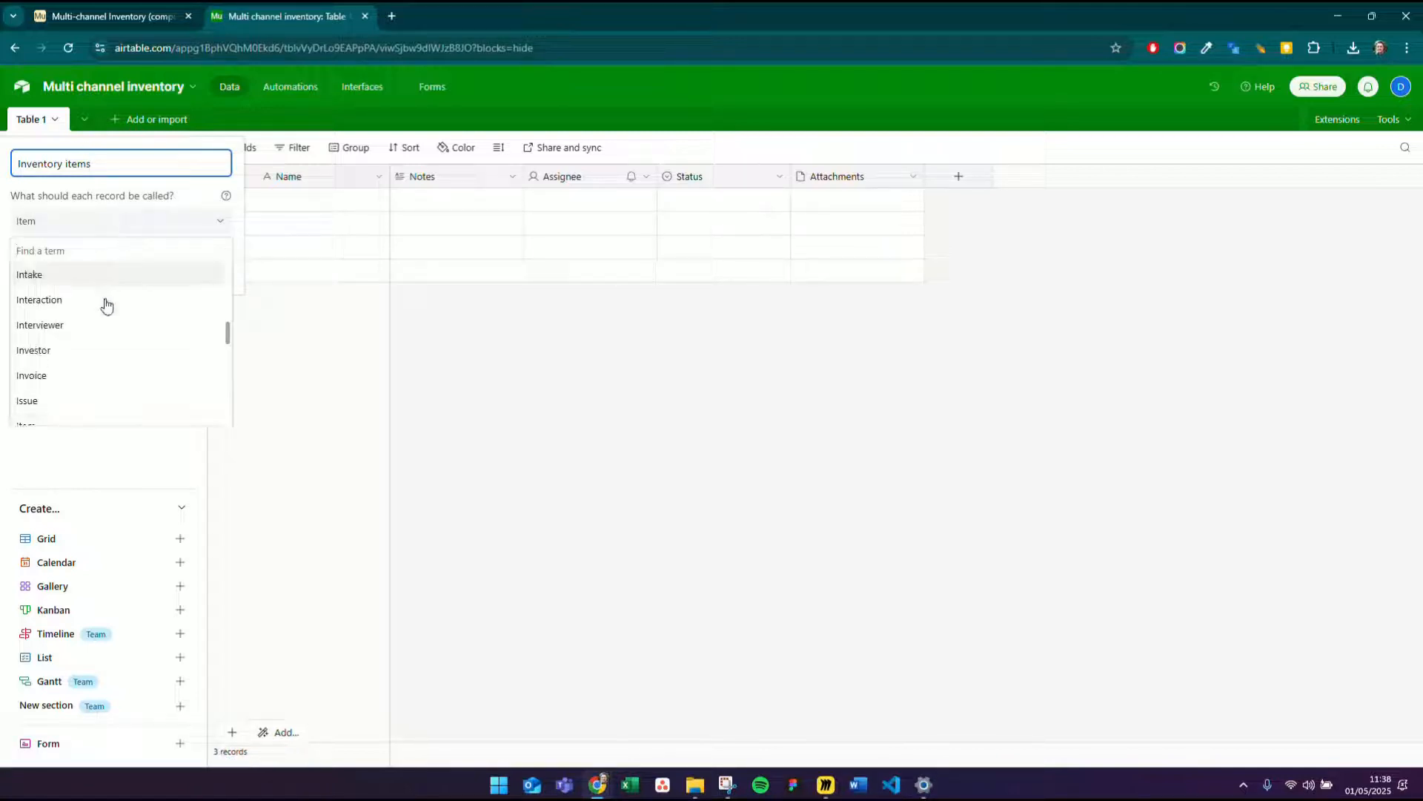
scroll(113, 361, down, 4)
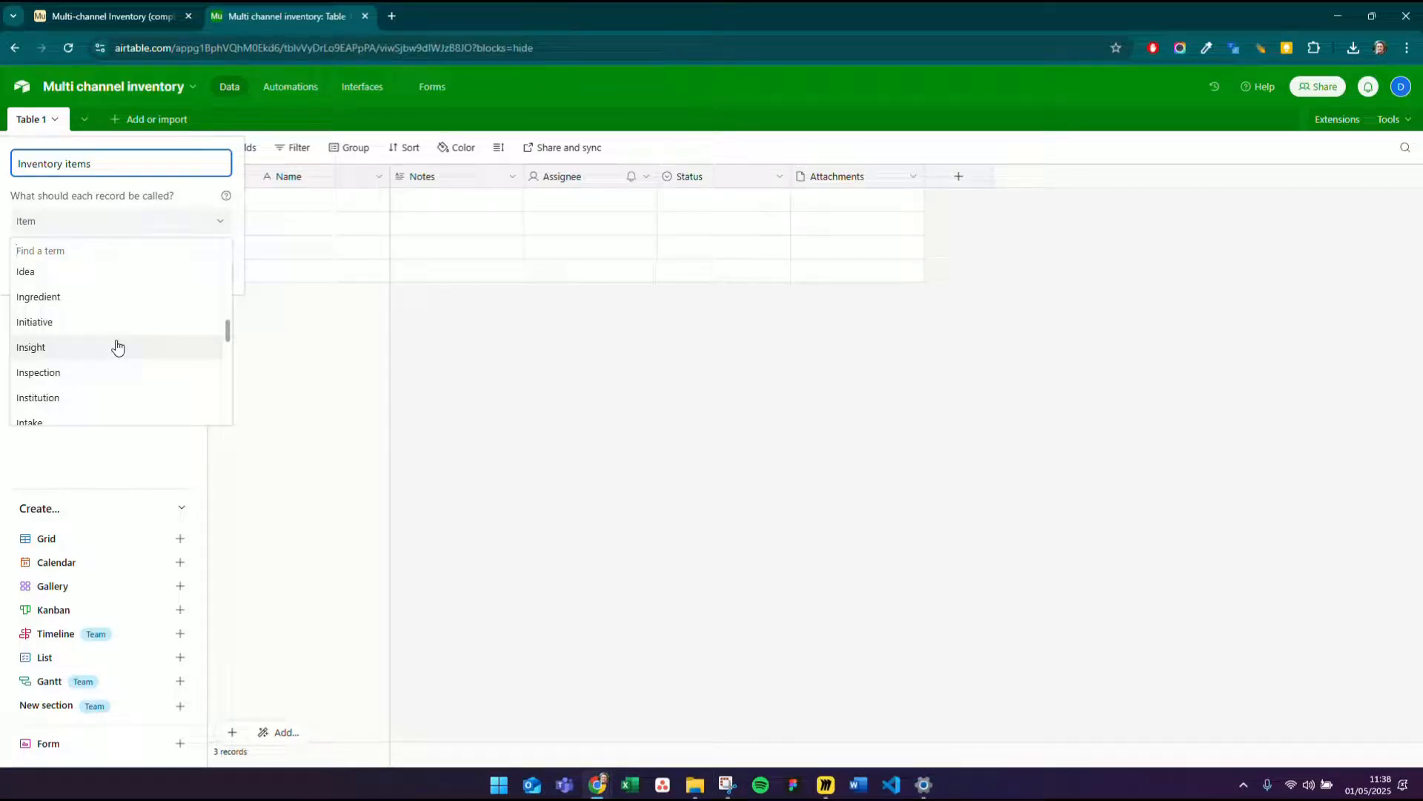
click(192, 197)
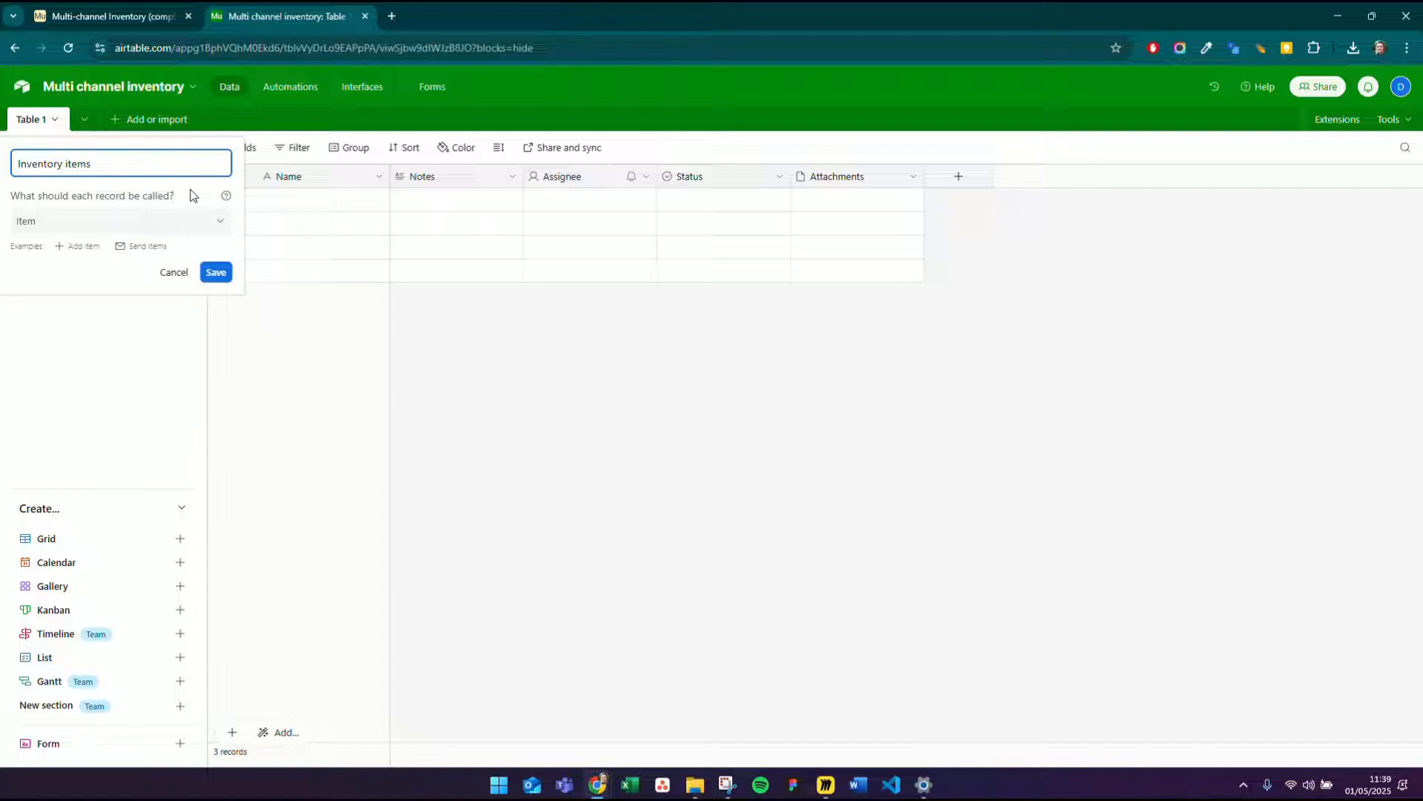
click(214, 272)
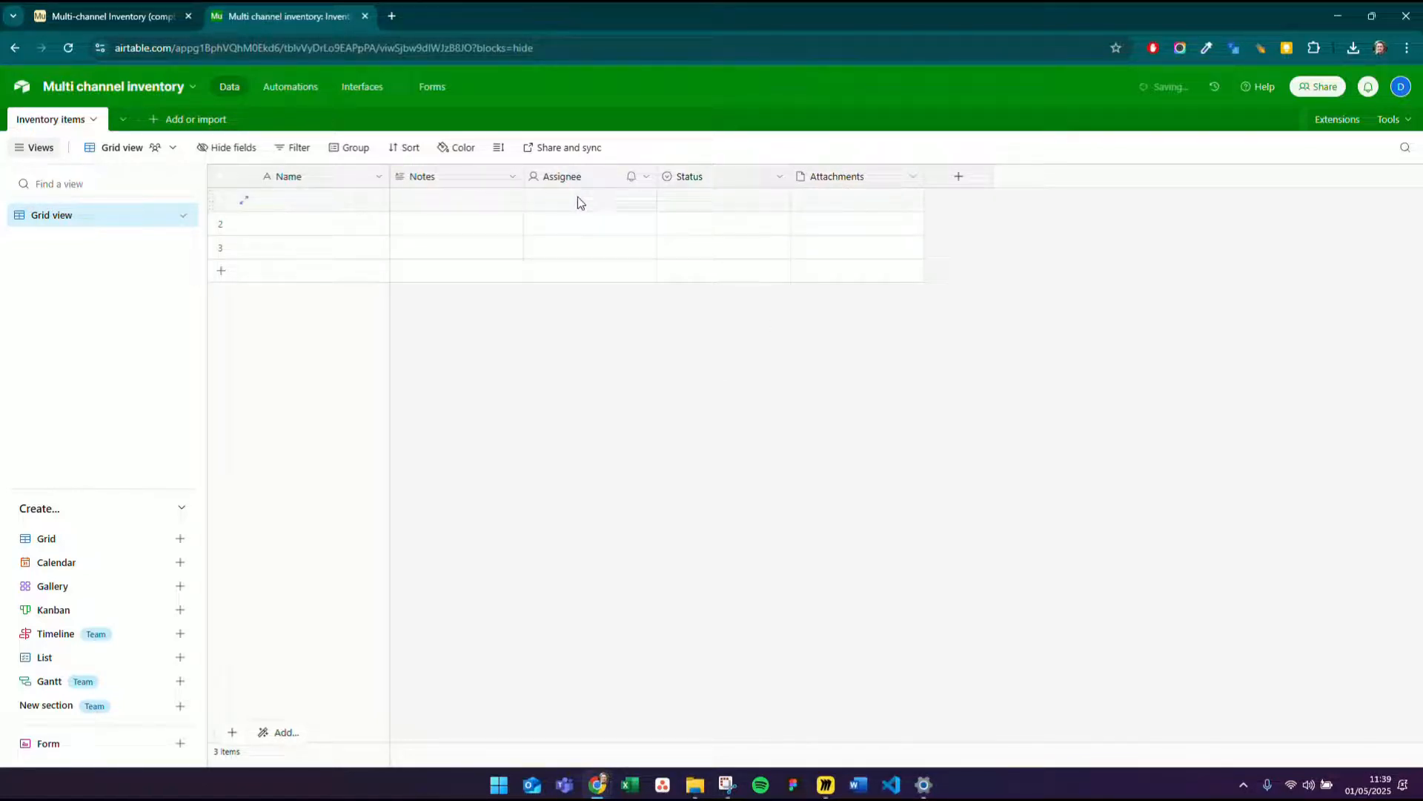
- Delete the default Notes, Assignee, Status and Attachments fields from the Inventory items table
click(512, 181)
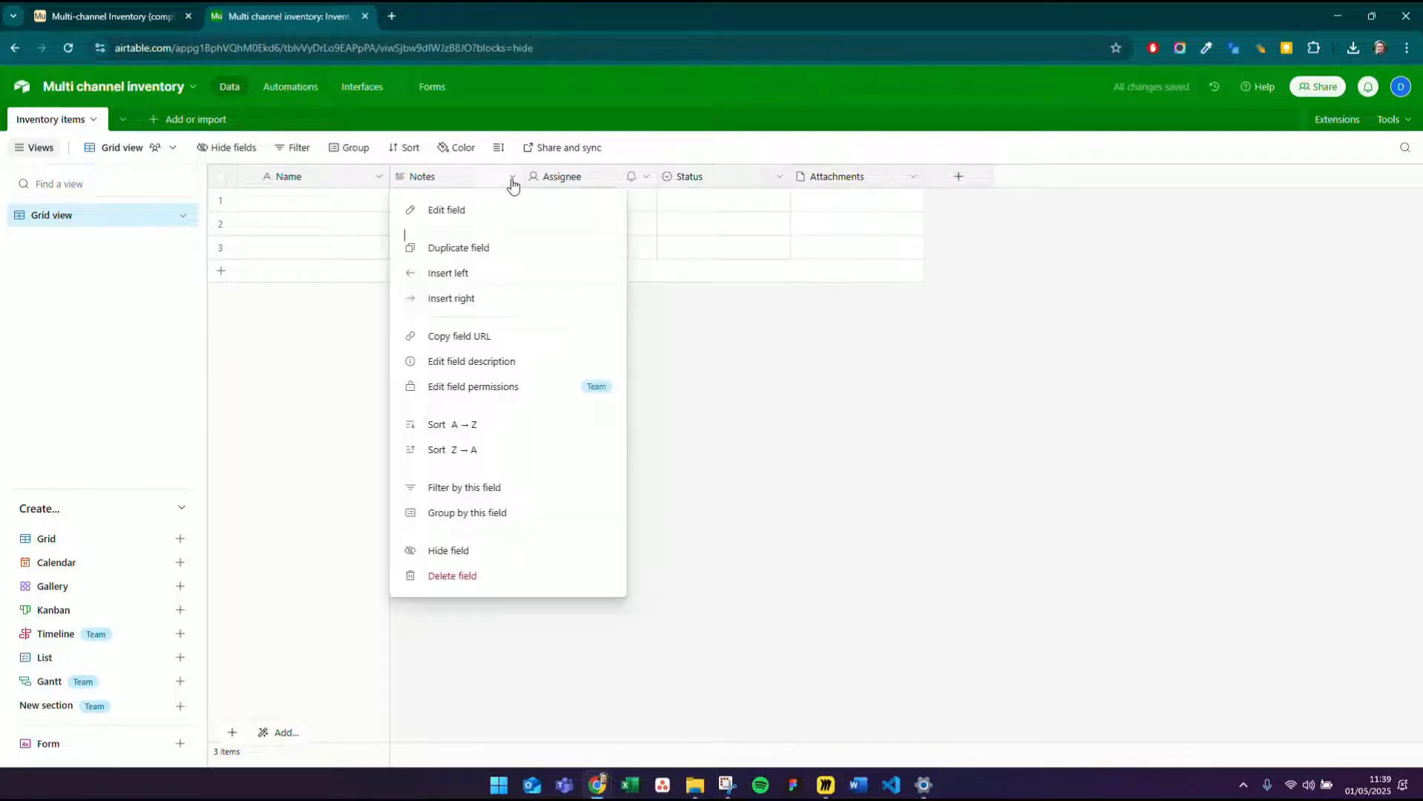
click(452, 576)
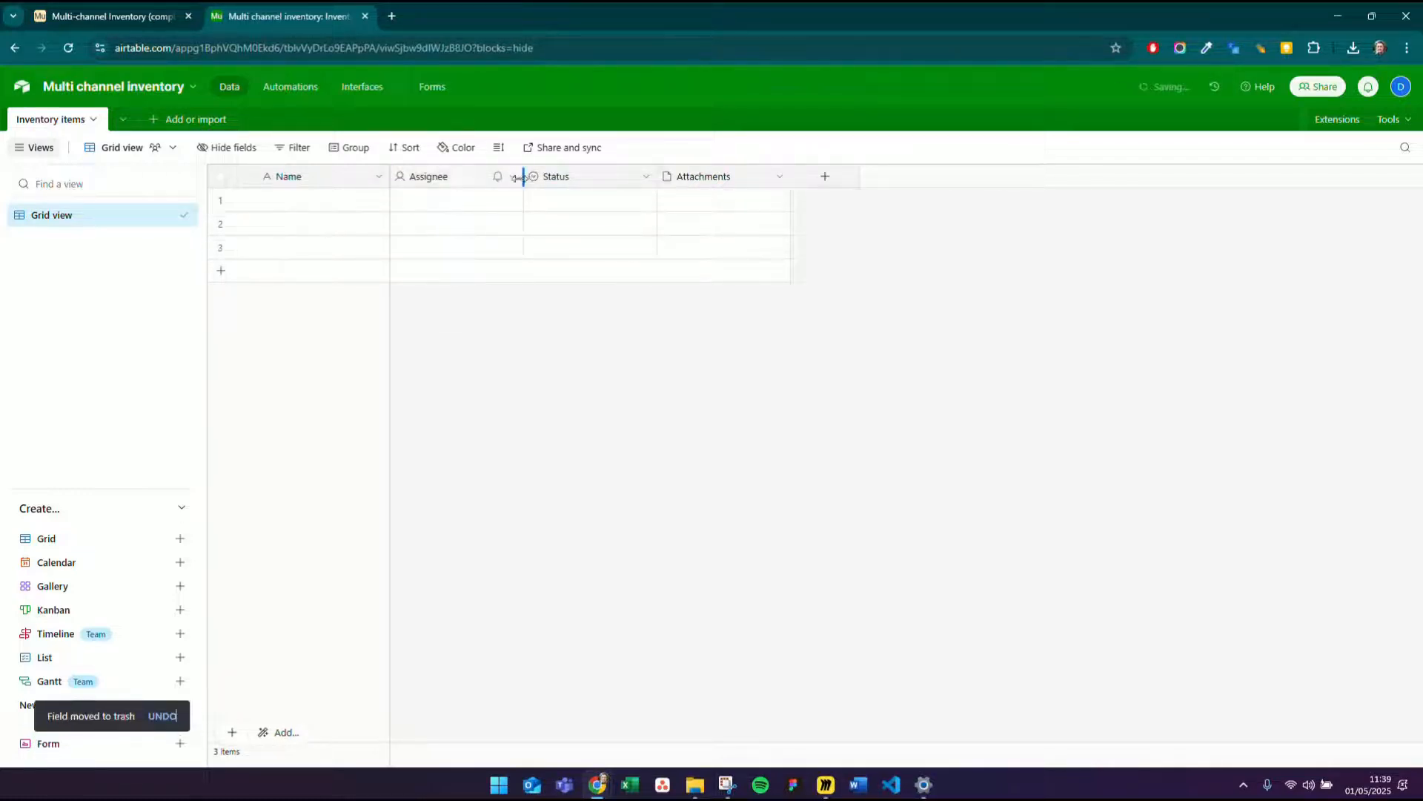
click(512, 179)
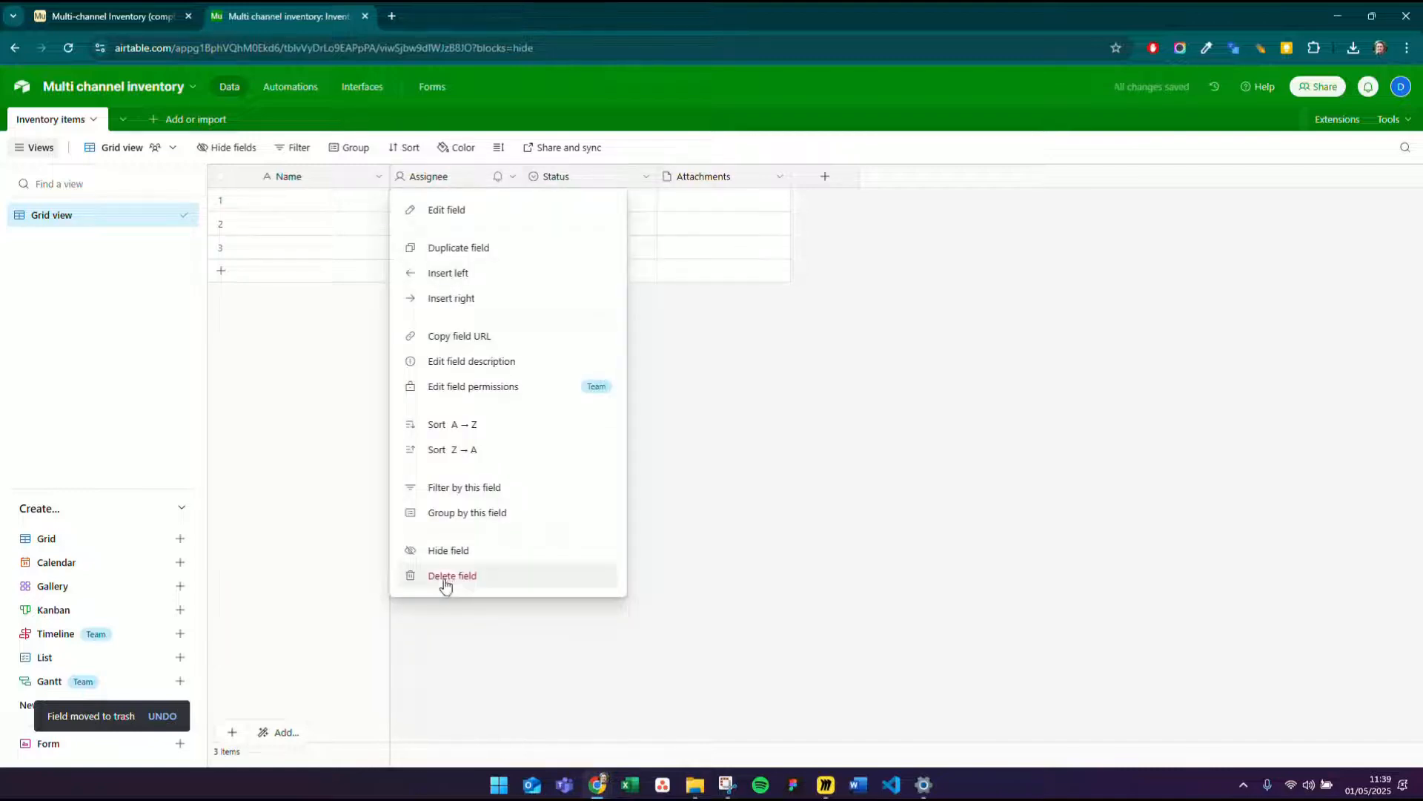
click(445, 580)
click(512, 177)
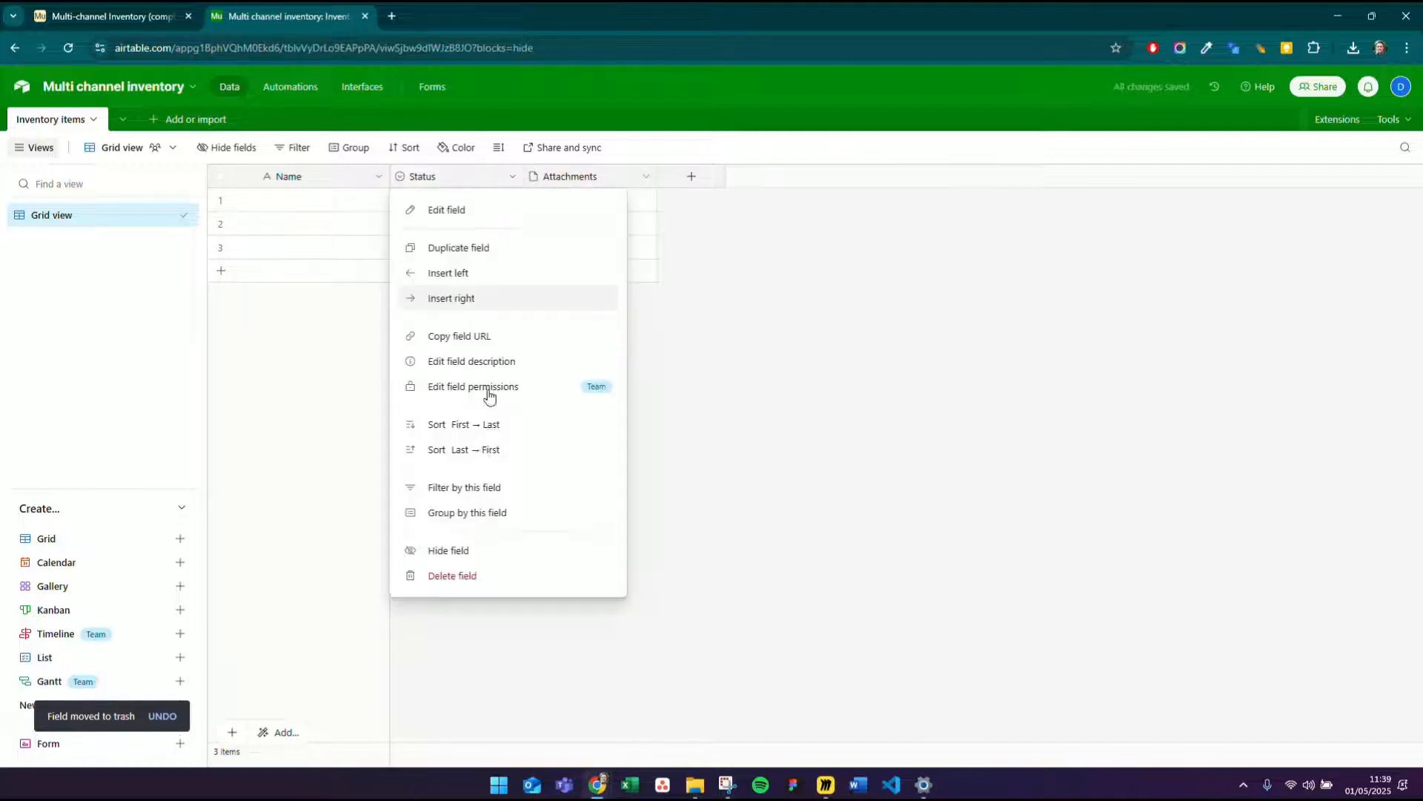
click(478, 581)
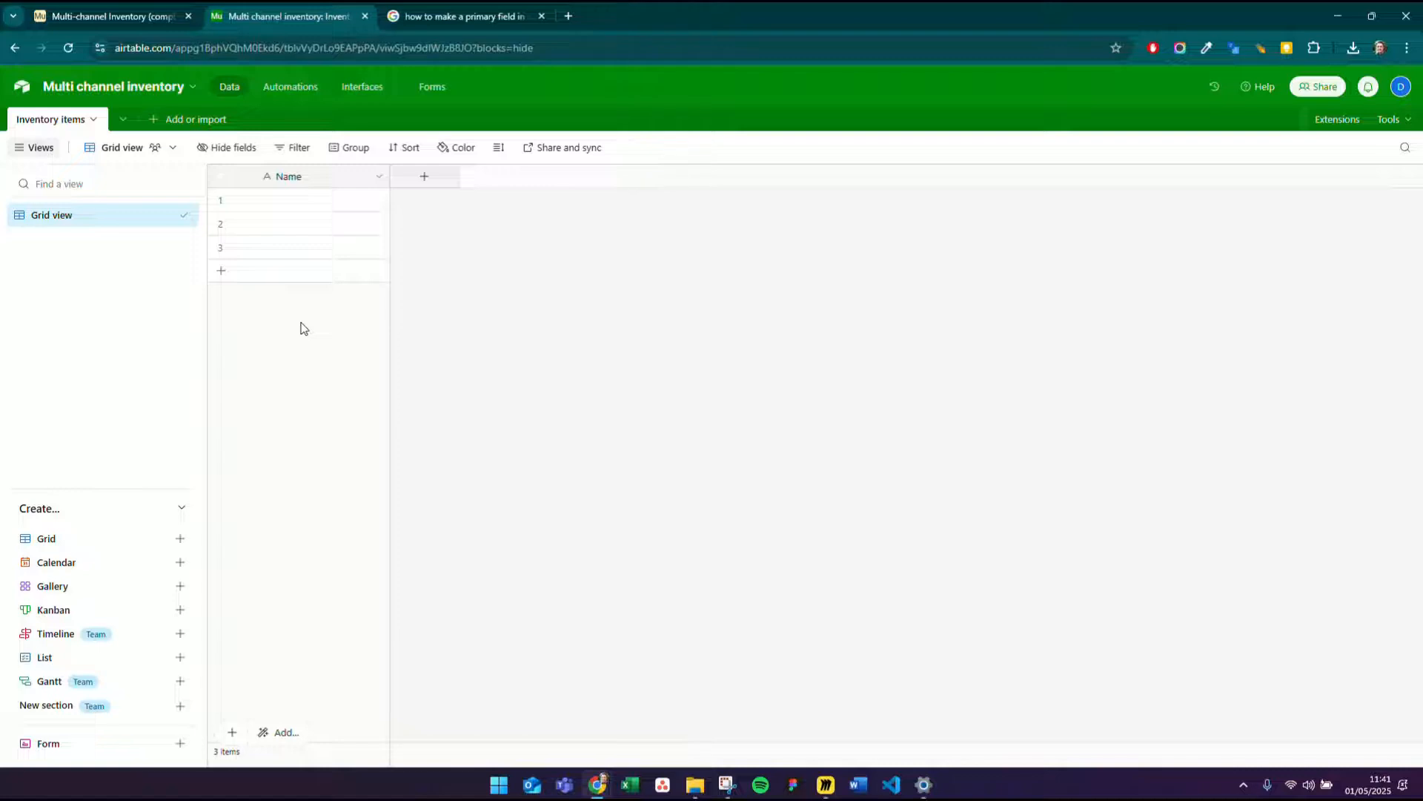
- Rename the primary field Name to "Item ID", leaving it as single line text
click(378, 177)
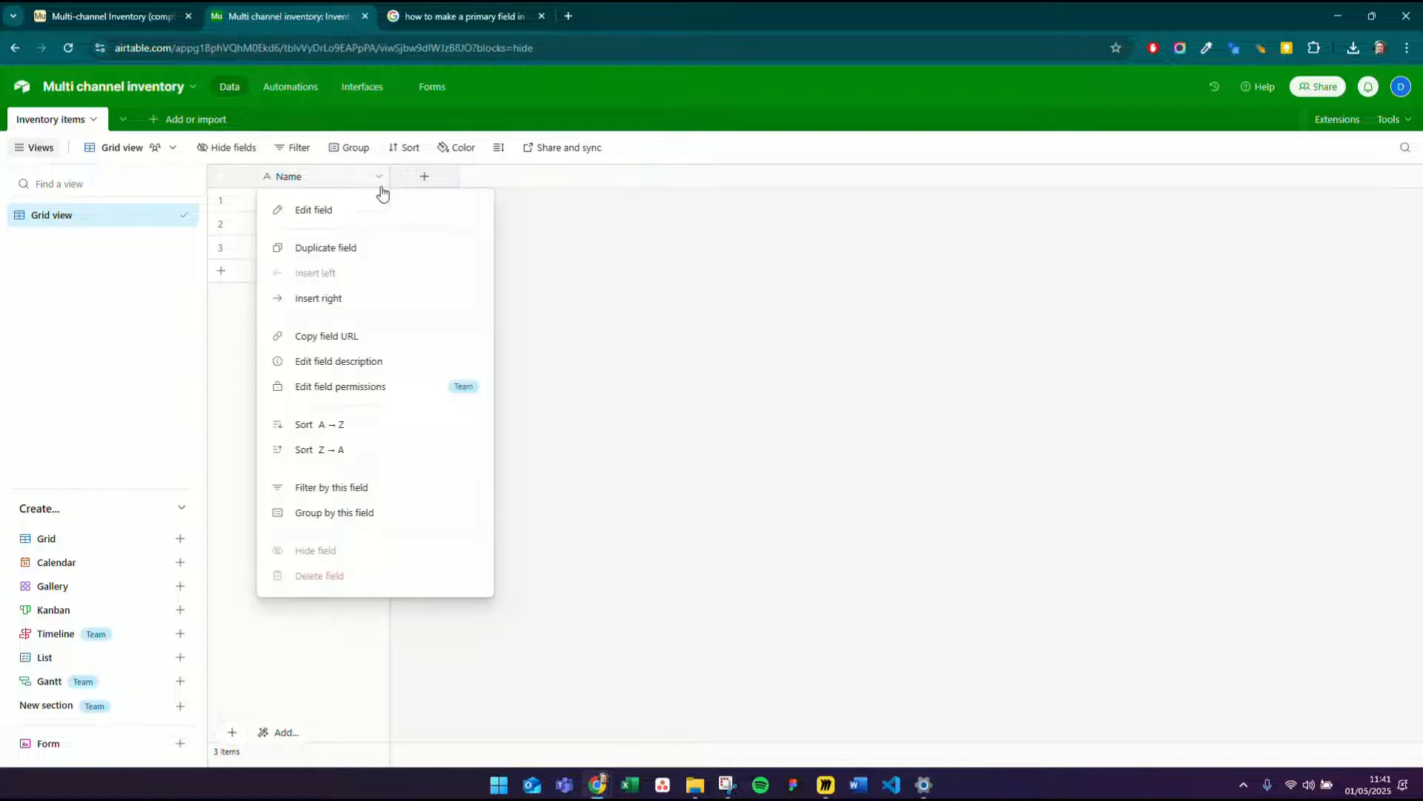
click(333, 212)
click(292, 213)
double_click(292, 213)
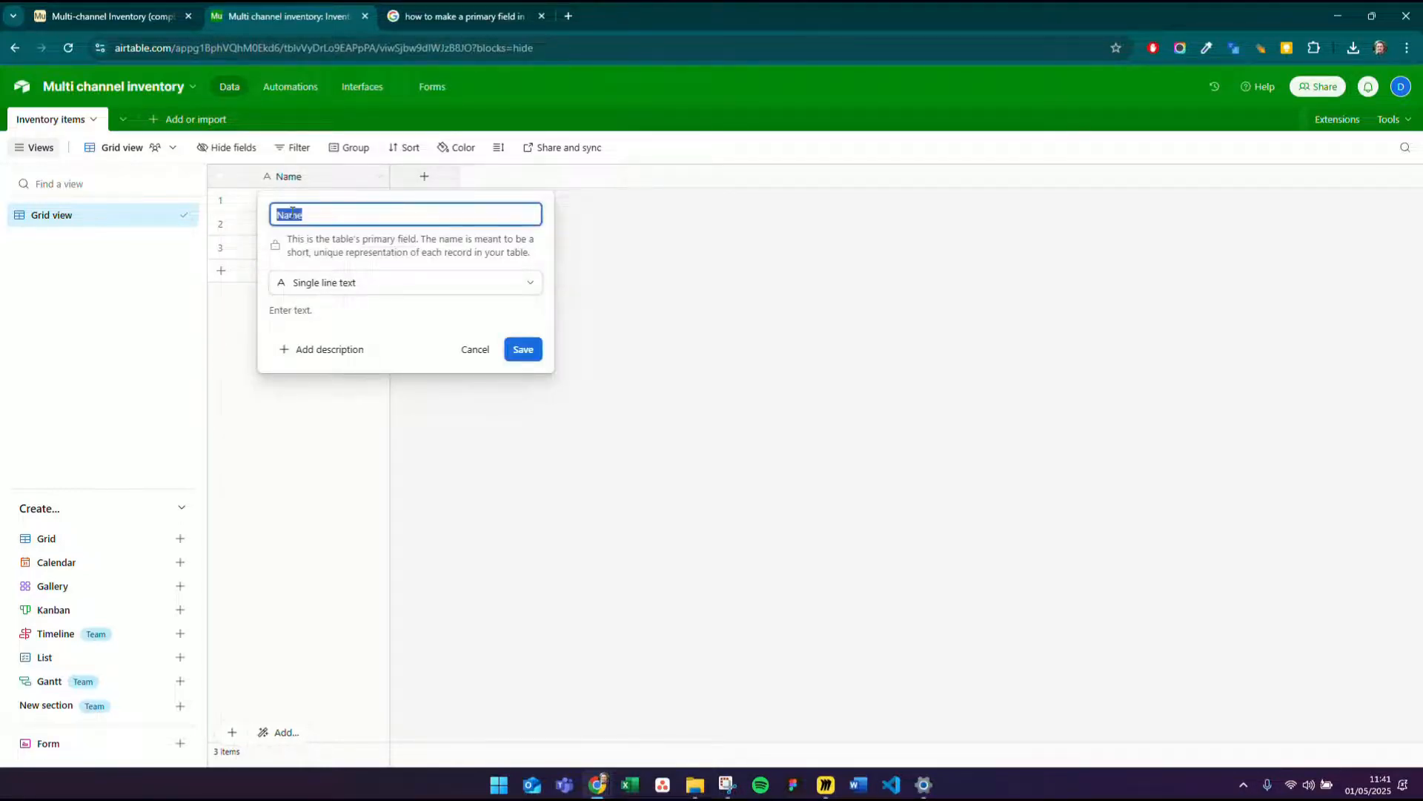
text(Item ID)
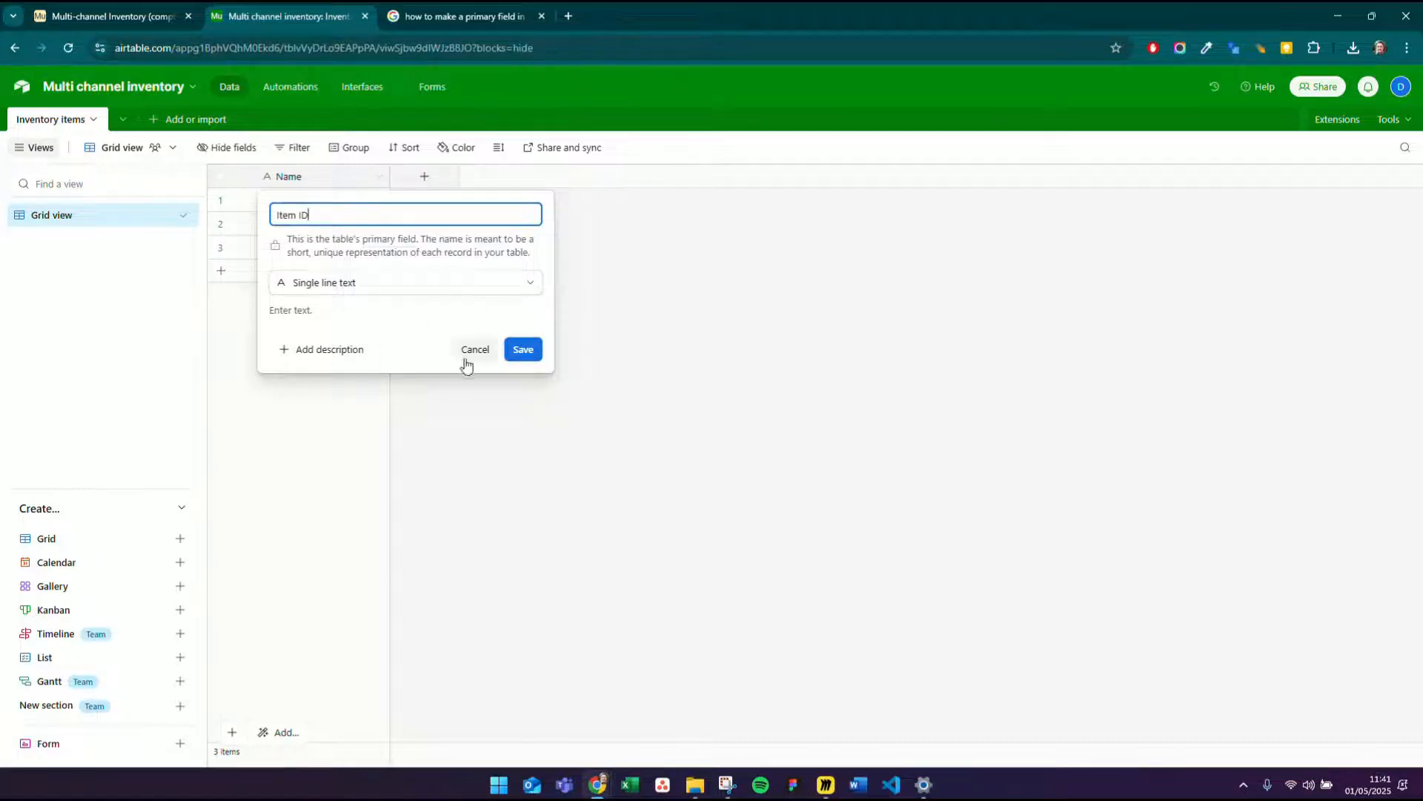
click(523, 353)
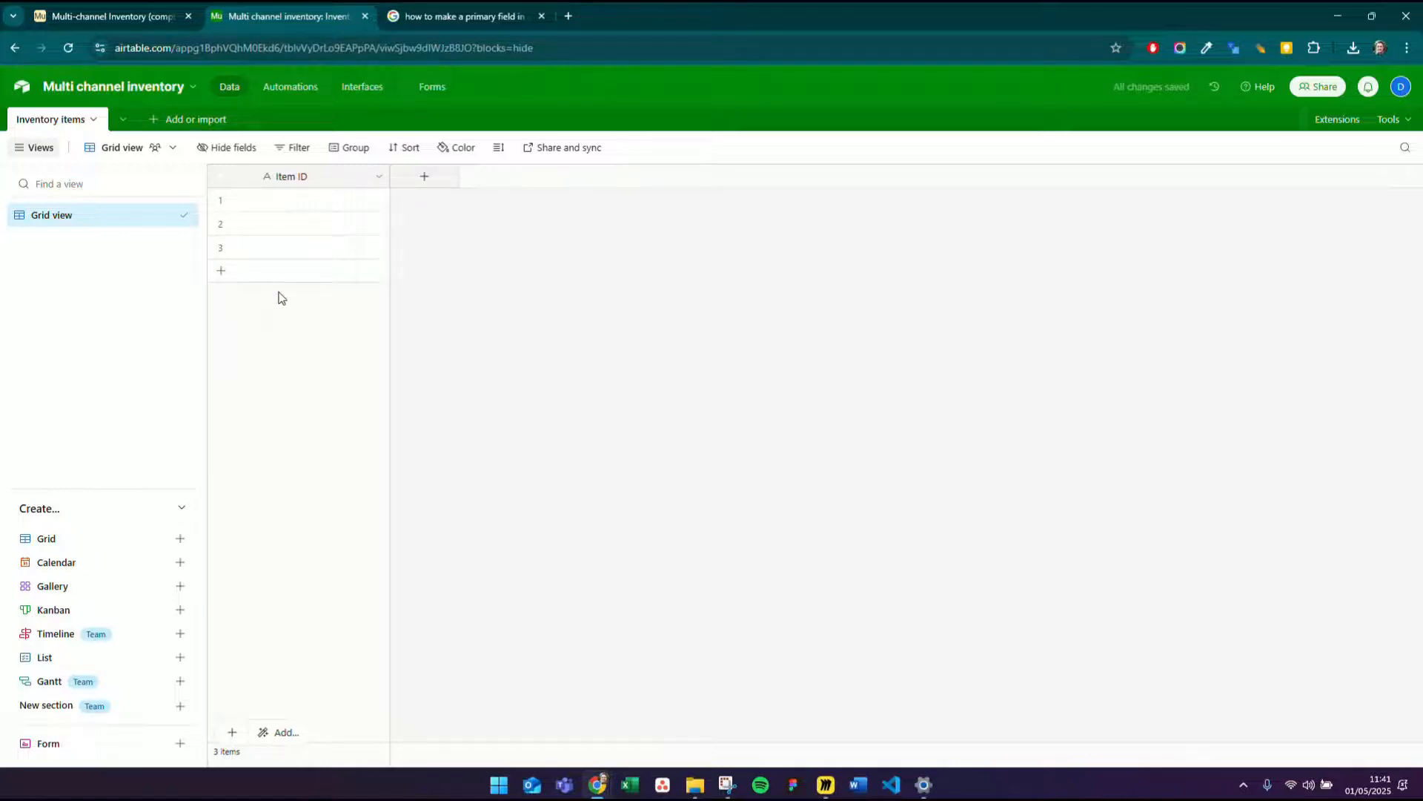
- Add a single line text field named "Item" to the Inventory items table
click(424, 175)
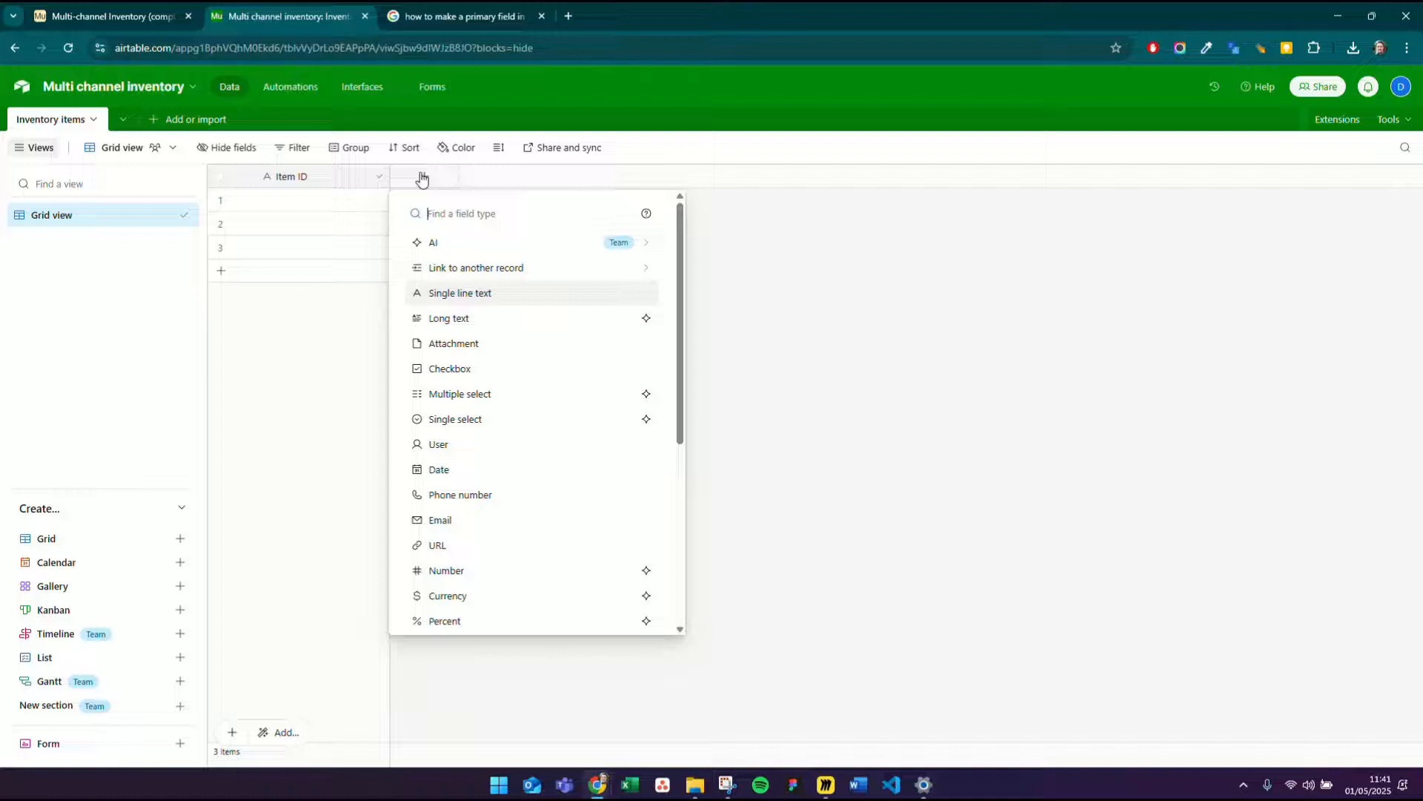
click(429, 297)
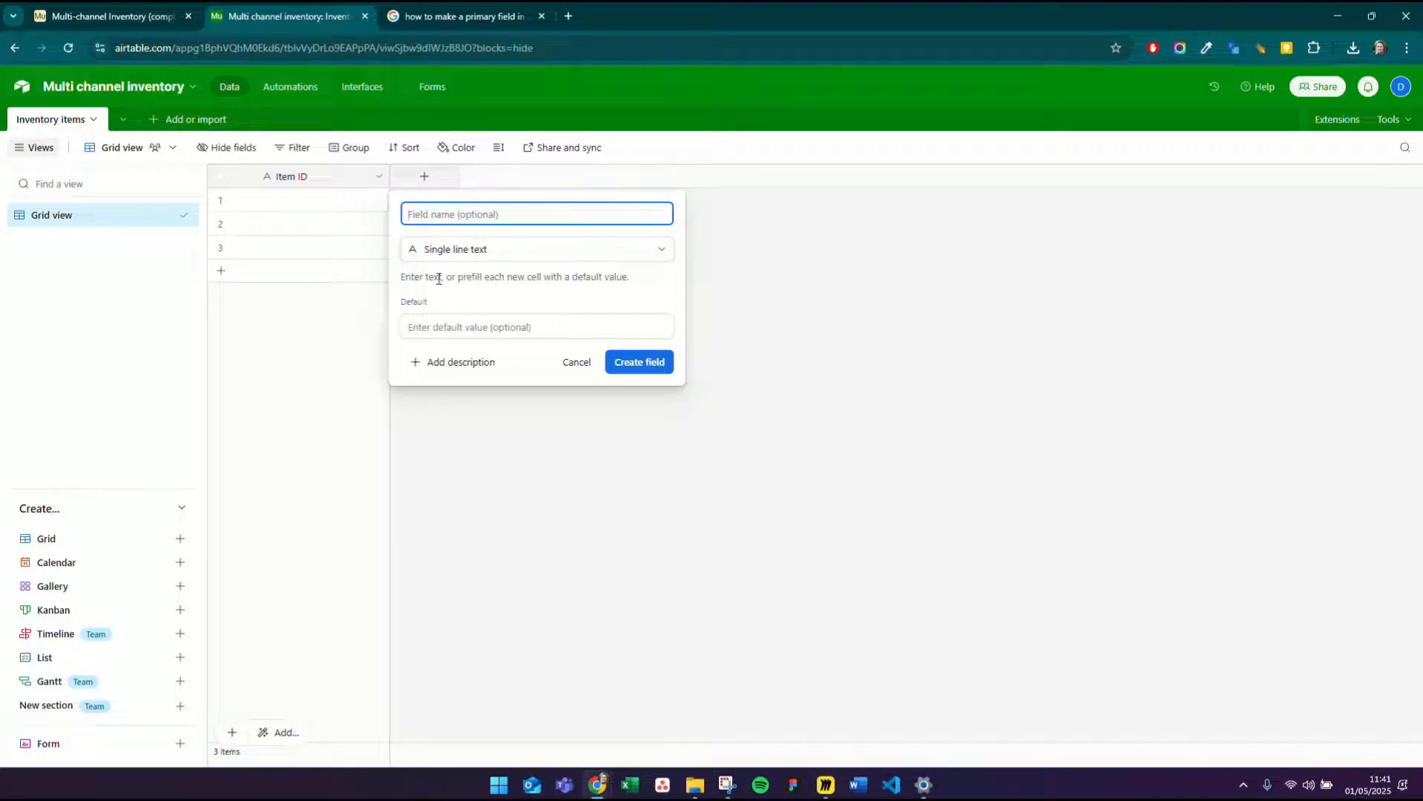
text(Item)
click(638, 364)
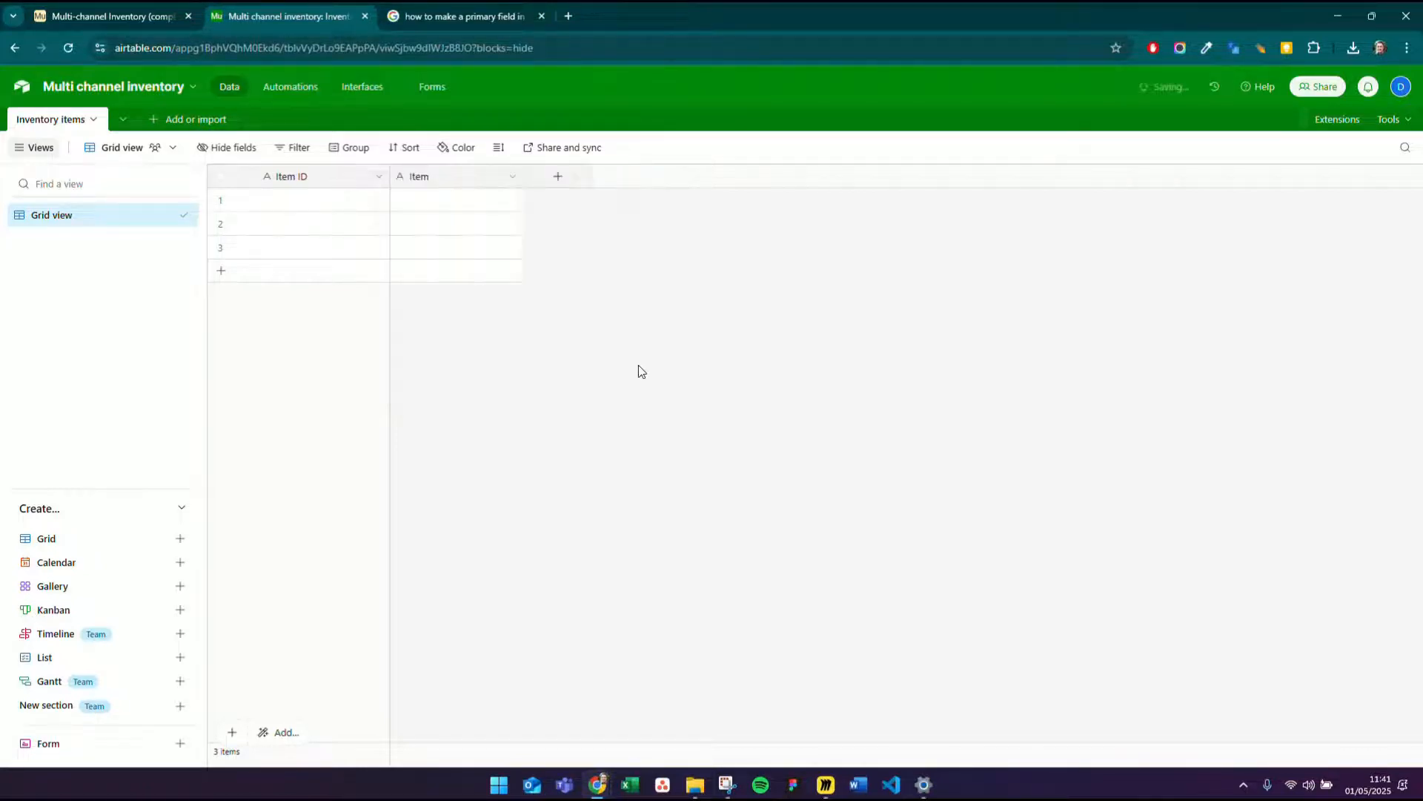
- Check the Miro diagram and set up a new multiple select field named "Category" in the Airtable table
key(alt+Tab)
key(alt+Tab)
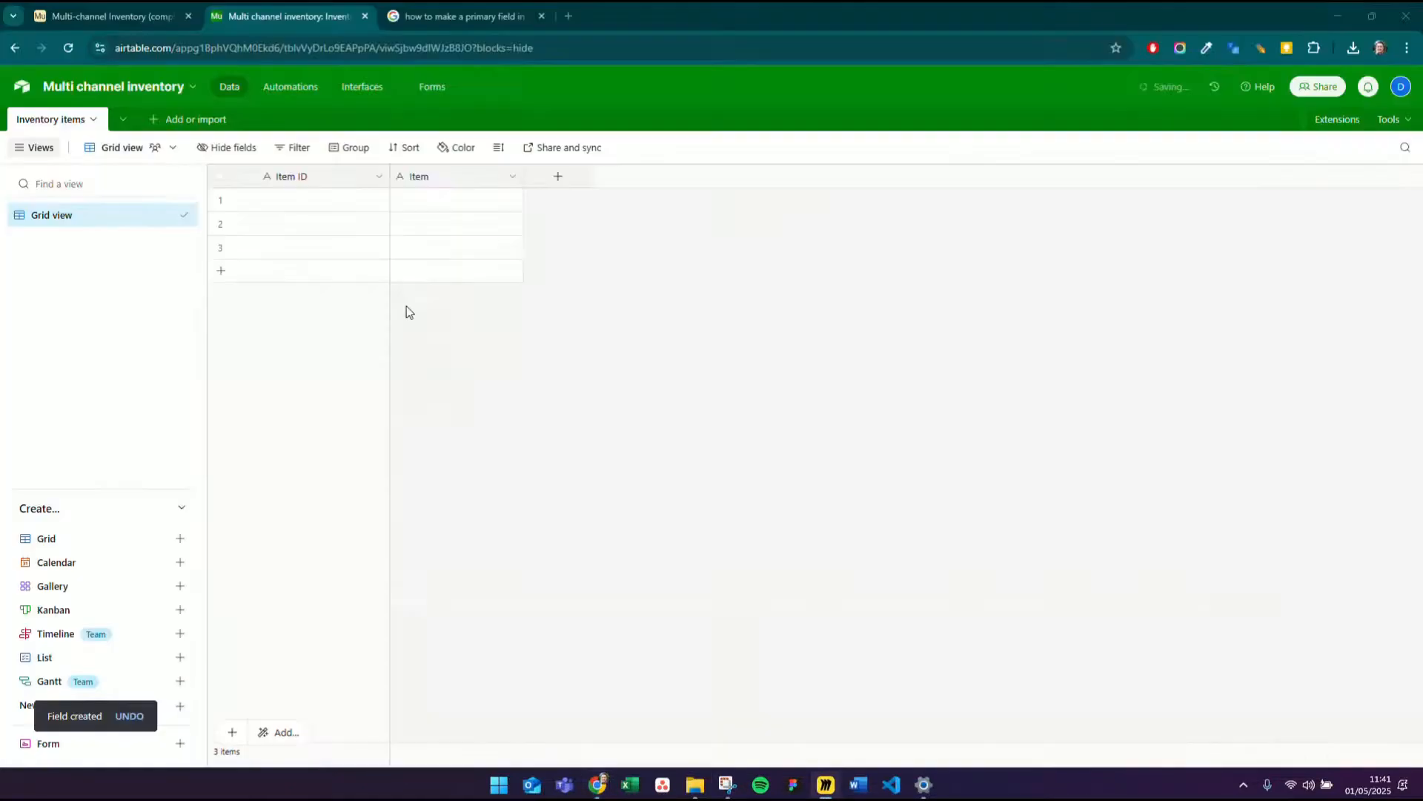
click(560, 177)
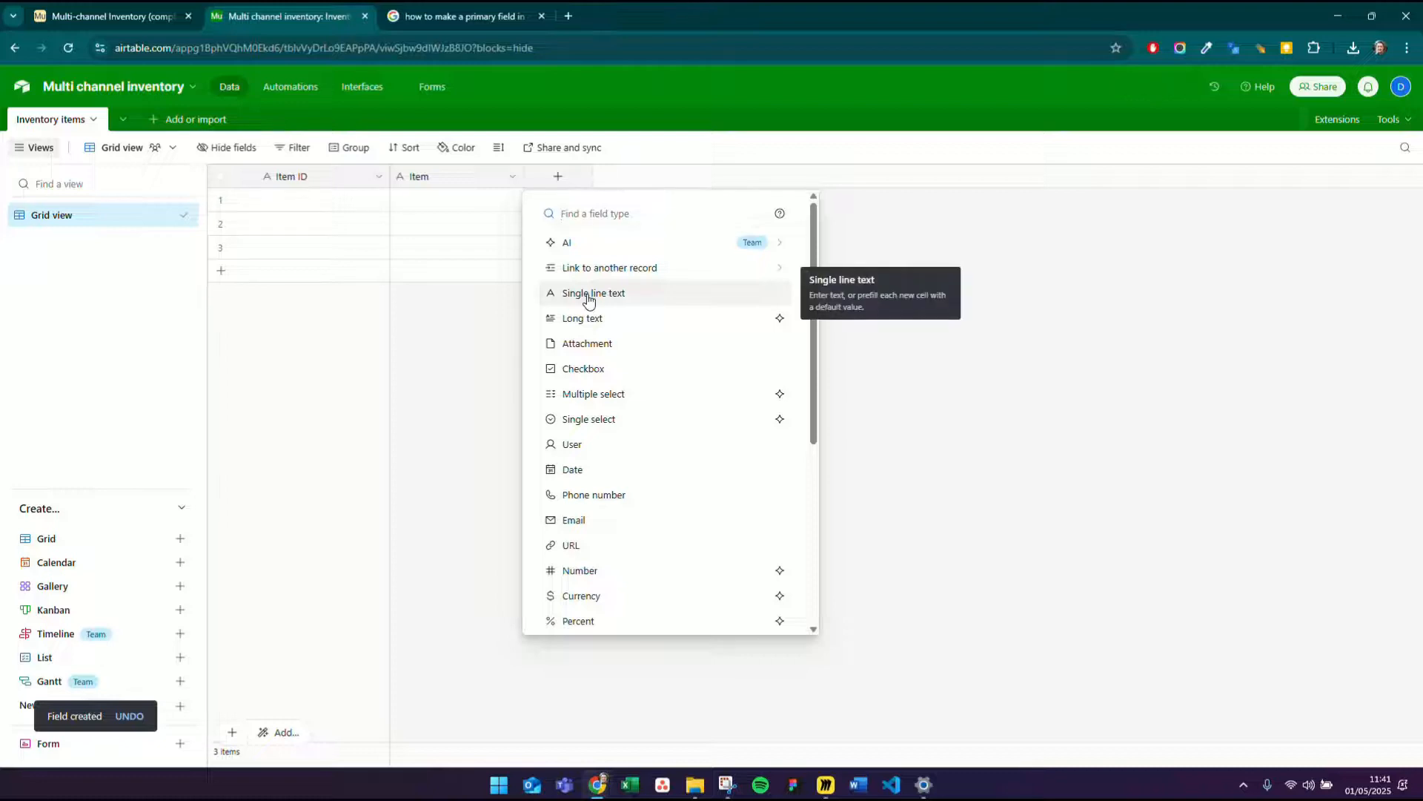
click(612, 432)
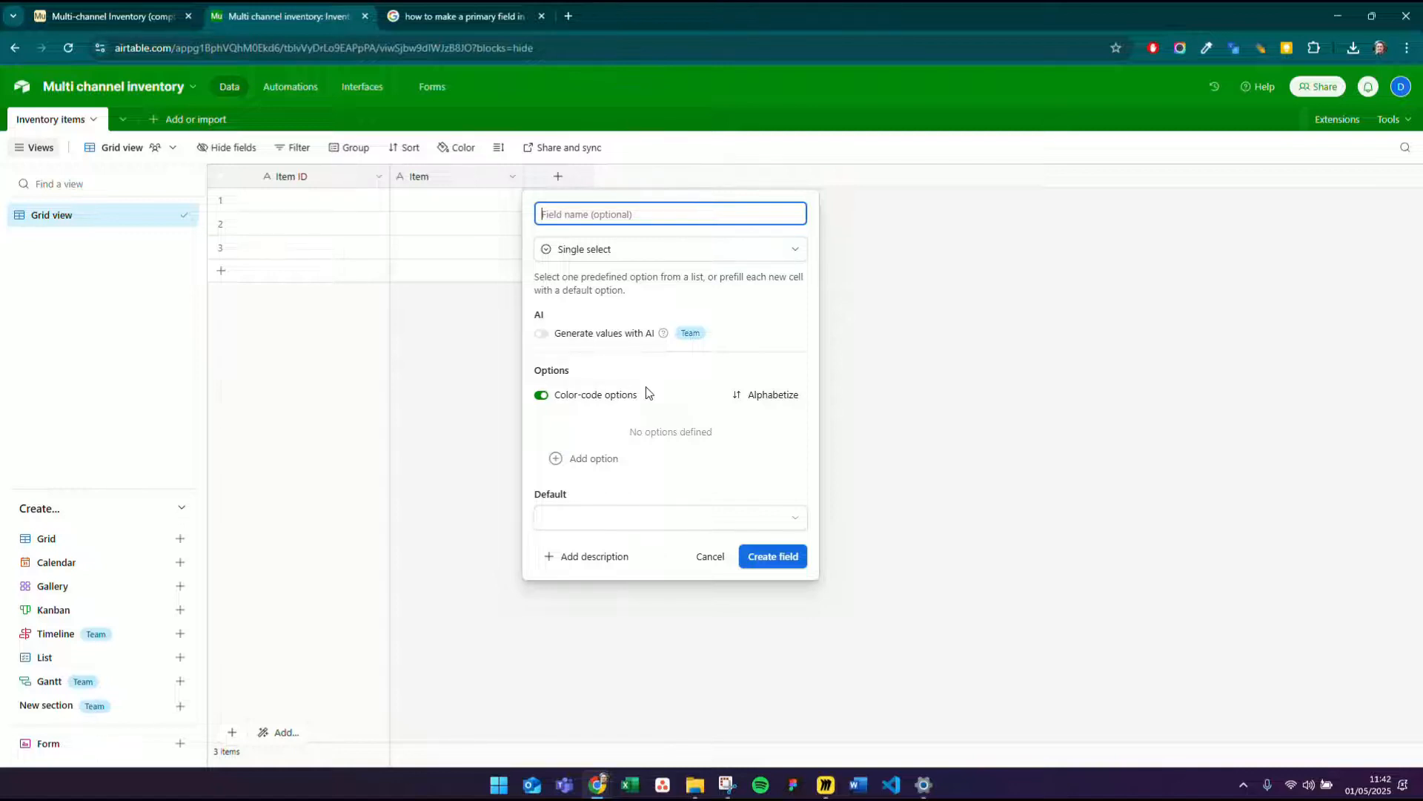
click(790, 257)
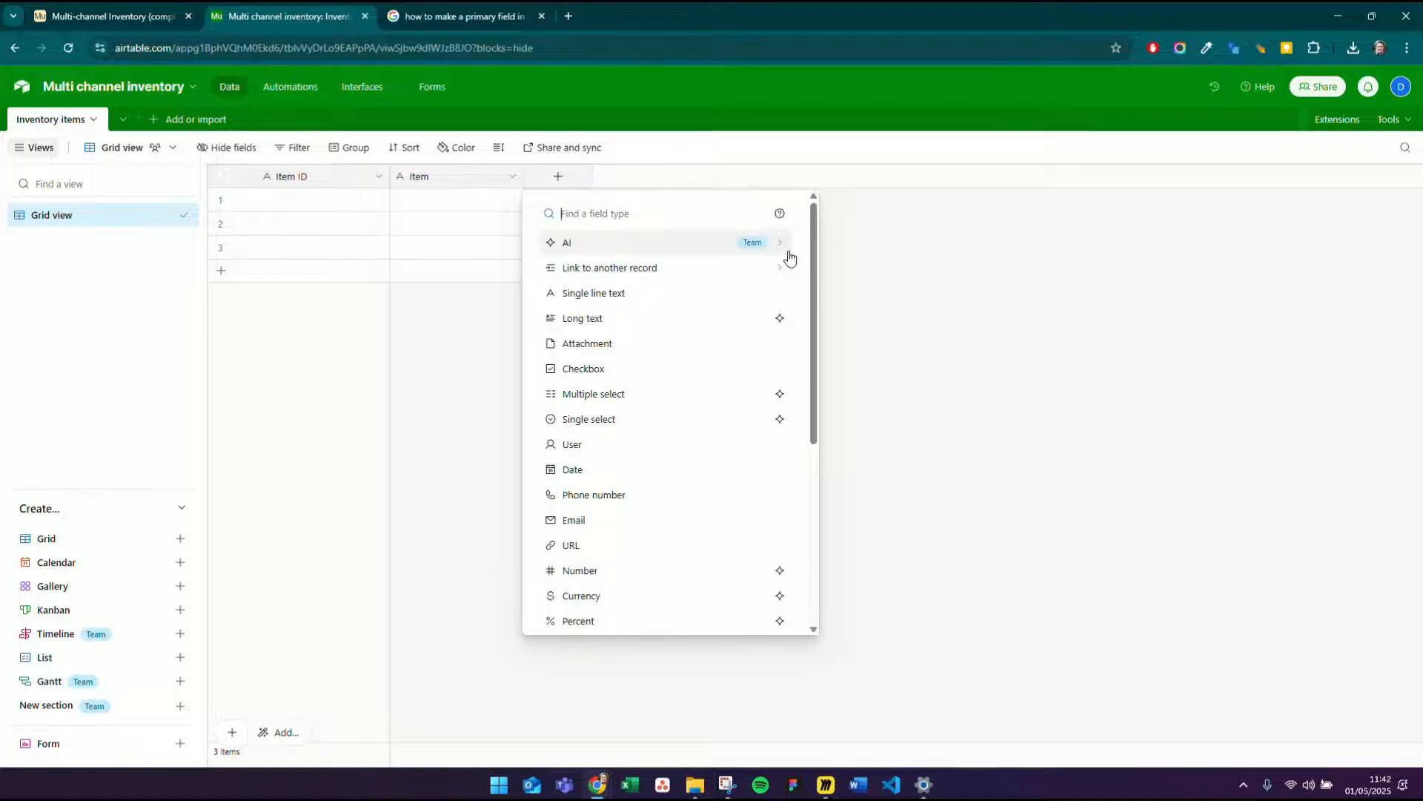
click(644, 395)
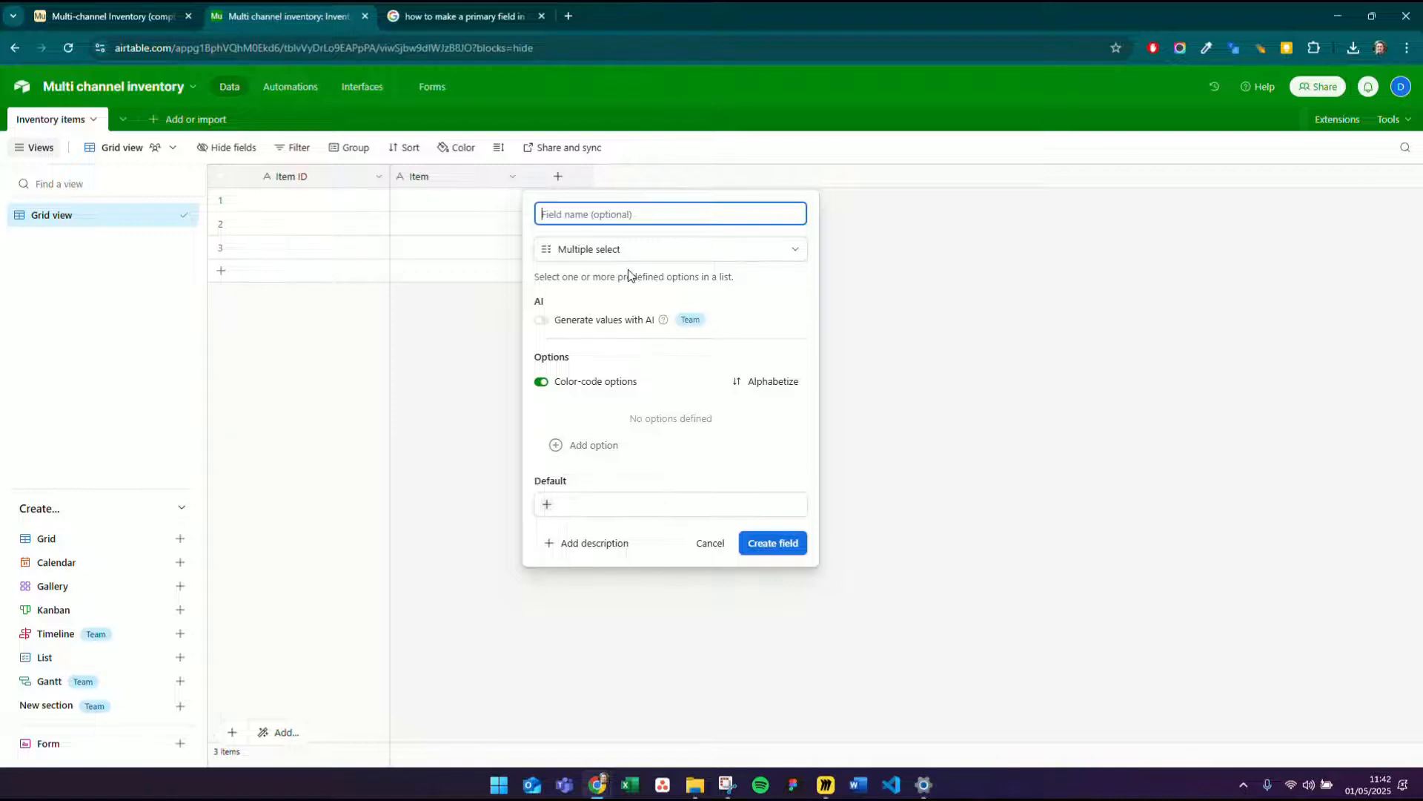
text(Category)
- Define the Category options Cushions, Candles and Blankets, consulting the Notion categories list, and create the field
click(591, 445)
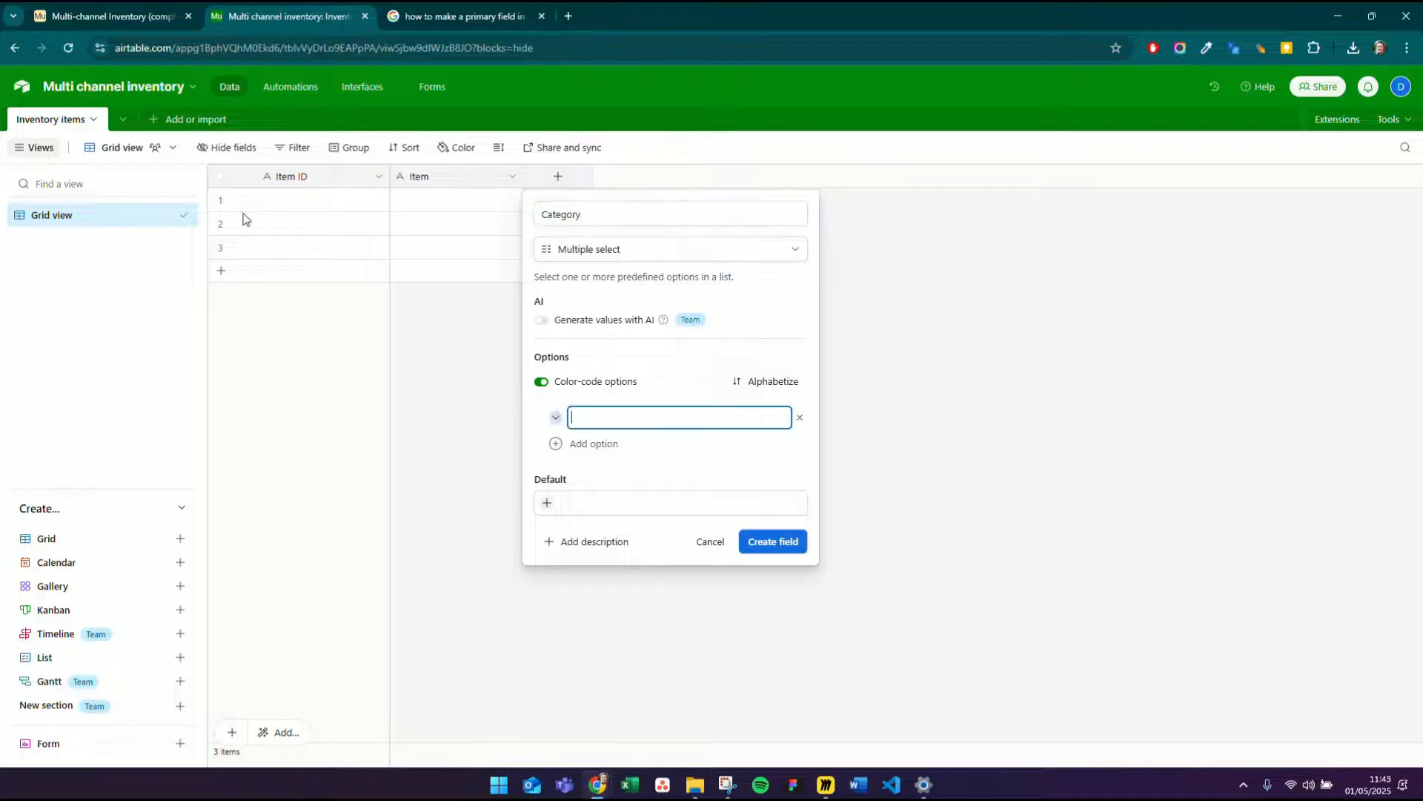
text(Cushions)
key(Return)
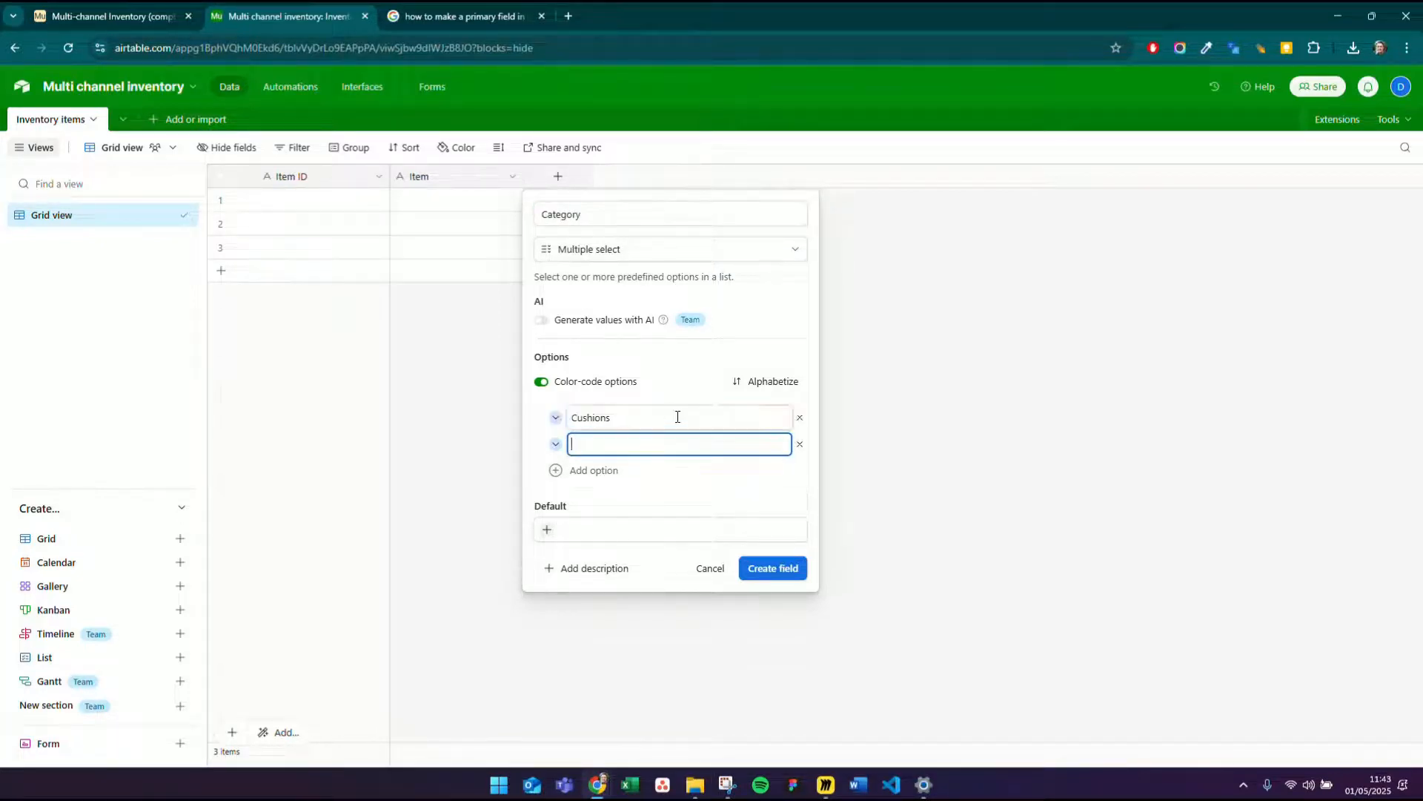
key(alt+Tab)
key(alt+Tab)
text(Candles)
key(Return)
key(alt+Tab)
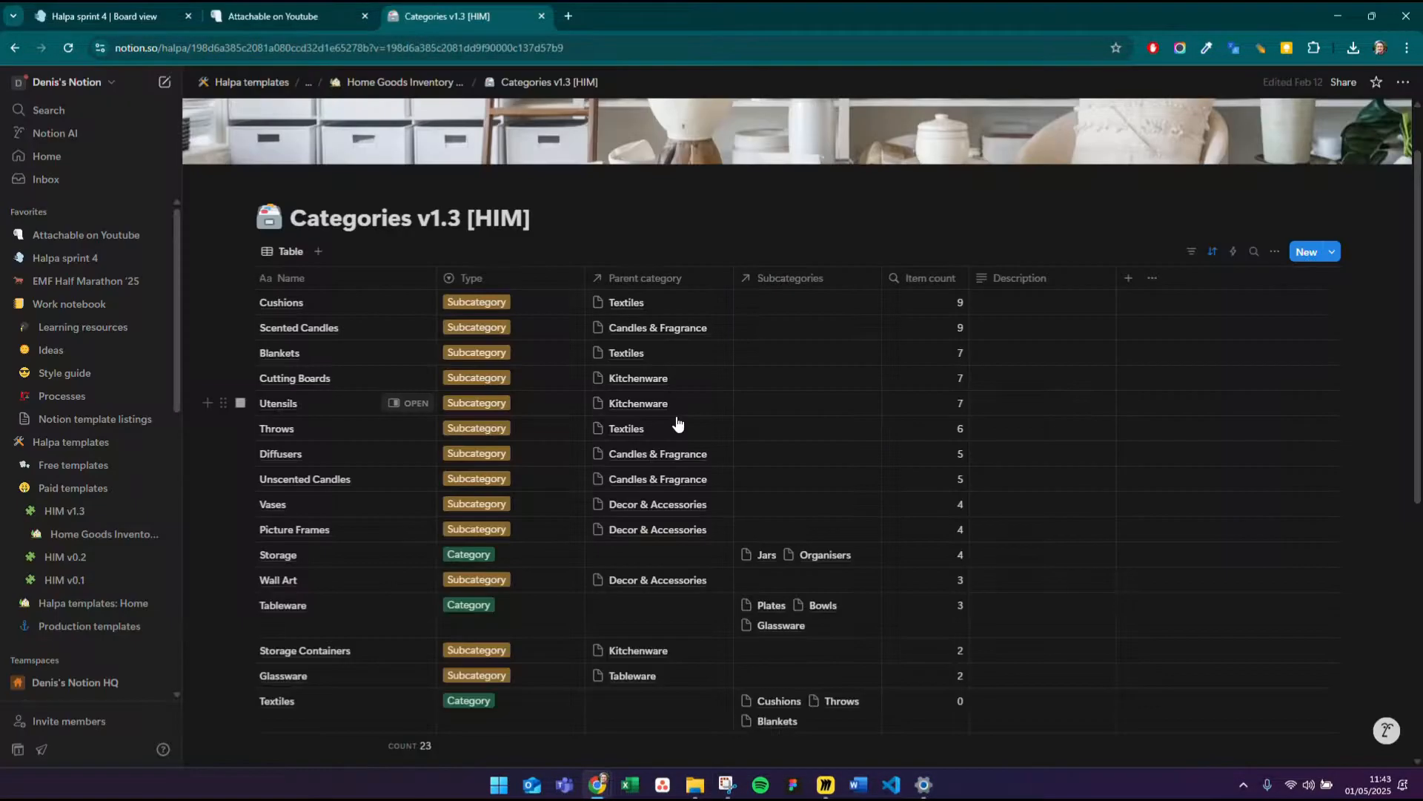
key(alt+Tab)
text(Bla)
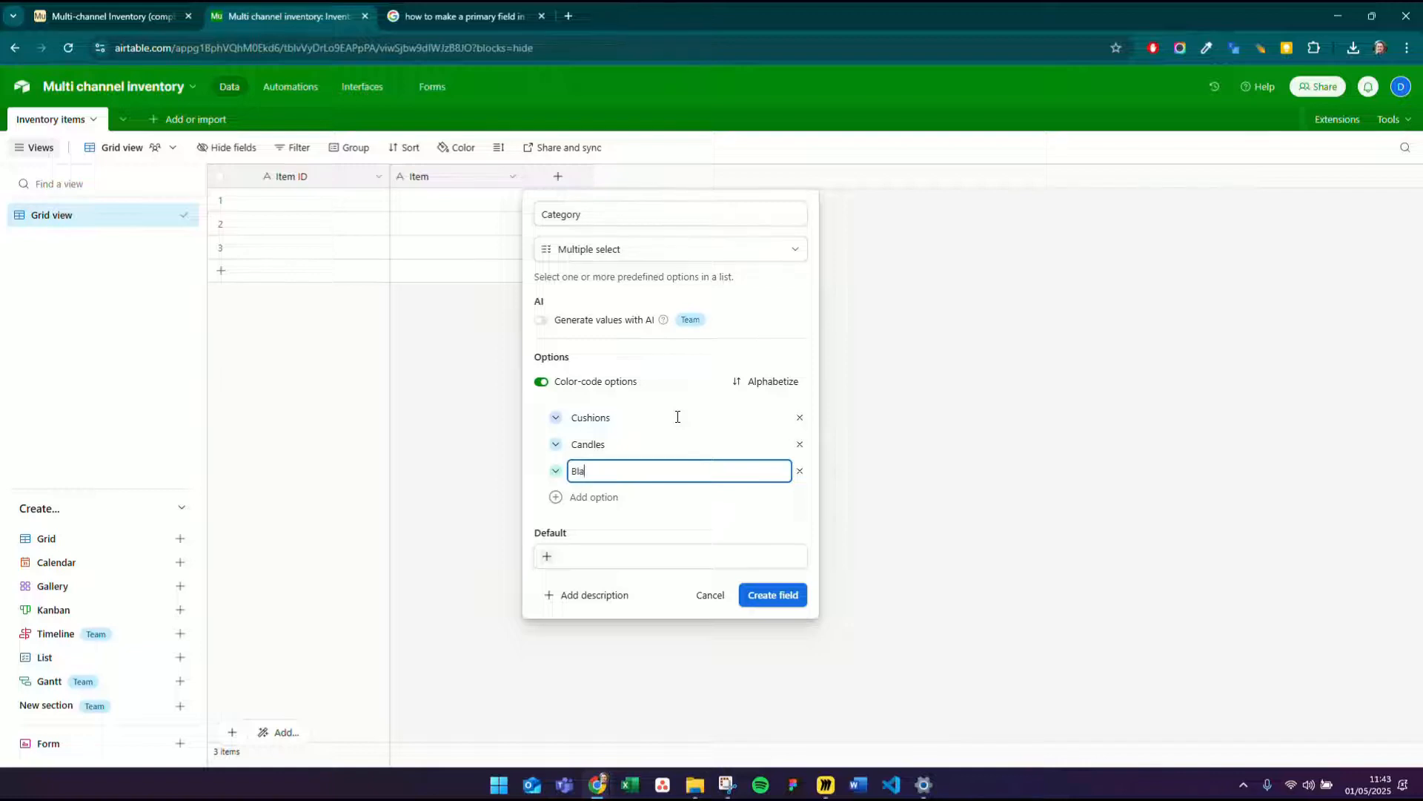
text(nkets)
click(769, 599)
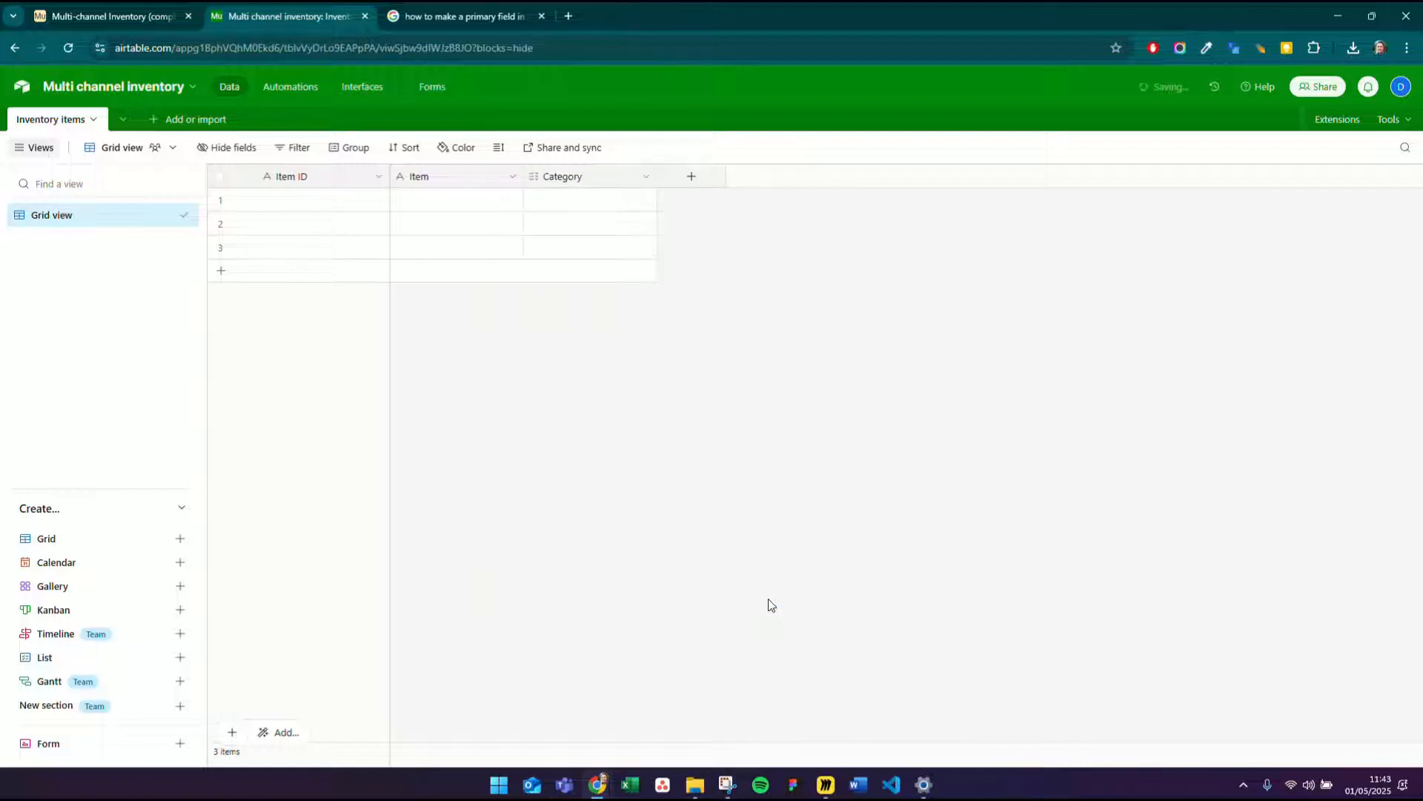
- Check the options offered in the first record's Category cell without choosing any
click(634, 206)
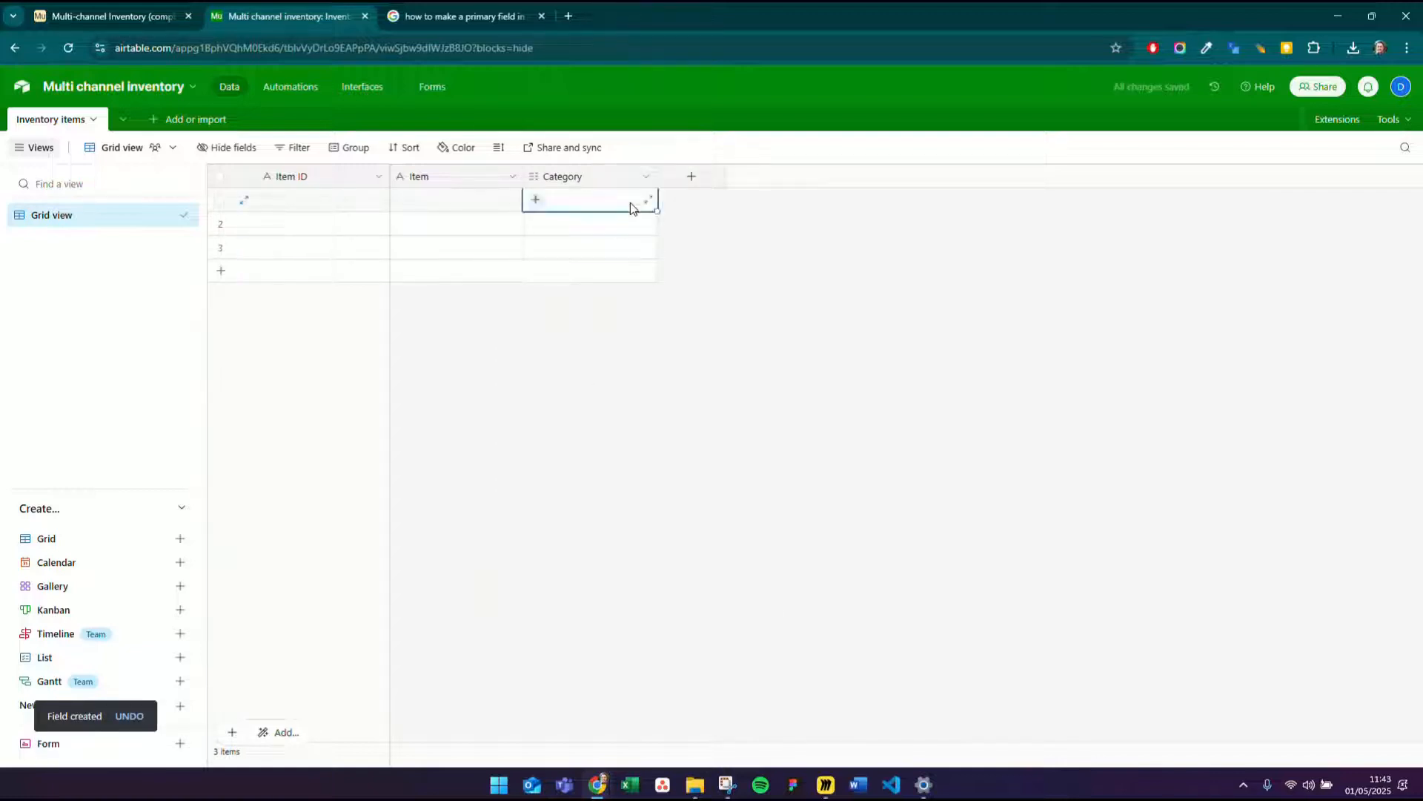
click(534, 201)
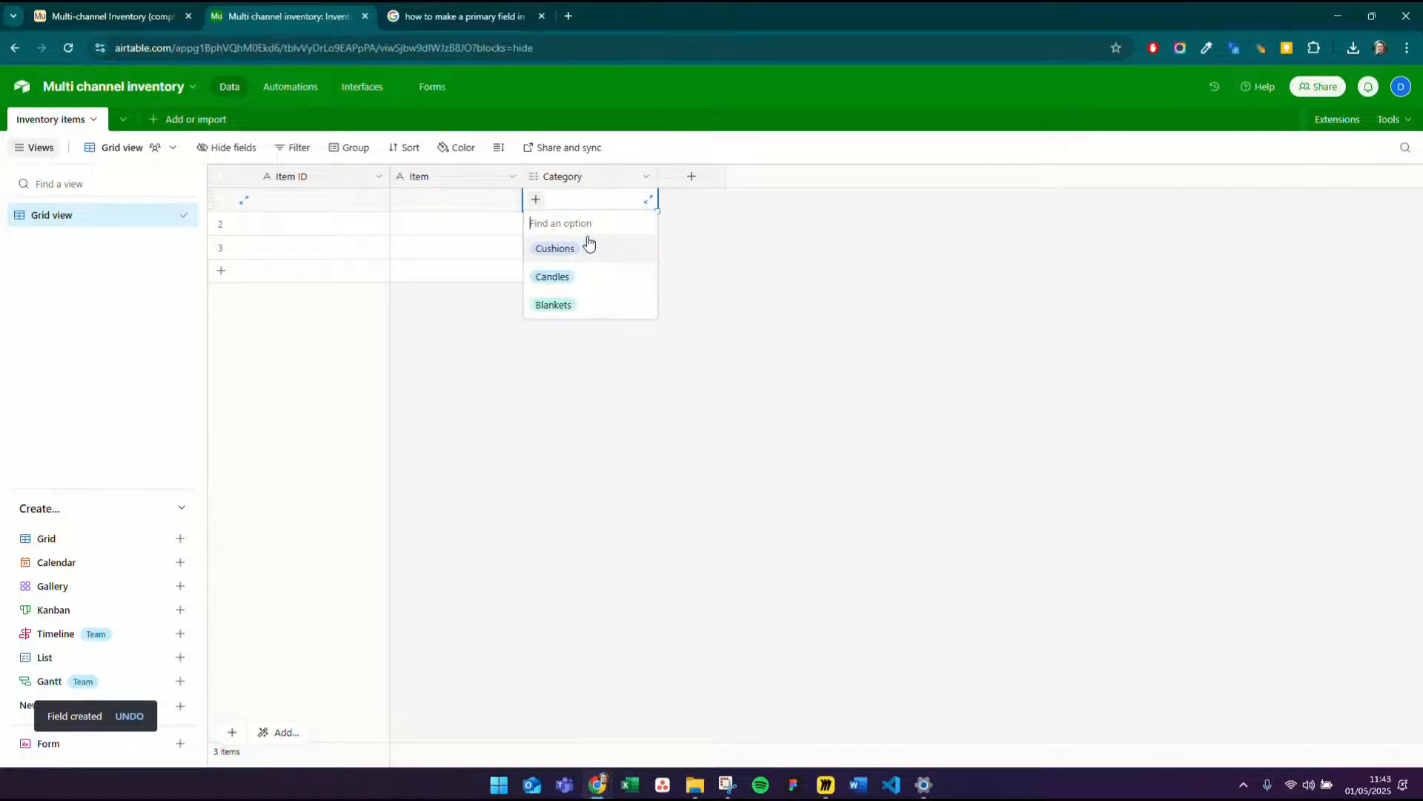
click(661, 352)
- Consult the Miro diagram and set up a new currency field named "Unit price" in the Airtable table
key(alt+Tab)
key(alt+Tab)
key(alt+Tab)
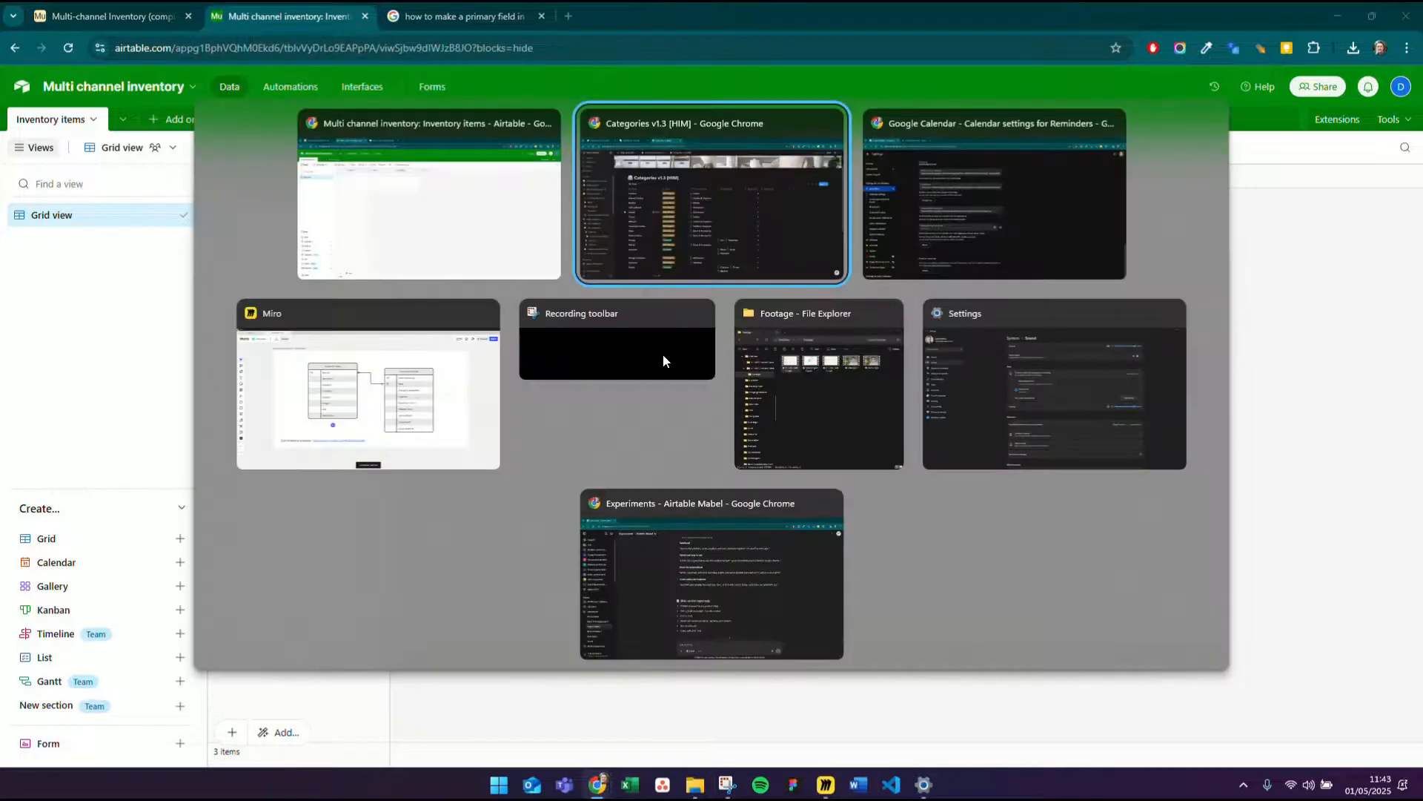
key(alt+Tab)
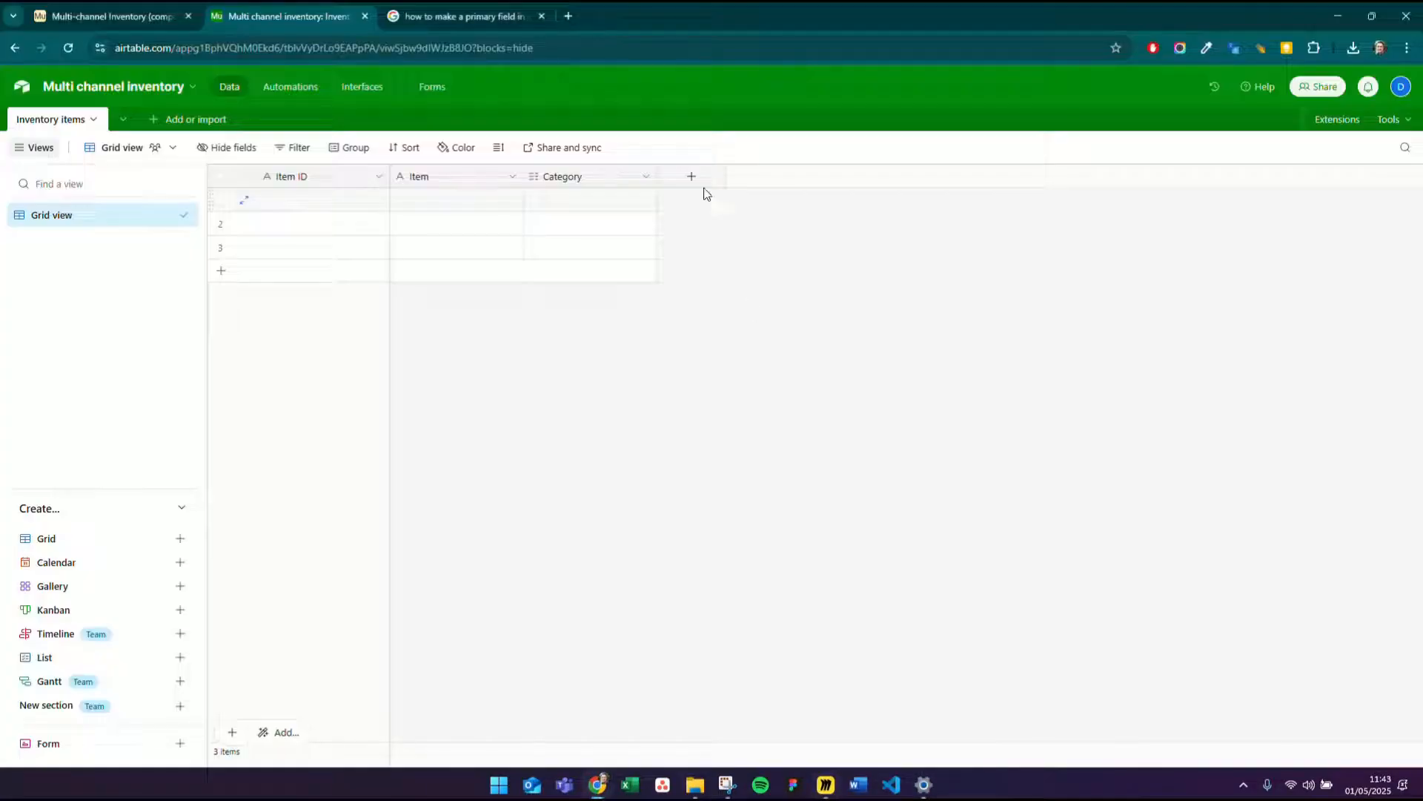
click(685, 176)
scroll(731, 527, down, 1)
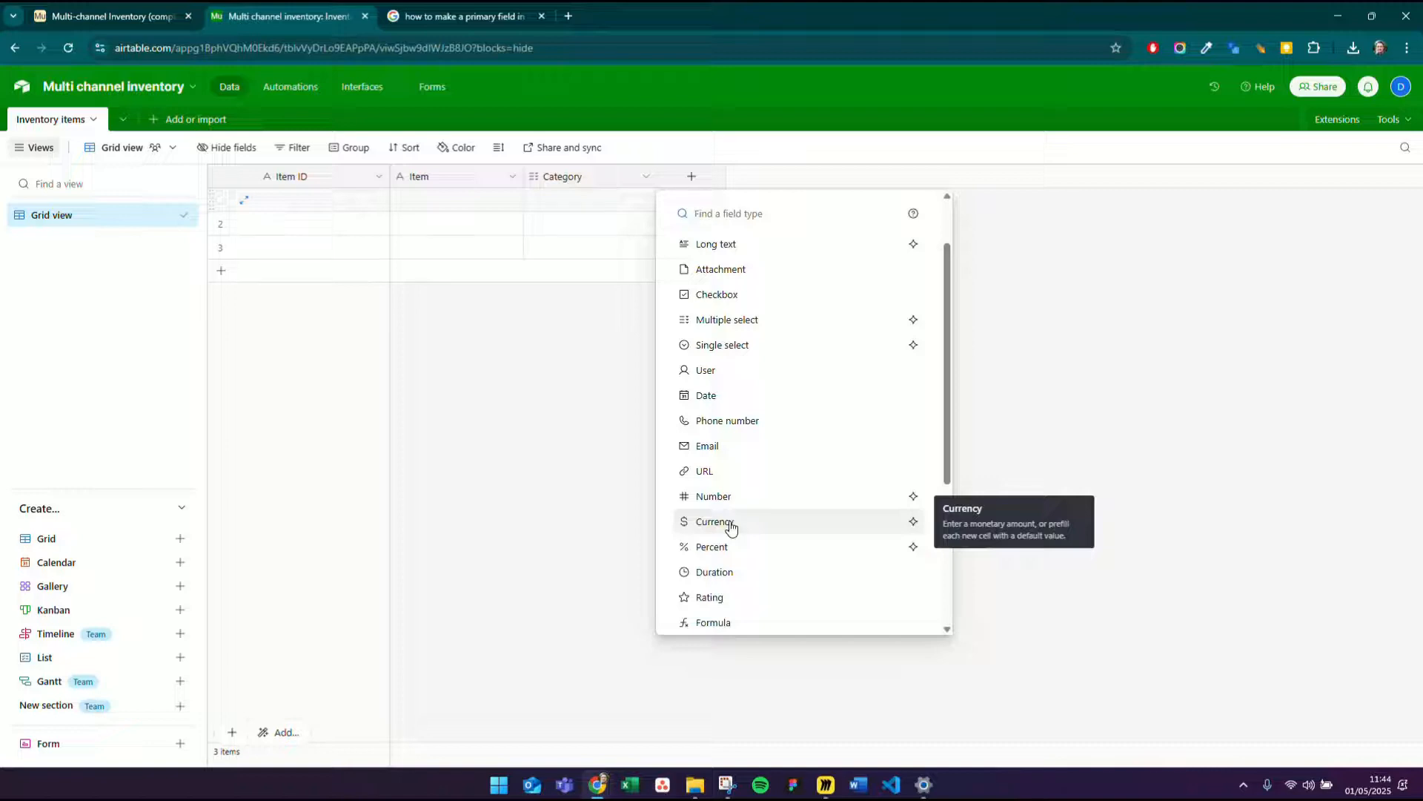
click(731, 523)
text(Unit price)
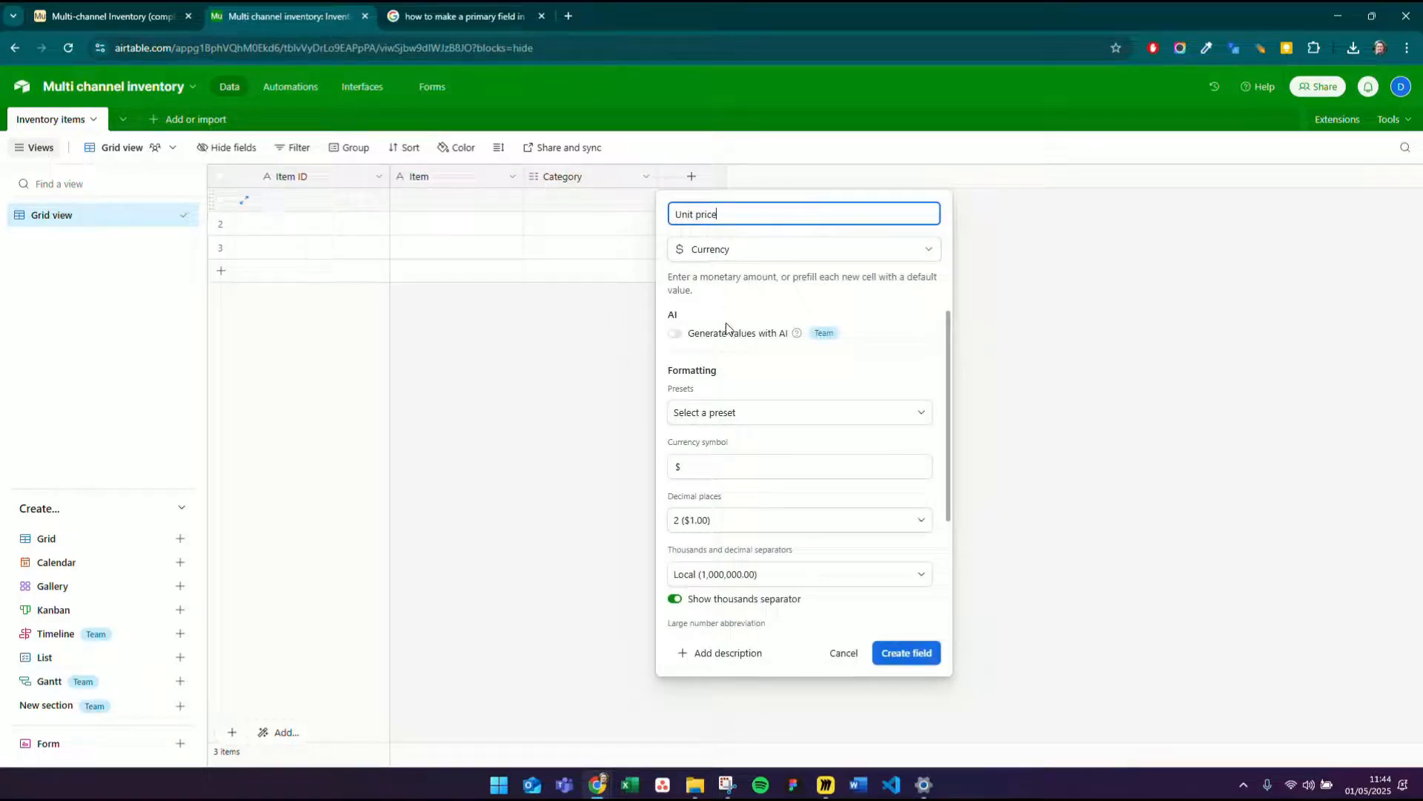
- Review the Unit price formatting, keeping the $ symbol and two decimal places, and create the field
click(695, 470)
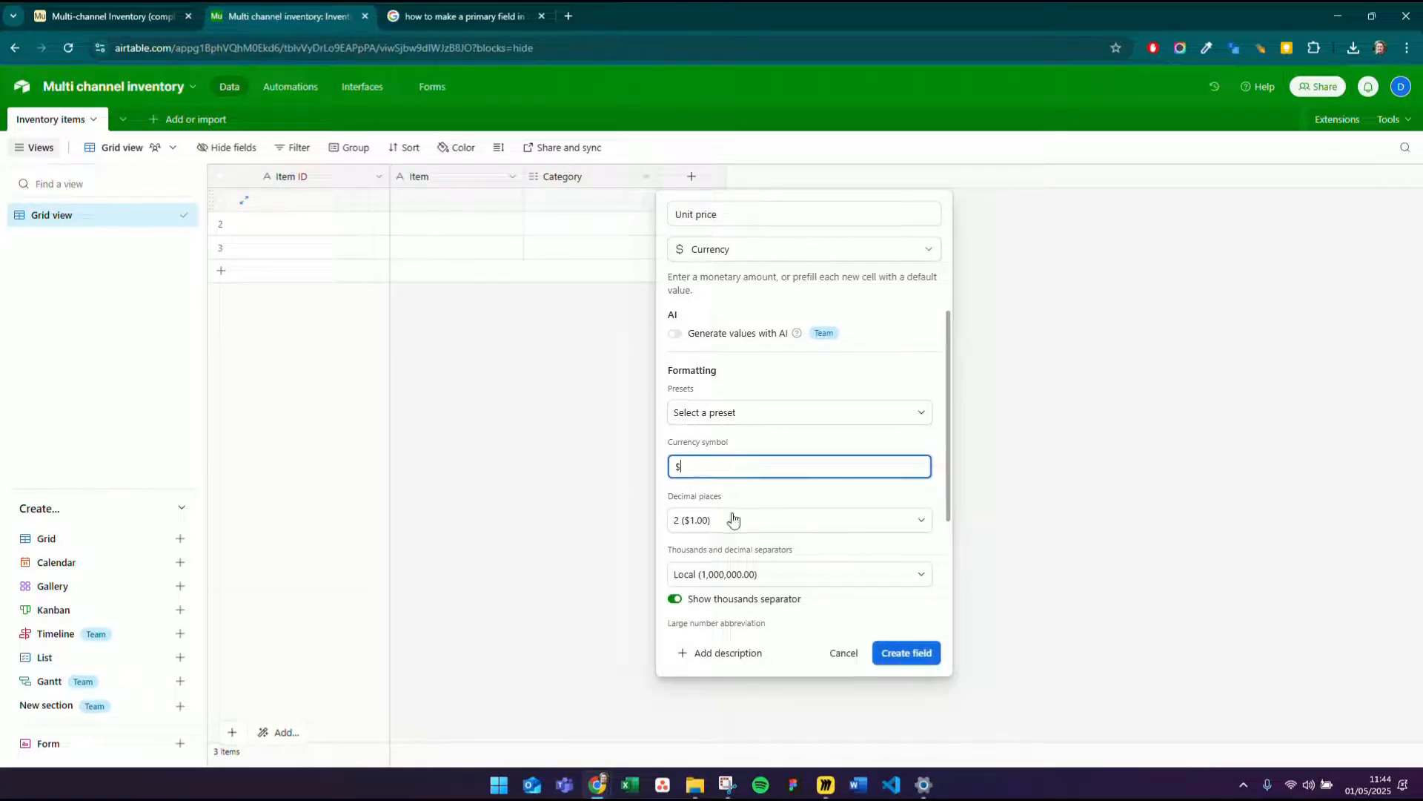
scroll(750, 562, down, 1)
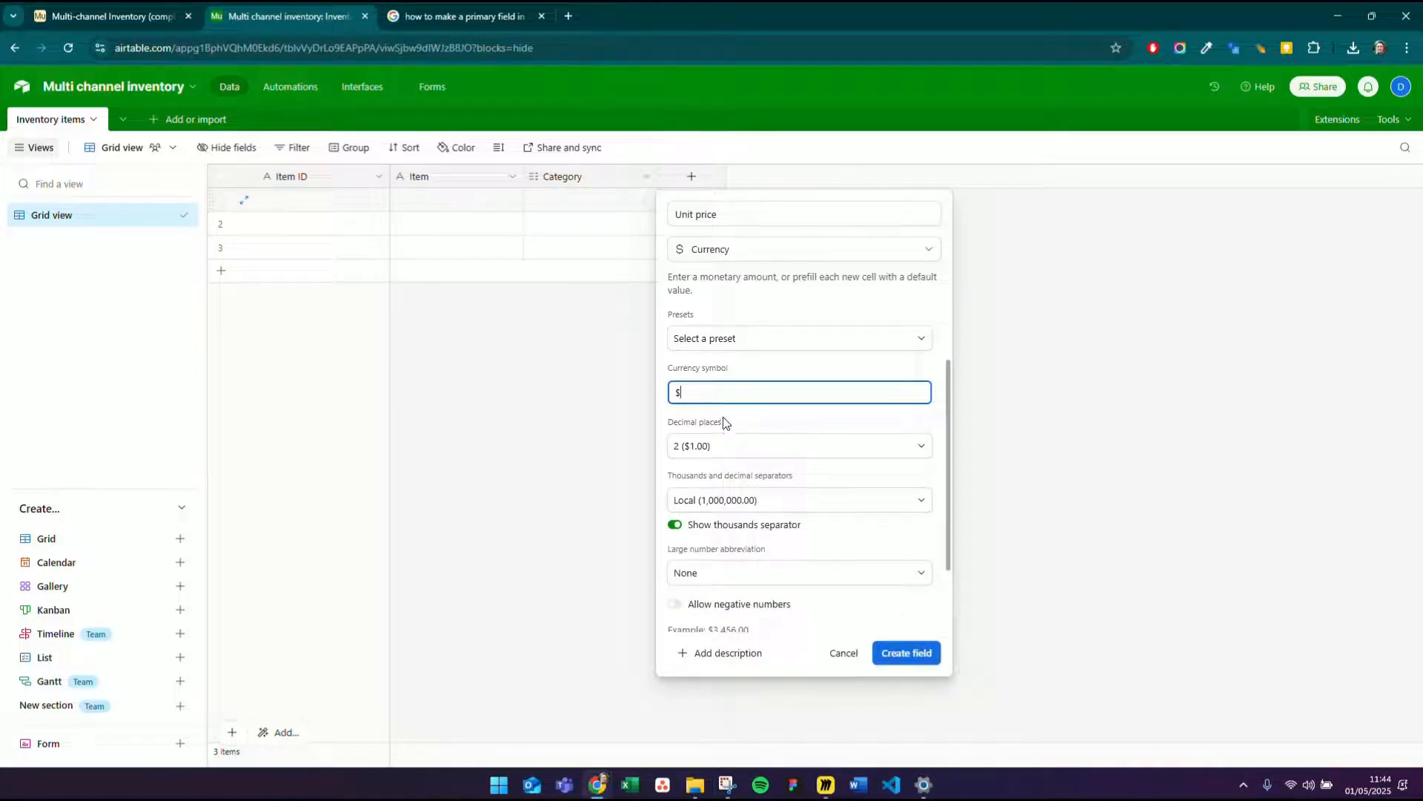
scroll(756, 543, down, 1)
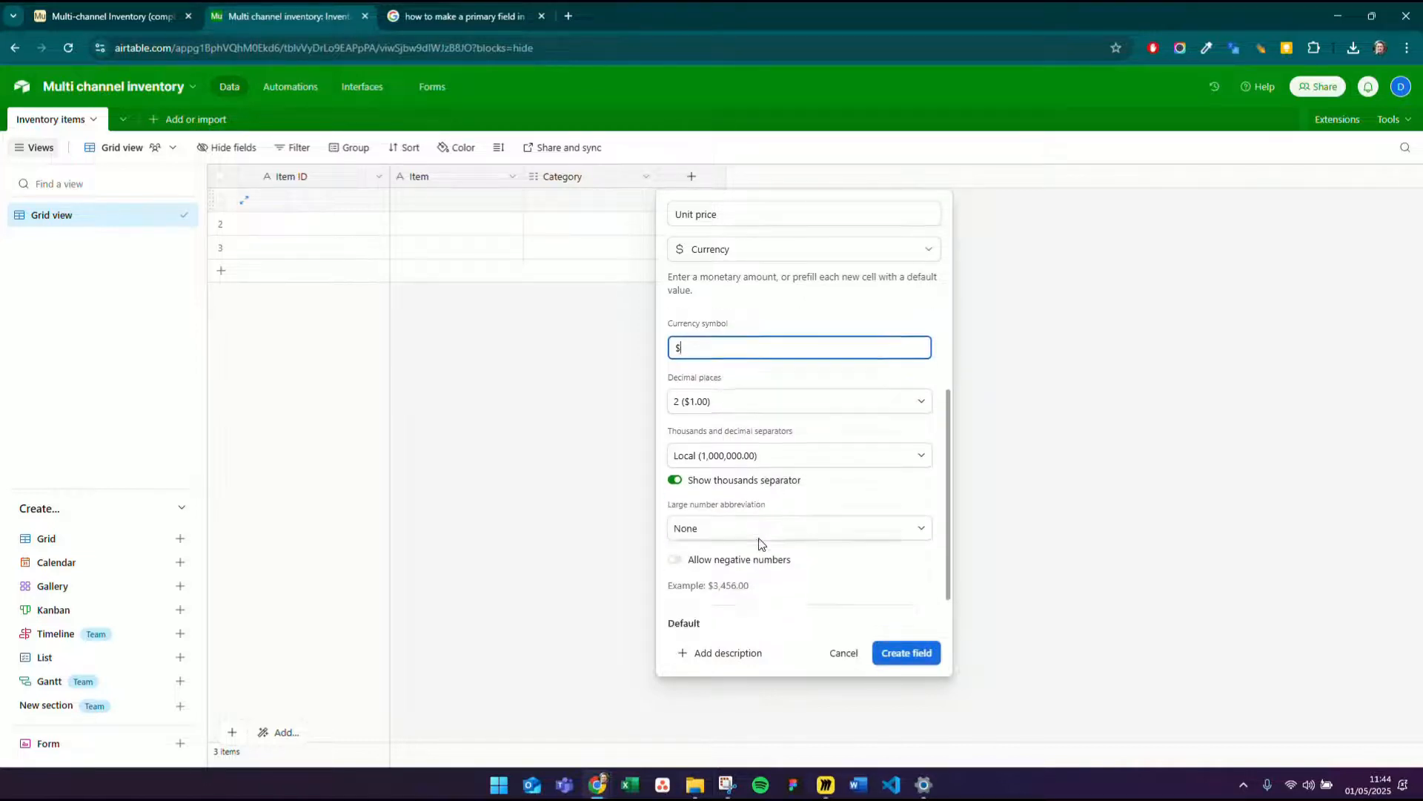
scroll(816, 593, up, 2)
click(905, 654)
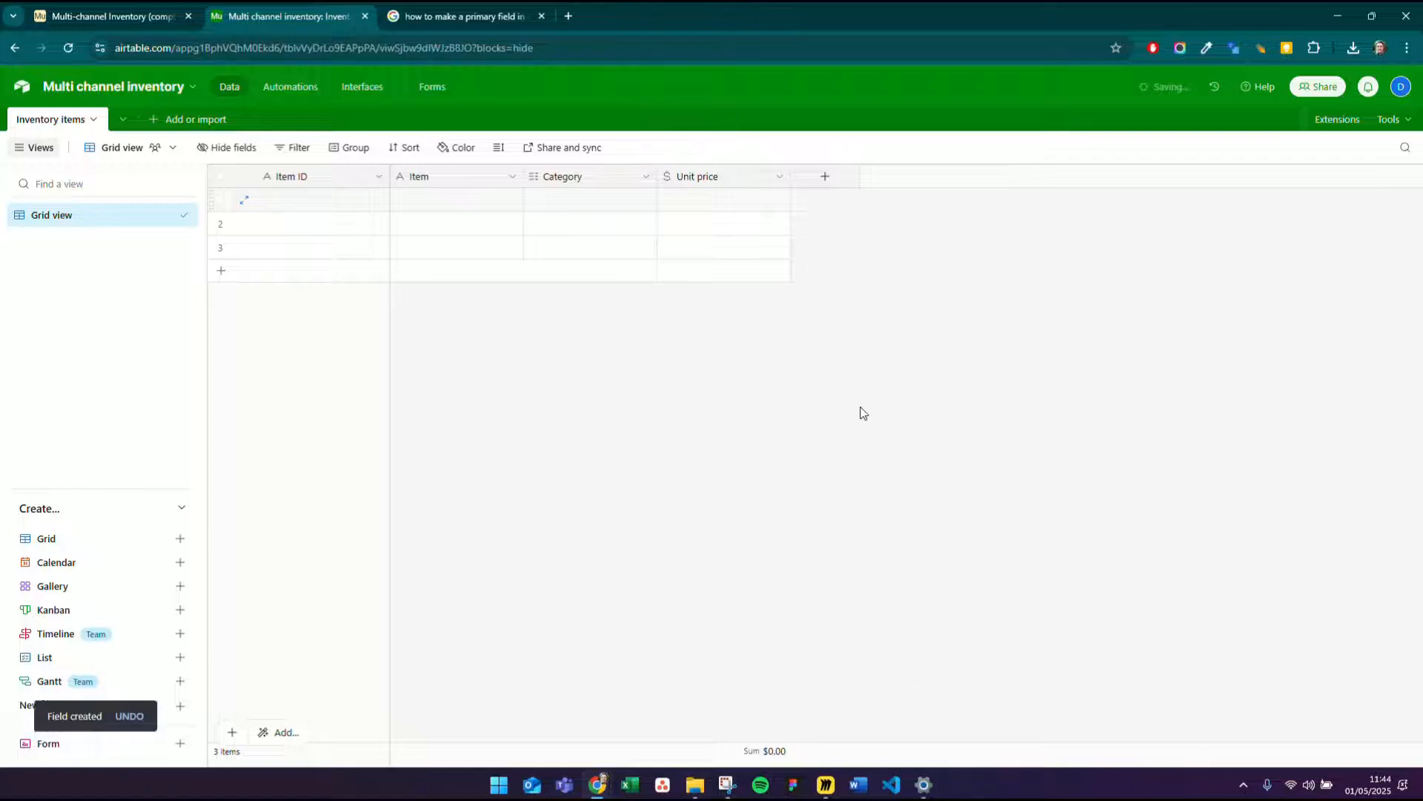
- Test the Unit price field by entering 15 in the first record, and undo the entry
click(727, 200)
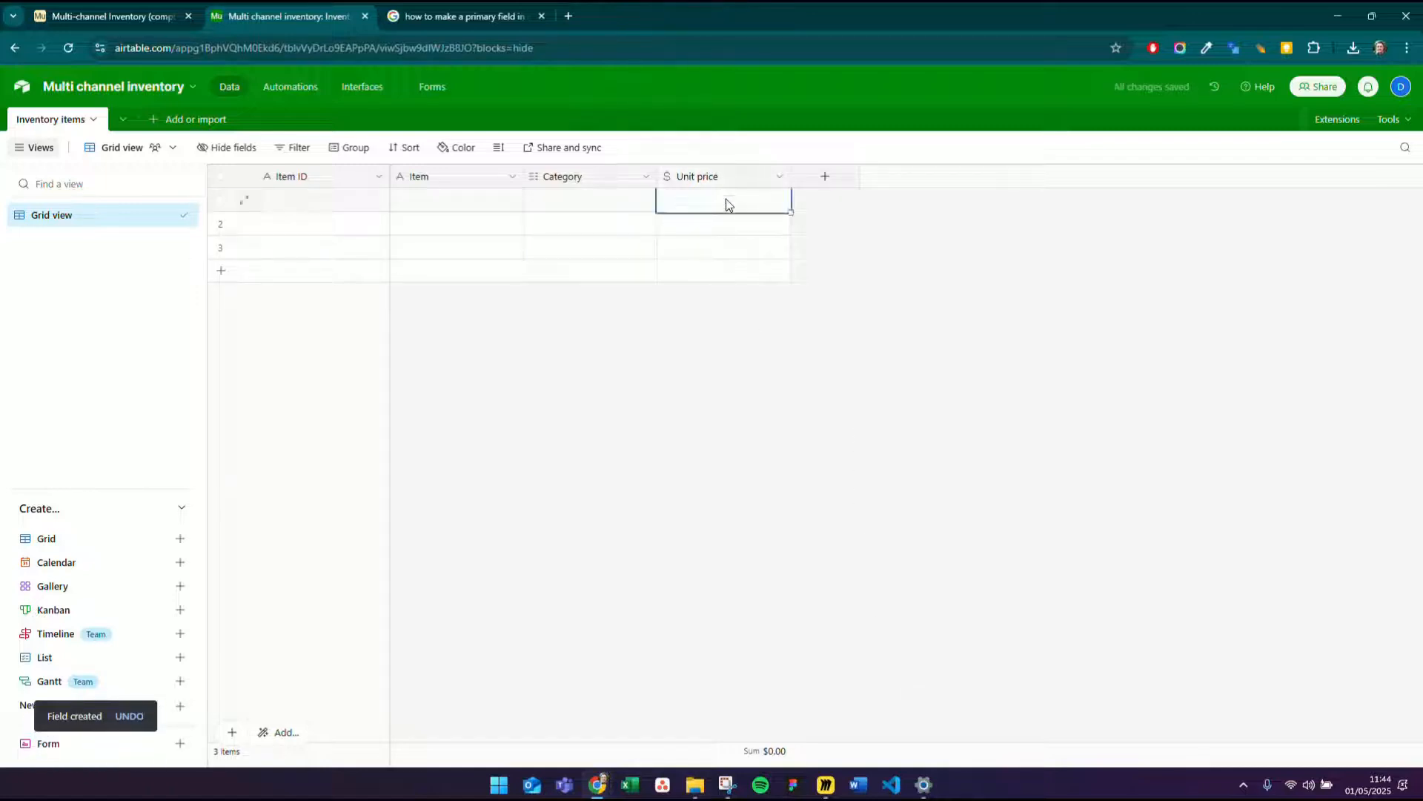
text(15)
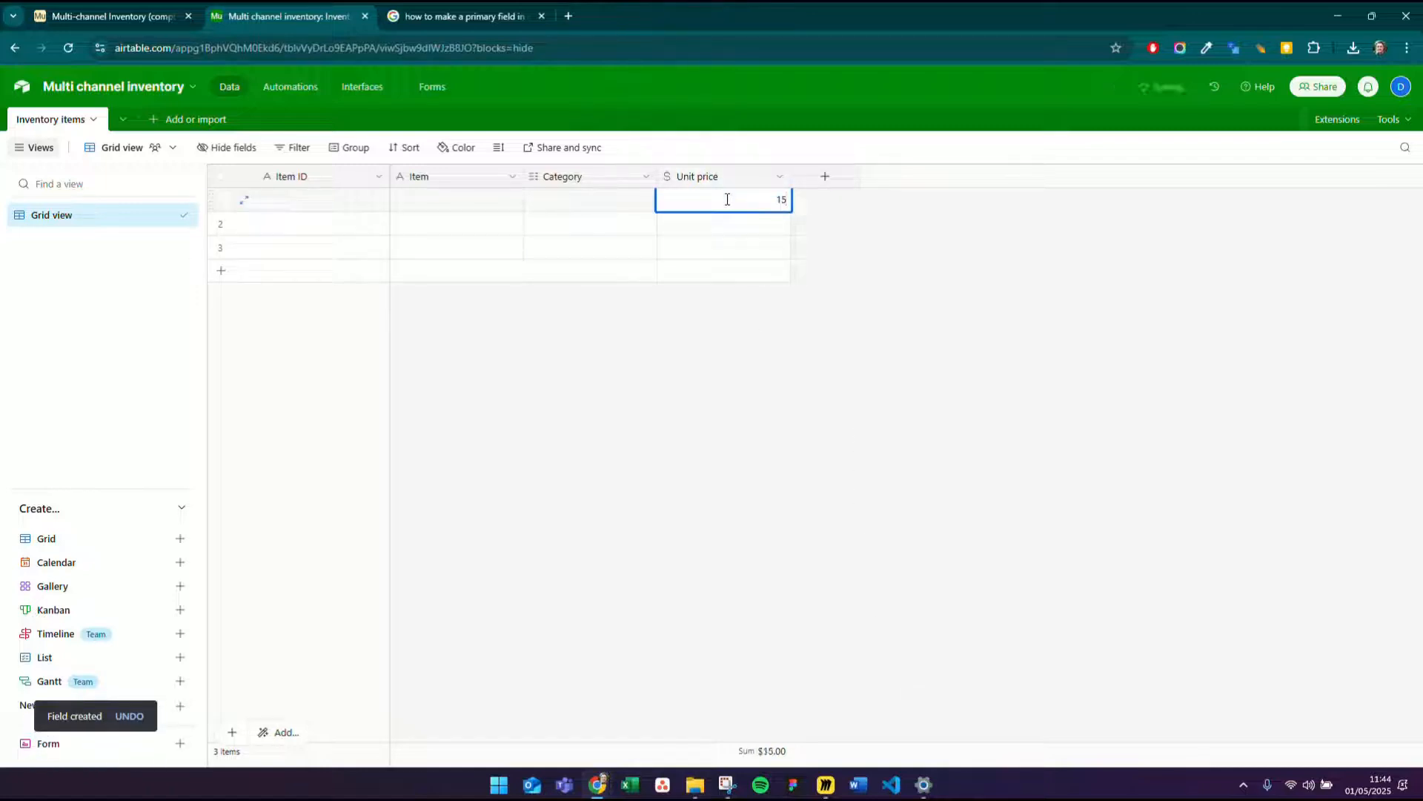
click(745, 252)
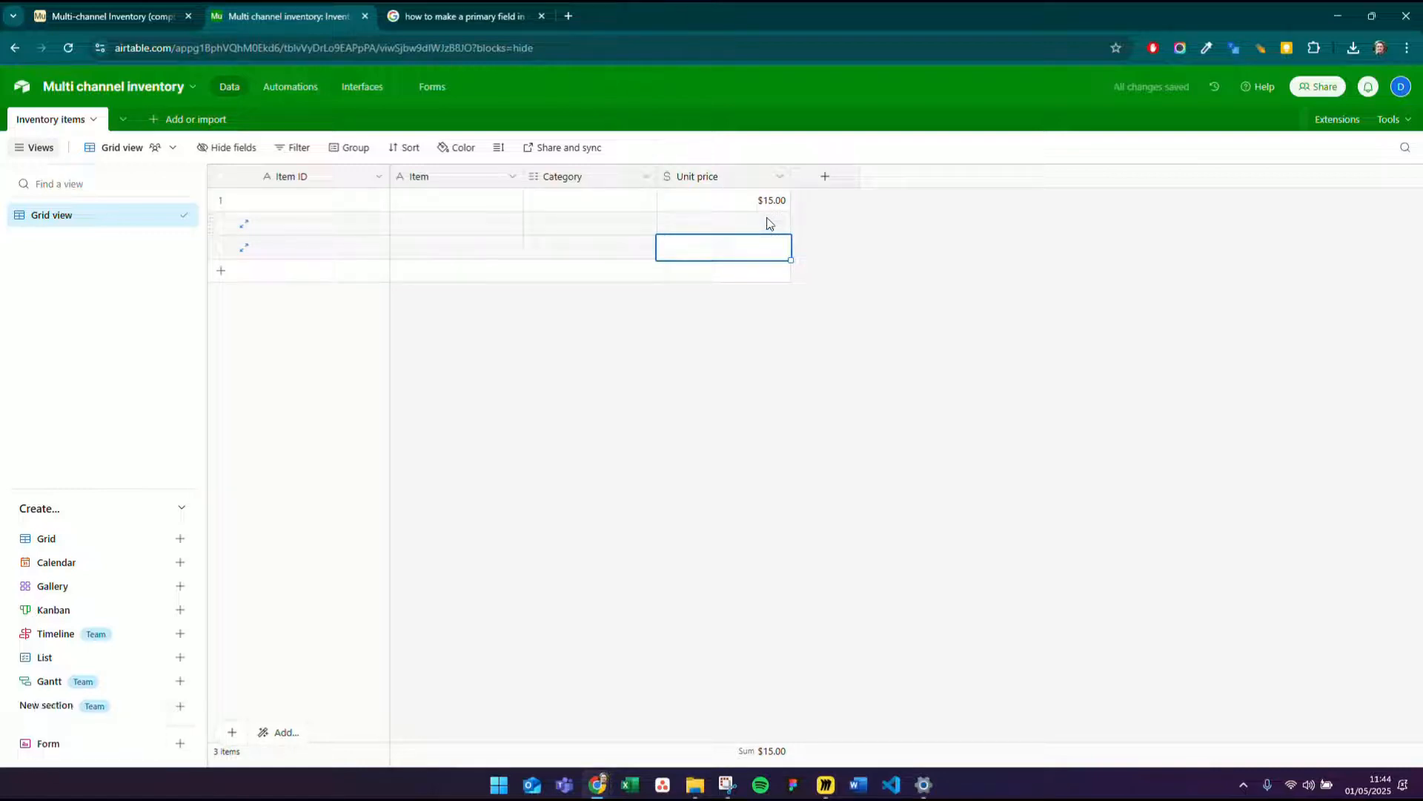
key(ctrl+z)
click(836, 283)
- Check the Miro diagram and set up a new single select field named "Supplier" in the Airtable table
key(alt+Tab)
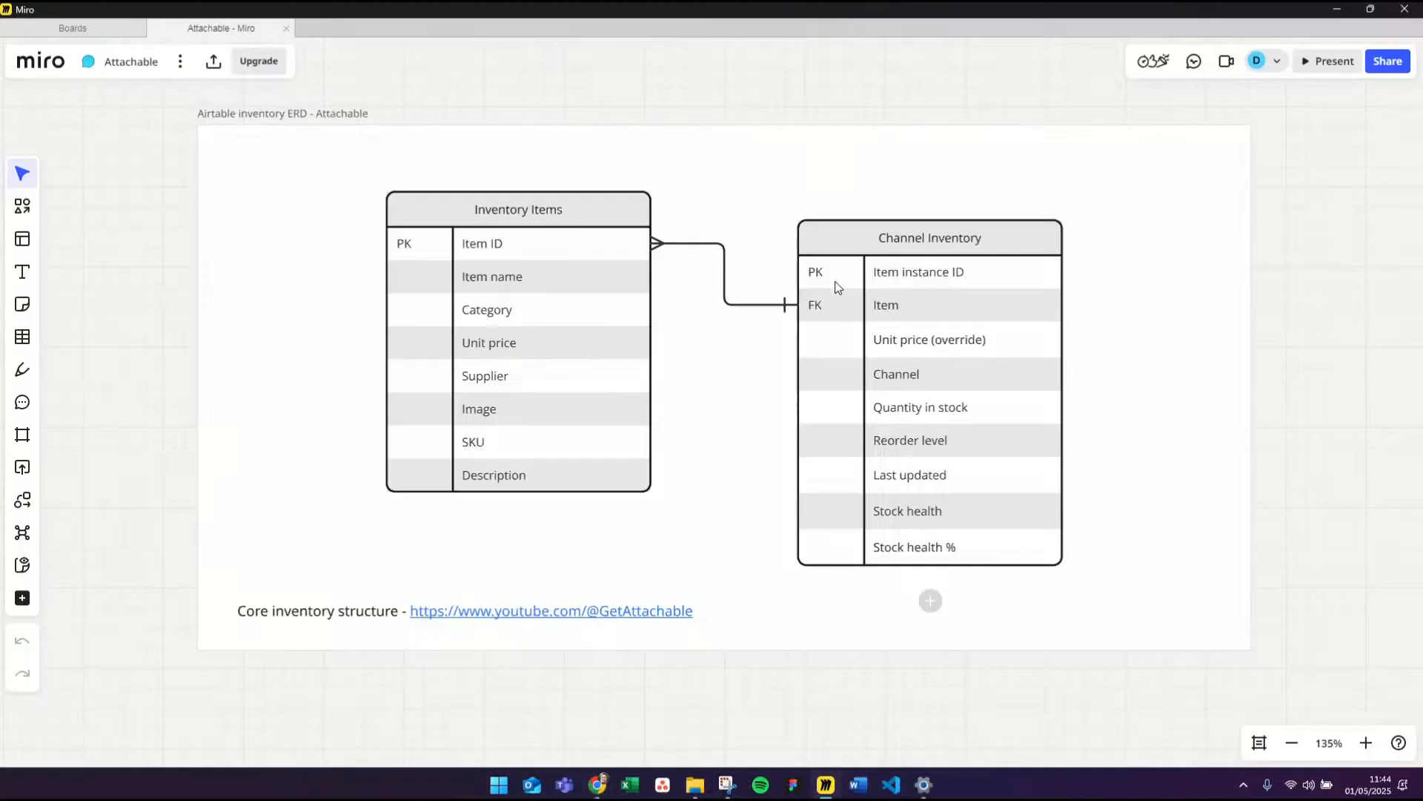
key(alt+Tab)
click(825, 177)
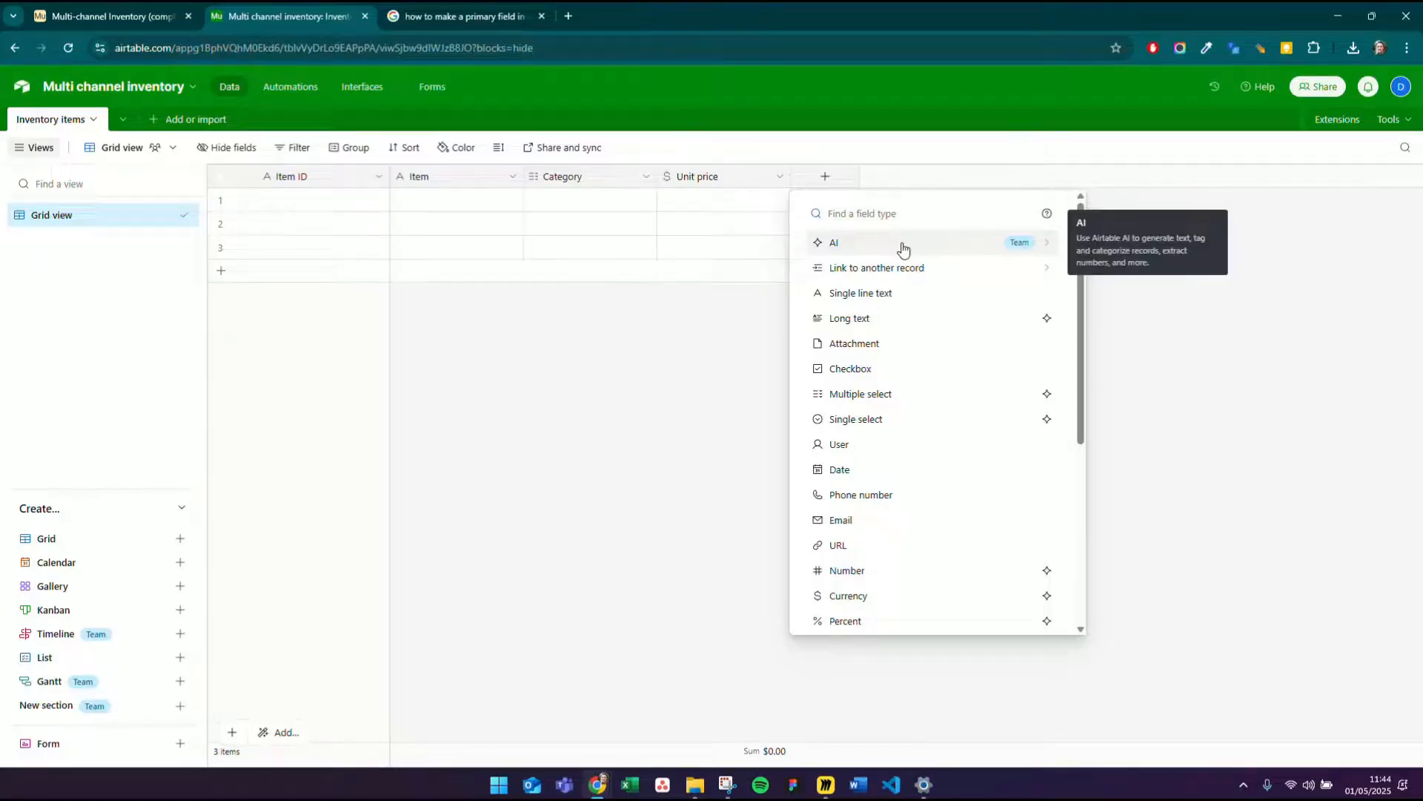
click(881, 421)
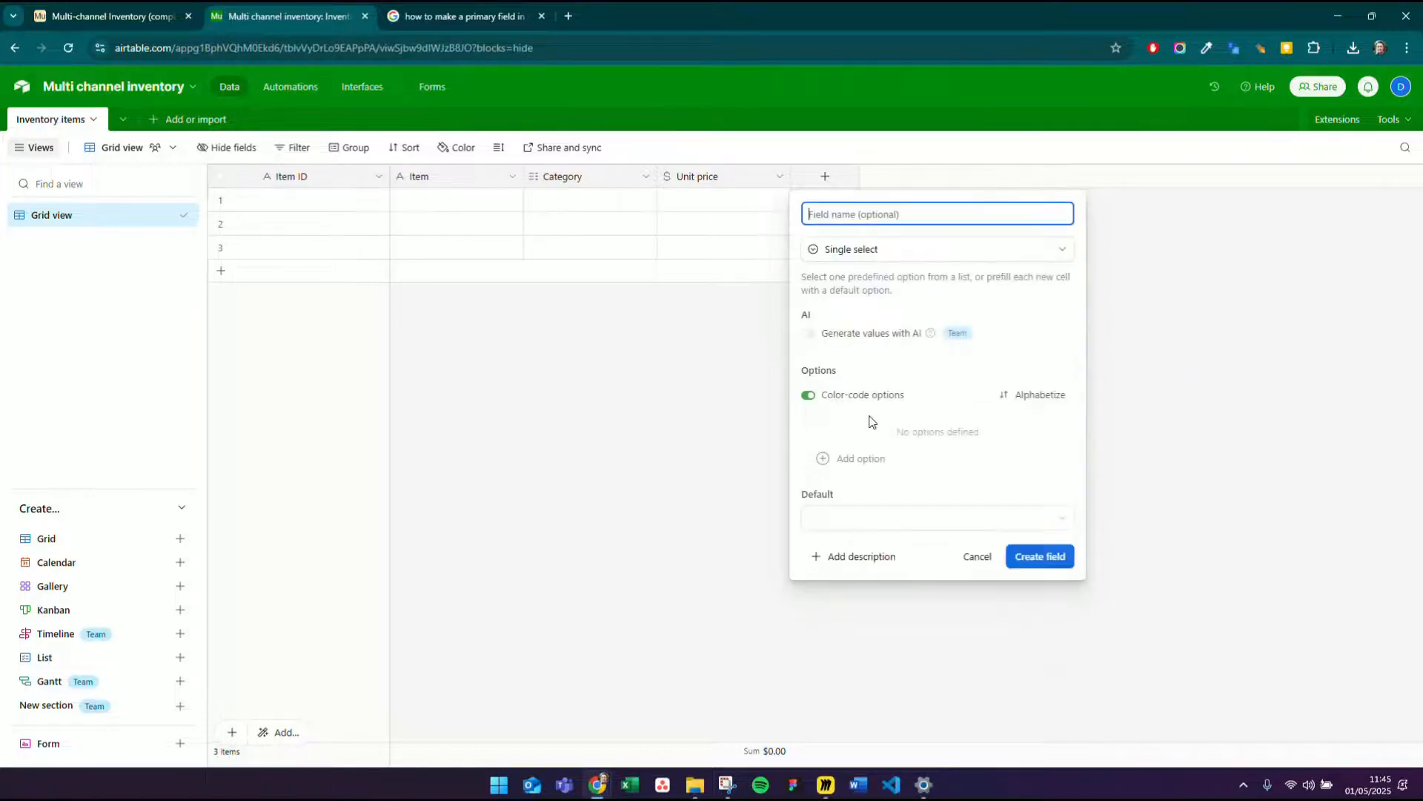
text(Supplier)
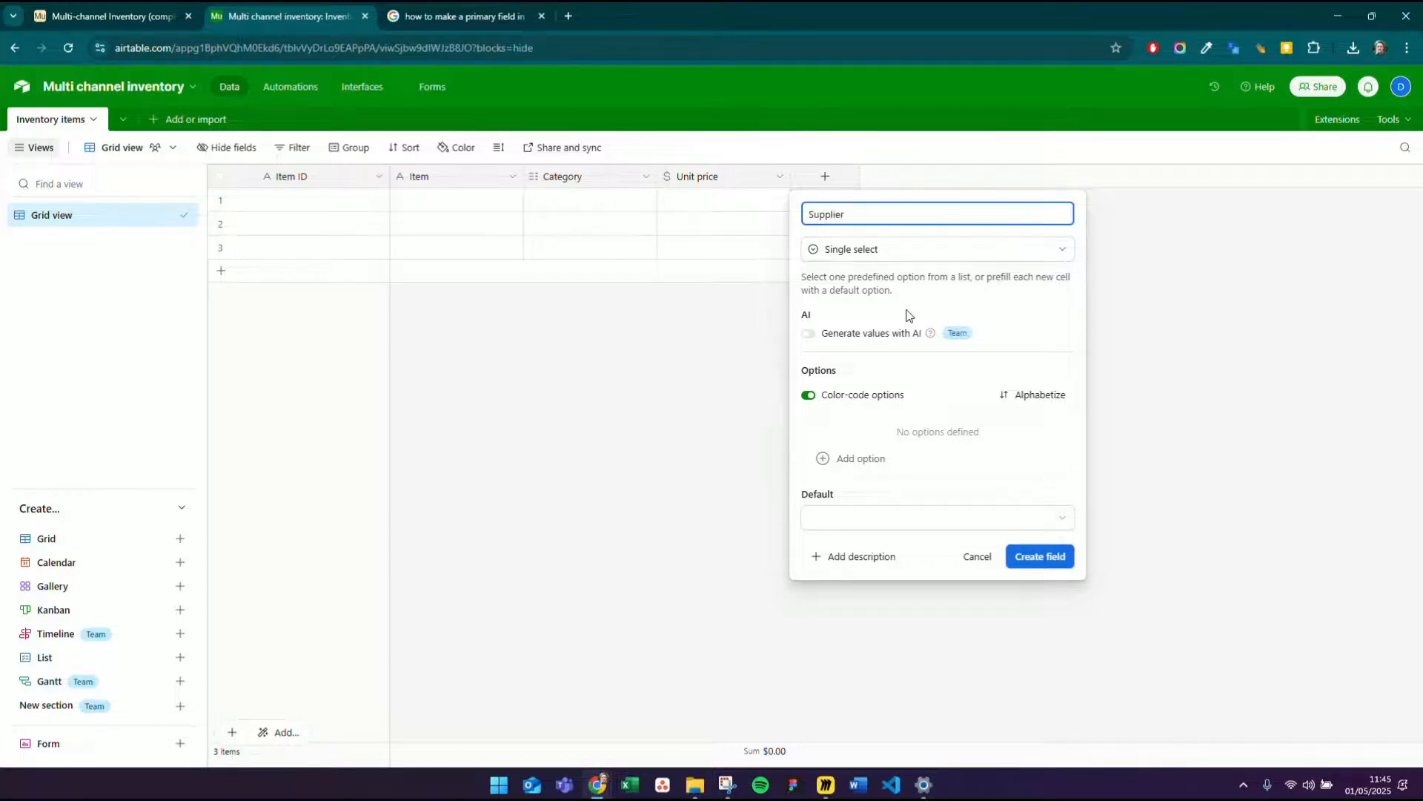
- Define the Supplier options ArtisanCraft House, Crafty Creations Co. and Elegant Interiors Ltd, create the field and check its option list
click(828, 458)
key(alt+Tab)
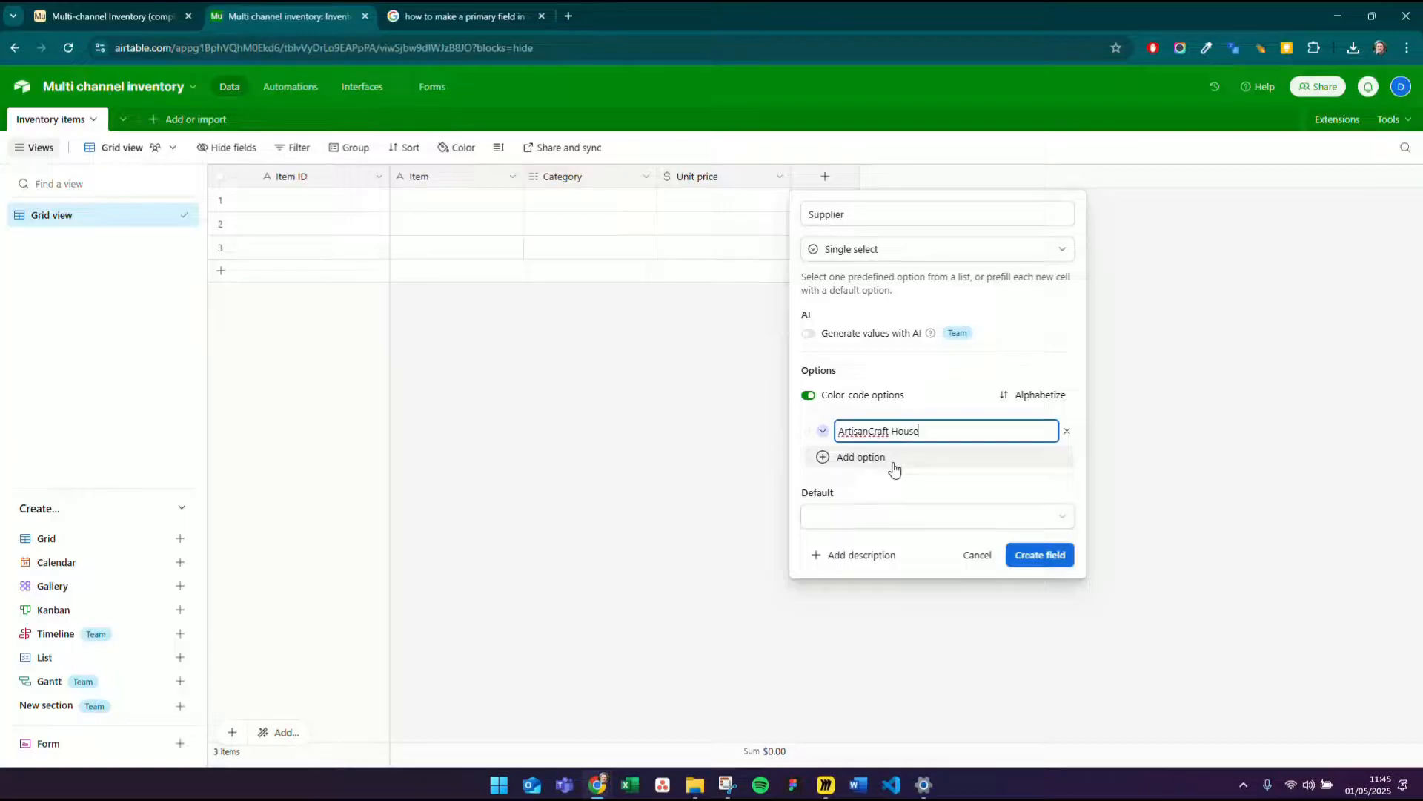
click(860, 457)
key(alt+Tab)
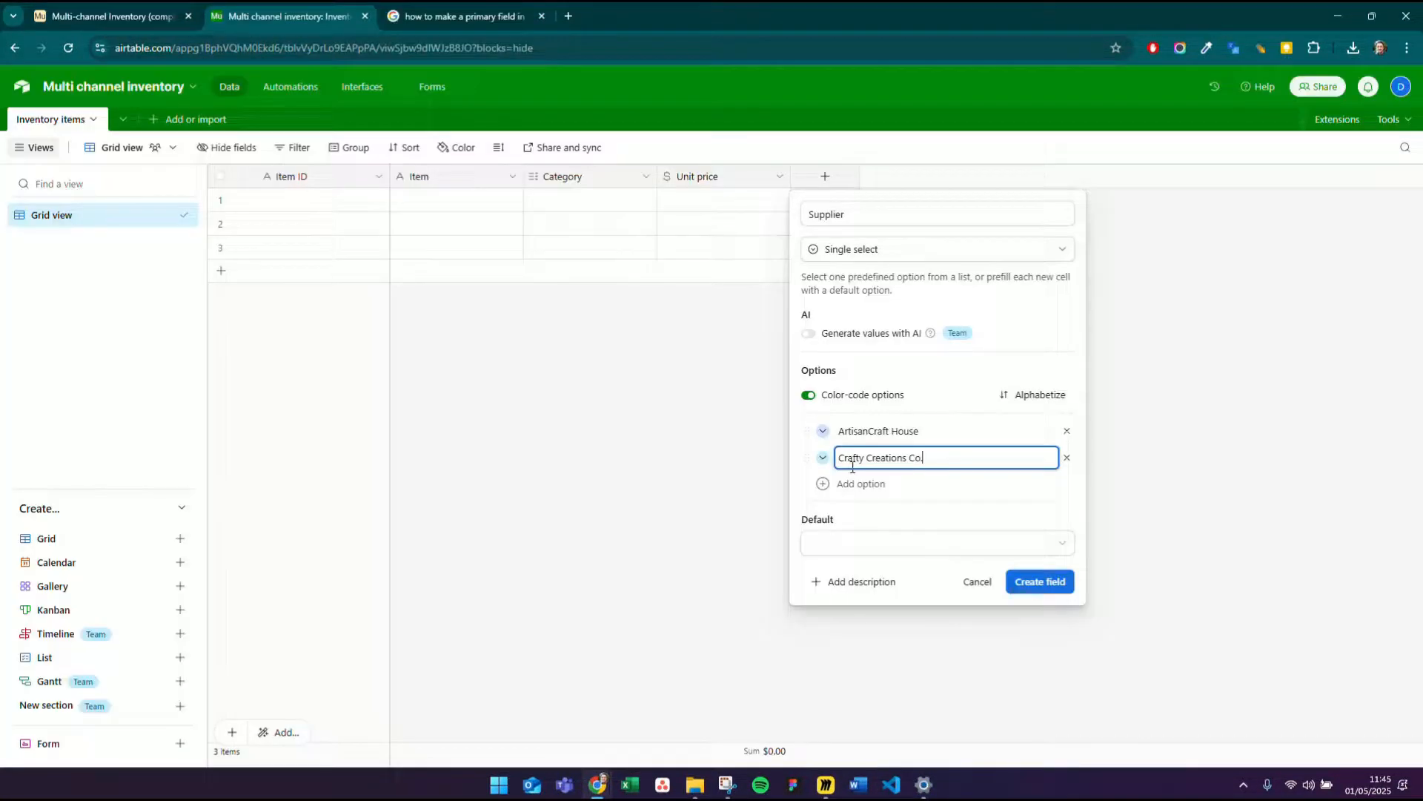
click(856, 484)
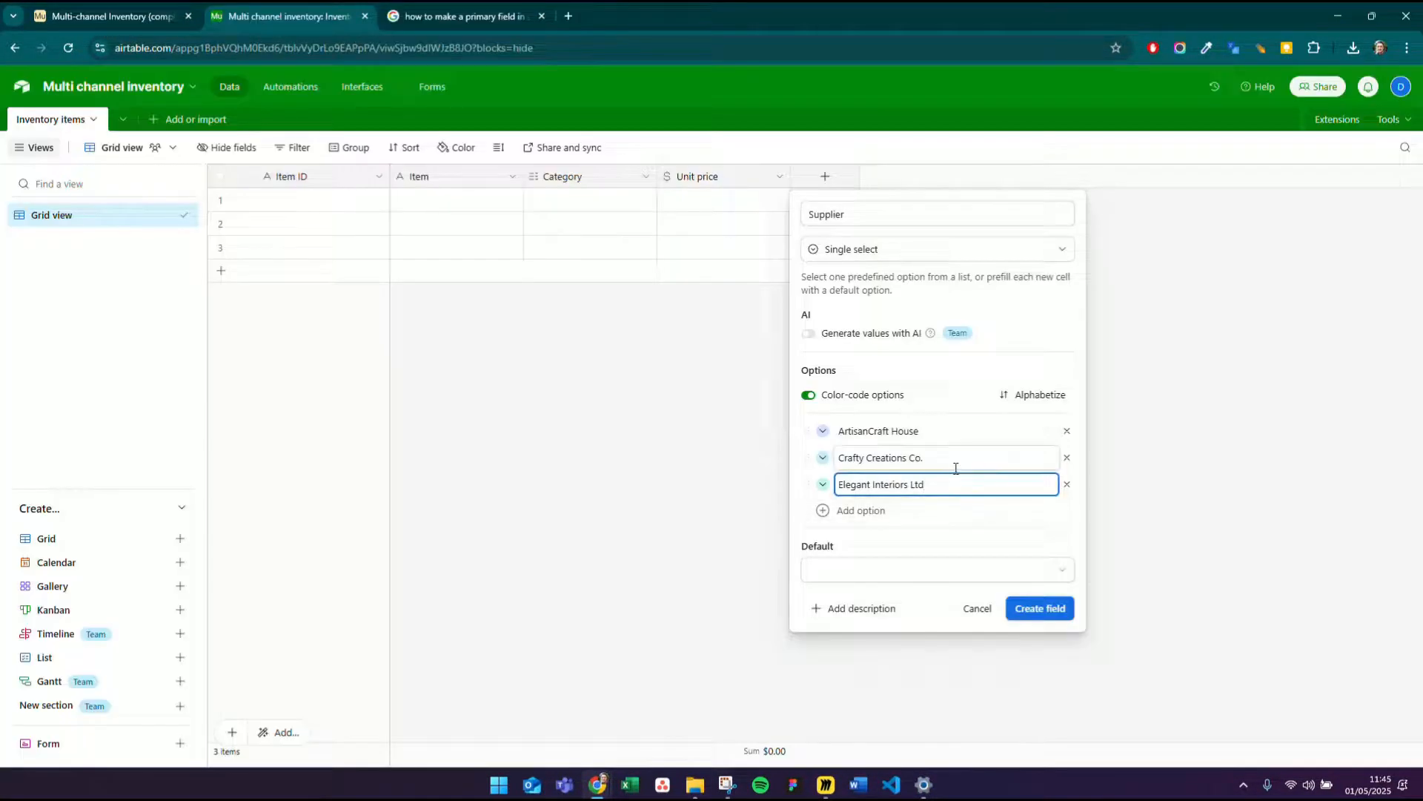
click(1040, 606)
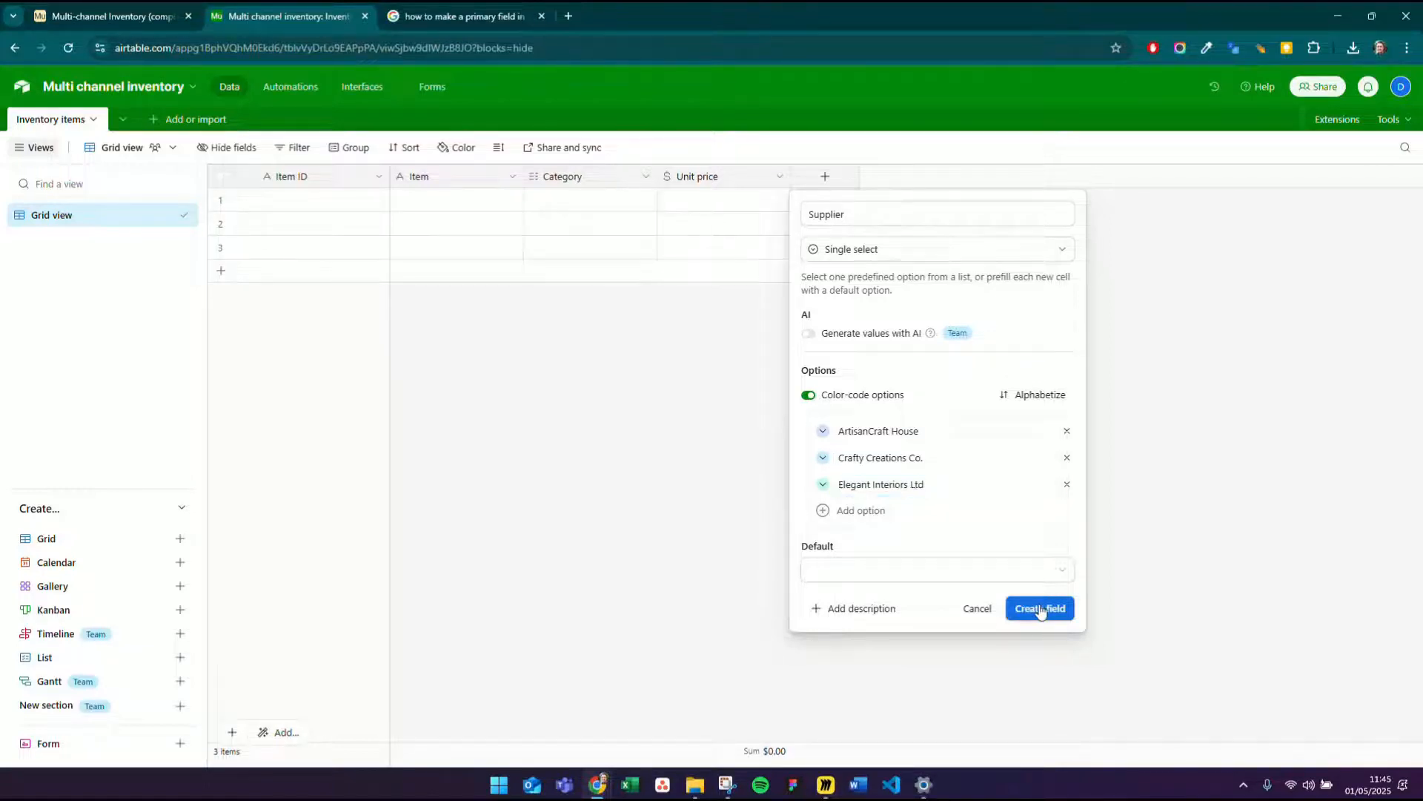
click(841, 207)
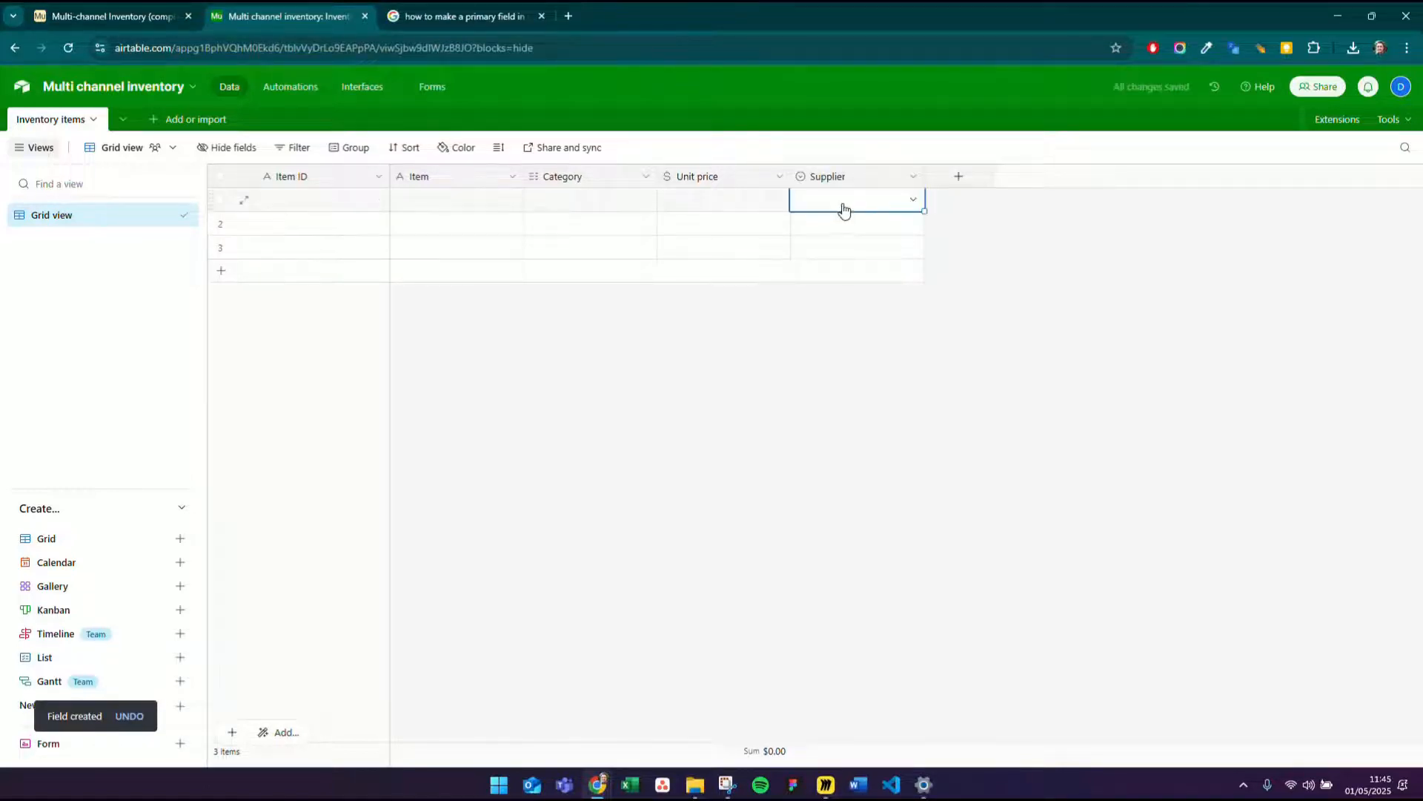
click(916, 205)
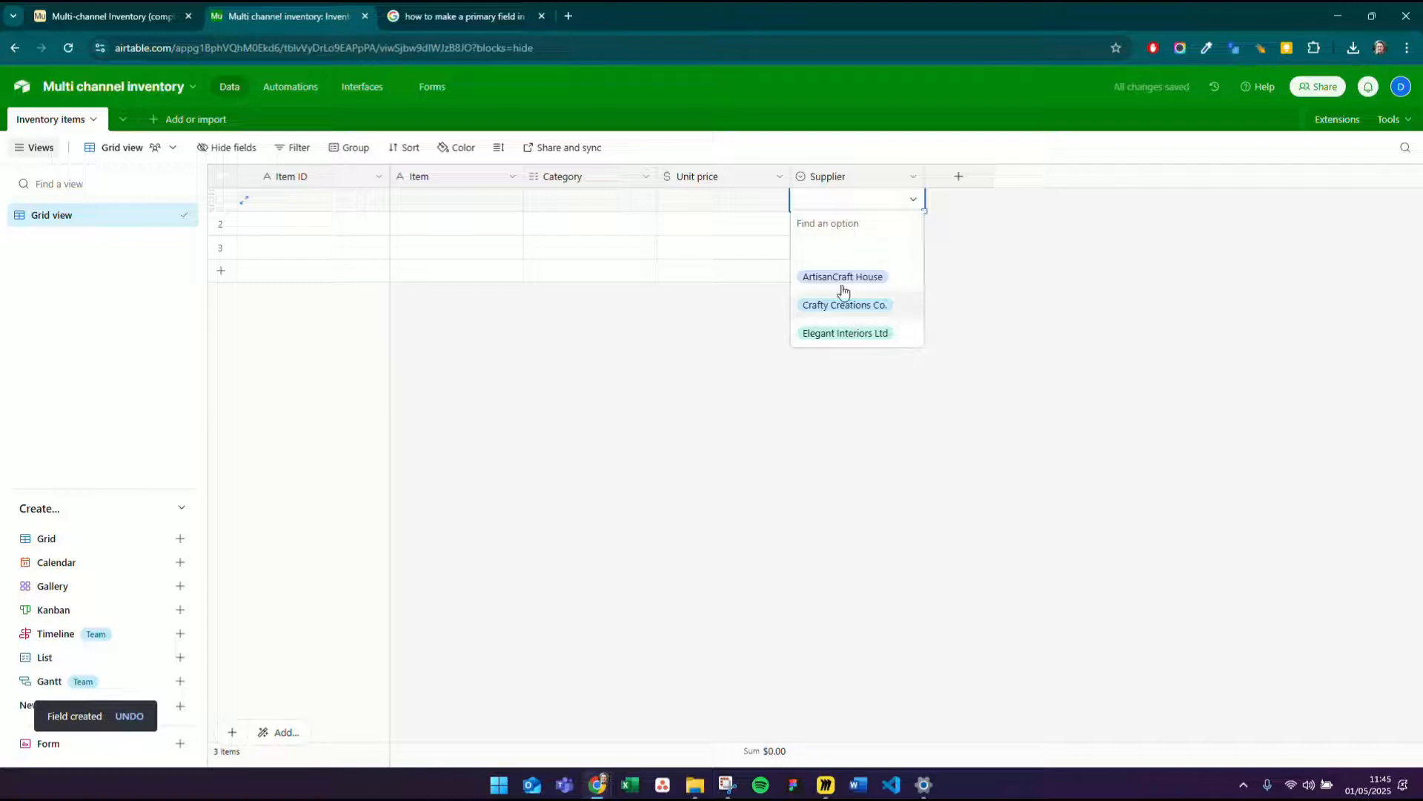
- Look through the reference windows and add an attachment field named "Image" to the Airtable table
key(alt+Tab)
key(alt+Tab)
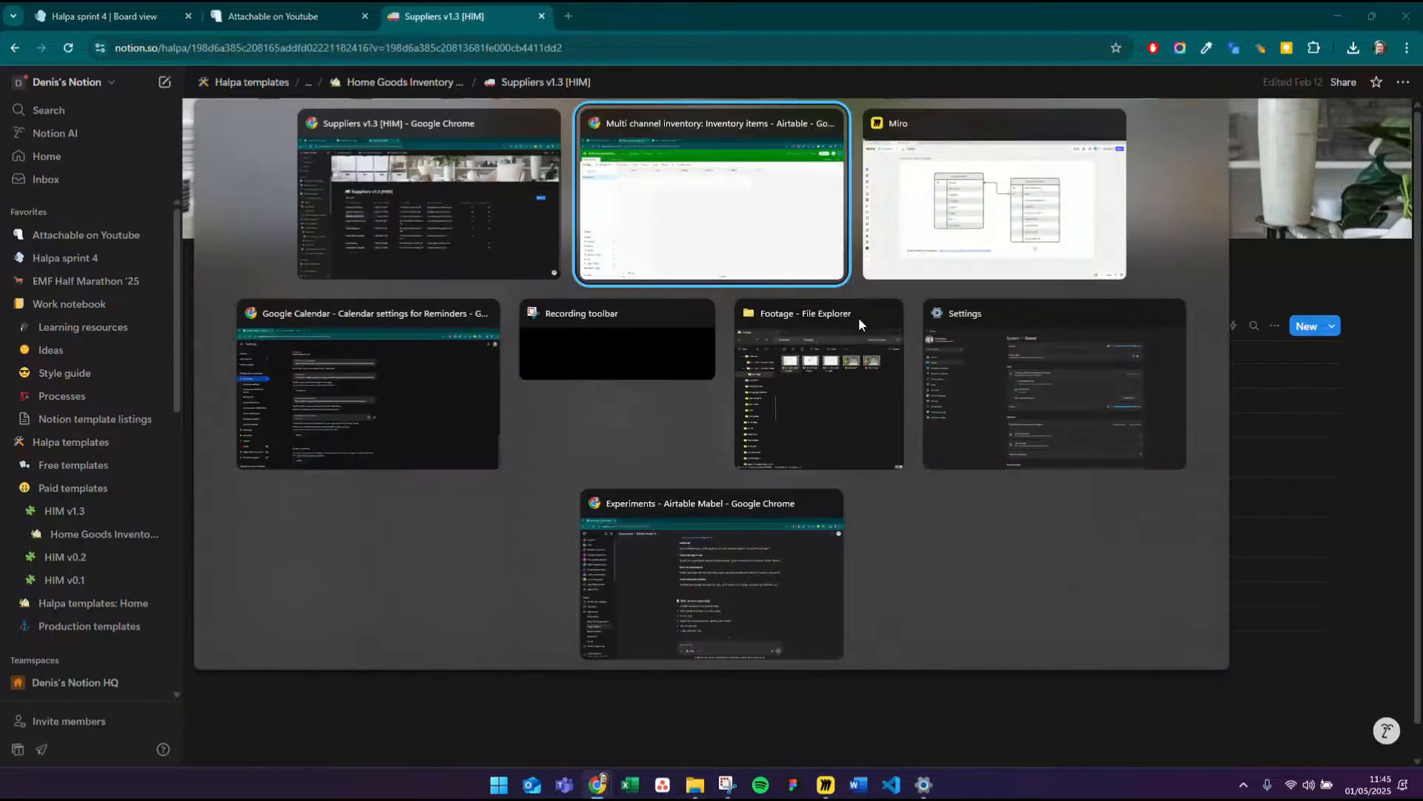
key(alt+Tab)
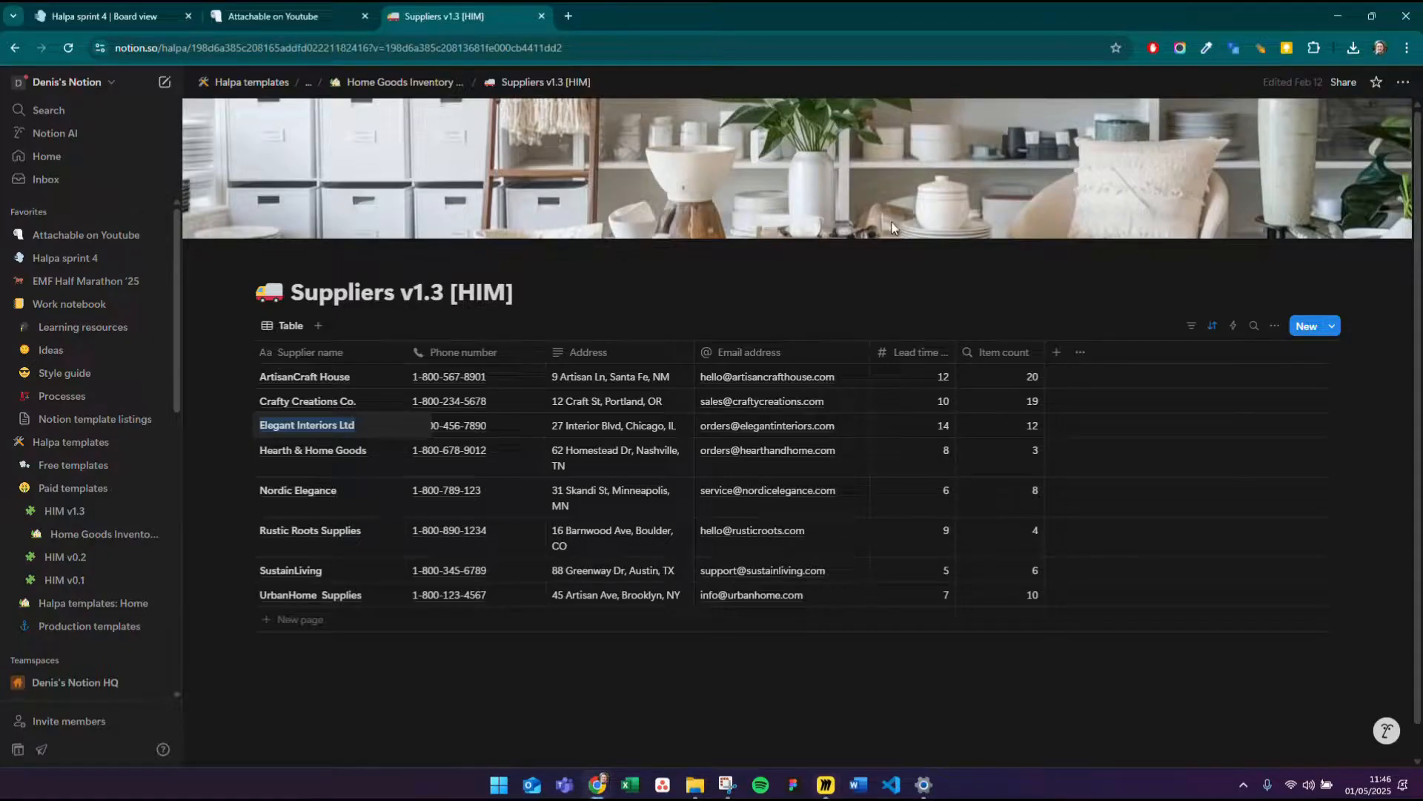
key(alt+Tab)
click(958, 176)
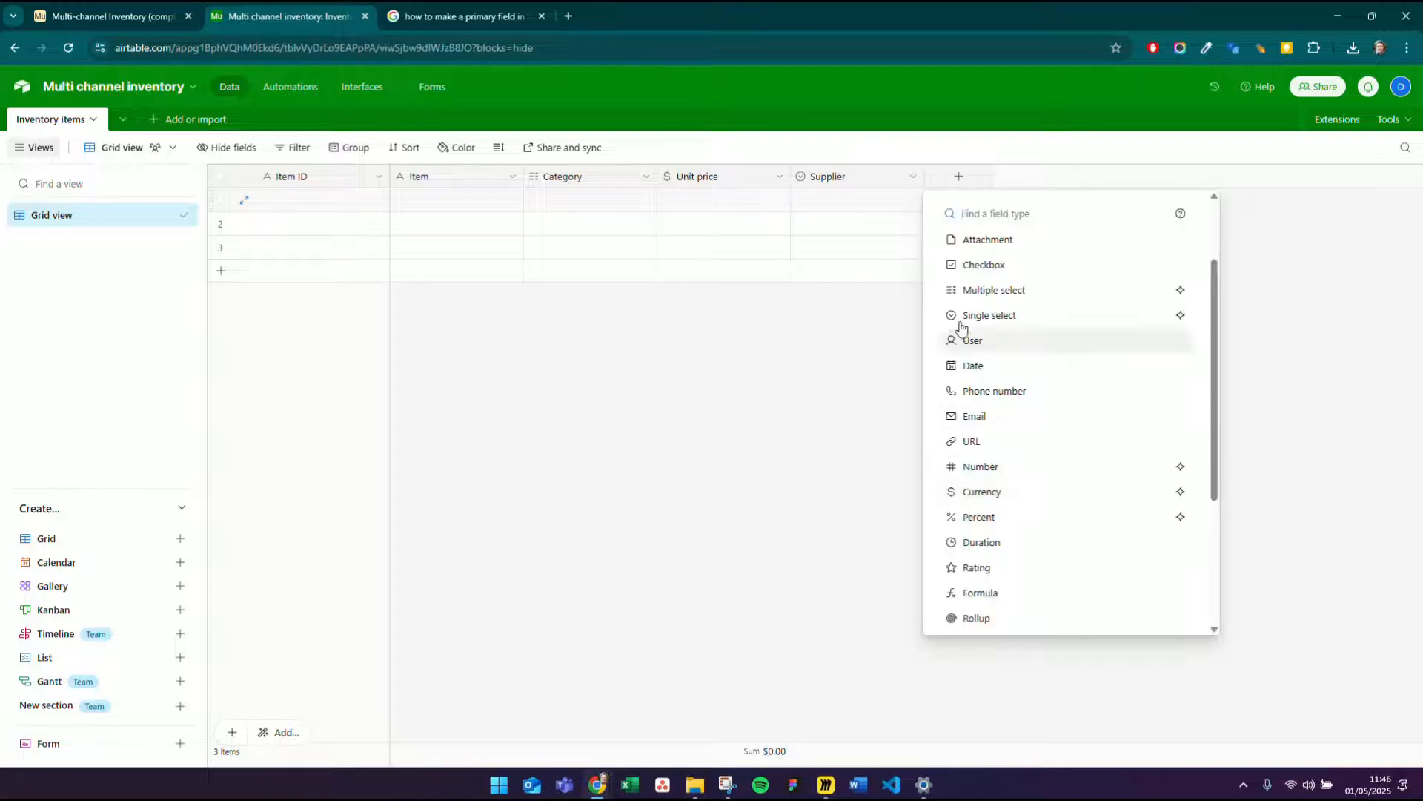
click(970, 239)
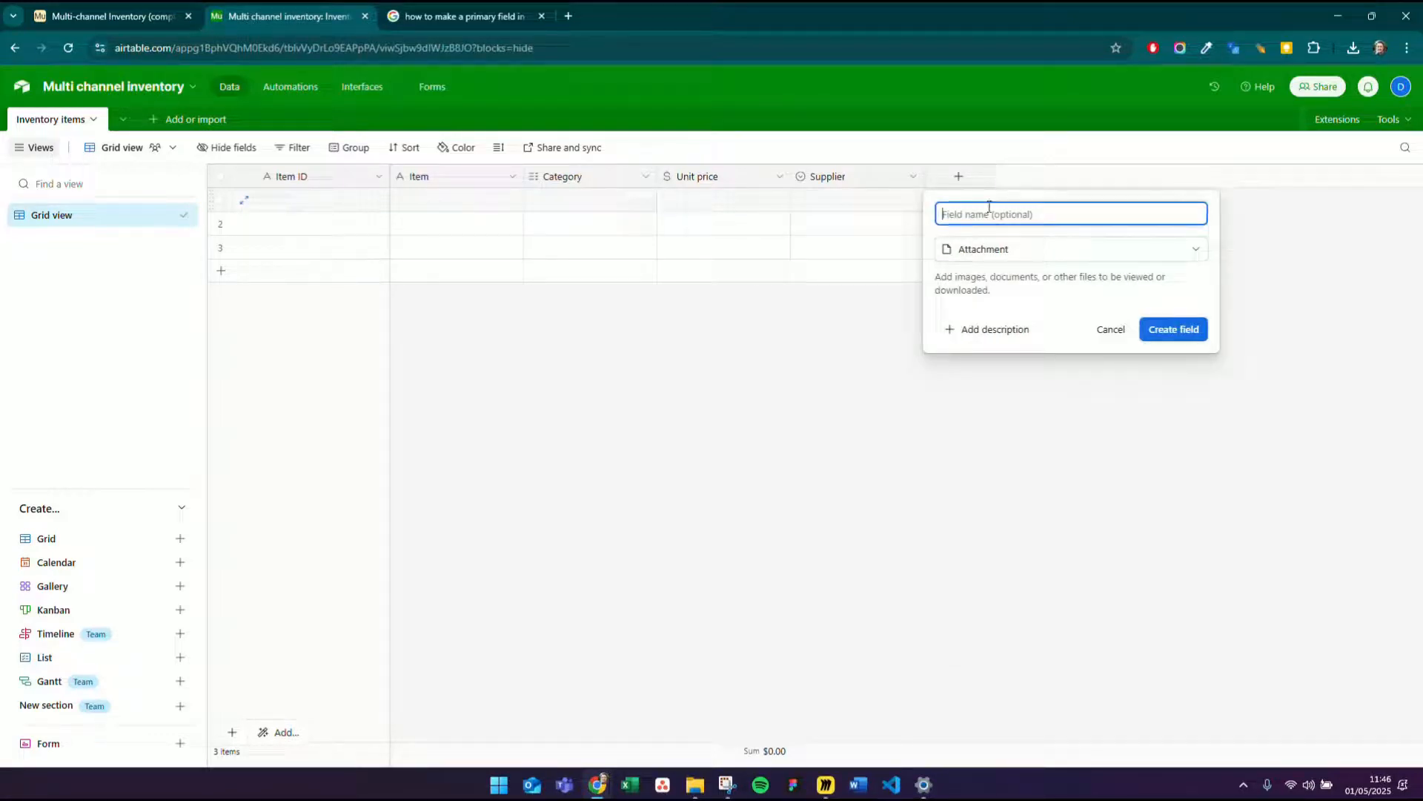
text(Image)
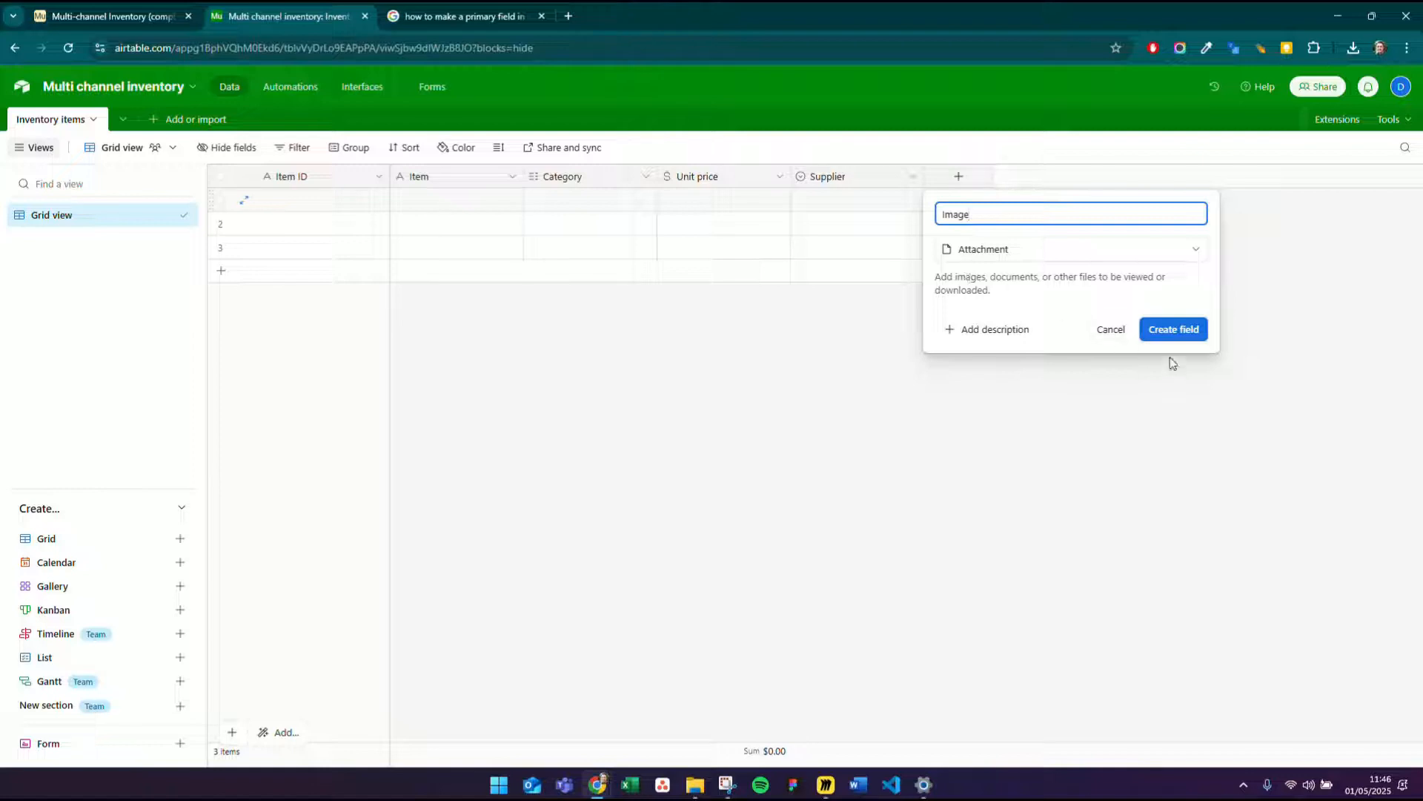
click(1174, 329)
- Consult the Miro diagram and add a single line text field named "SKU" to the Airtable table
key(alt+Tab)
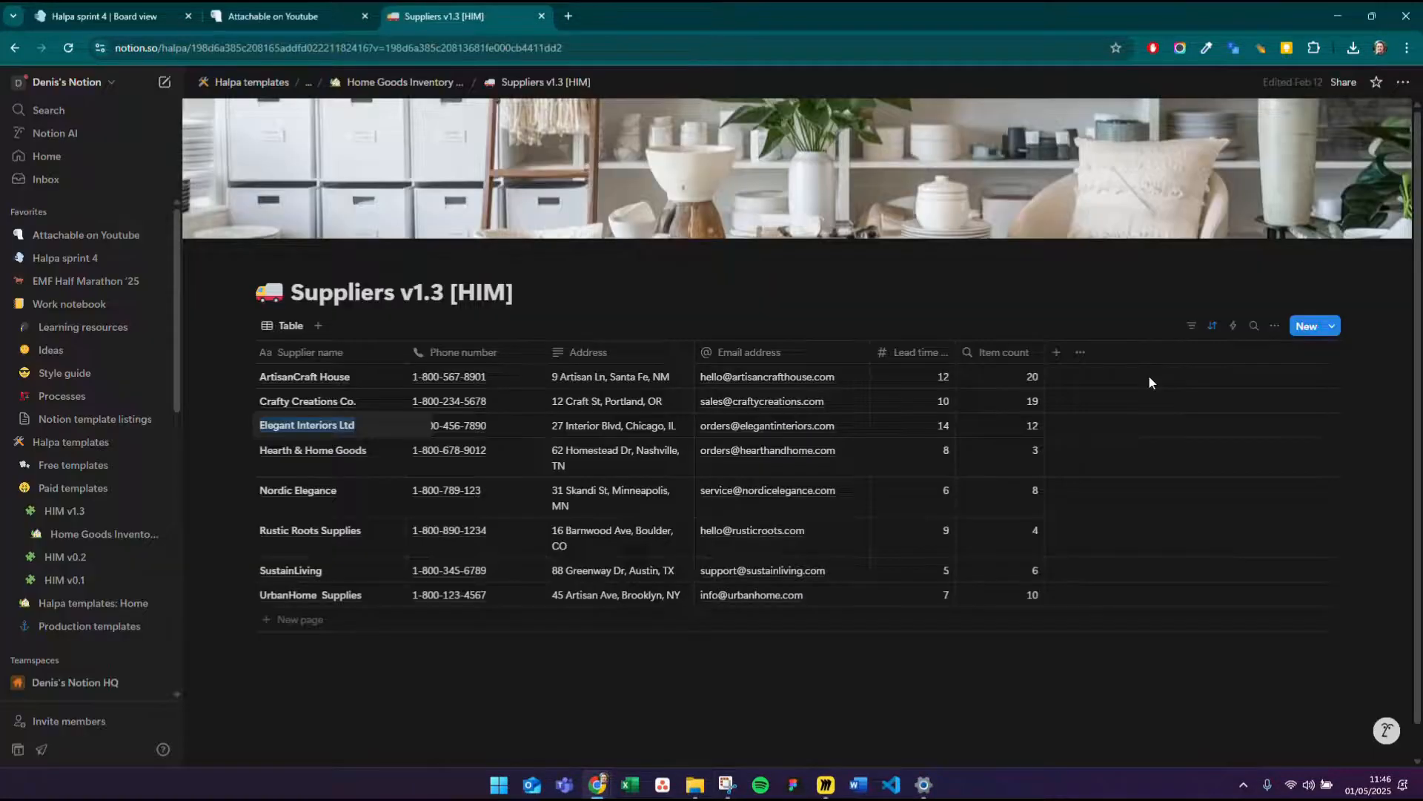
key(alt+Tab)
key(alt+Tab)
key(alt+Tab)
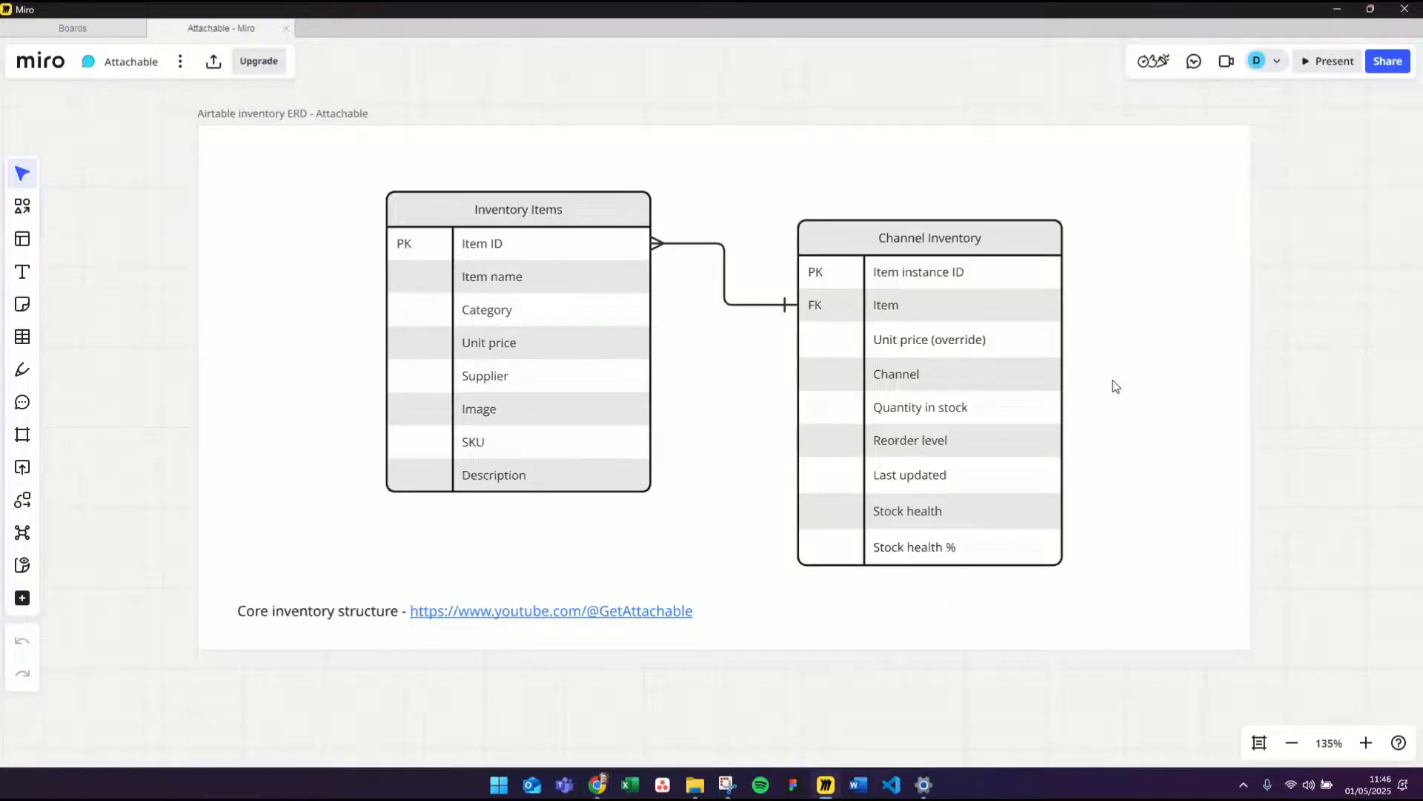
key(alt+Tab)
click(1096, 179)
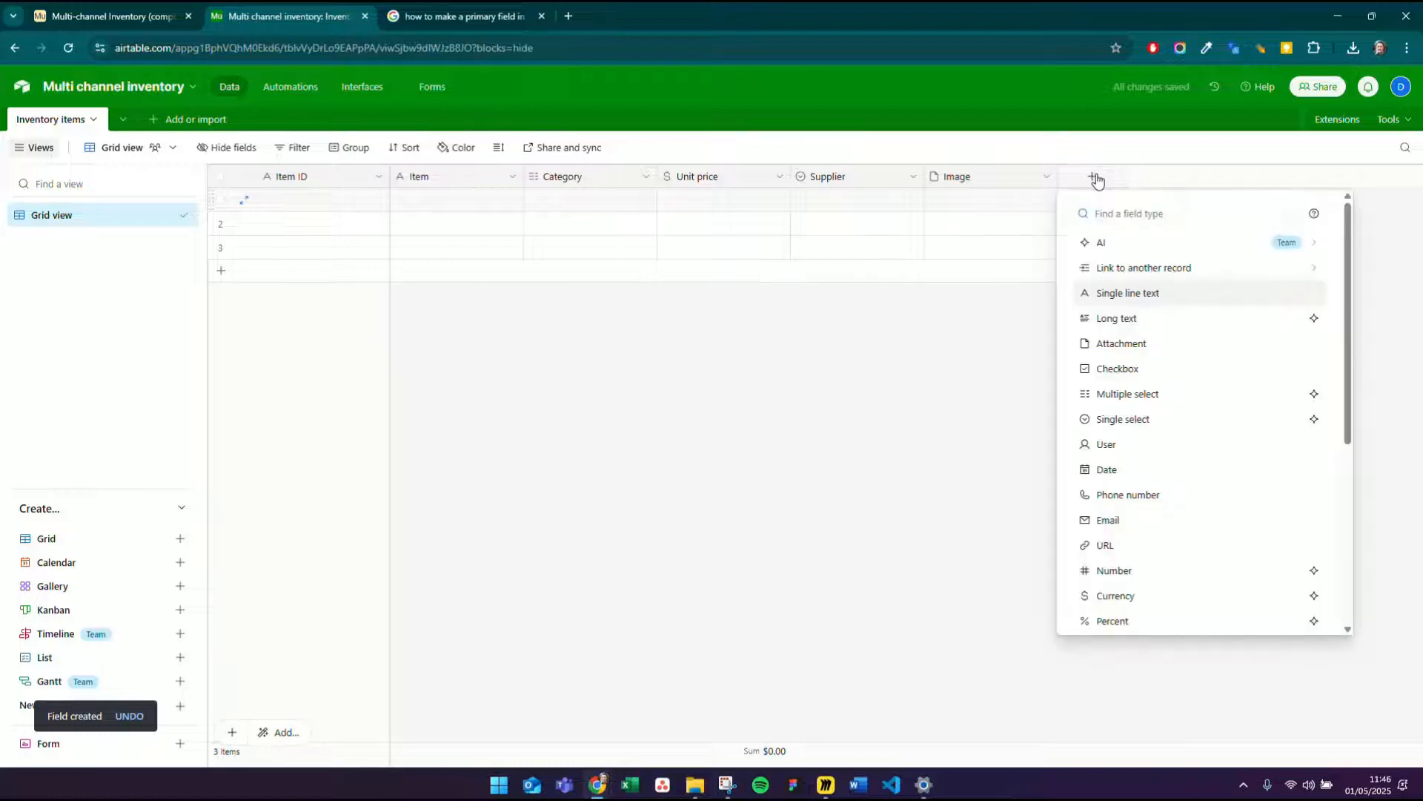
click(1106, 292)
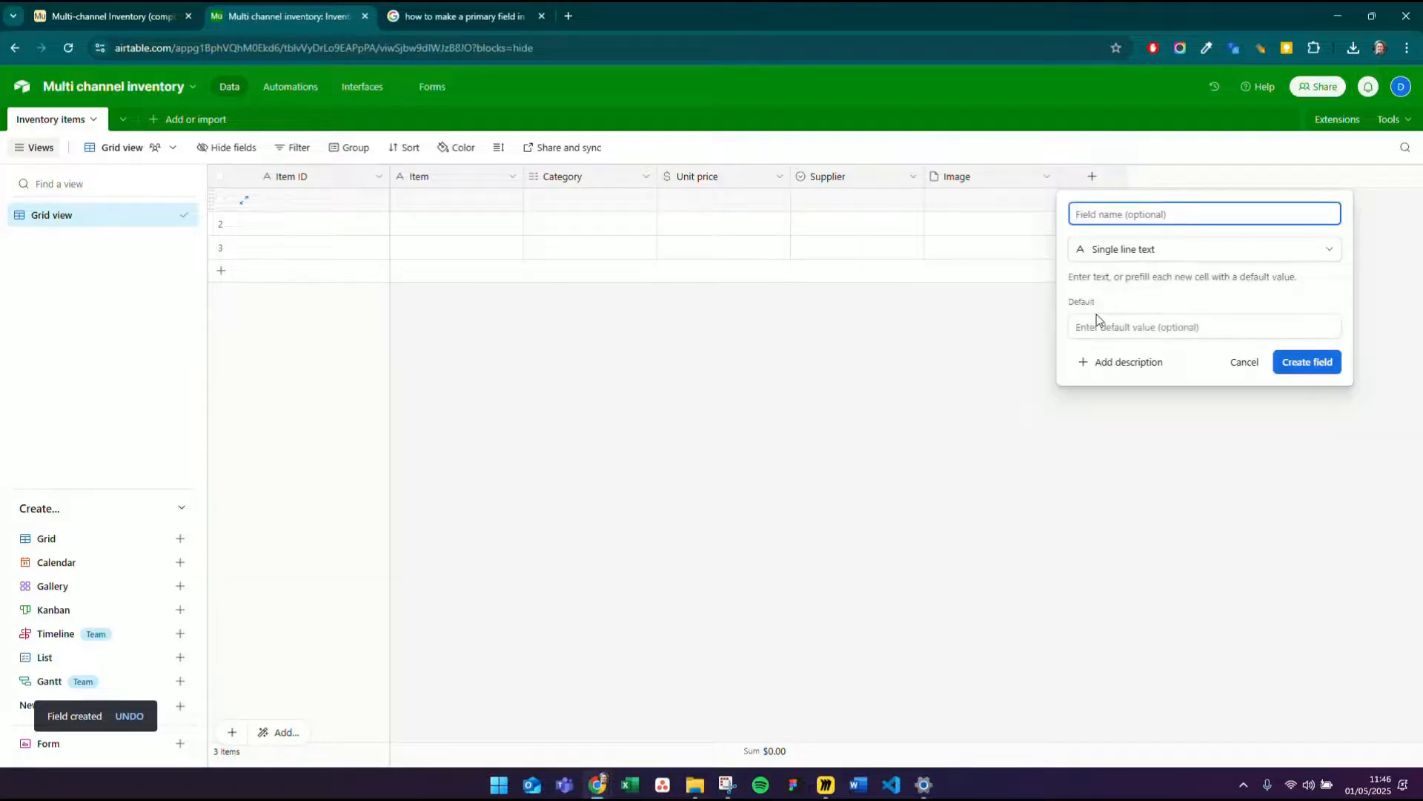
text(SKU)
key(Return)
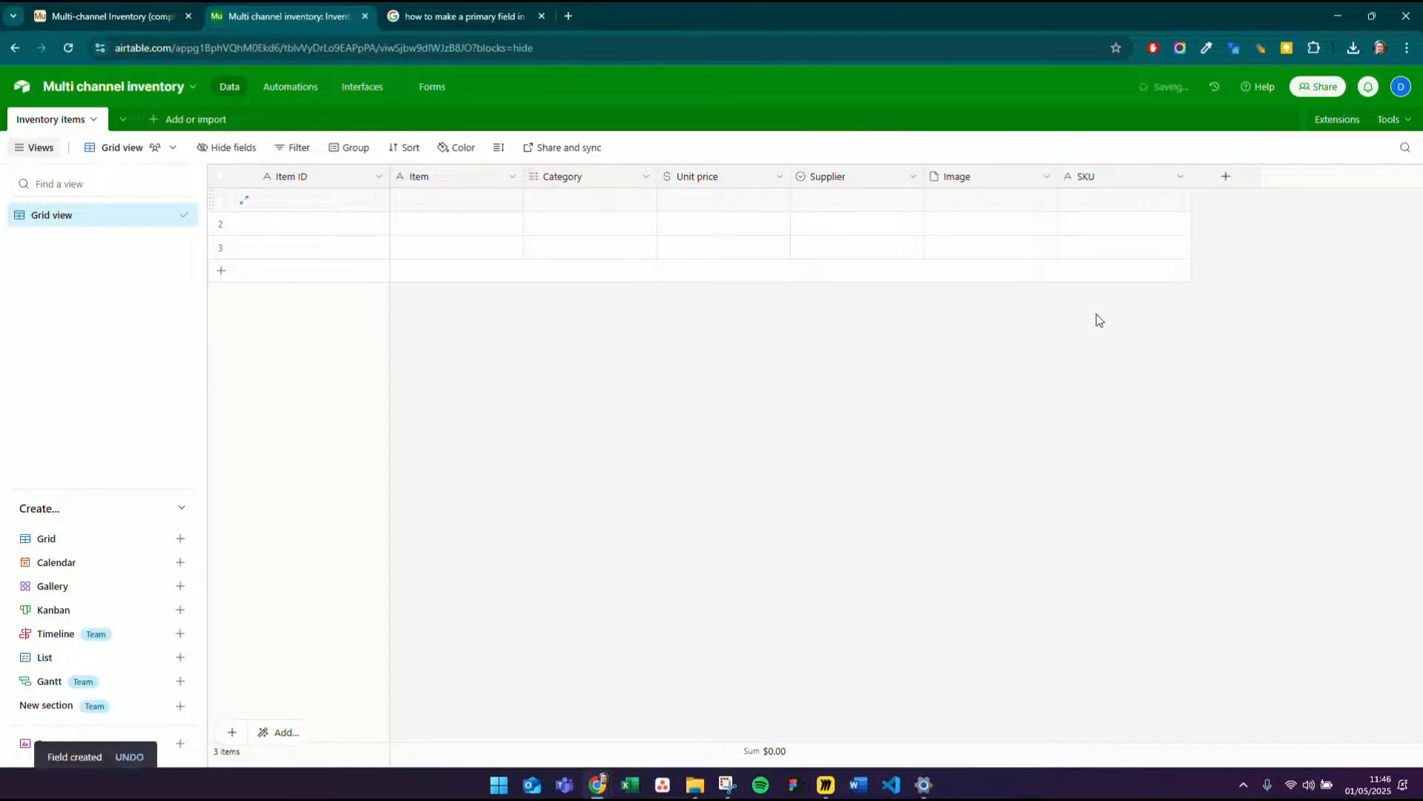
- Check the remaining planned fields and add a long text field named "Description" to the Inventory items table
key(alt+Tab)
key(alt+Tab)
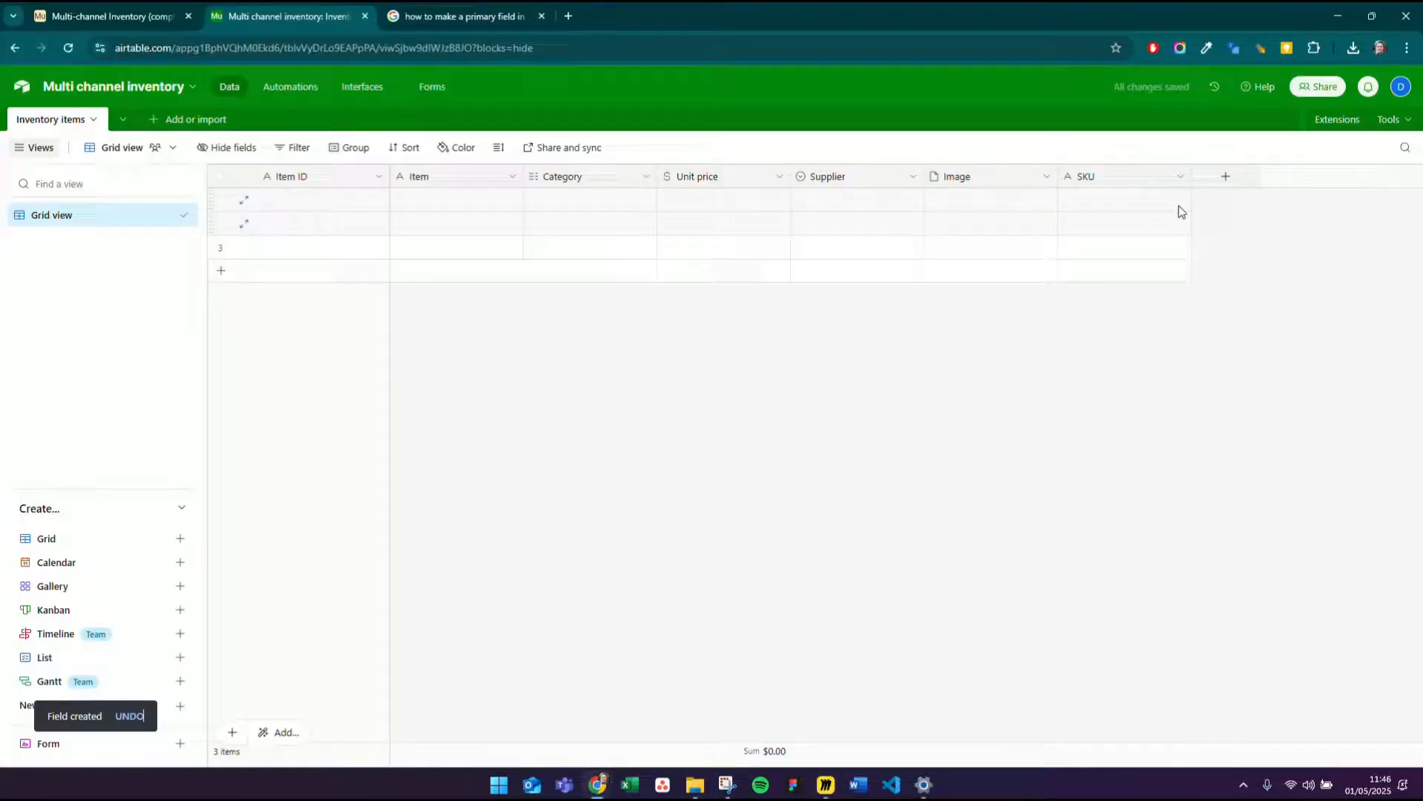
click(1227, 180)
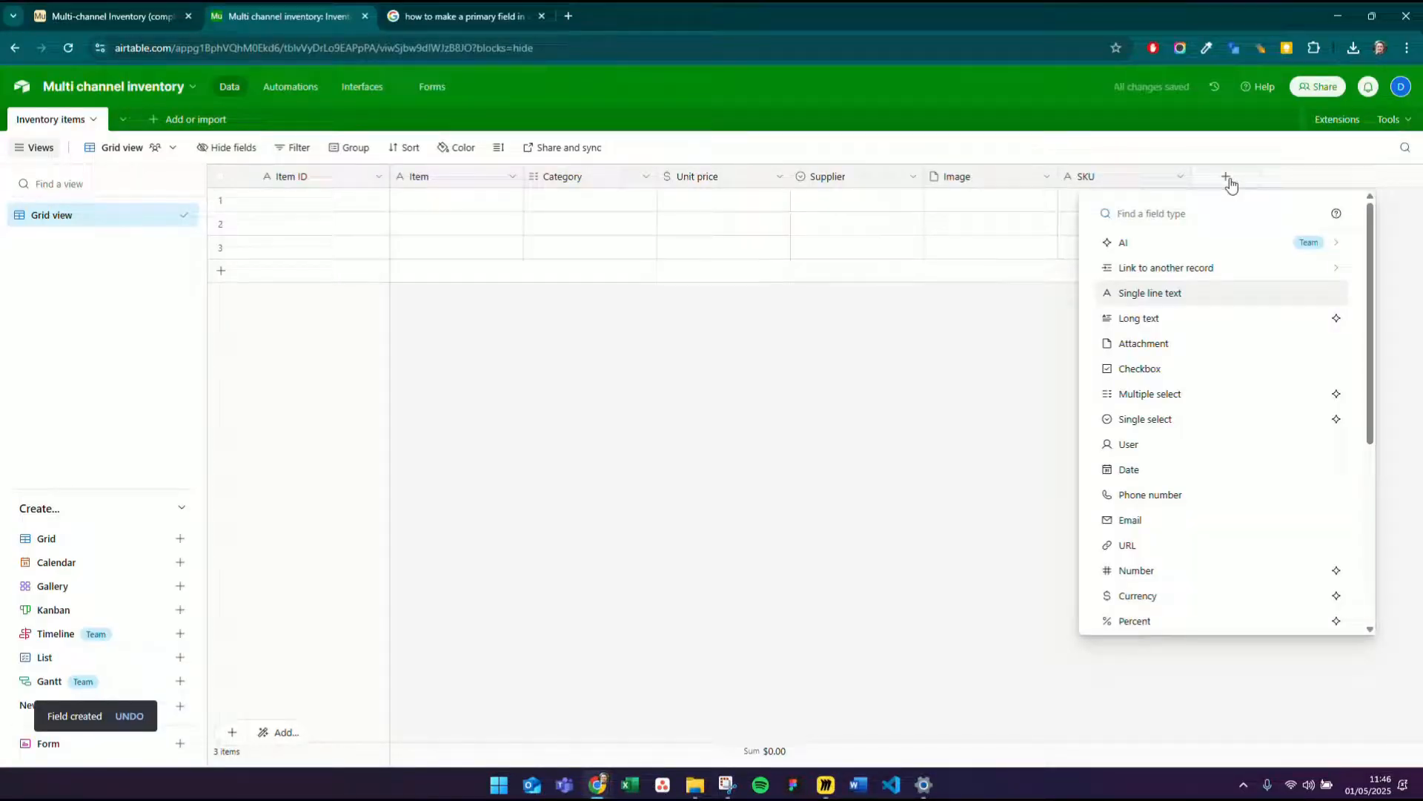
click(1183, 320)
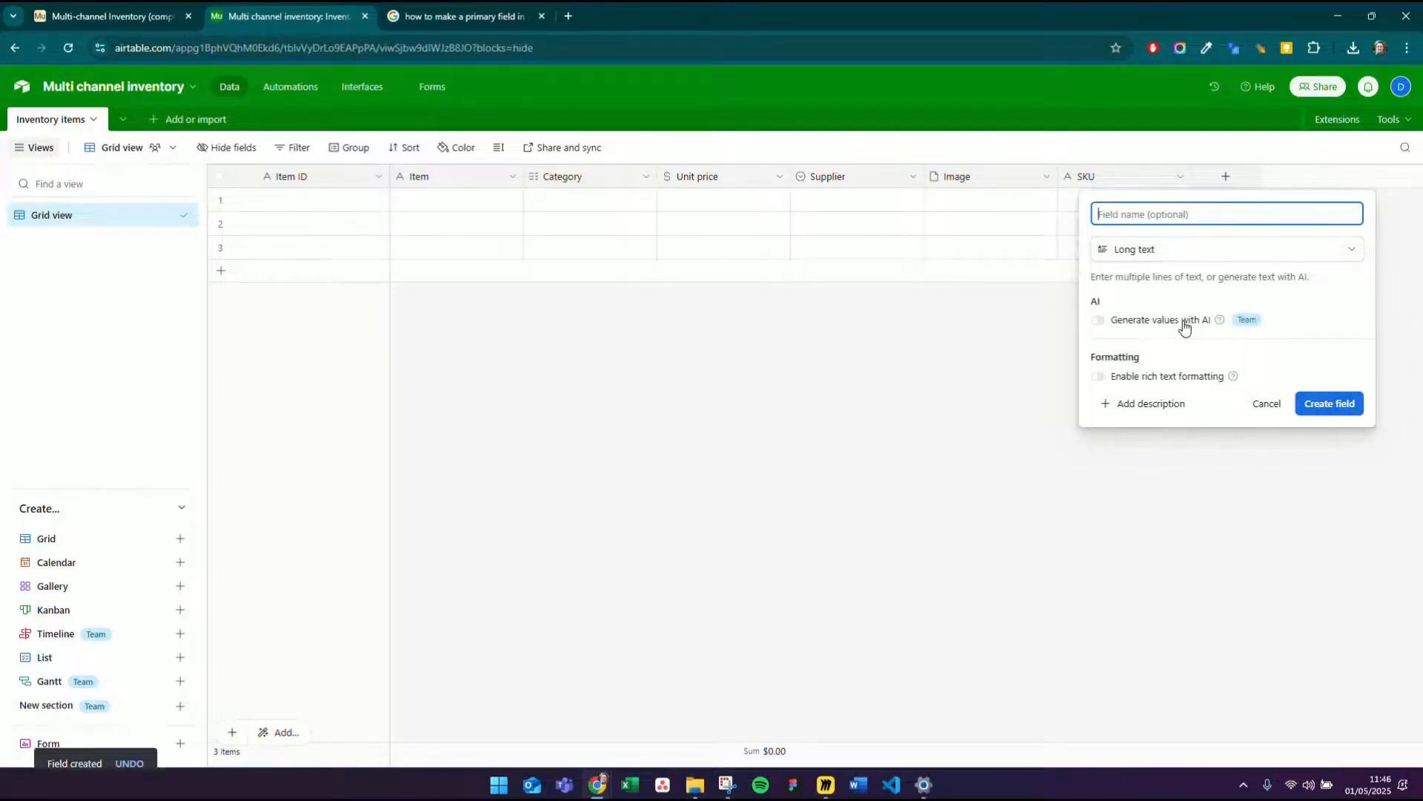
text(Description)
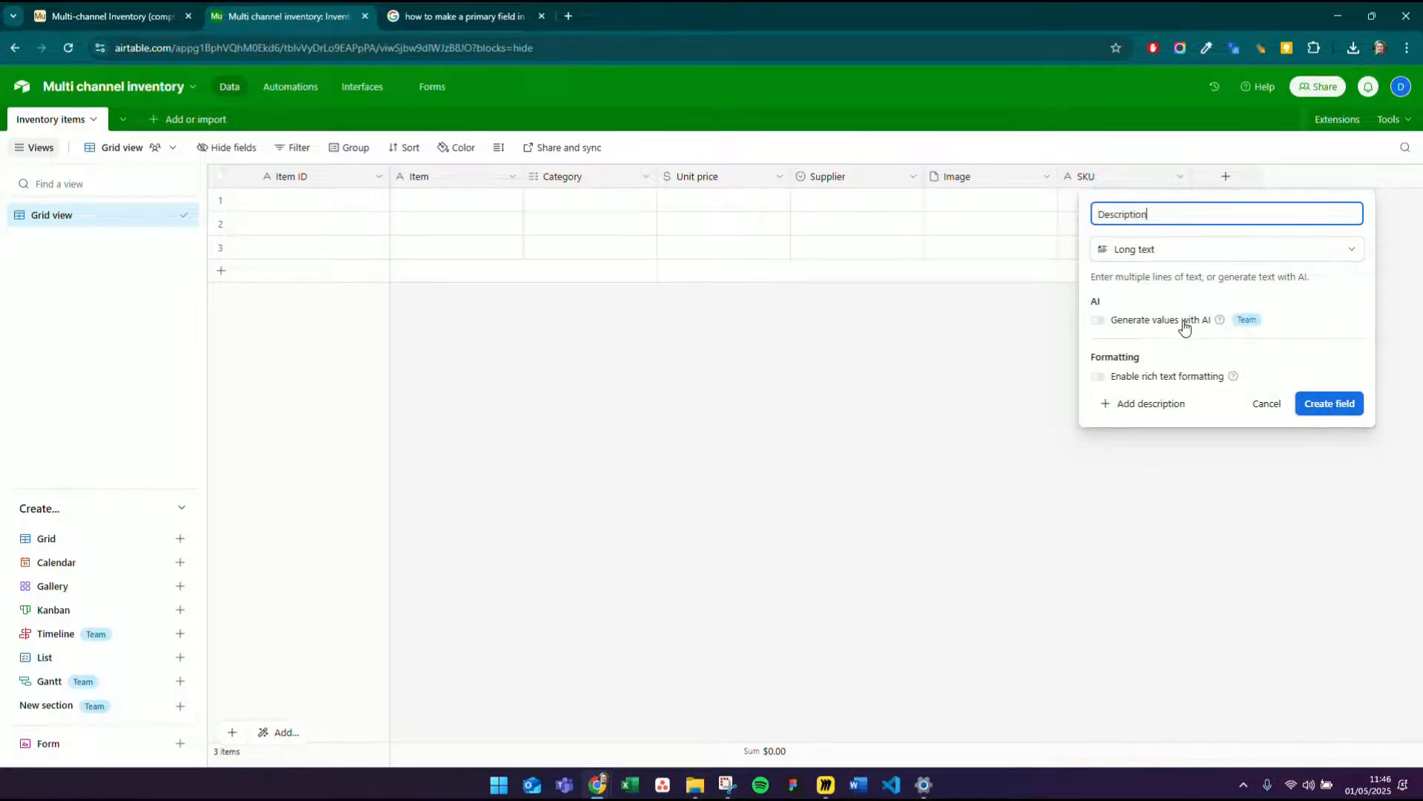
key(Return)
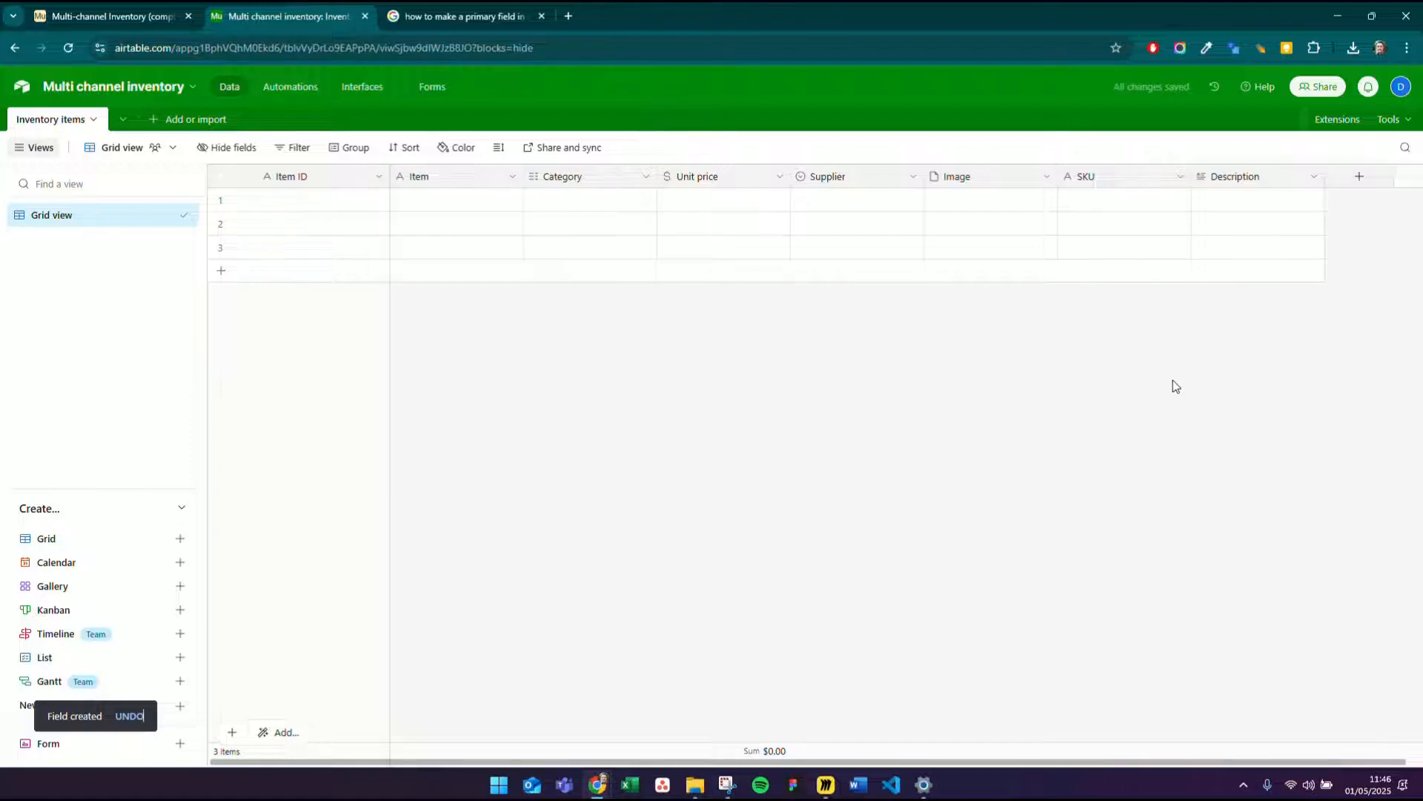
- Consult the Miro diagram and create a blank second table in the Airtable base named "Channel inventory"
key(alt+Tab)
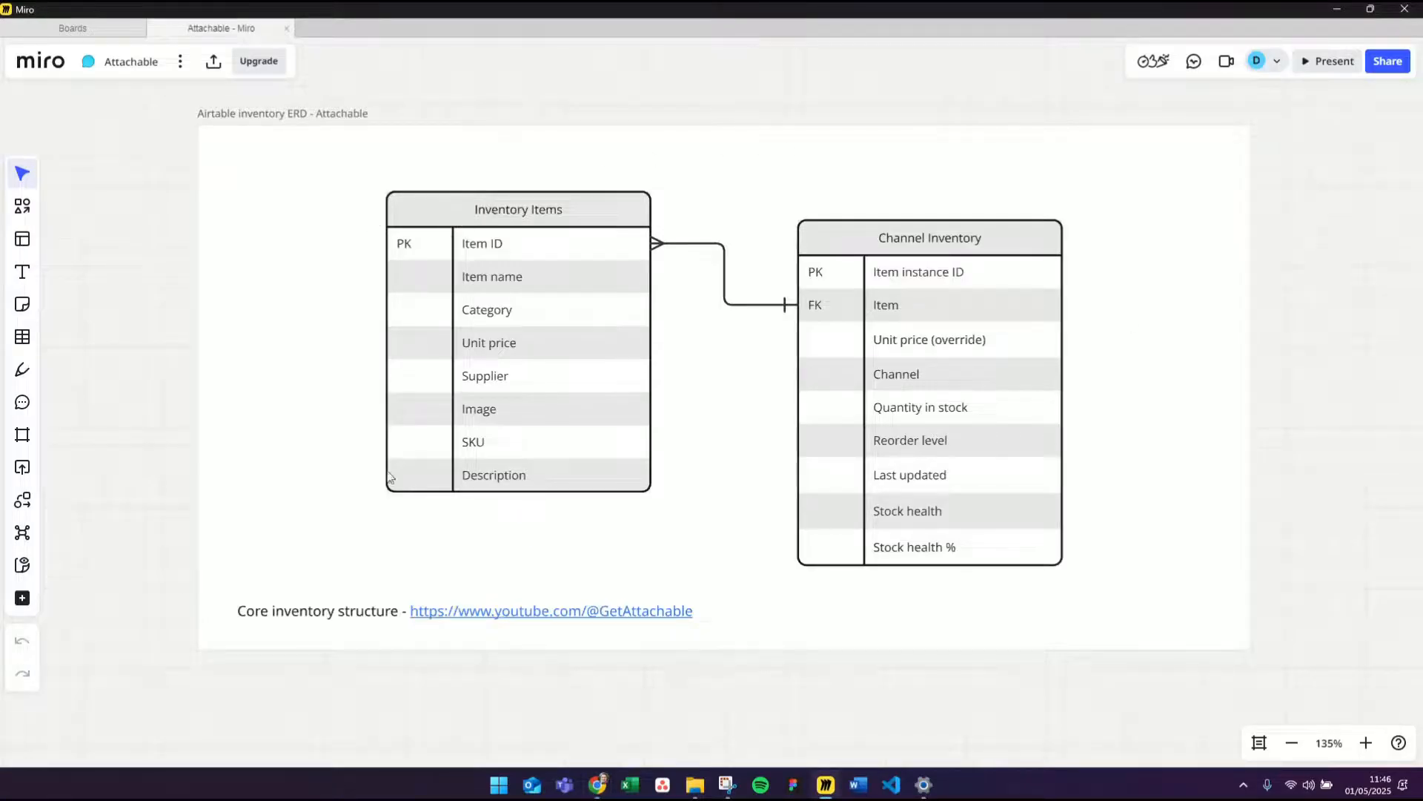
key(alt+Tab)
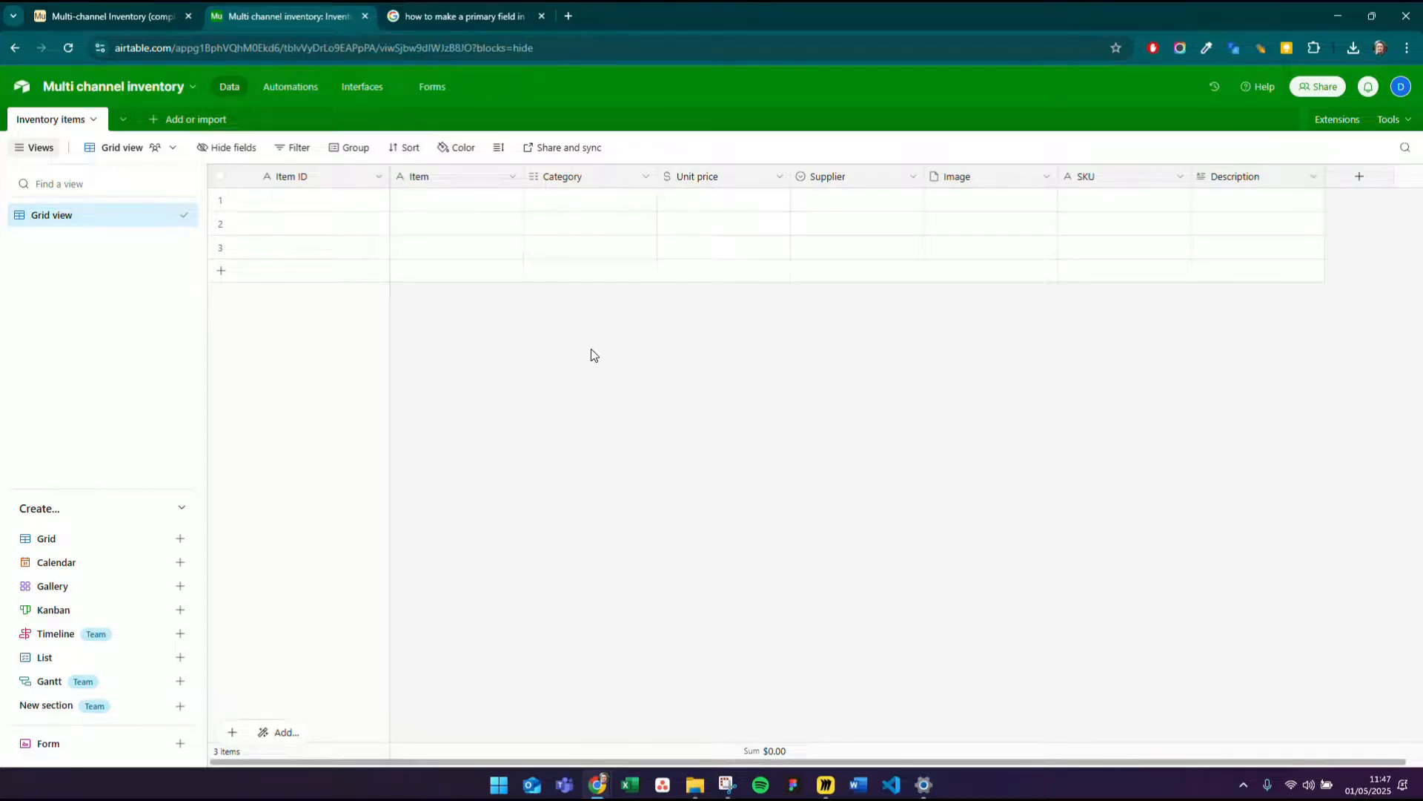
click(207, 119)
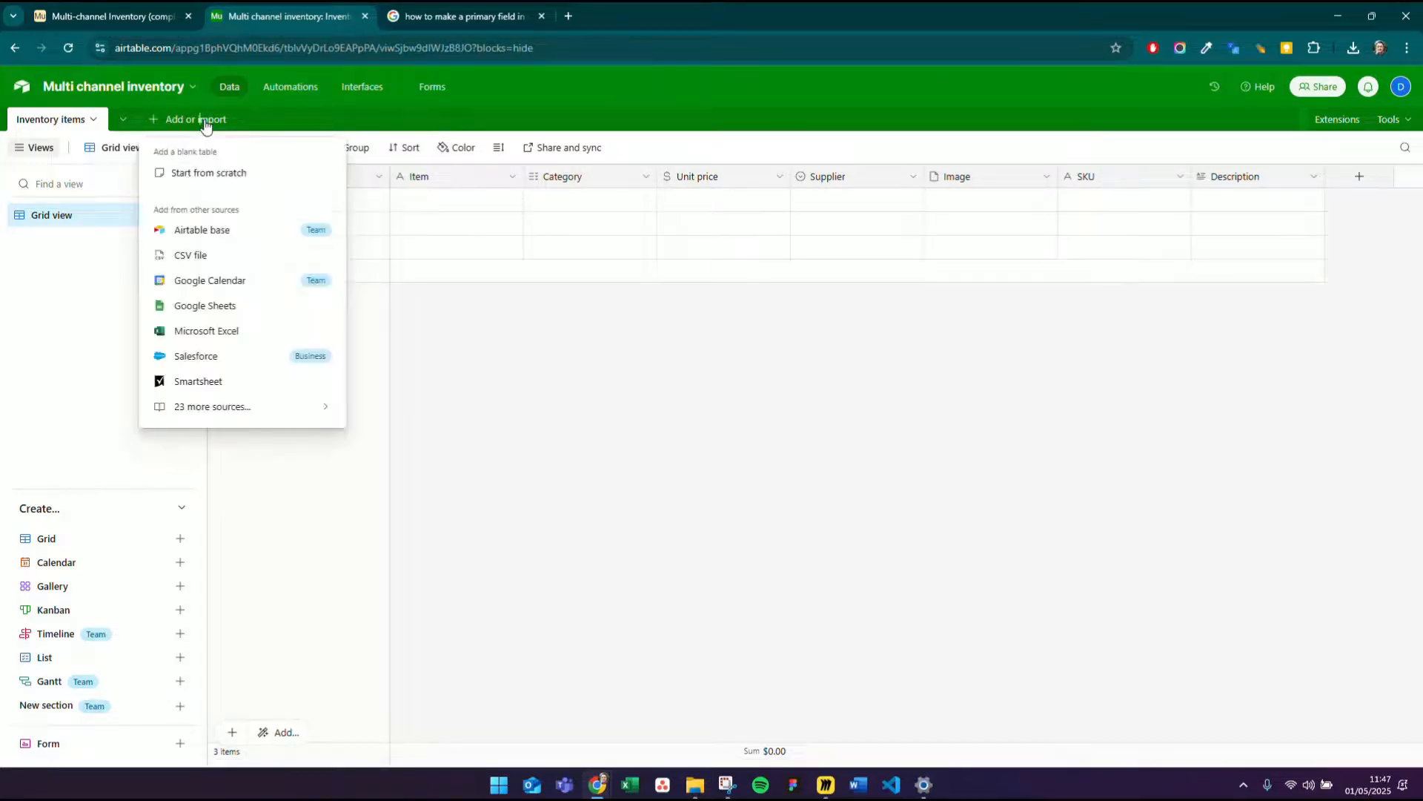
click(205, 174)
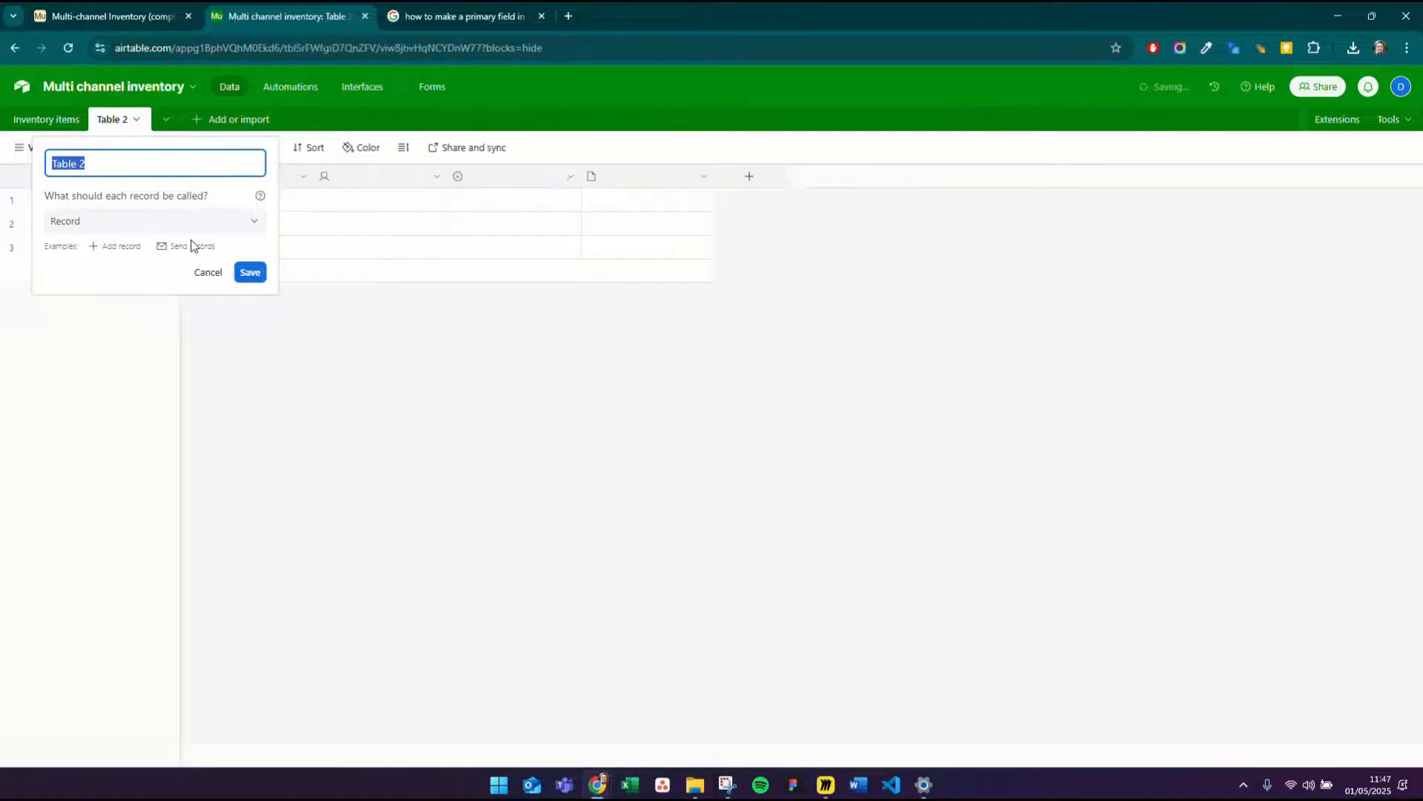
text(Ch)
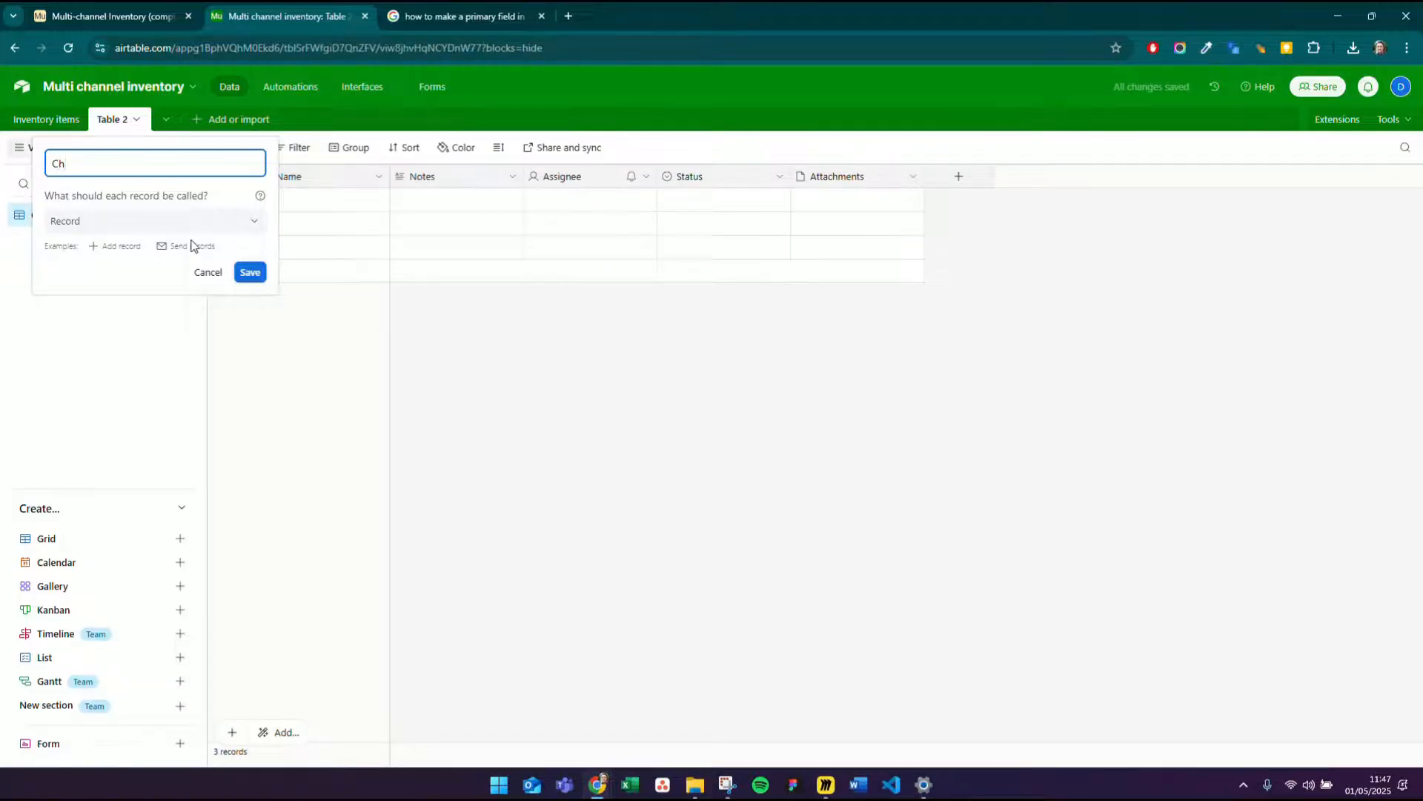
key(alt+Tab)
key(alt+Tab)
key(alt+Tab)
key(alt+Tab)
text(annel inventory)
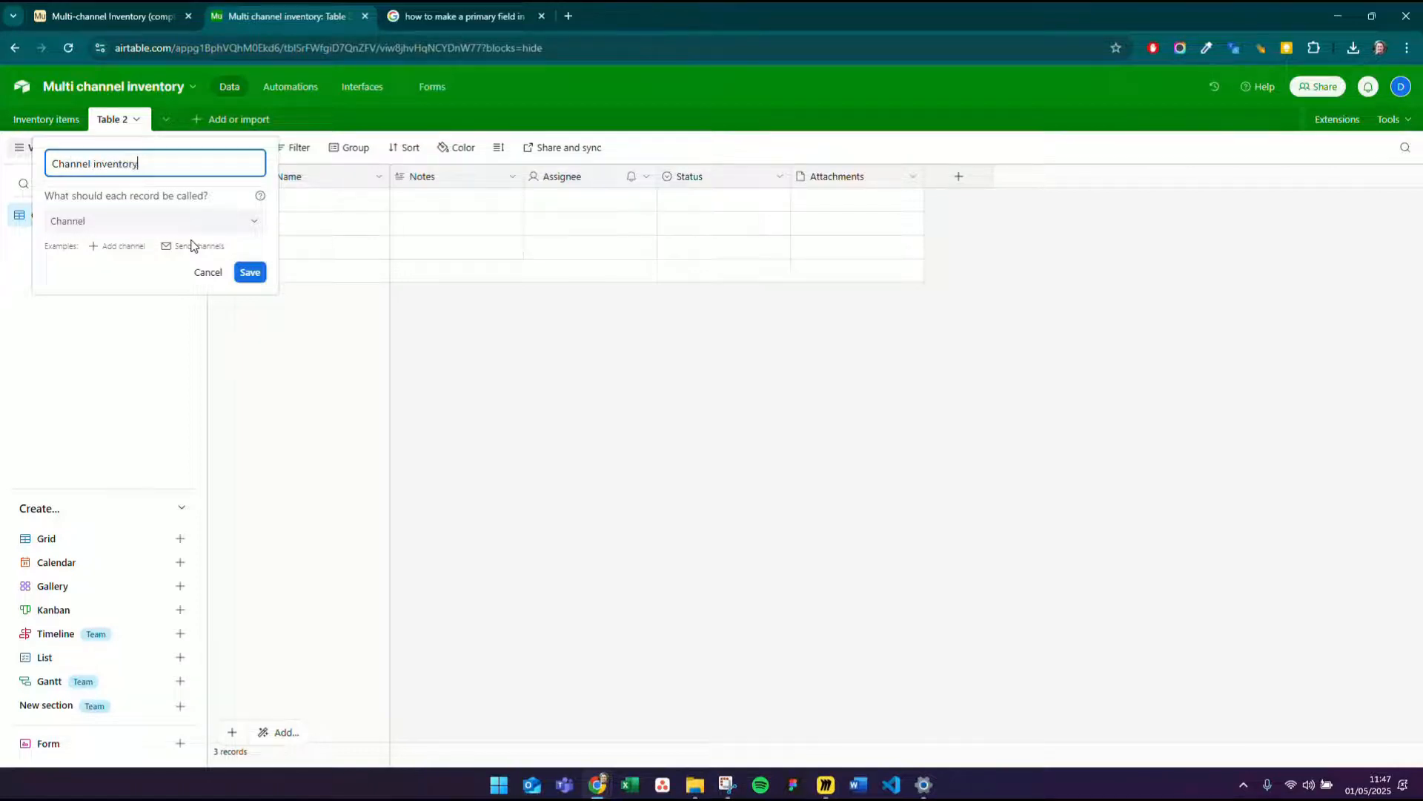
key(Return)
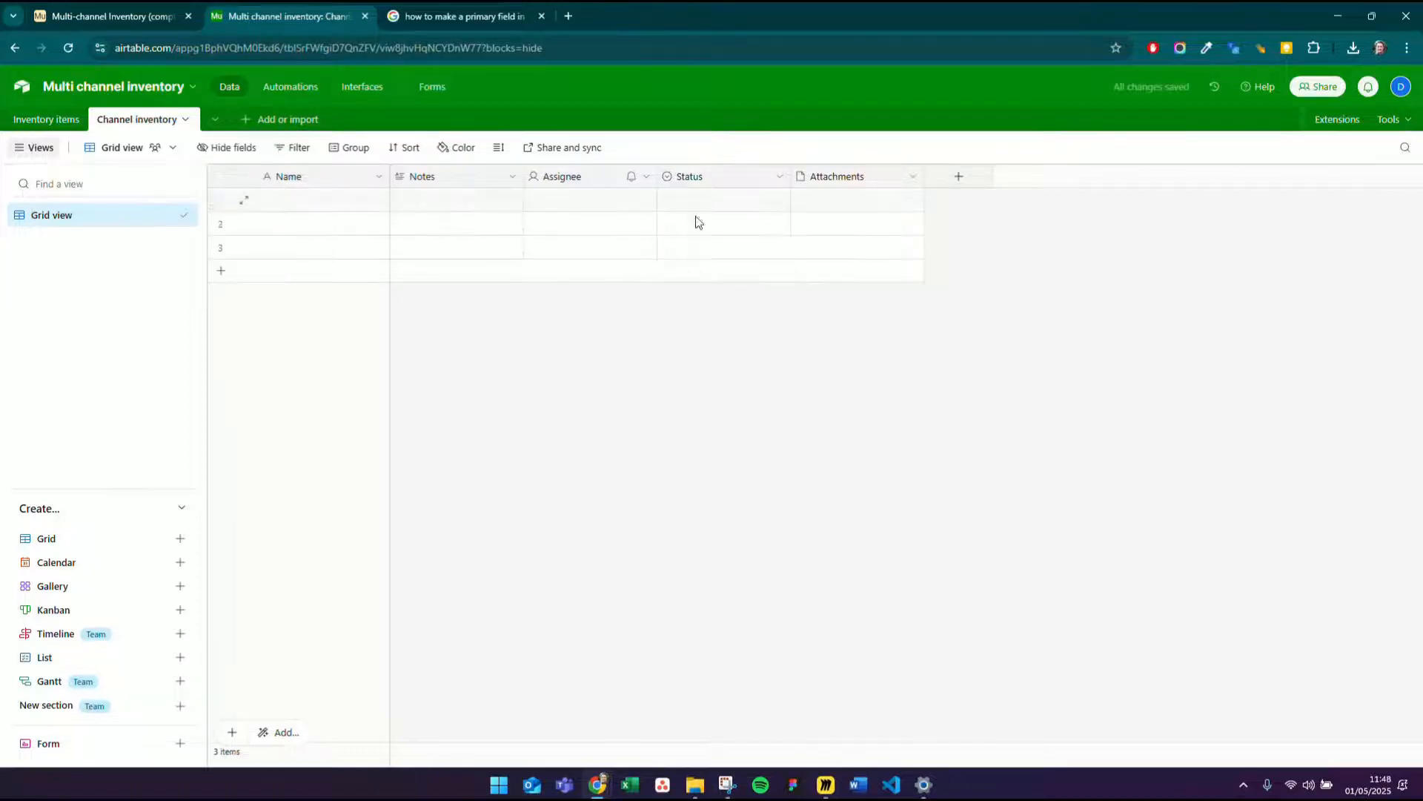
- Delete the default Notes, Assignee, Status and Attachments fields from the Channel inventory table
click(511, 176)
click(460, 584)
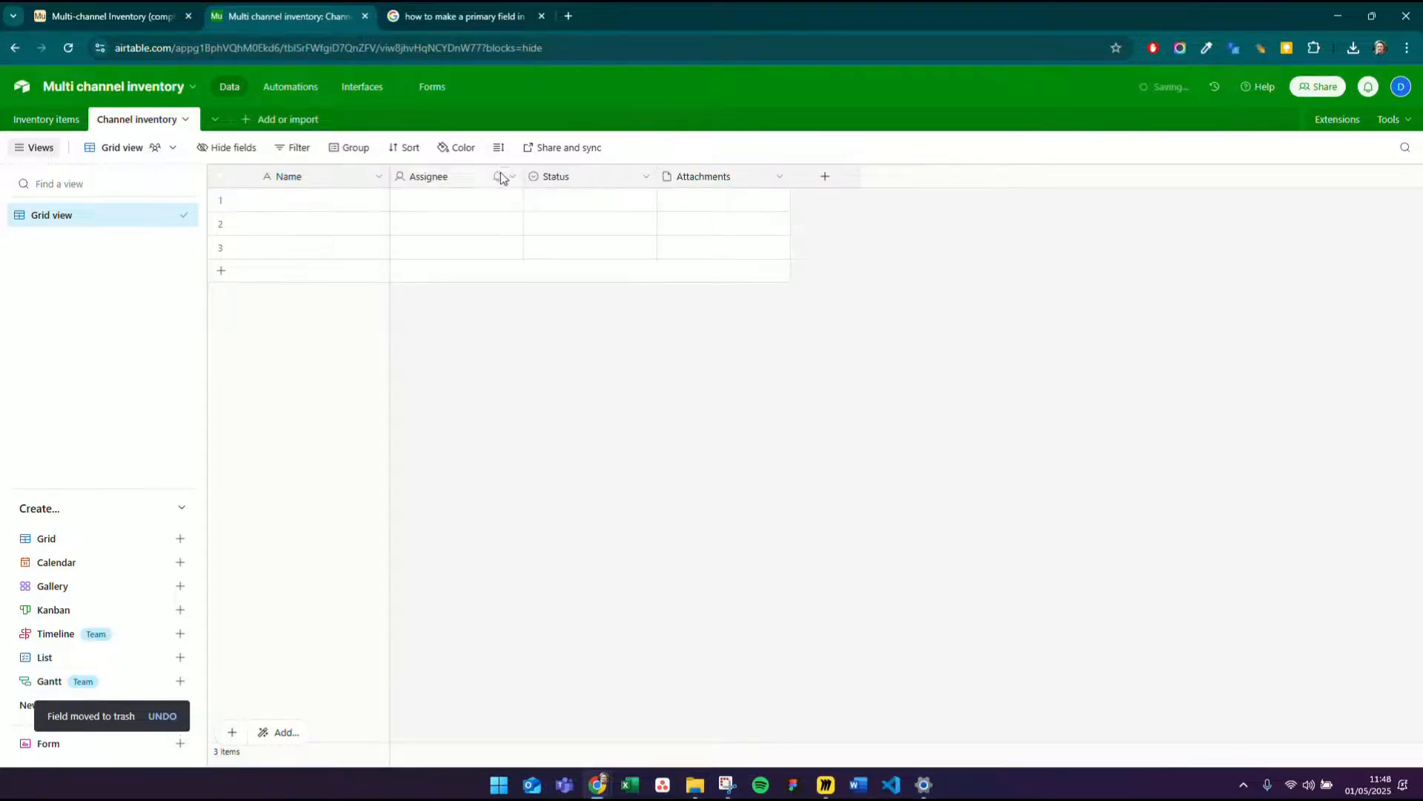
click(511, 176)
click(468, 549)
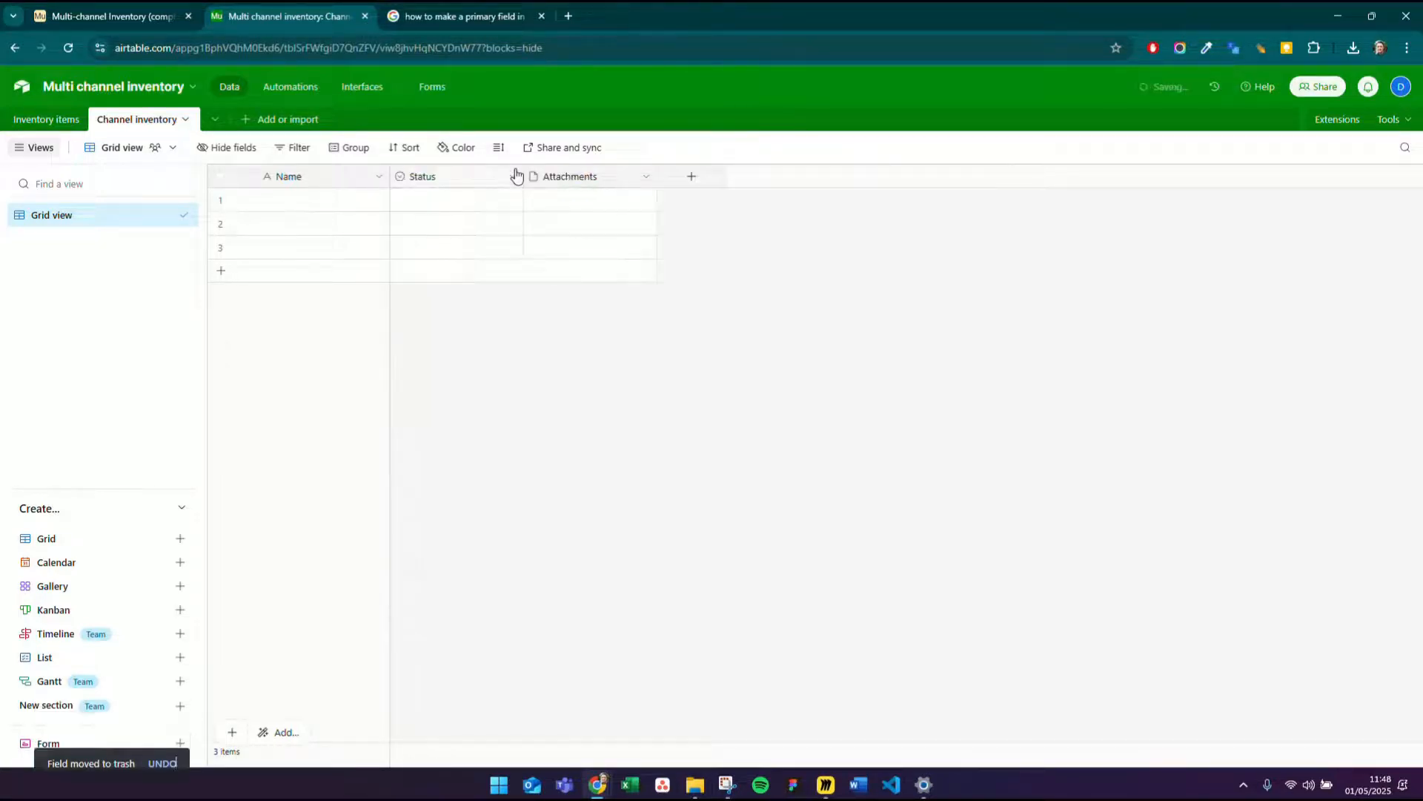
- Consult the Miro diagram and rename the primary field of the Channel inventory table as "Item instance ID"
key(alt+Tab)
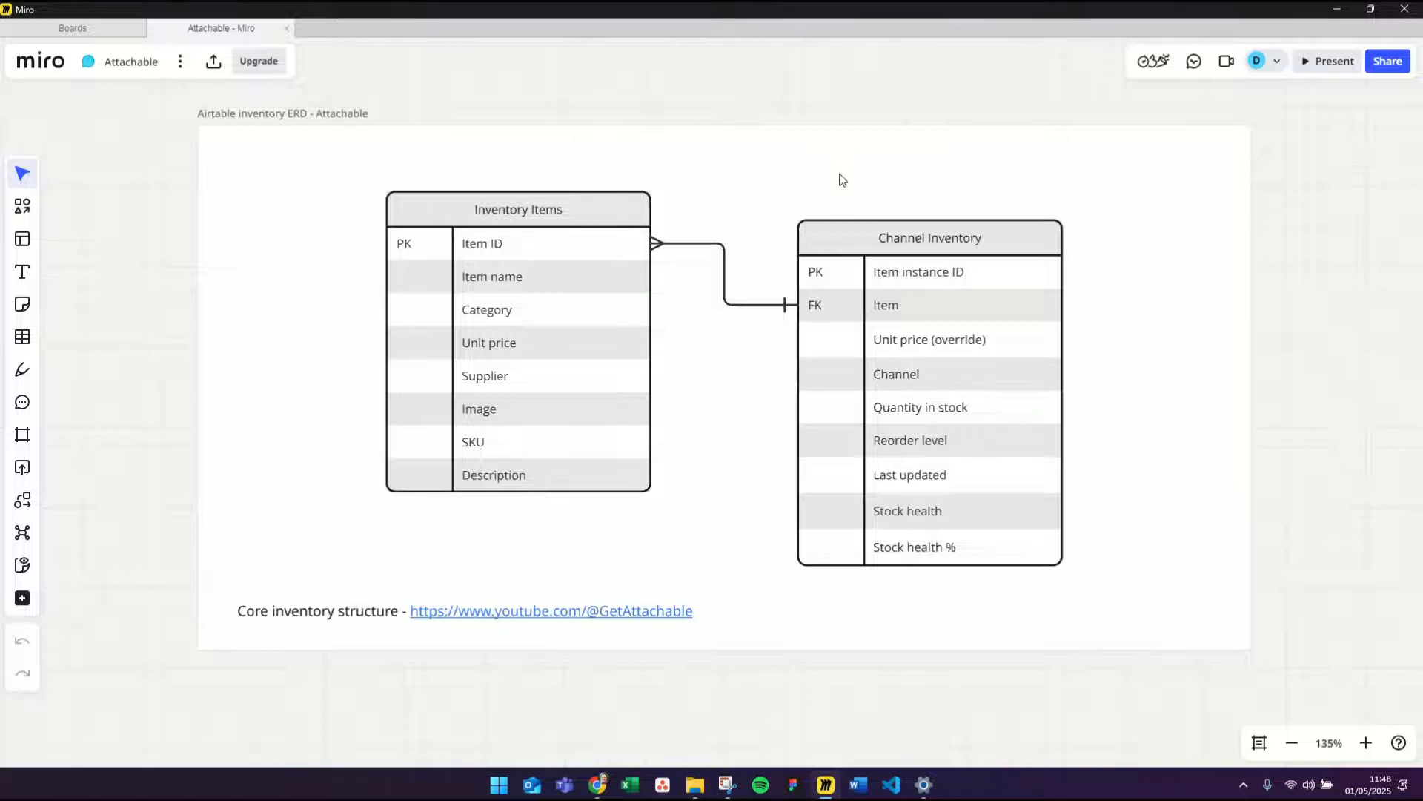
key(alt+Tab)
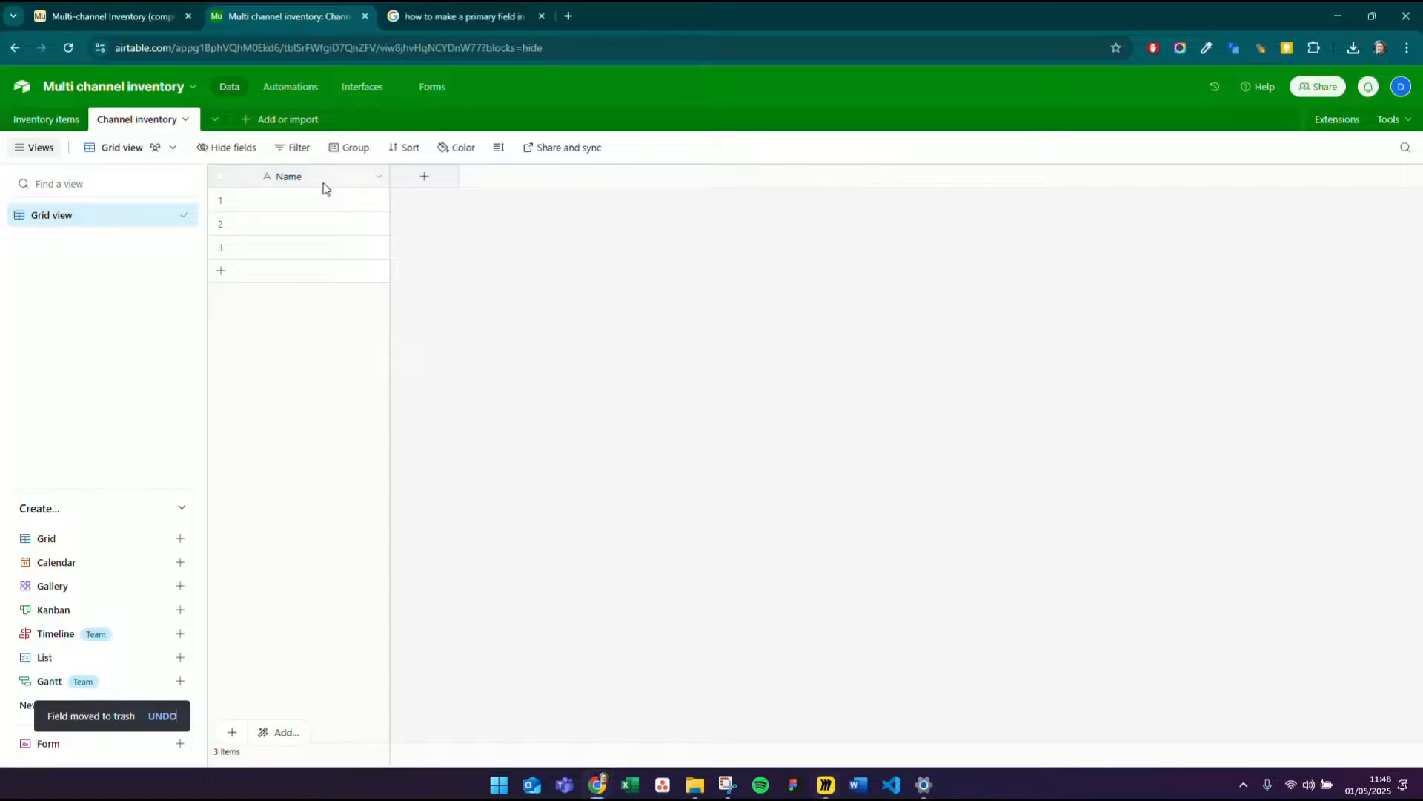
double_click(302, 181)
key(alt+Tab)
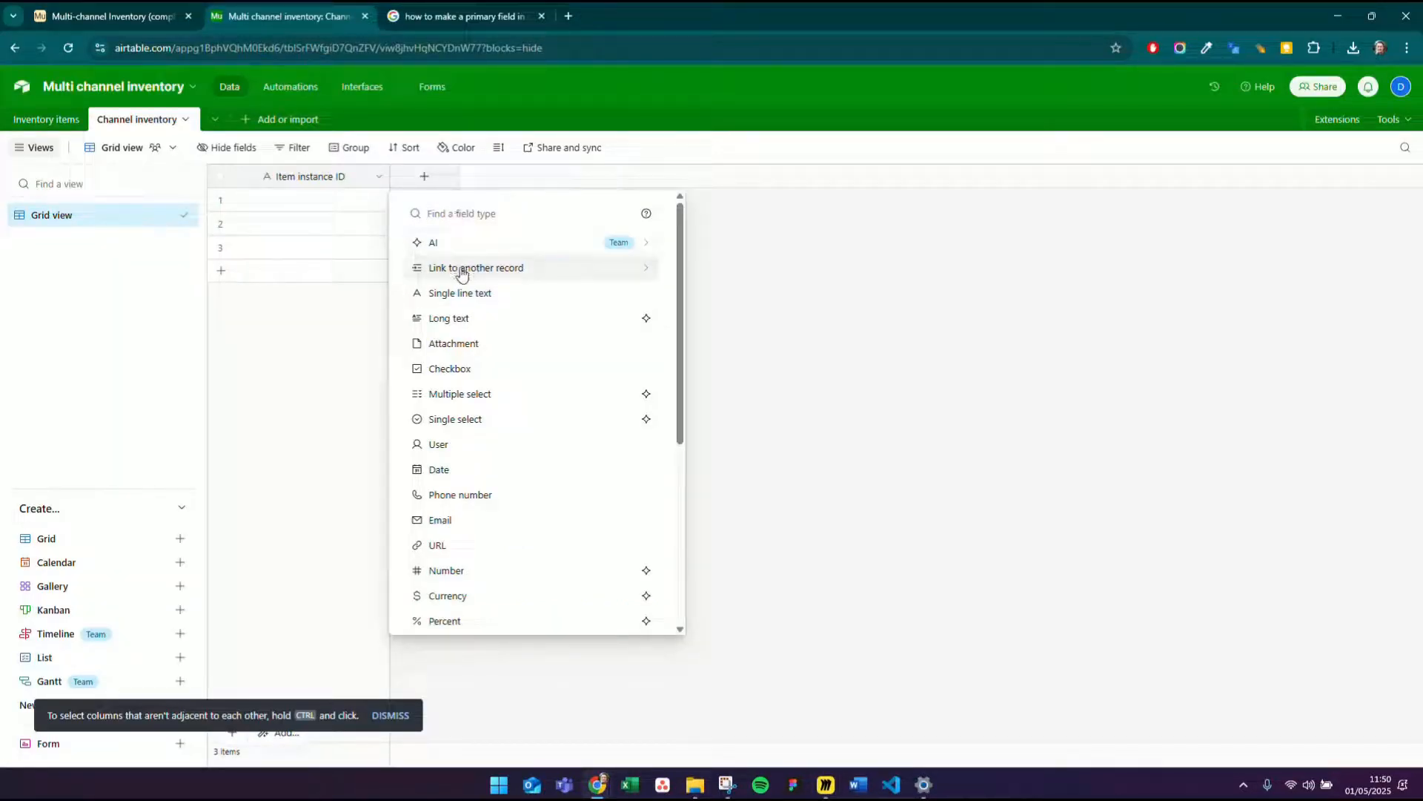
- Add a field named "Item" that links to the Inventory items table, without adding any lookup fields
click(460, 267)
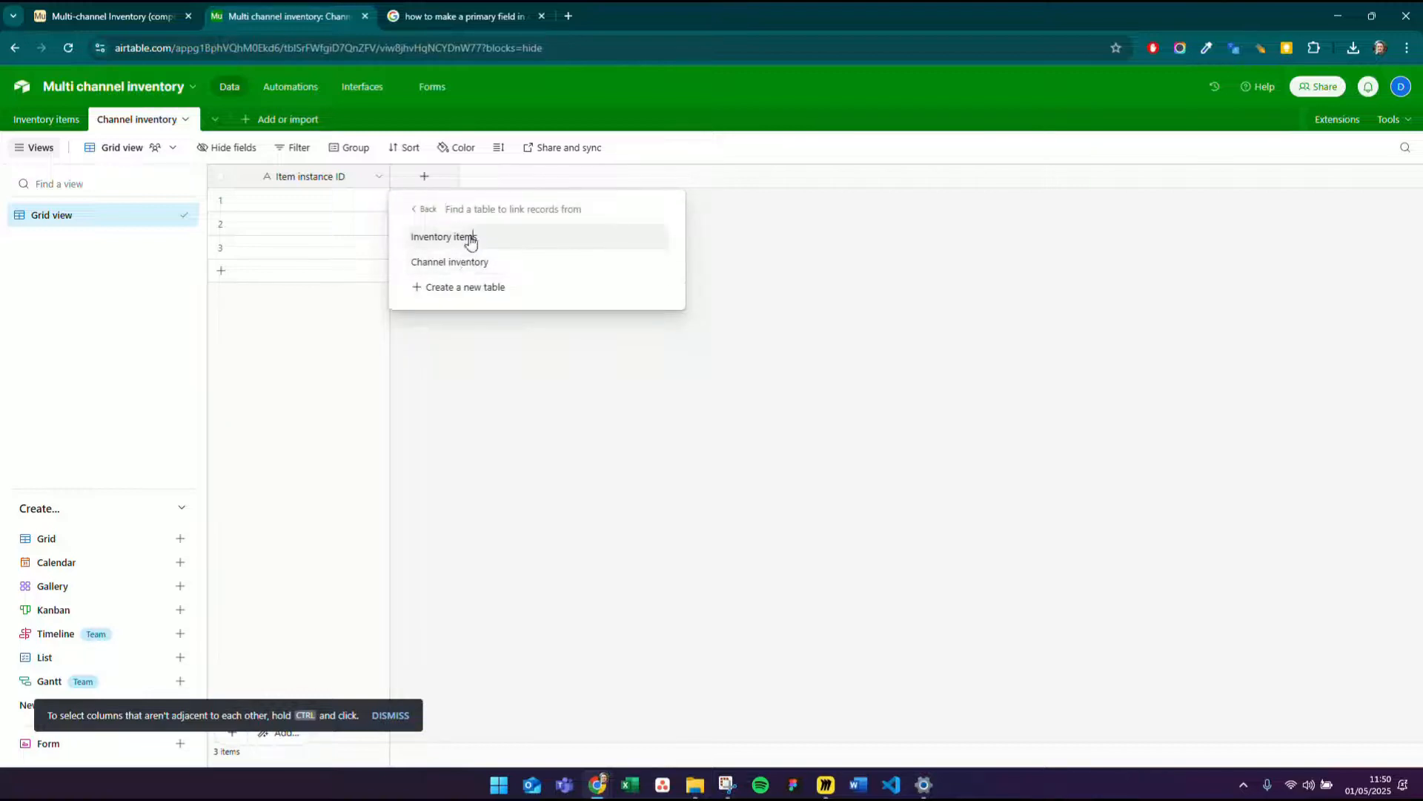
click(470, 236)
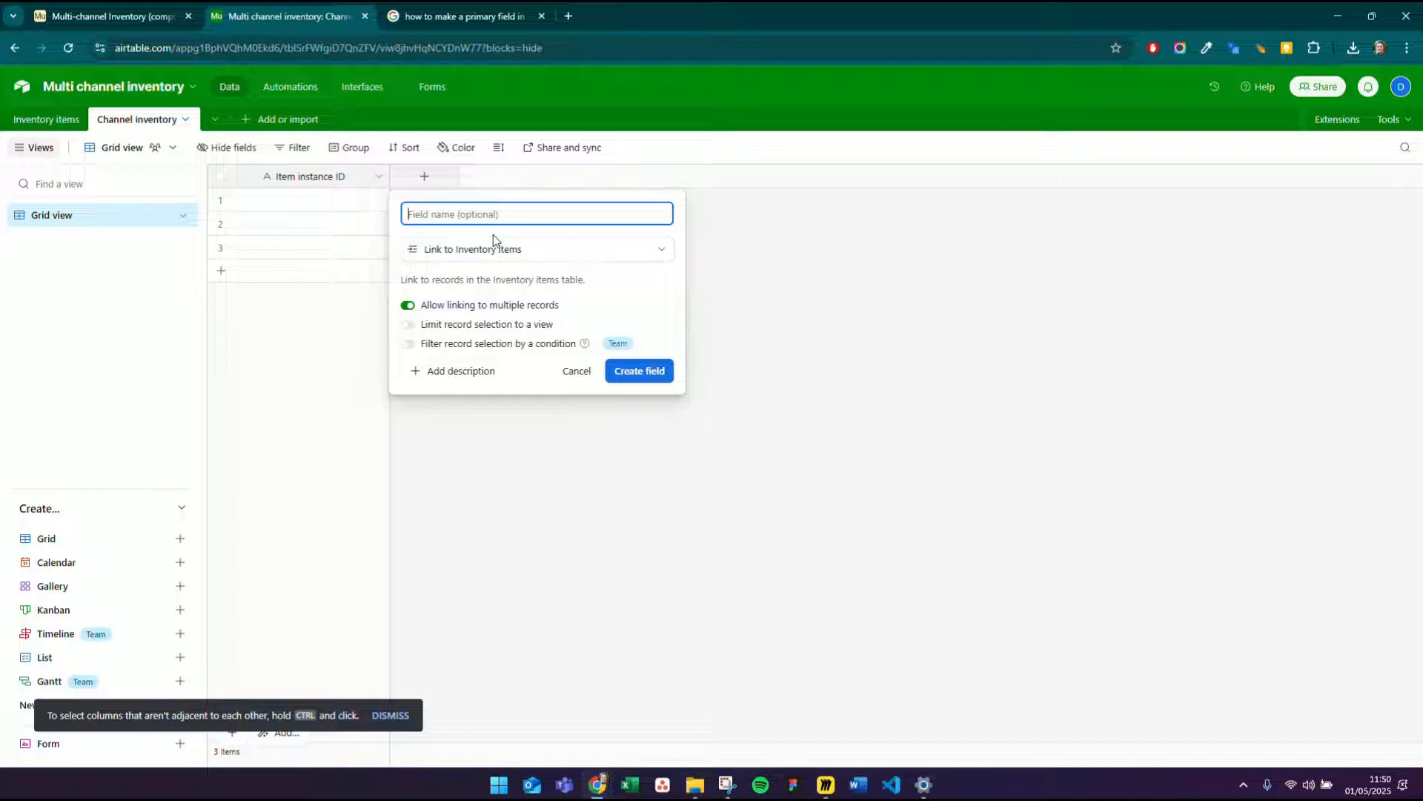
text(Item)
key(Return)
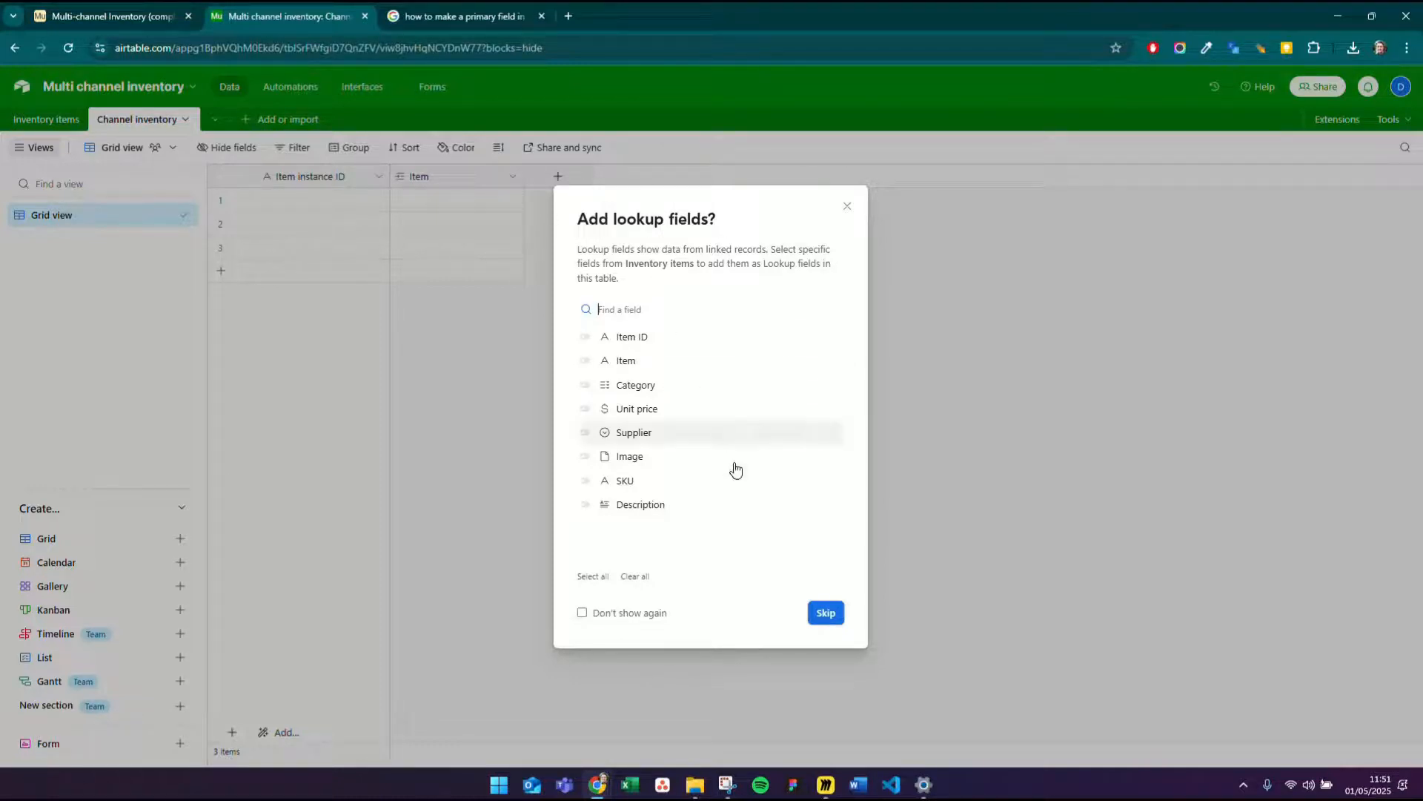
click(823, 621)
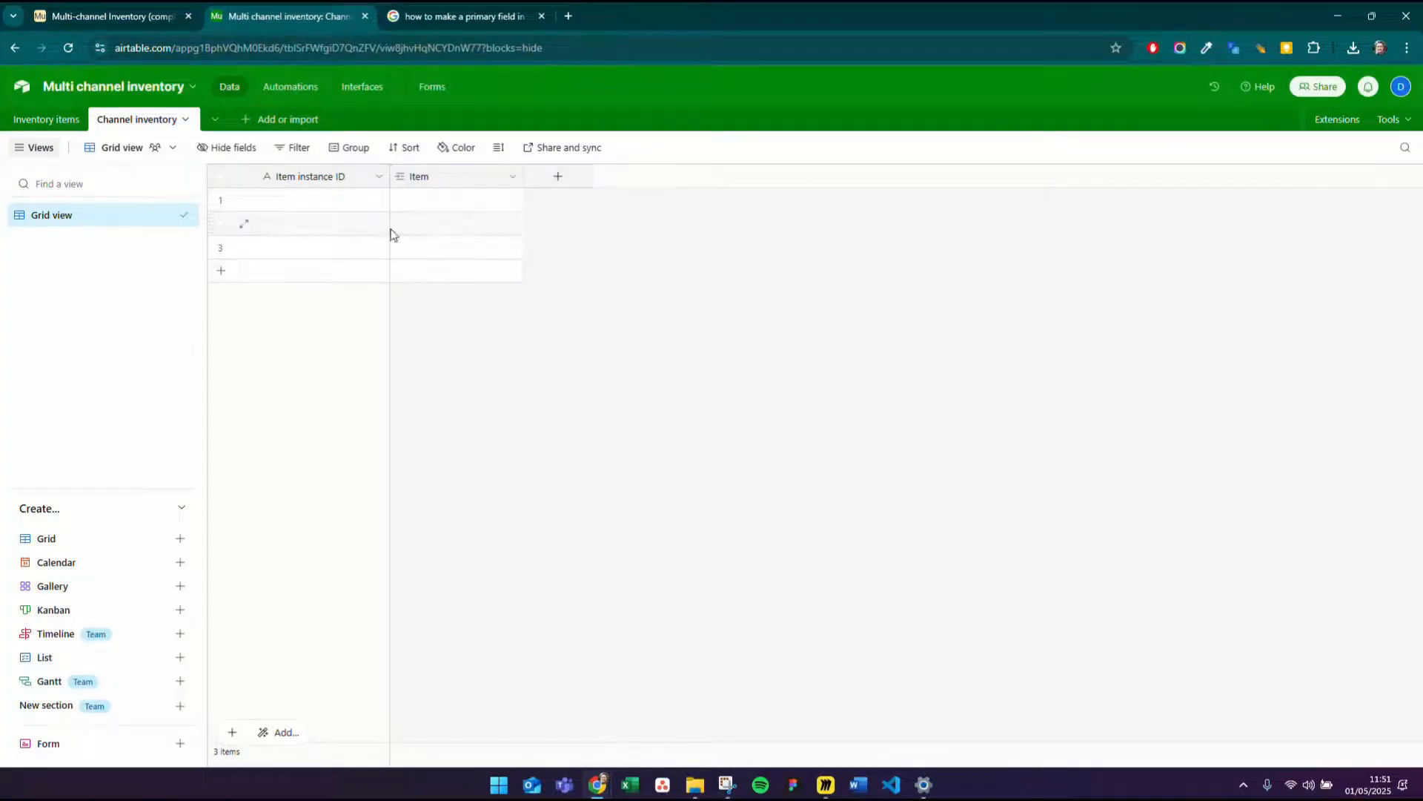
- View the records available for linking in the first record's Item cell without choosing one
click(448, 198)
click(402, 199)
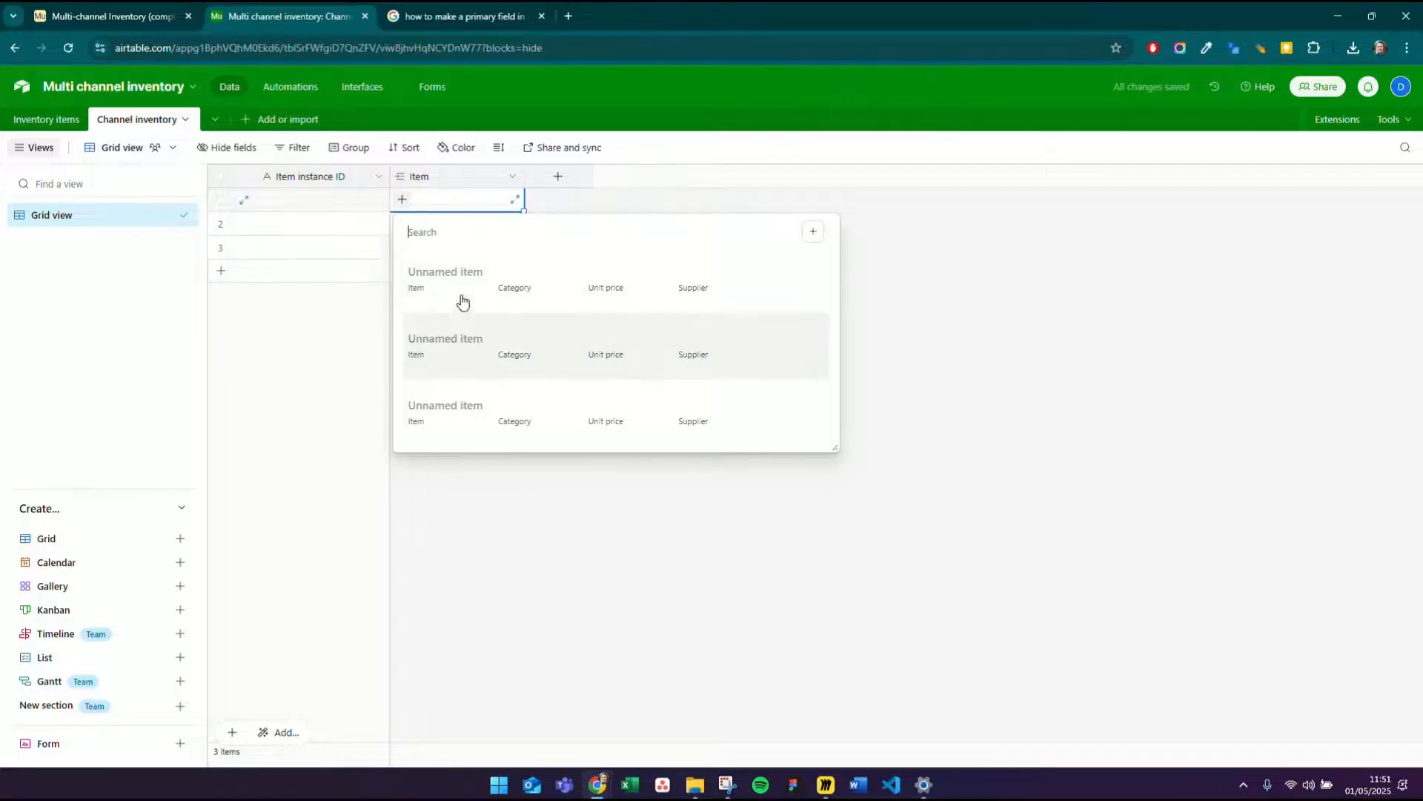
click(537, 513)
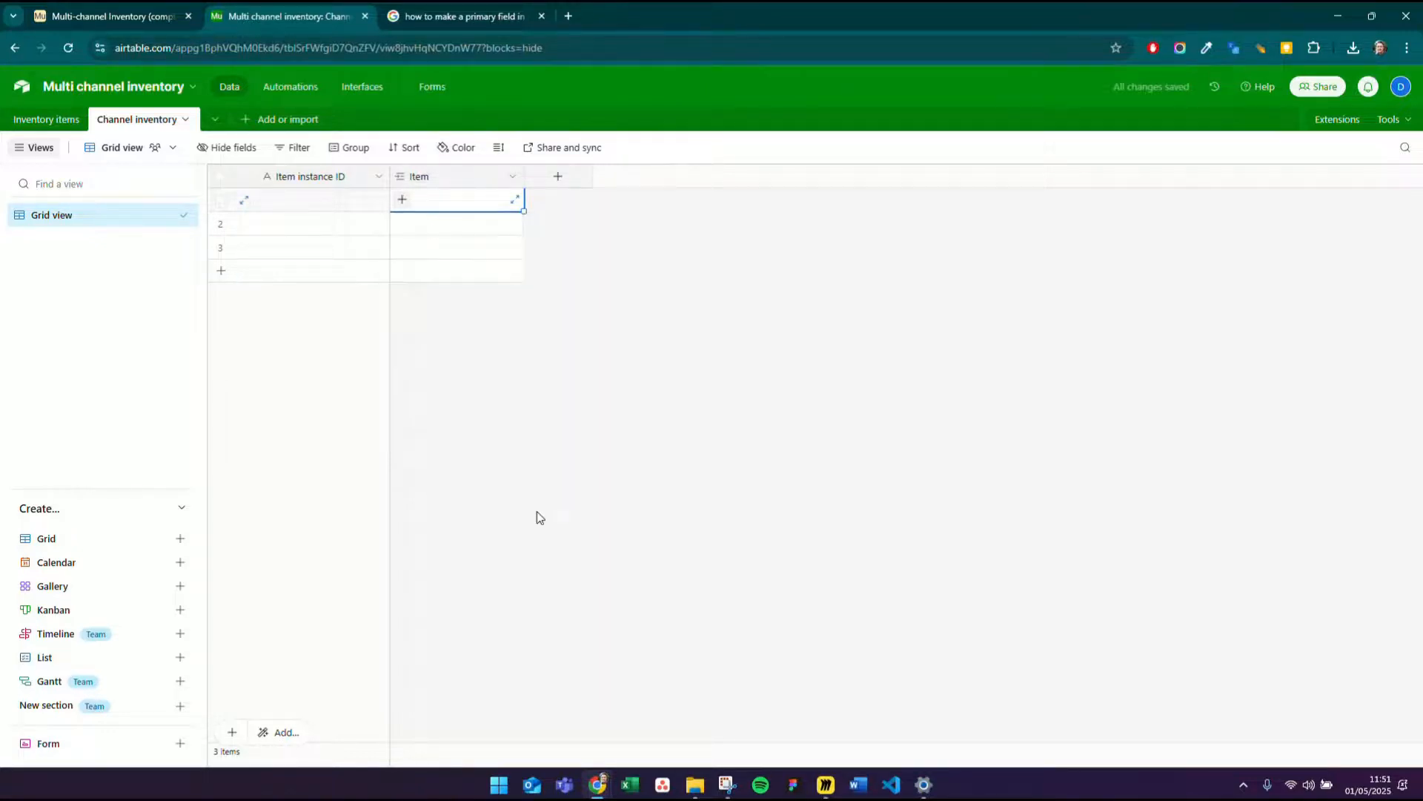
- Fill the first Inventory items record with Item ID ATT-001, item "Blue cushion" and category Cushions
click(29, 123)
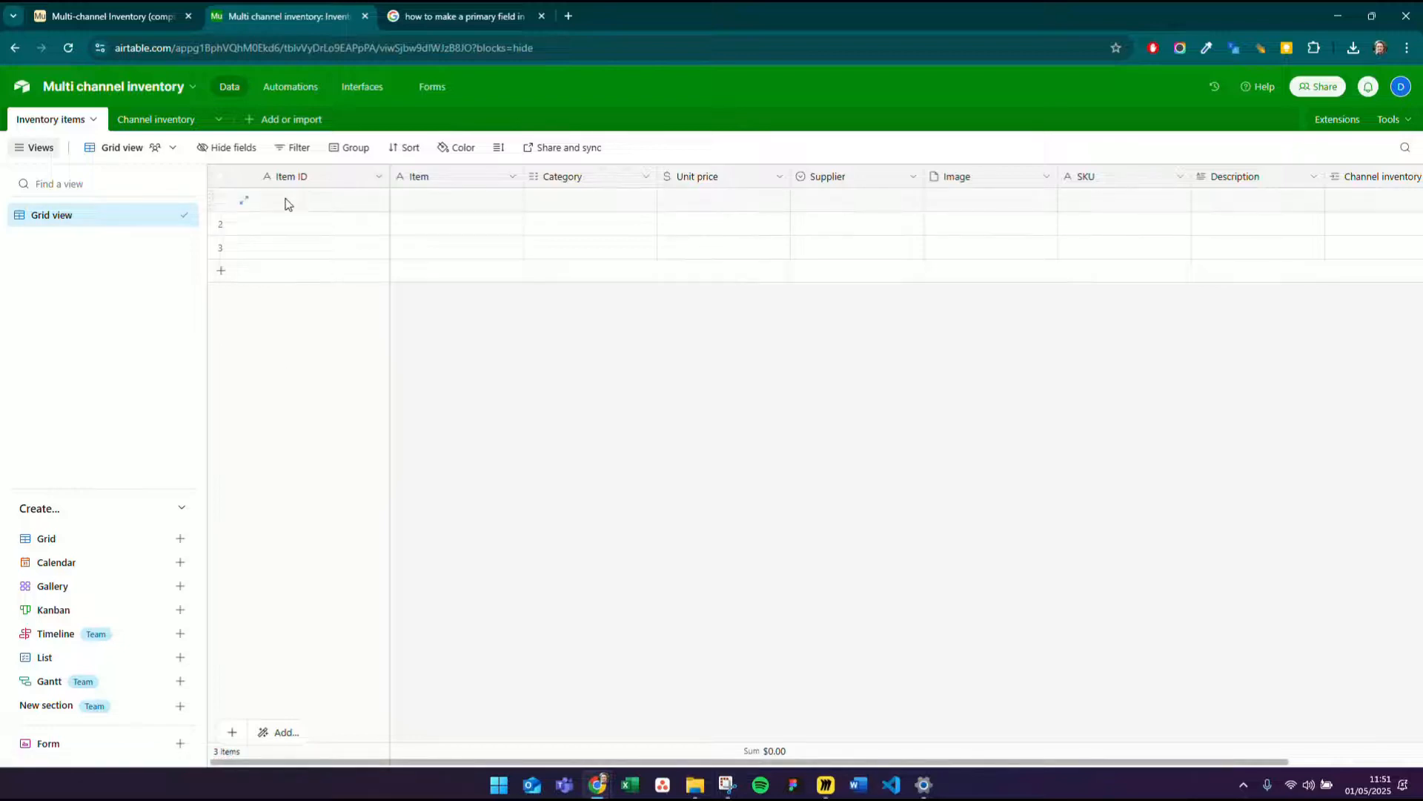
click(435, 211)
text(Blue )
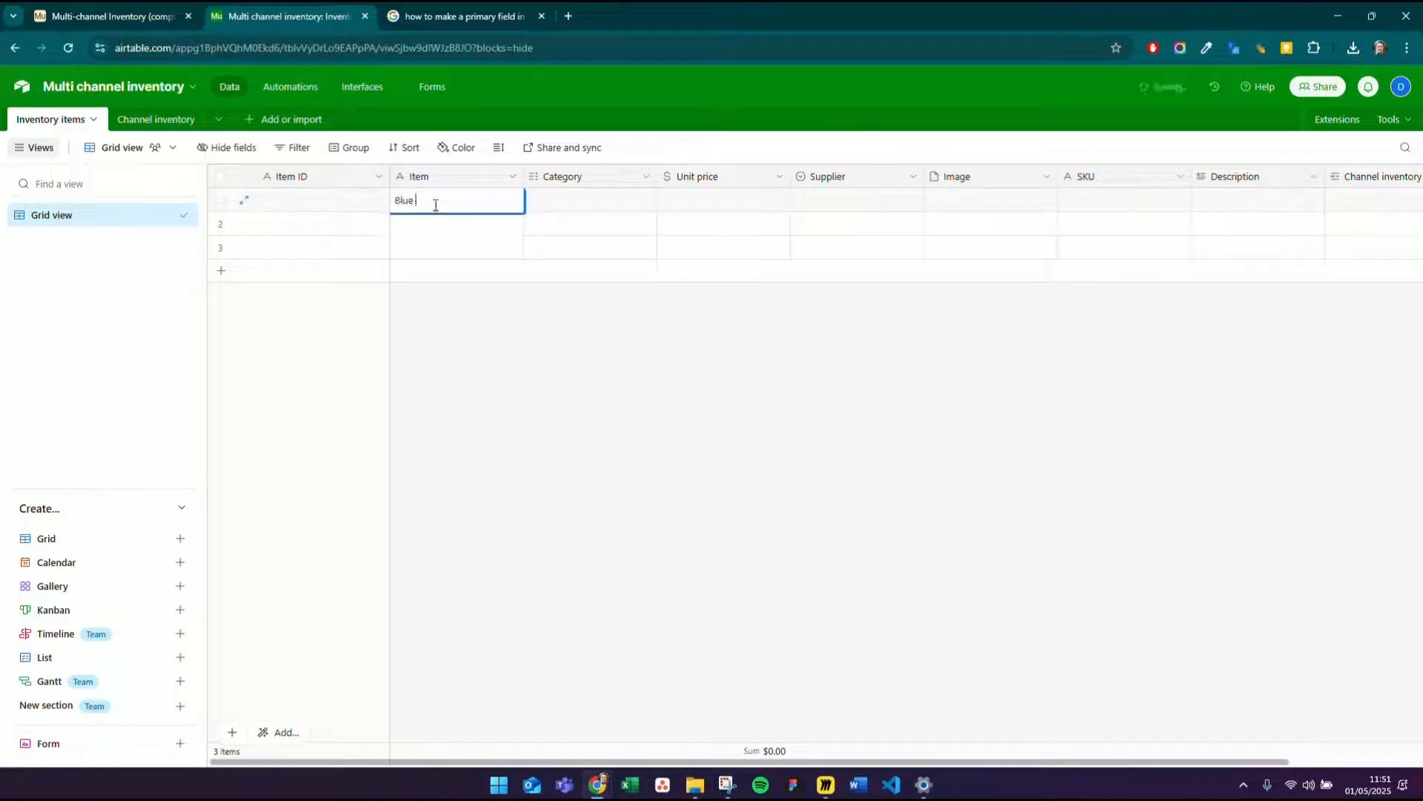
text(cushion)
click(564, 215)
click(568, 201)
click(537, 200)
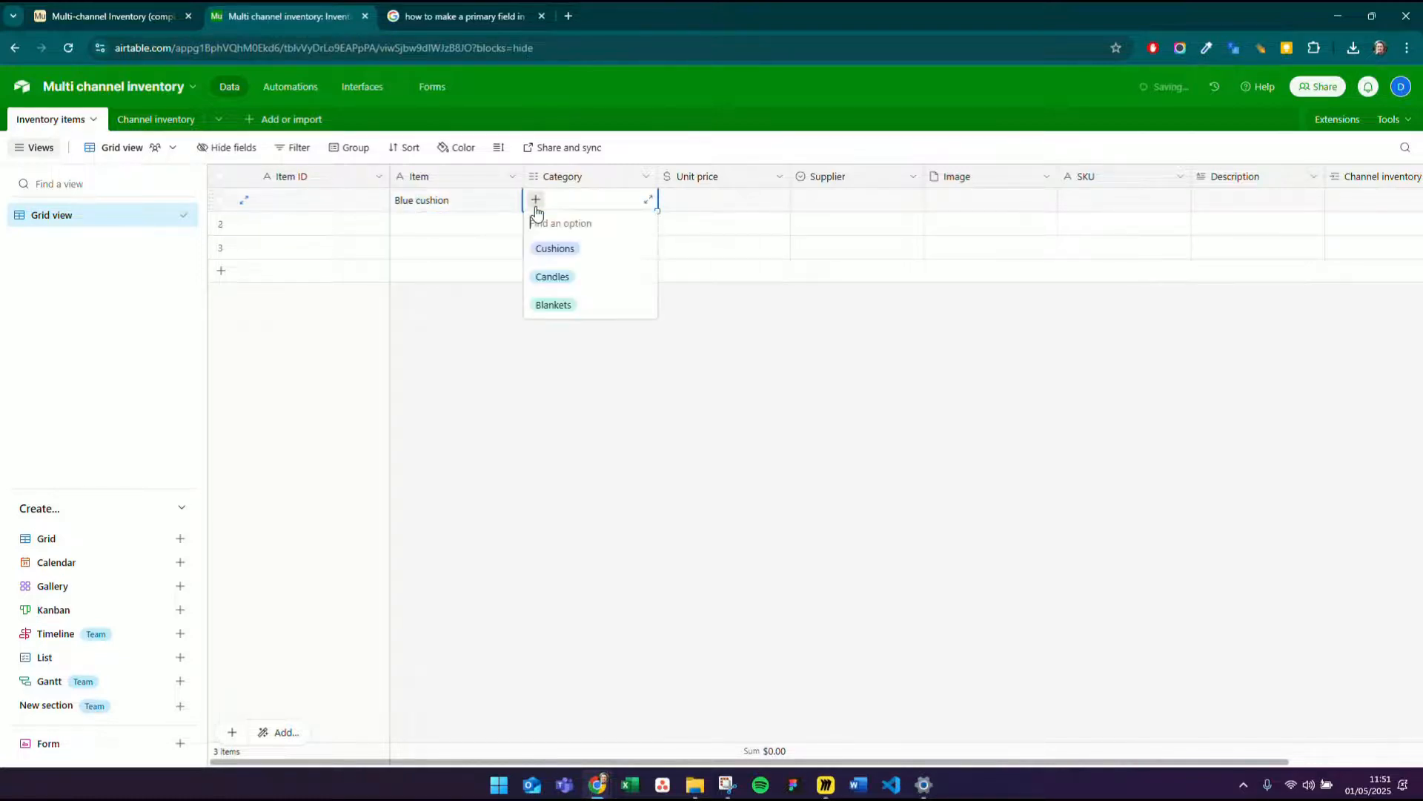
click(544, 246)
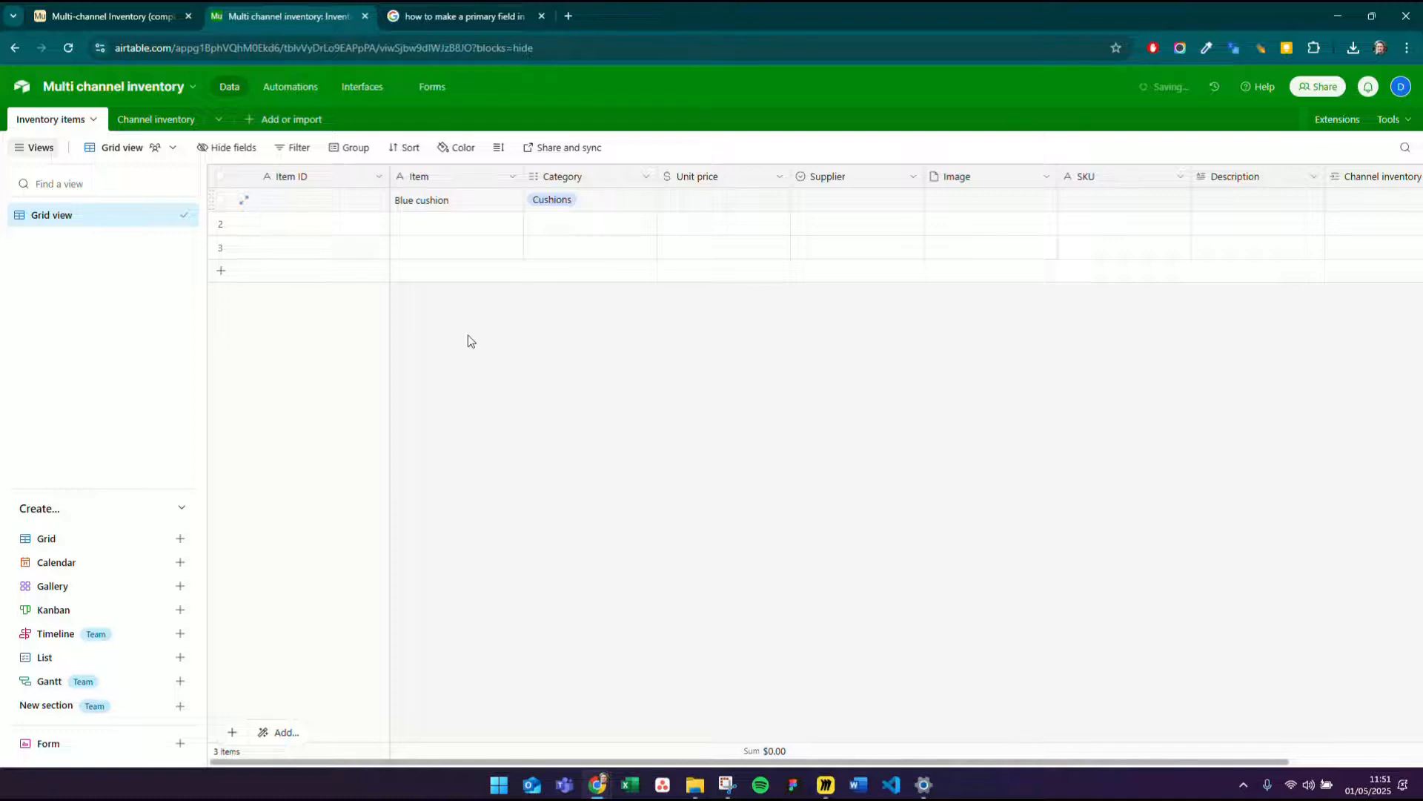
- Link the first Channel inventory record's Item to ATT-001 and check the linked record in the Inventory items table
click(148, 122)
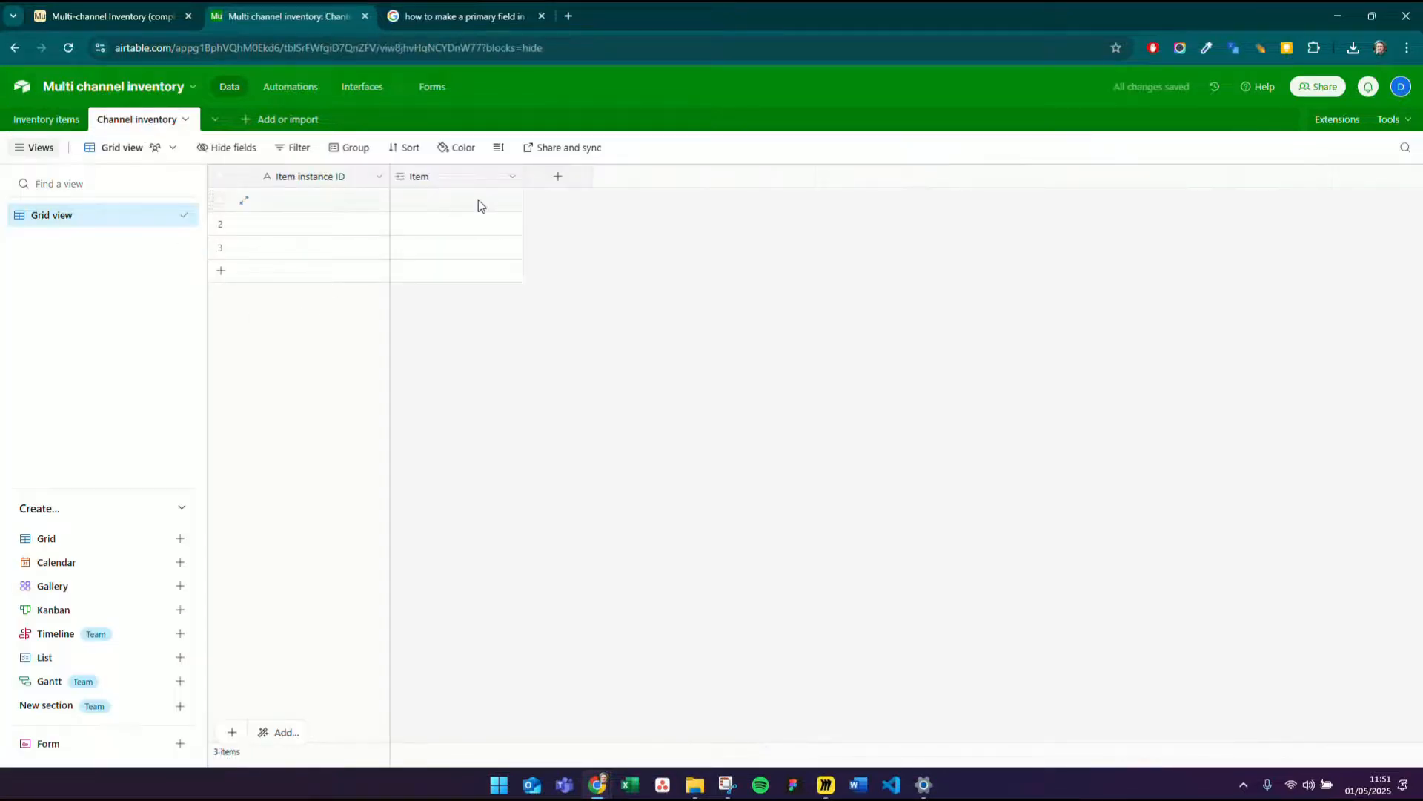
click(404, 201)
click(403, 200)
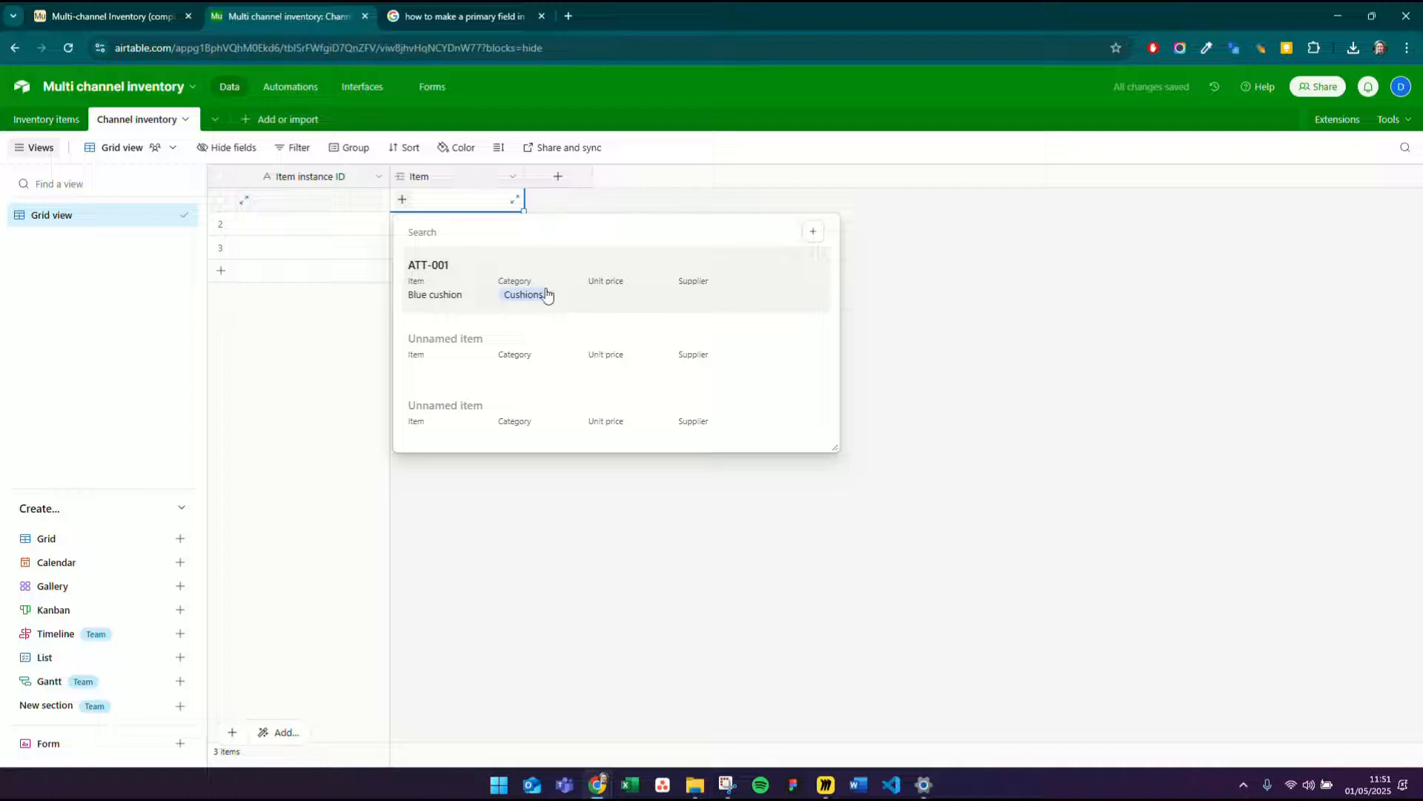
click(412, 286)
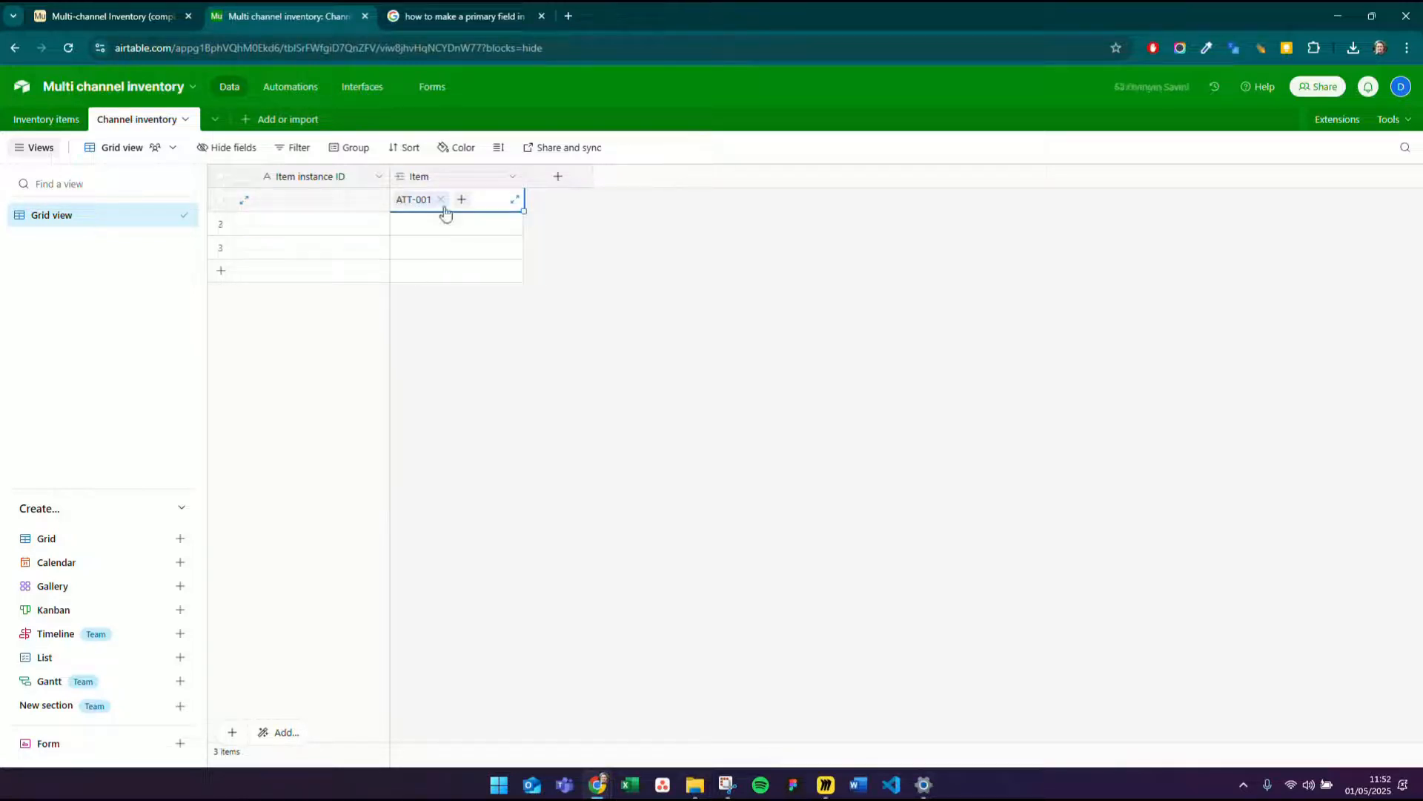
click(491, 324)
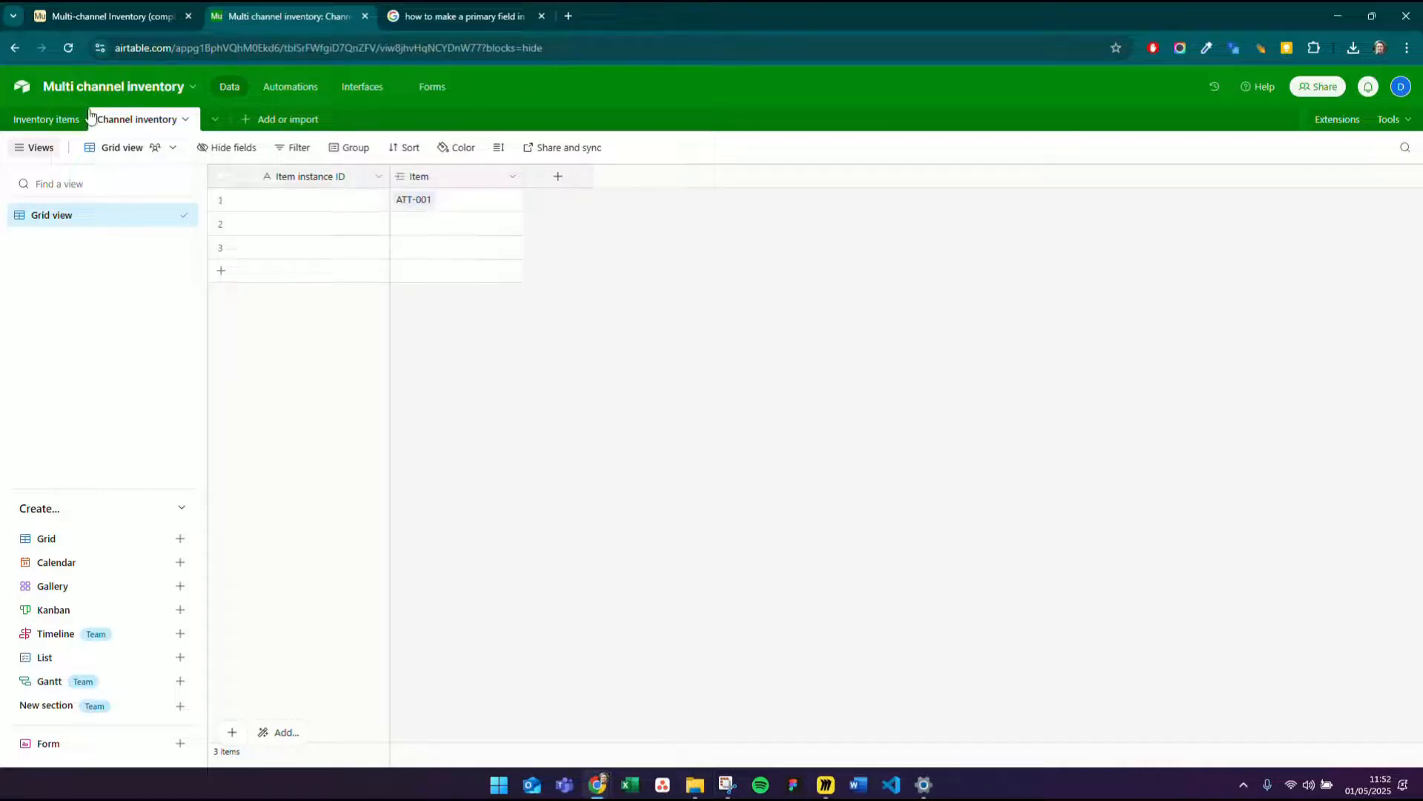
click(46, 119)
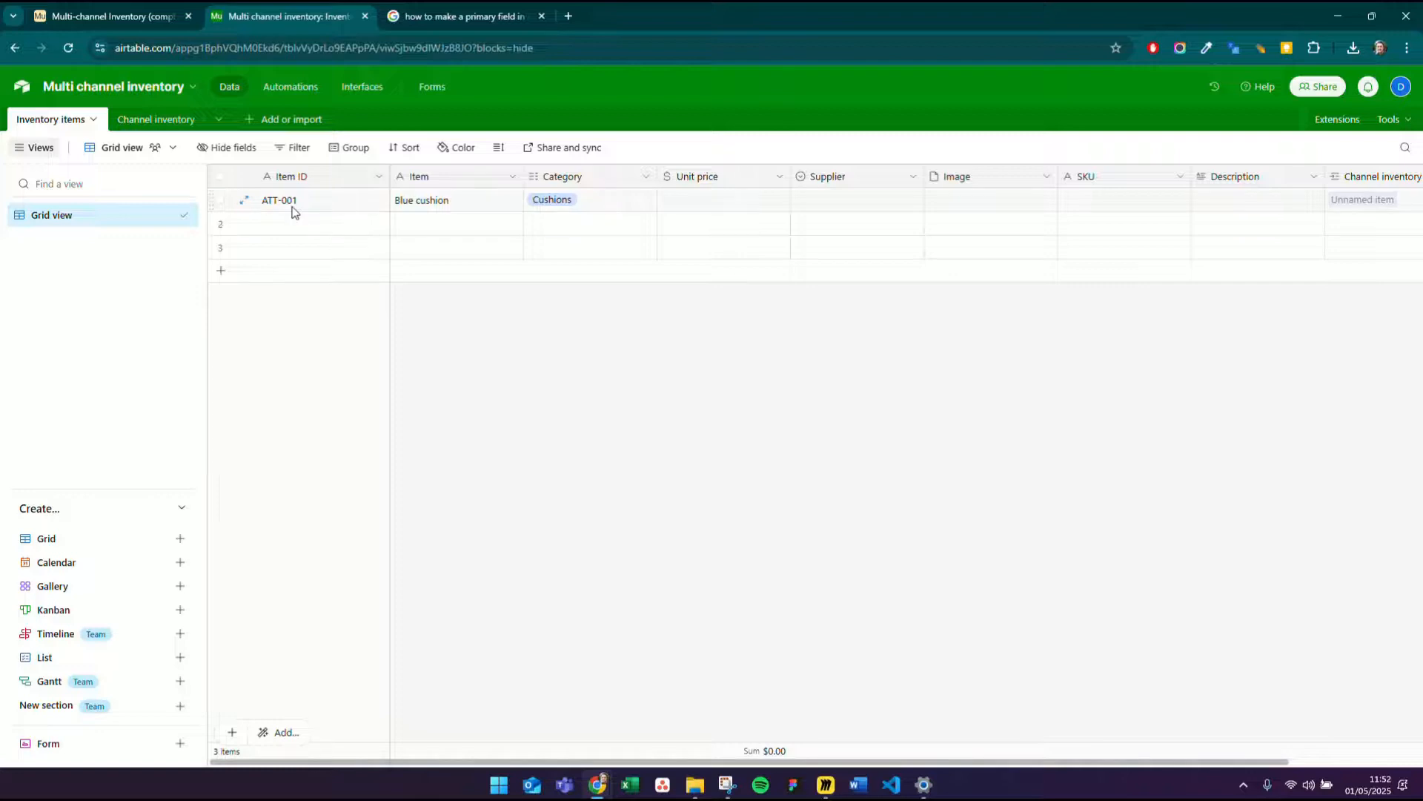
click(137, 121)
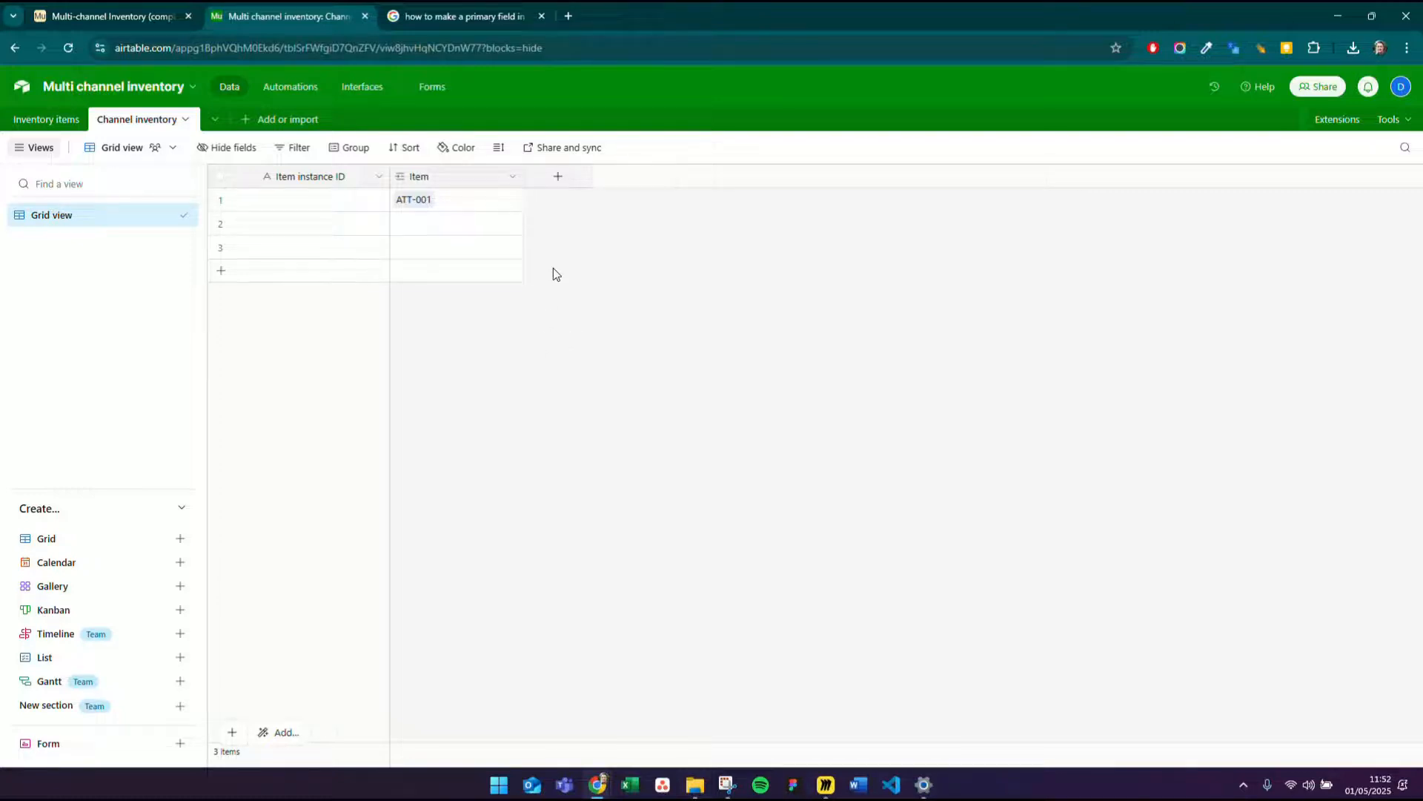
- Add a lookup field that pulls the Item field from the Inventory items table through the Item link
click(557, 177)
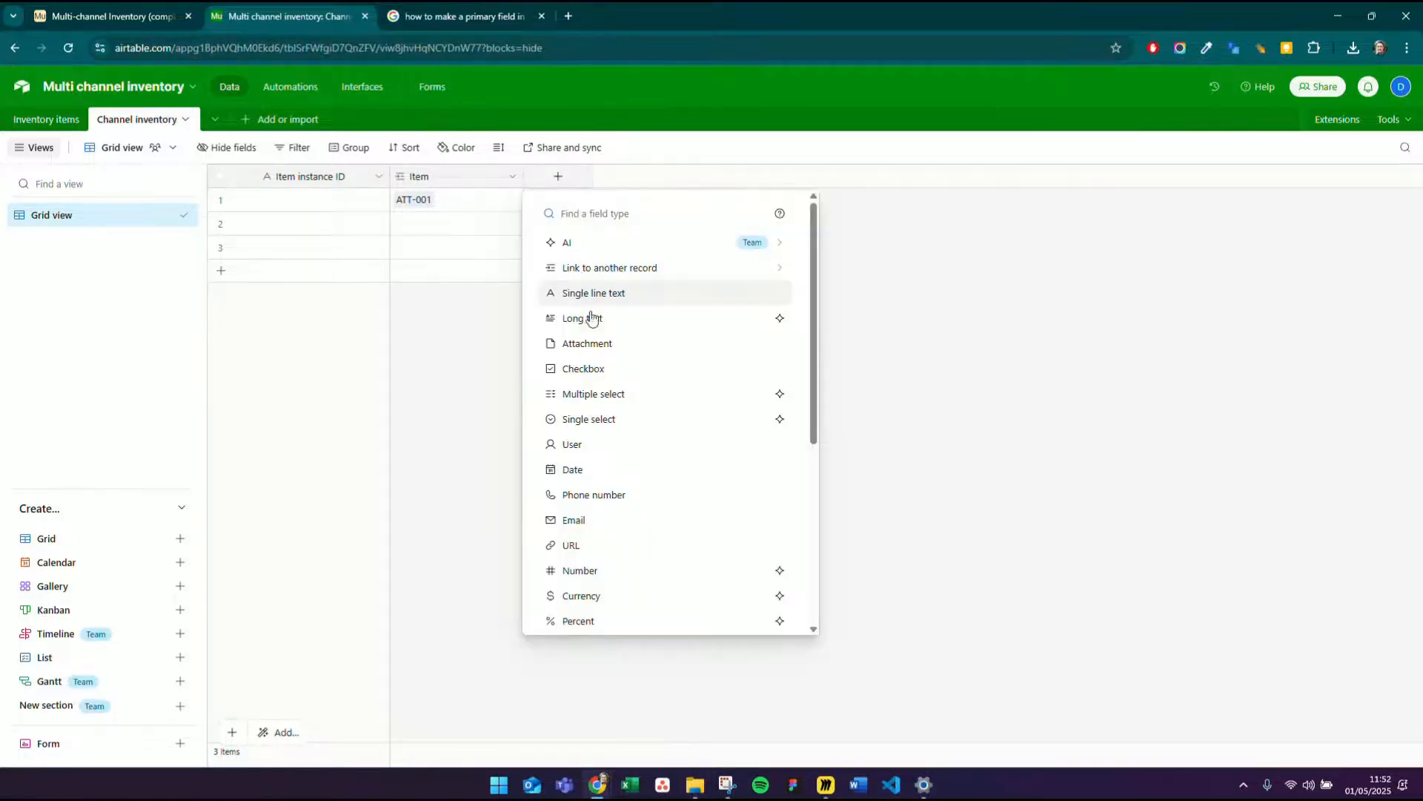
scroll(642, 432, down, 5)
click(610, 450)
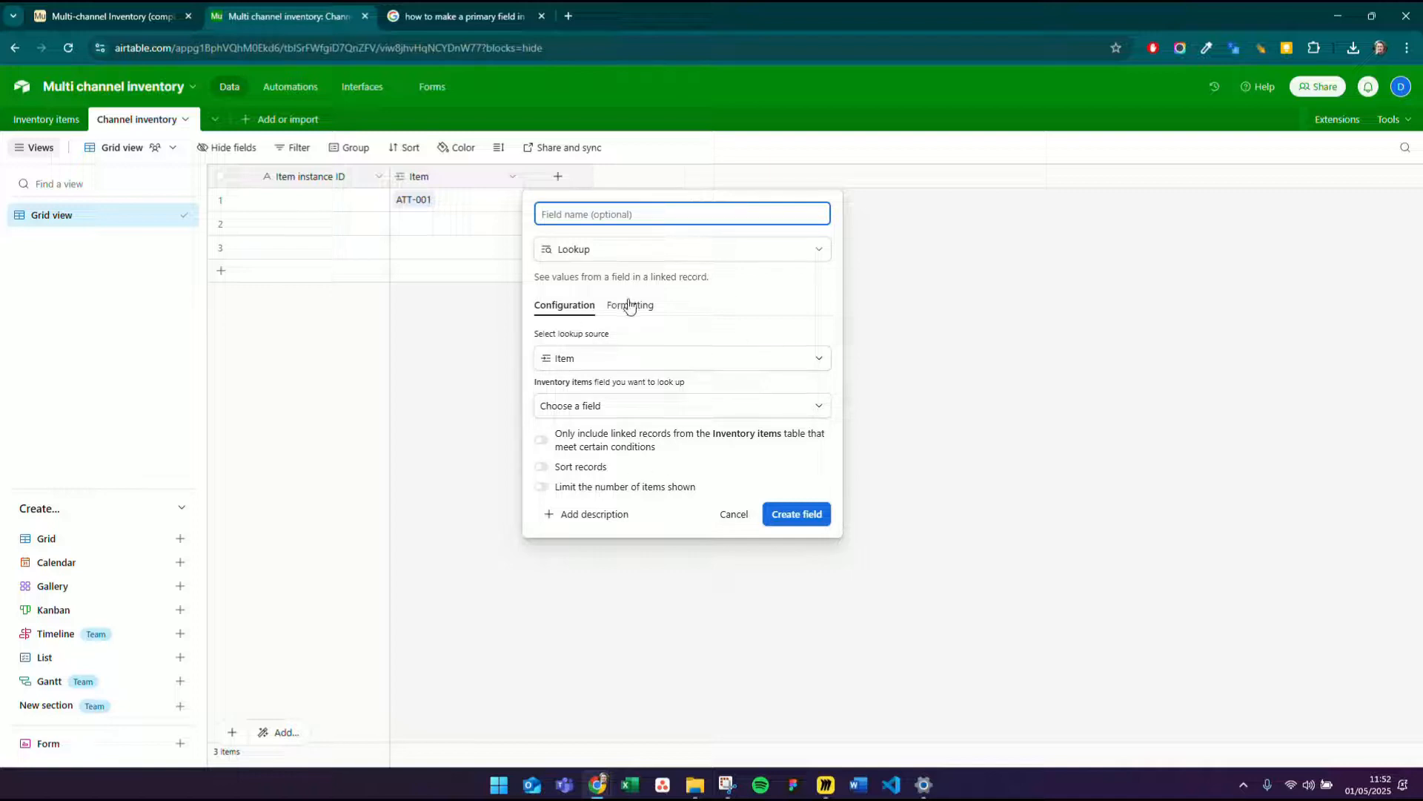
click(589, 408)
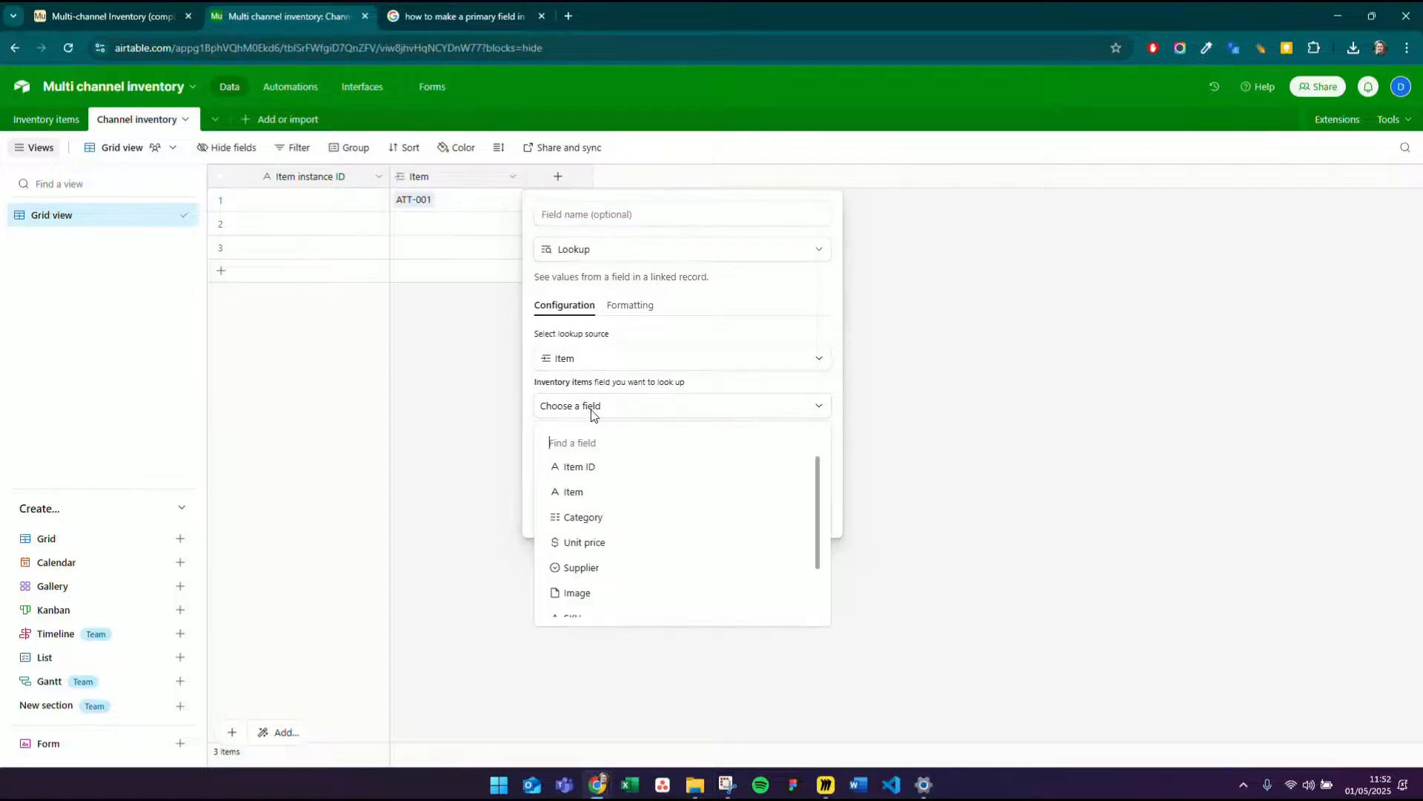
click(599, 492)
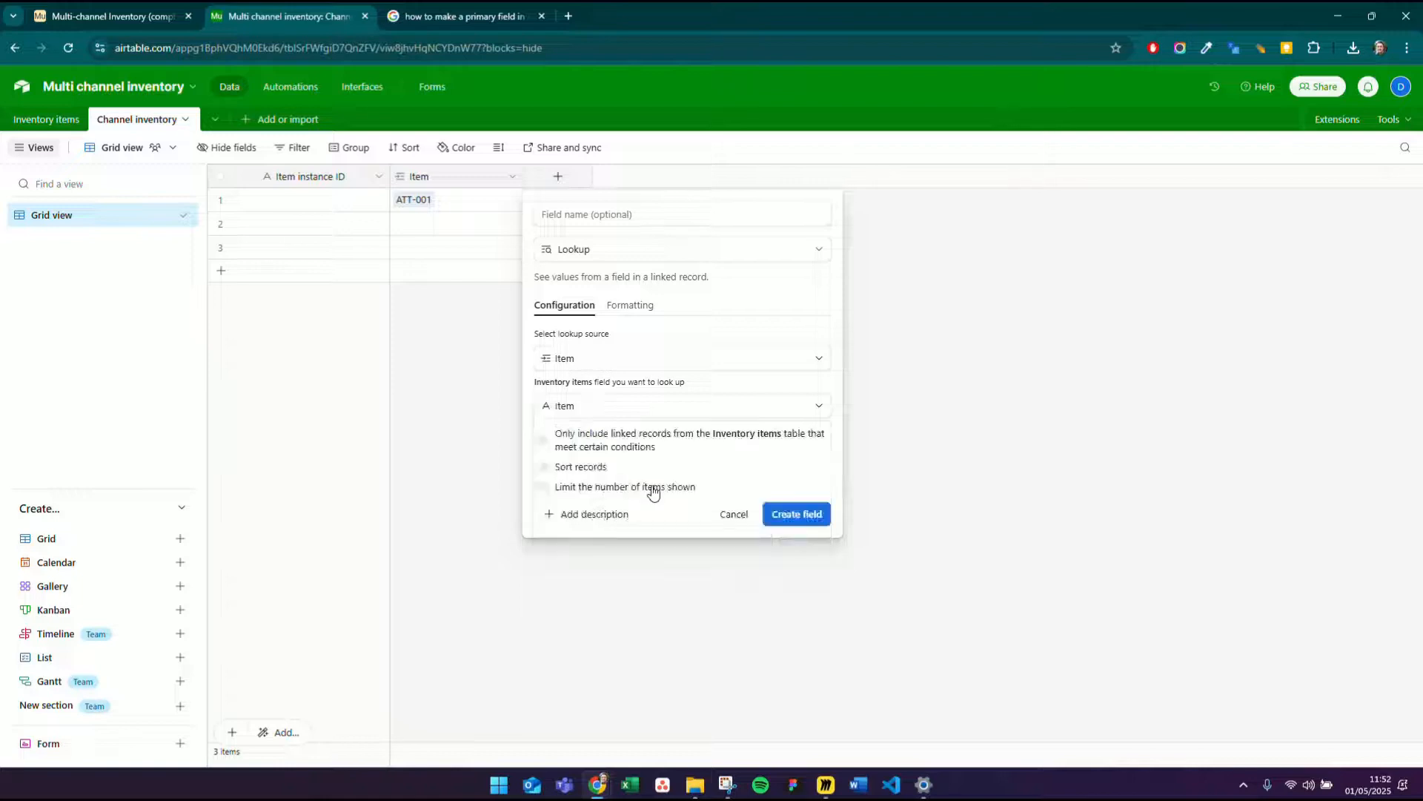
click(785, 513)
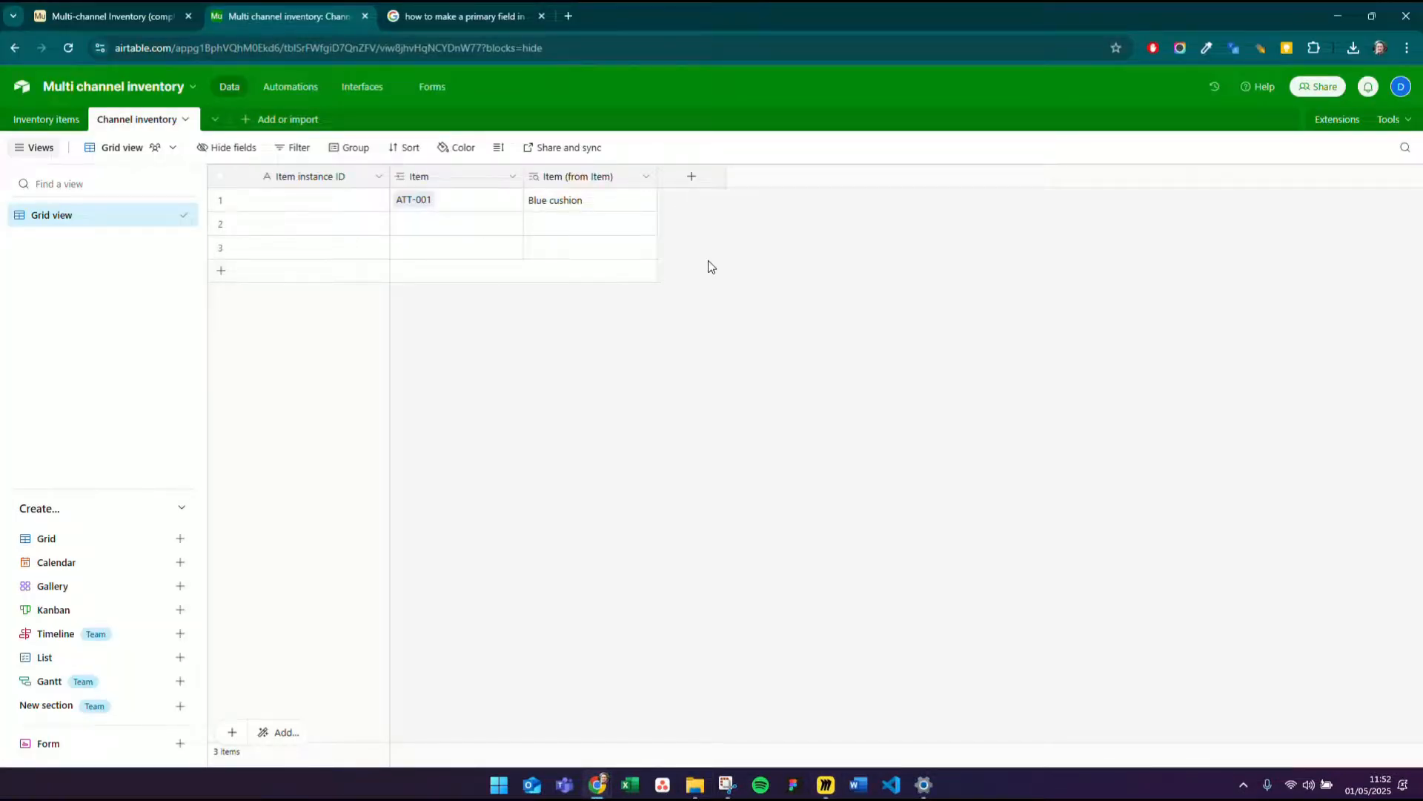
- Add a currency field named "Unit price override" and check the planned Channel Inventory fields in the Miro diagram
click(691, 176)
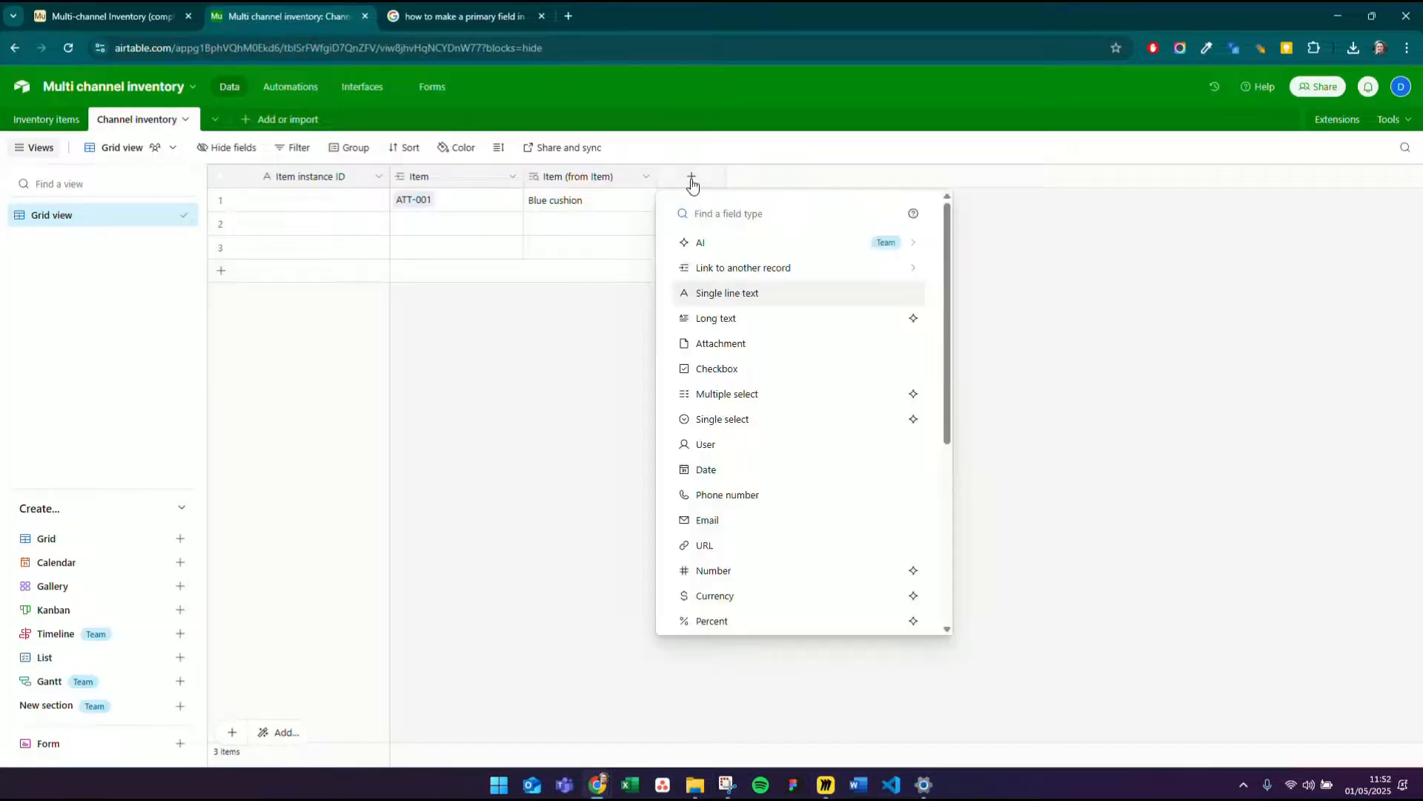
click(707, 597)
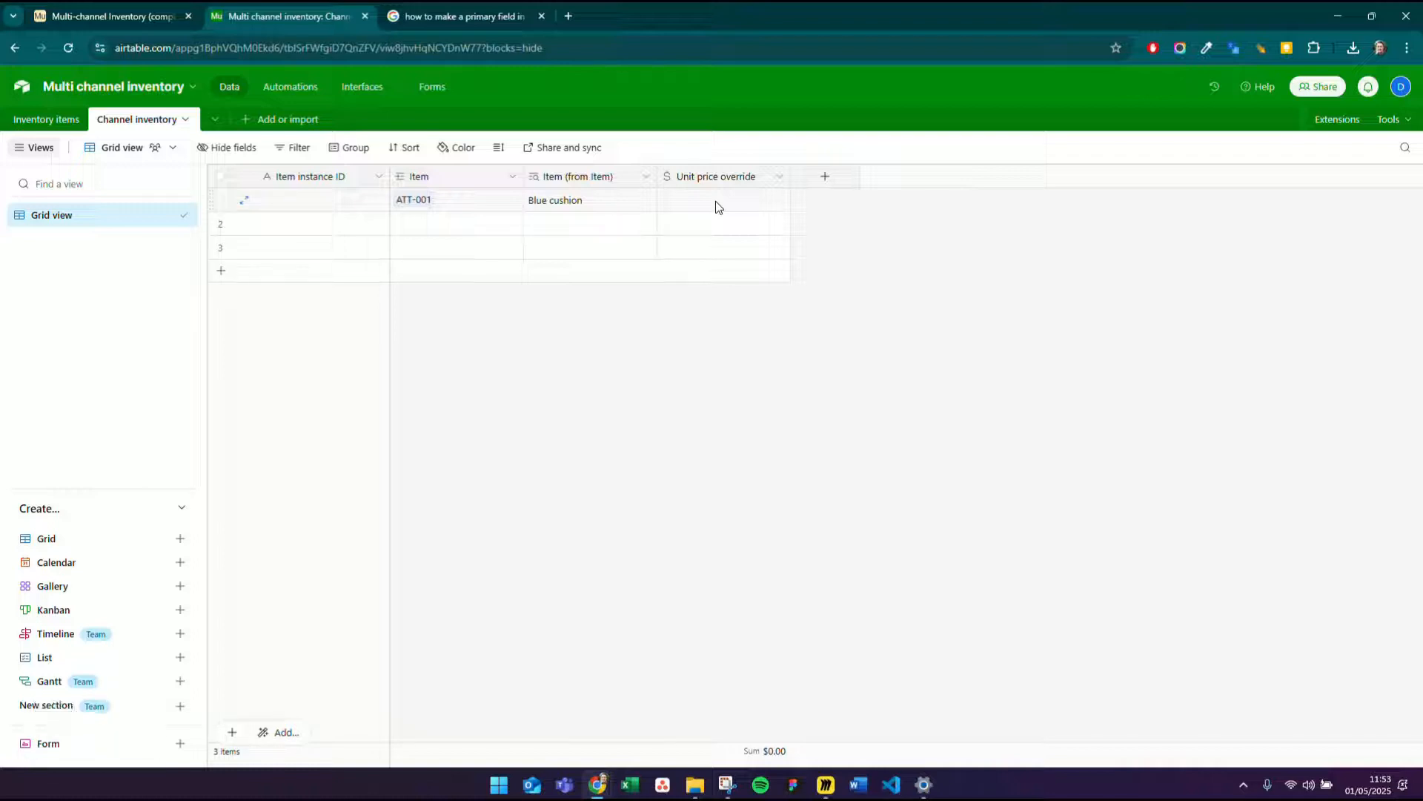
key(alt+Tab)
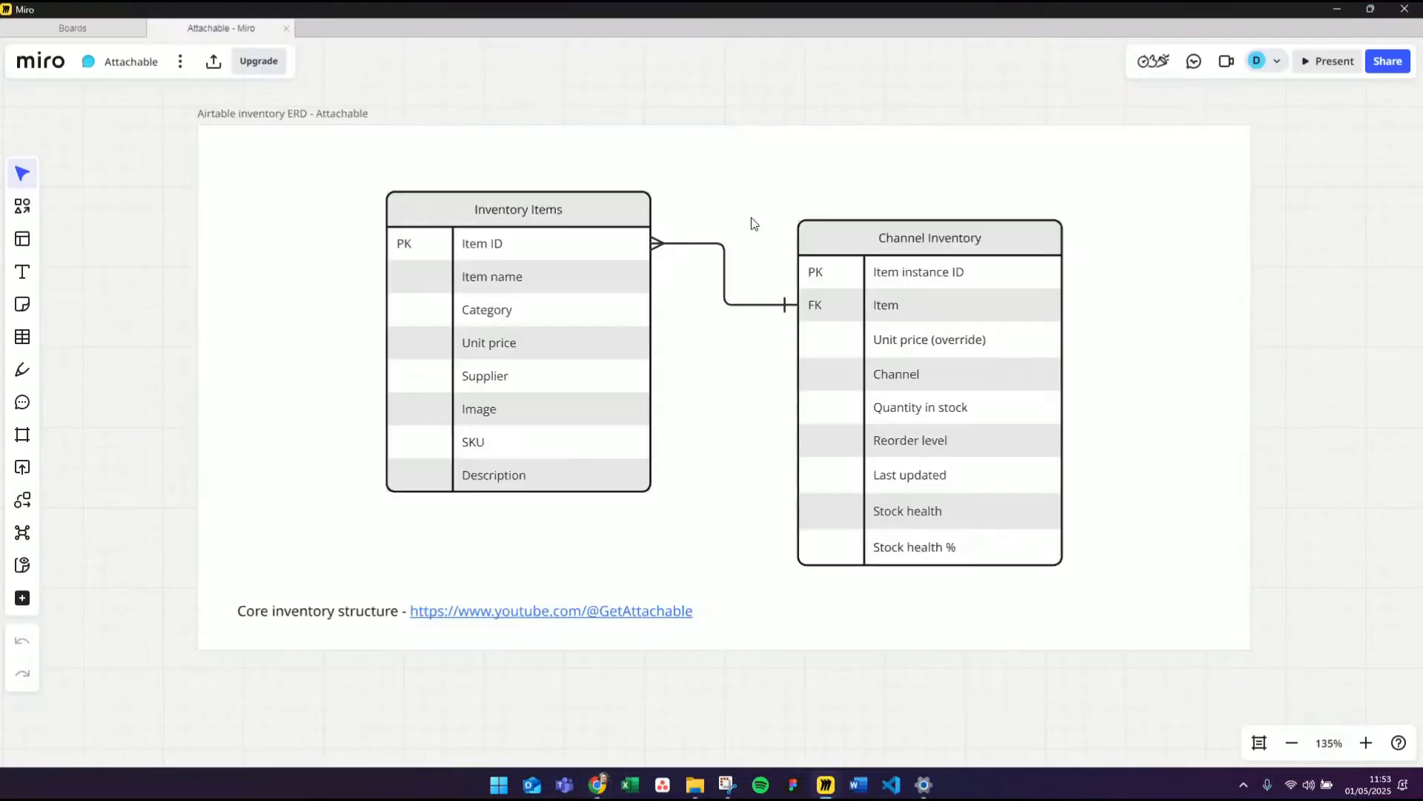
key(alt+Tab)
- Add a single select field named "Channel" with the options Amazon.com, Shopify, WooCommerce and eBay
click(828, 178)
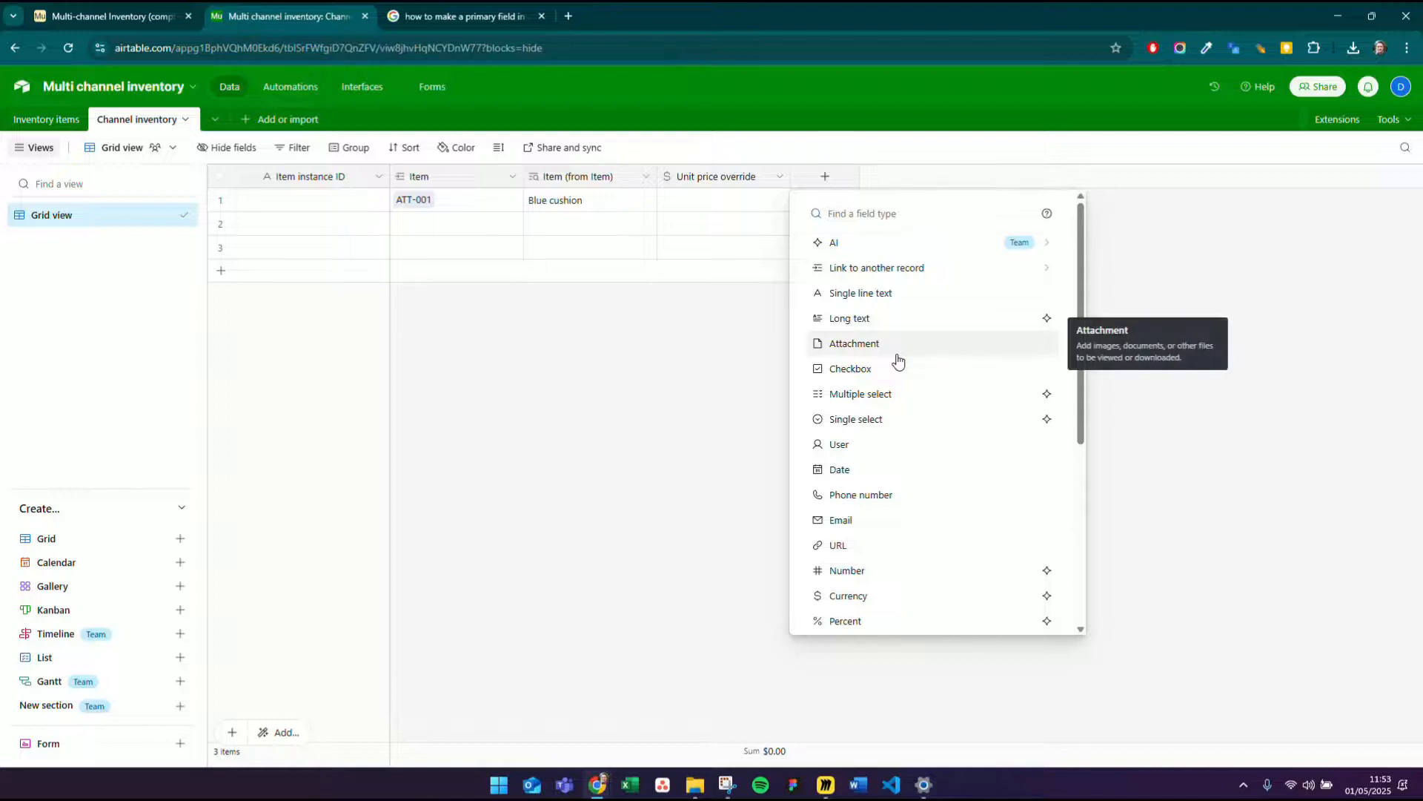
click(889, 425)
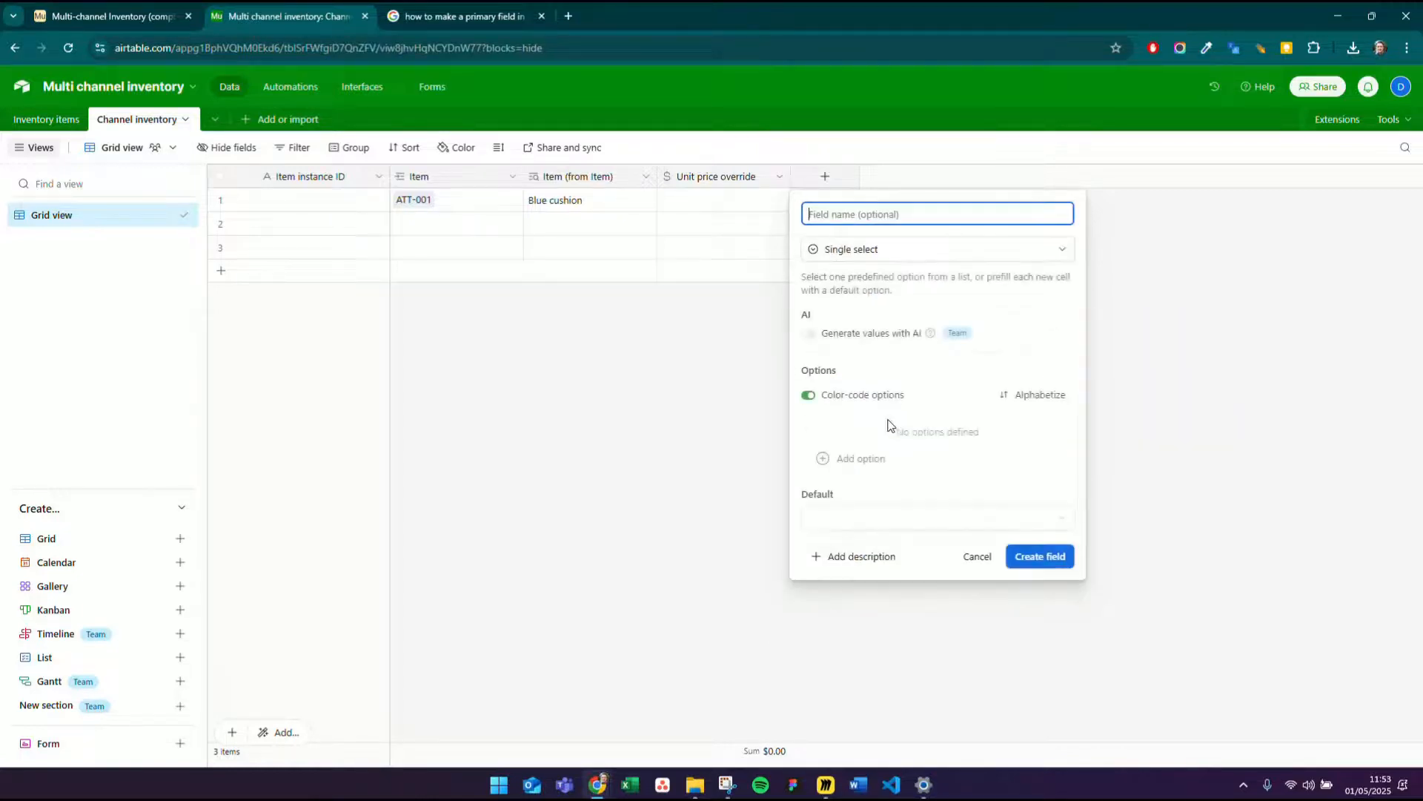
text(Channel)
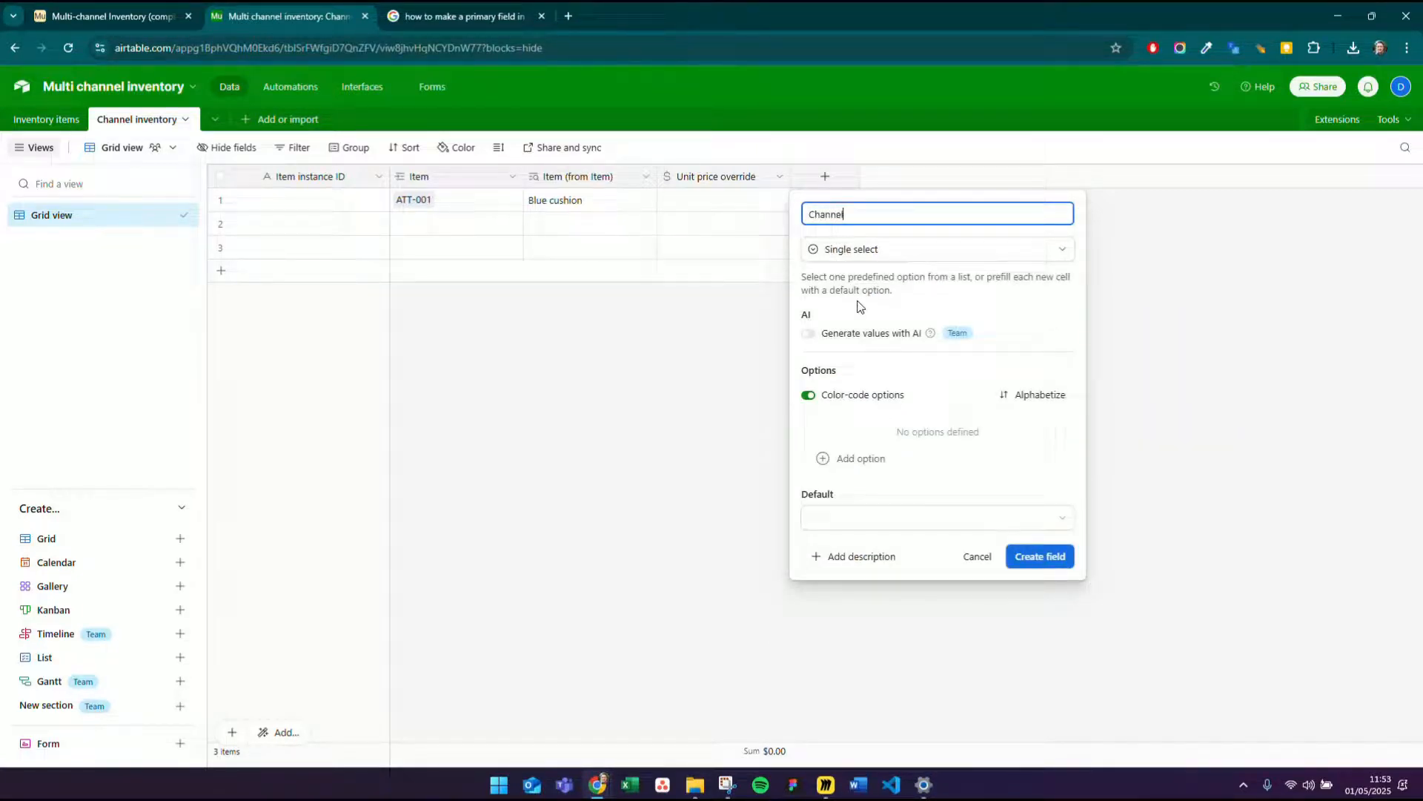
click(857, 456)
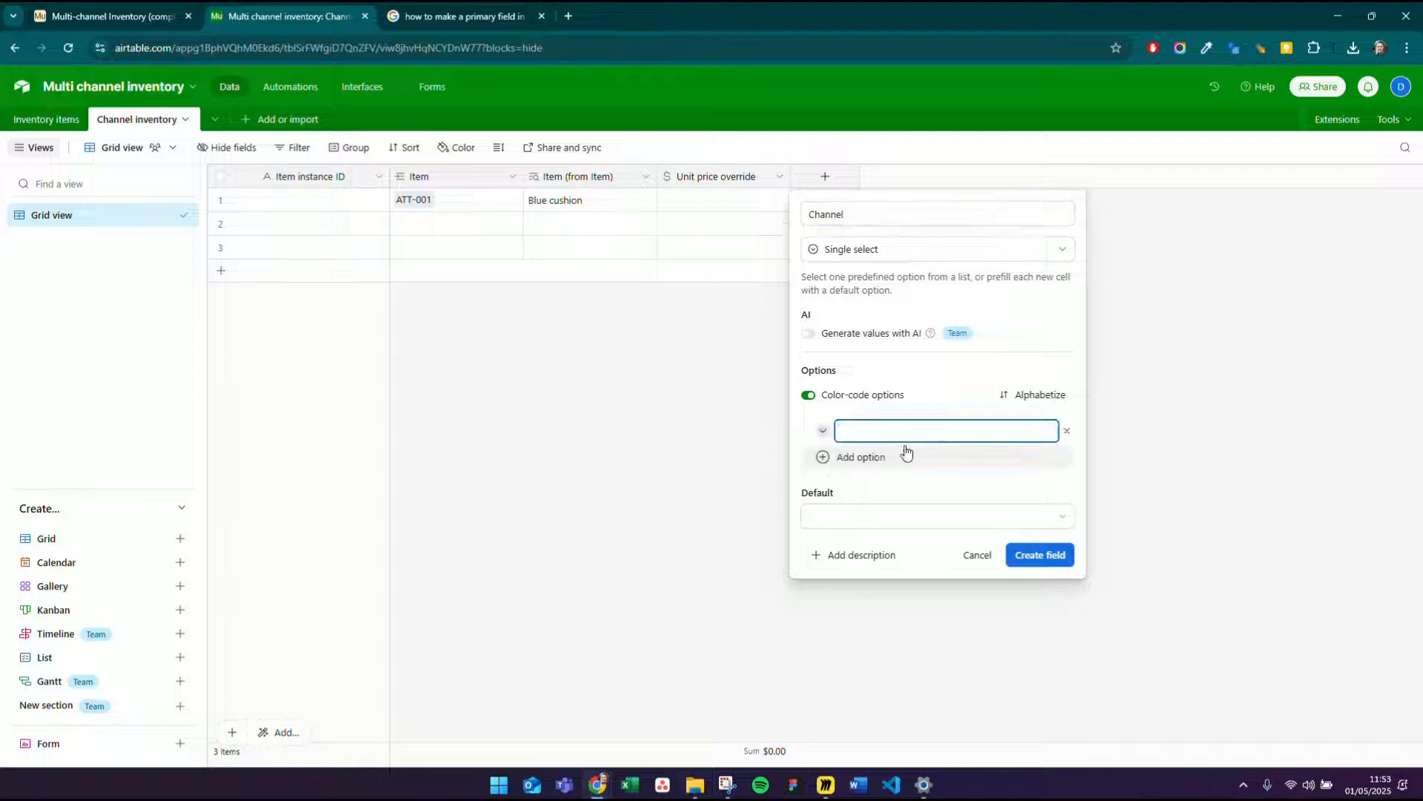
text(Amazon.com)
click(906, 452)
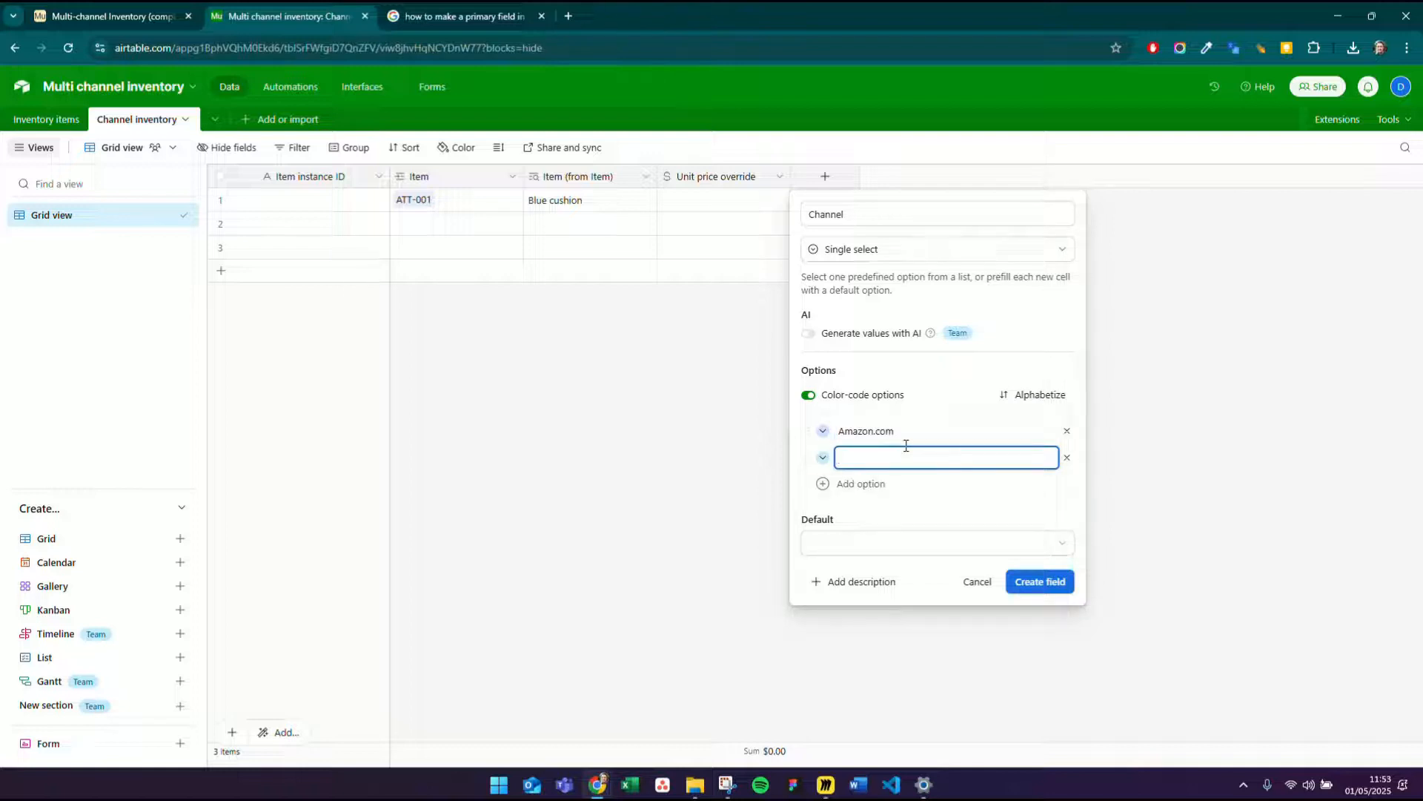
text(Shopify)
key(Return)
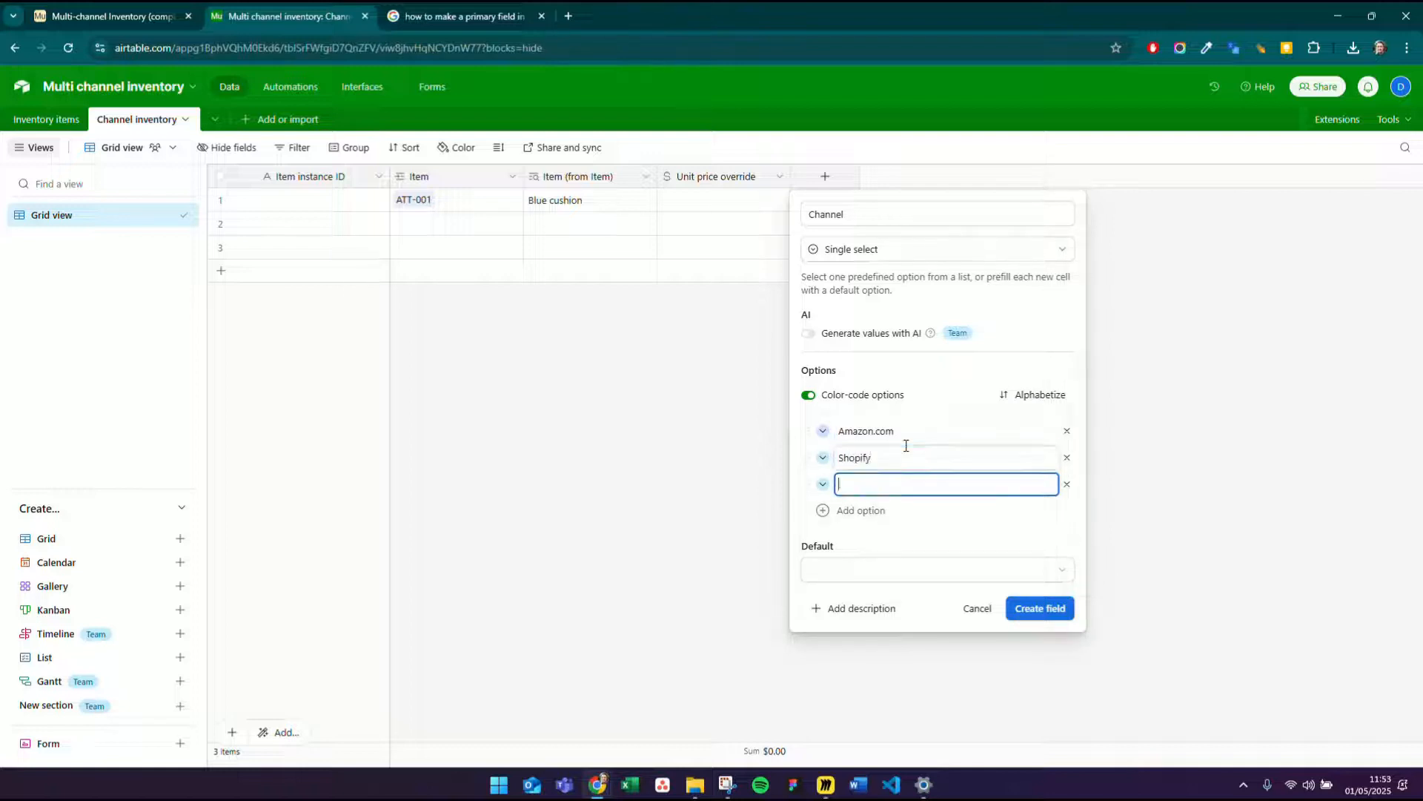
text(WooCommerce)
key(Return)
text(eBay)
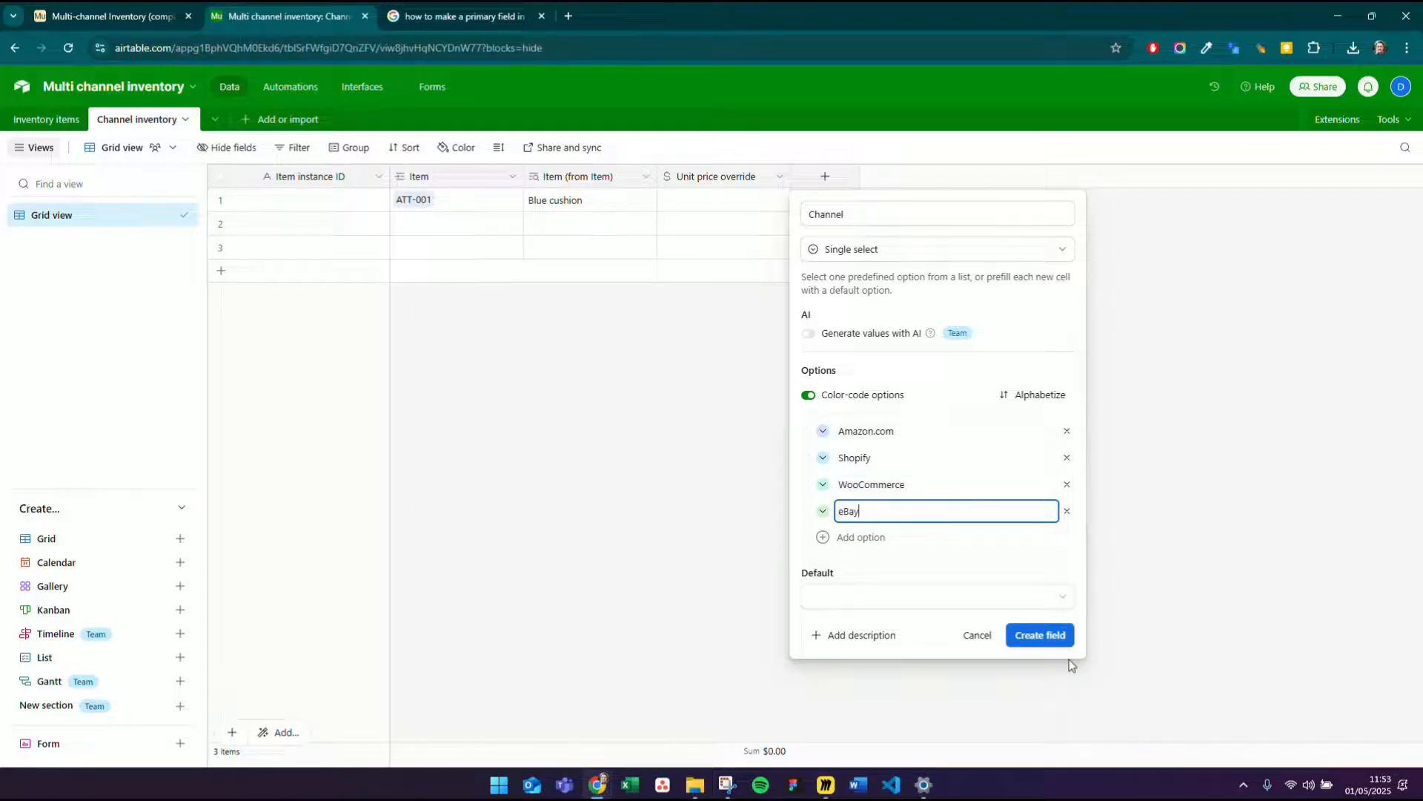
click(1038, 636)
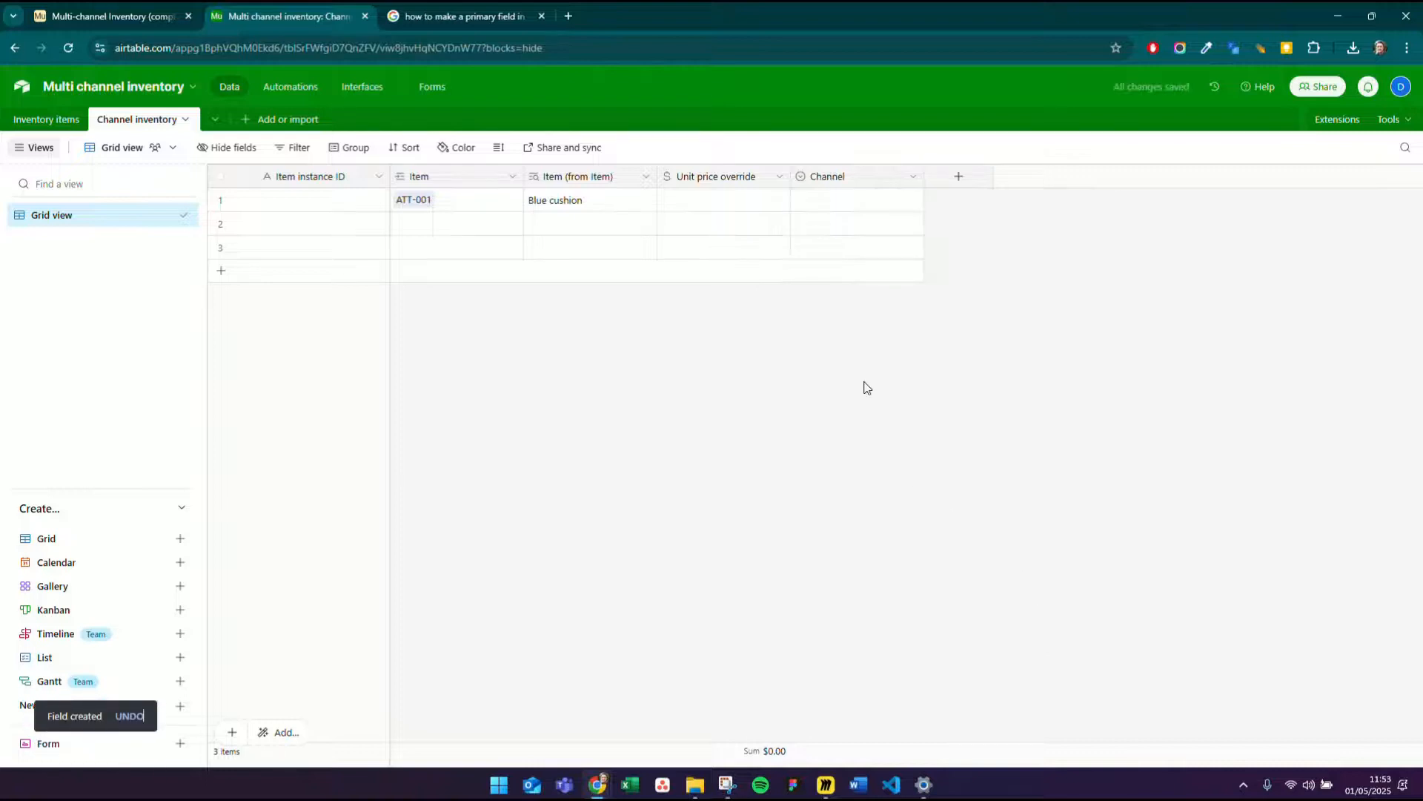
- Set the first Channel inventory record's Channel to Shopify
click(820, 207)
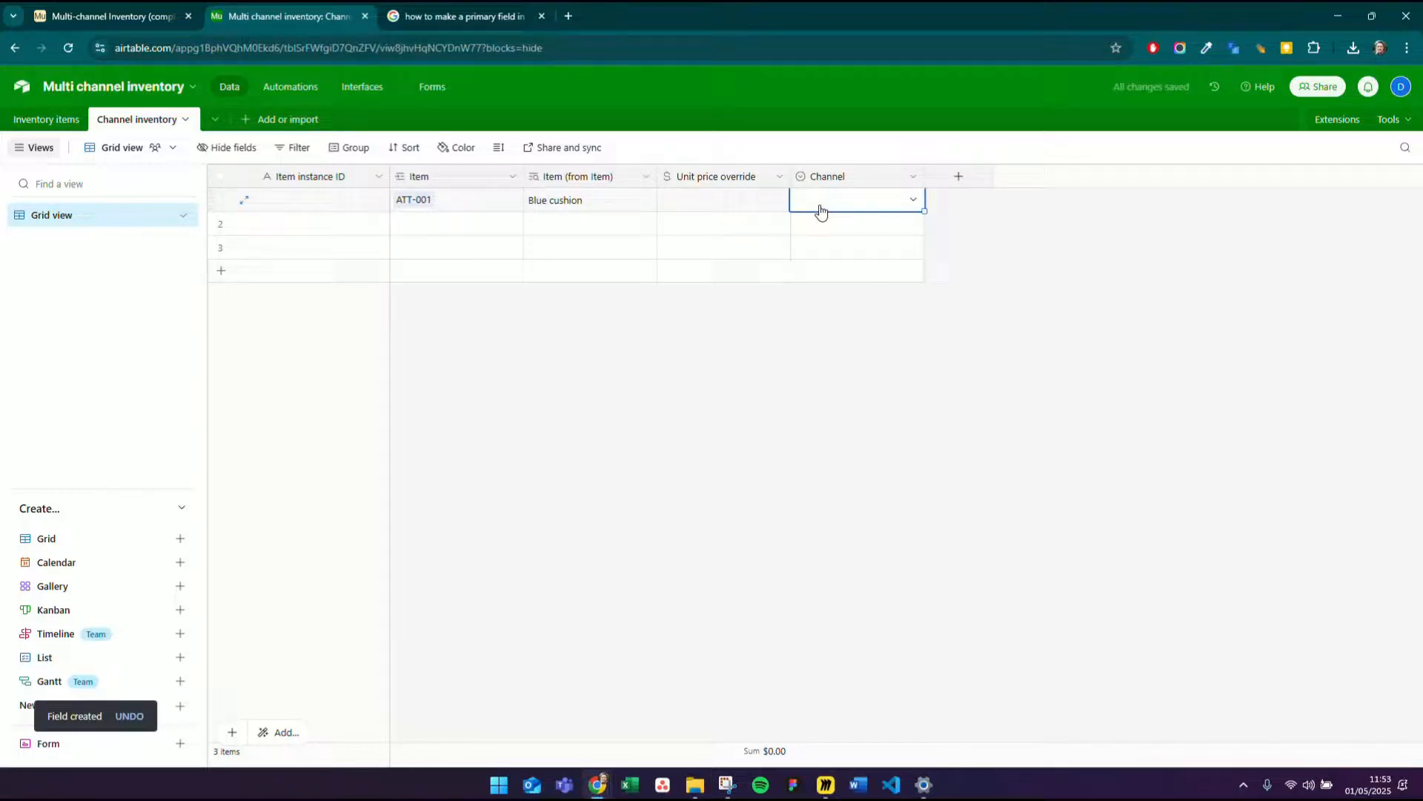
click(915, 208)
click(832, 309)
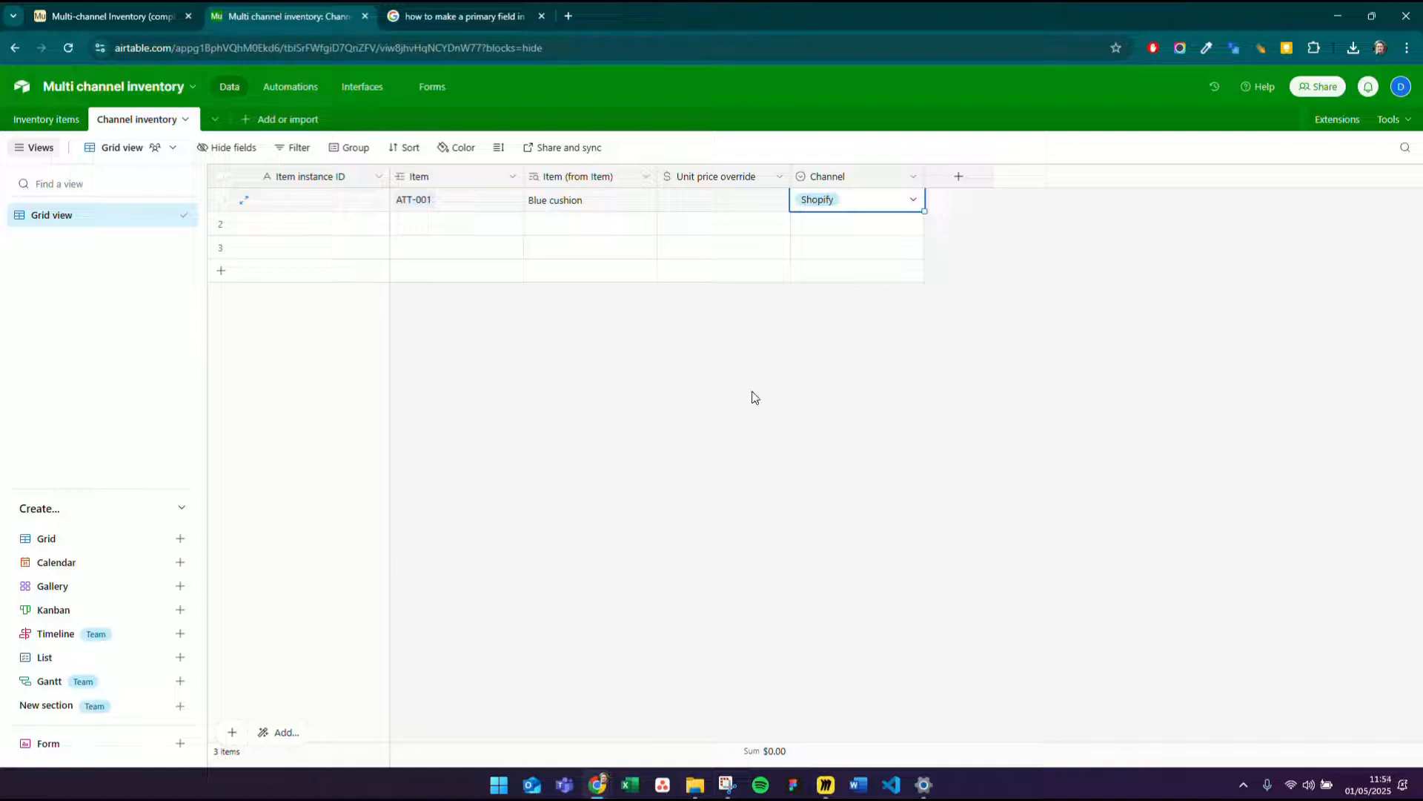
- Link the second Channel inventory record's Item to ATT-001 and set its Channel to eBay
click(402, 228)
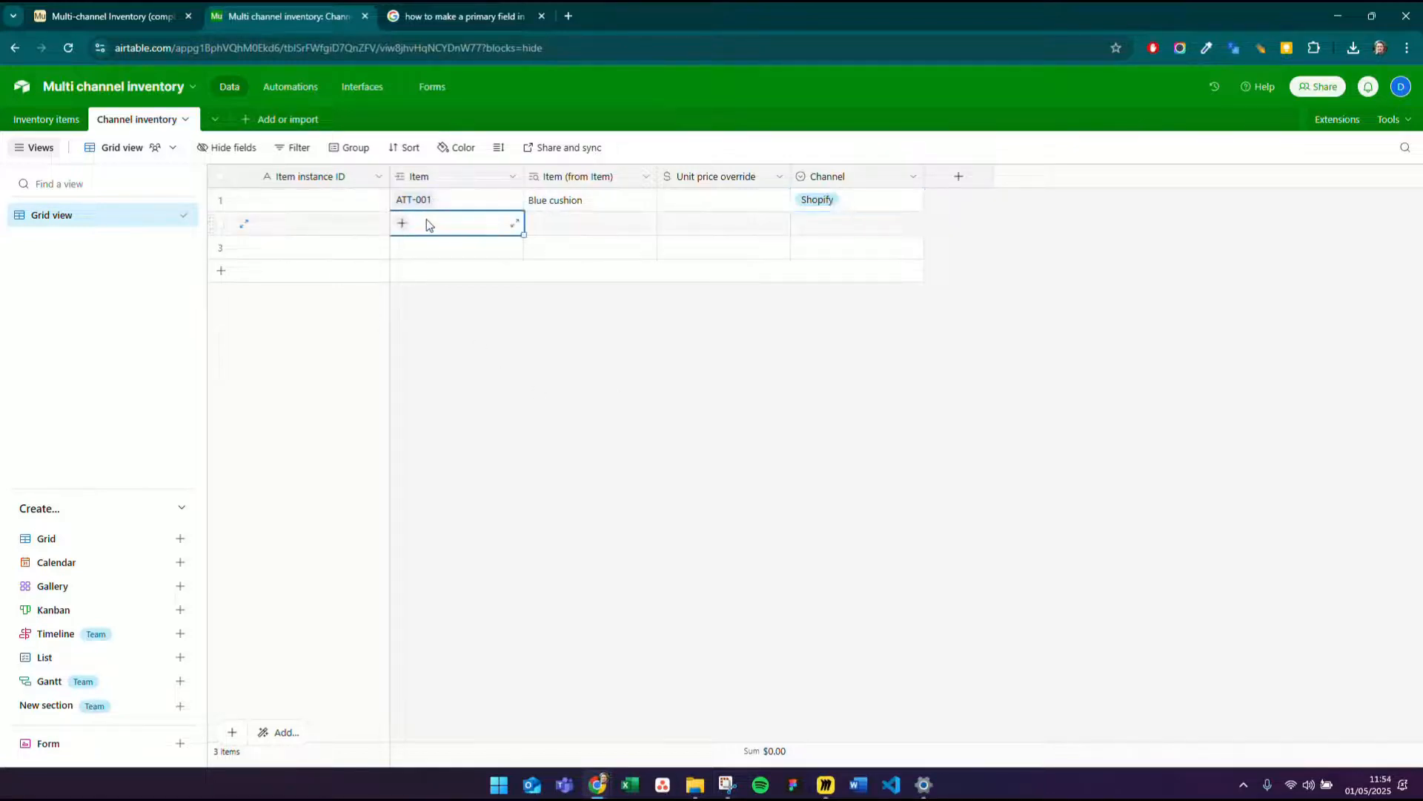
click(405, 222)
click(444, 307)
click(837, 235)
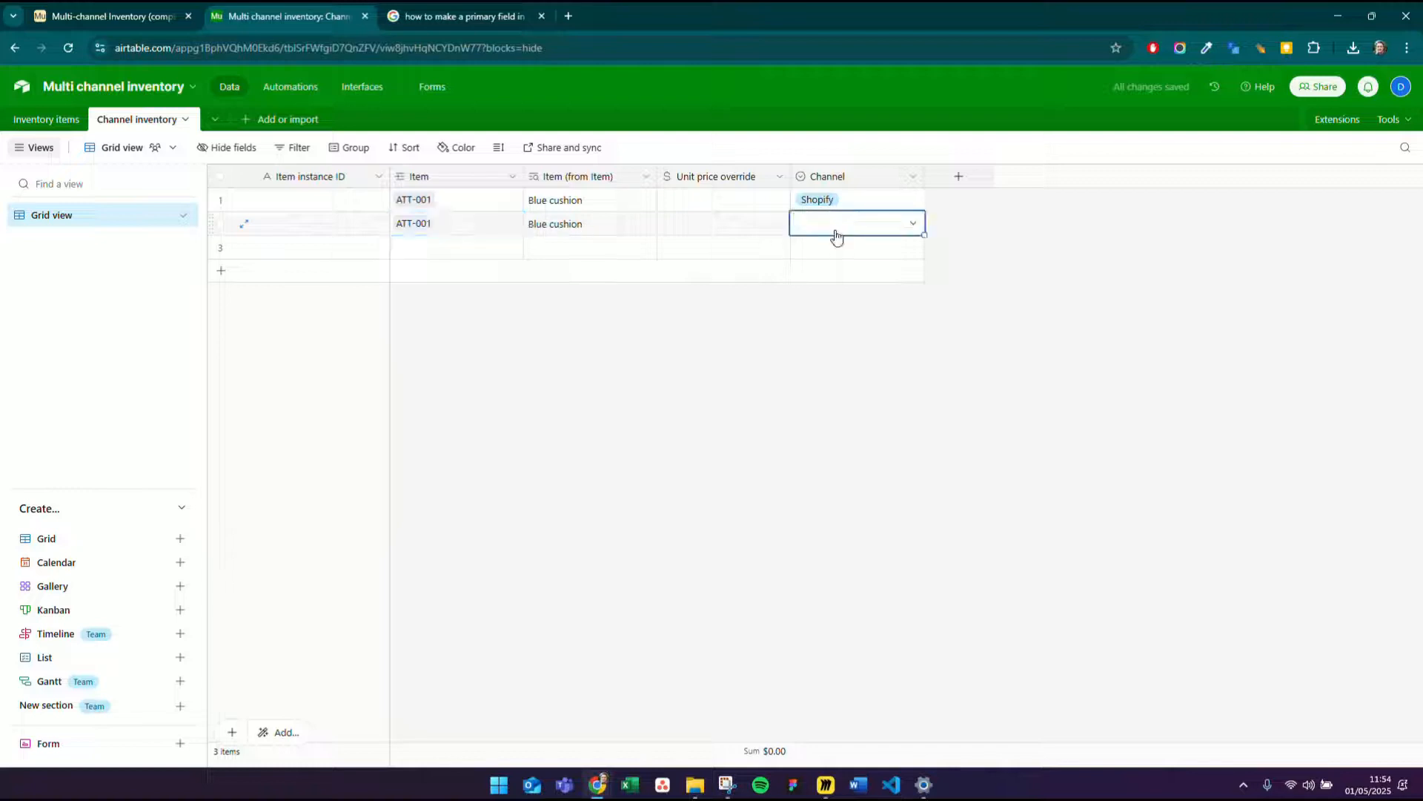
click(912, 223)
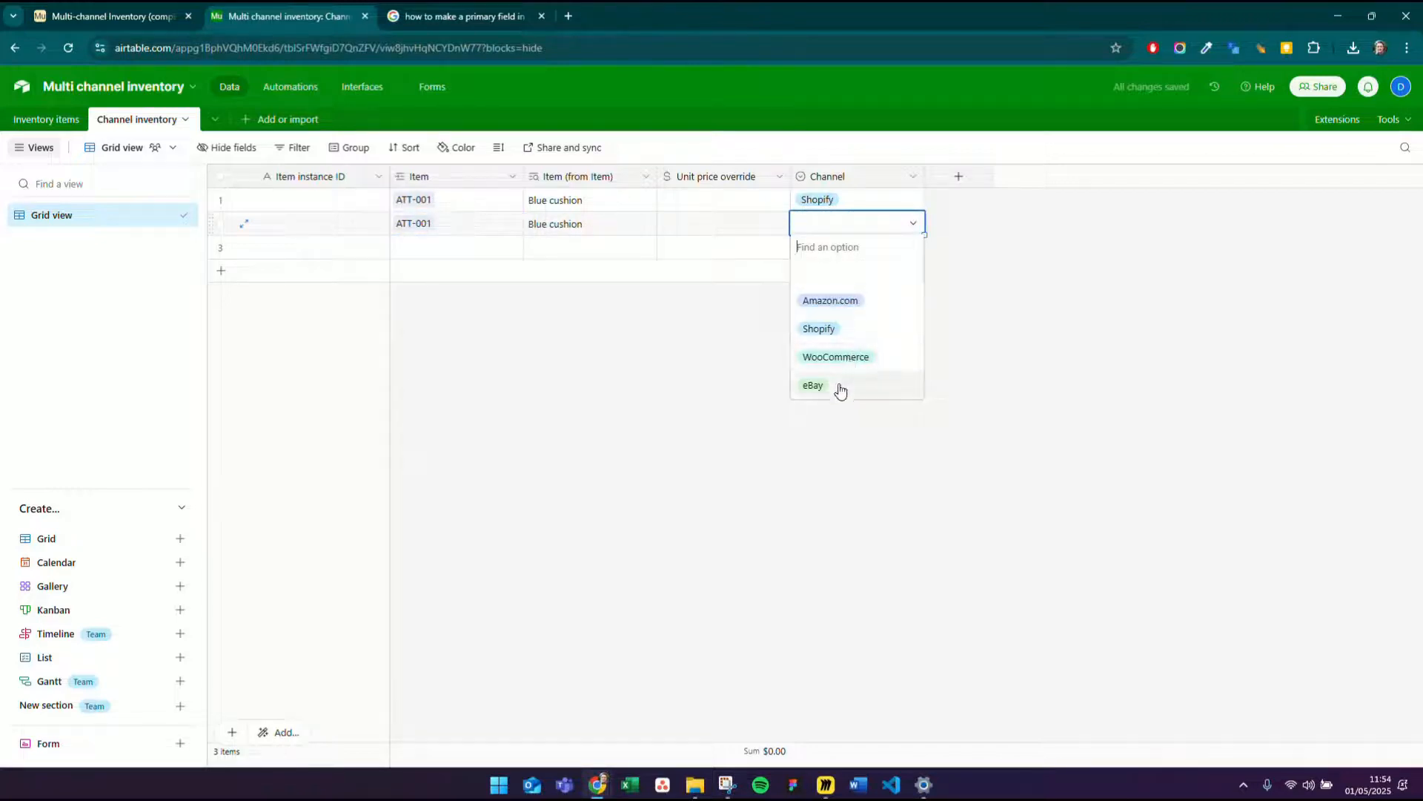
click(834, 386)
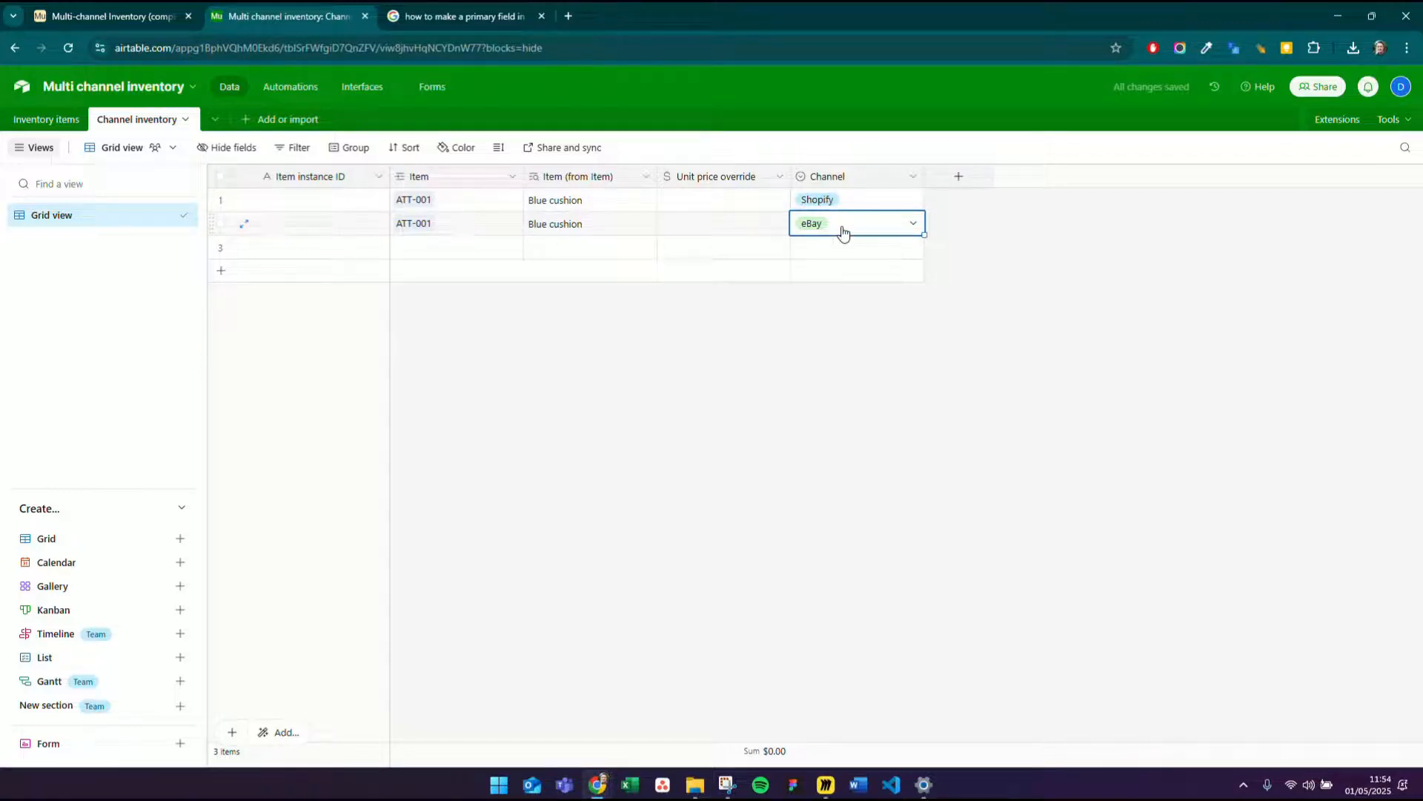
click(897, 334)
- Check the planned fields in the Miro diagram and add a number field named "Quantity in stock" to Channel inventory
key(alt+Tab)
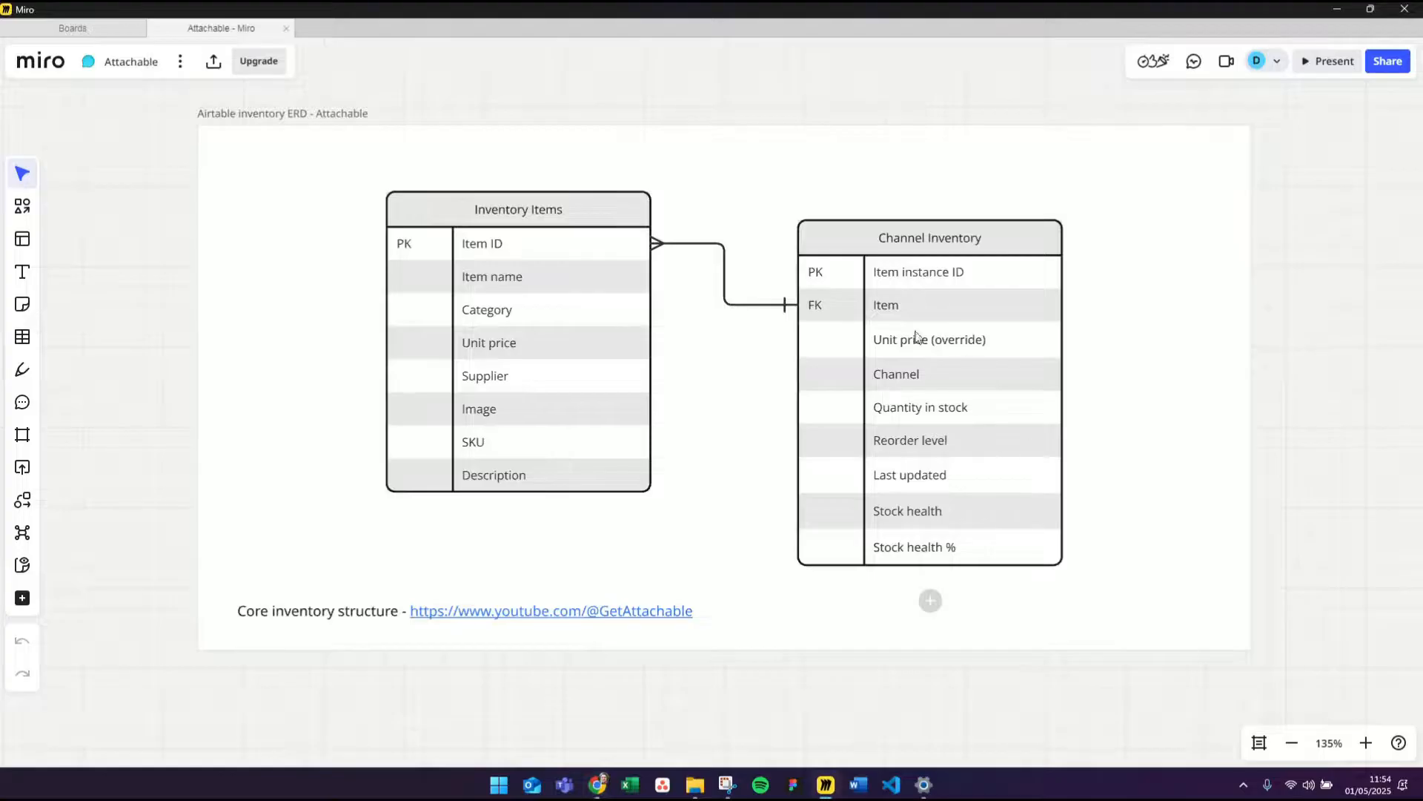
key(alt+Tab)
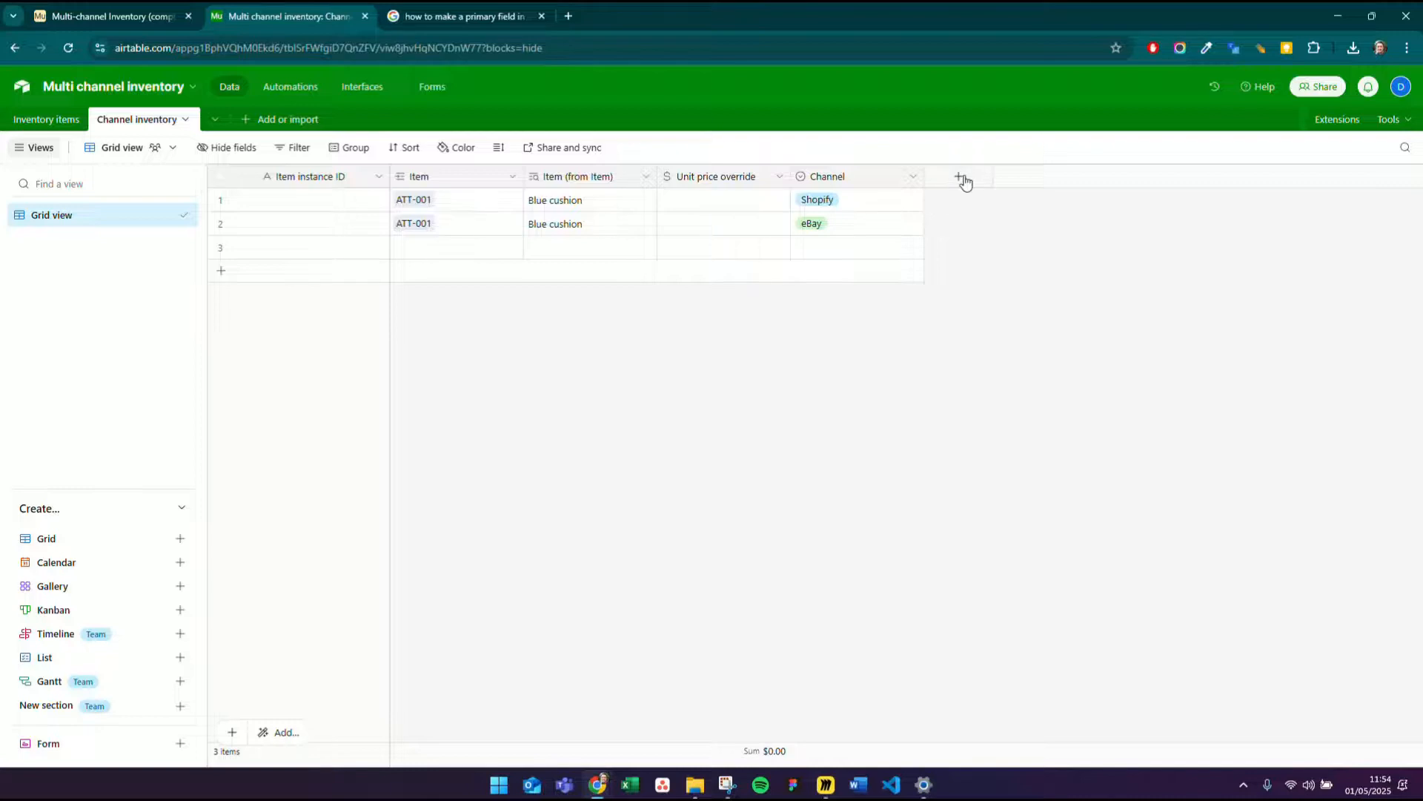
click(960, 178)
click(1008, 571)
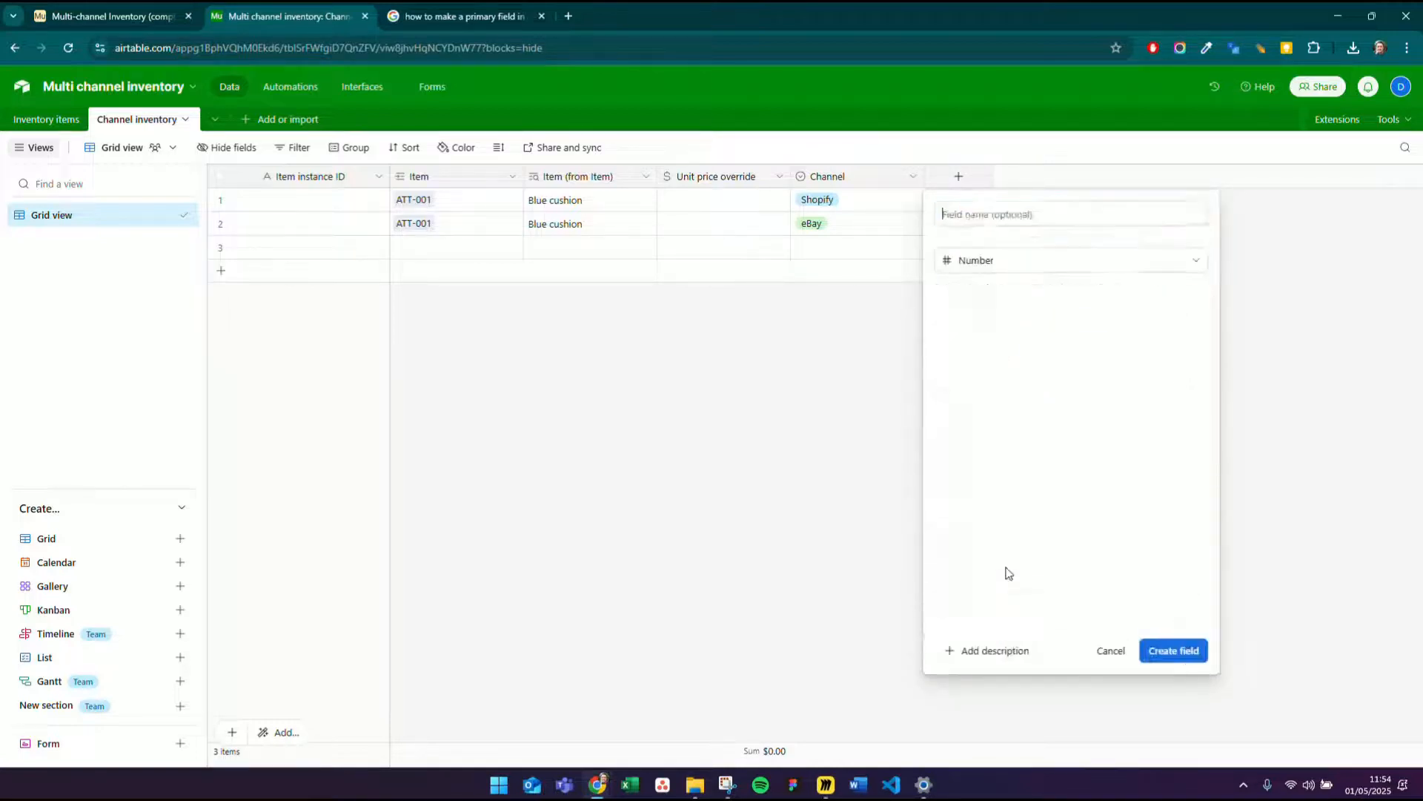
text(Quantity in s)
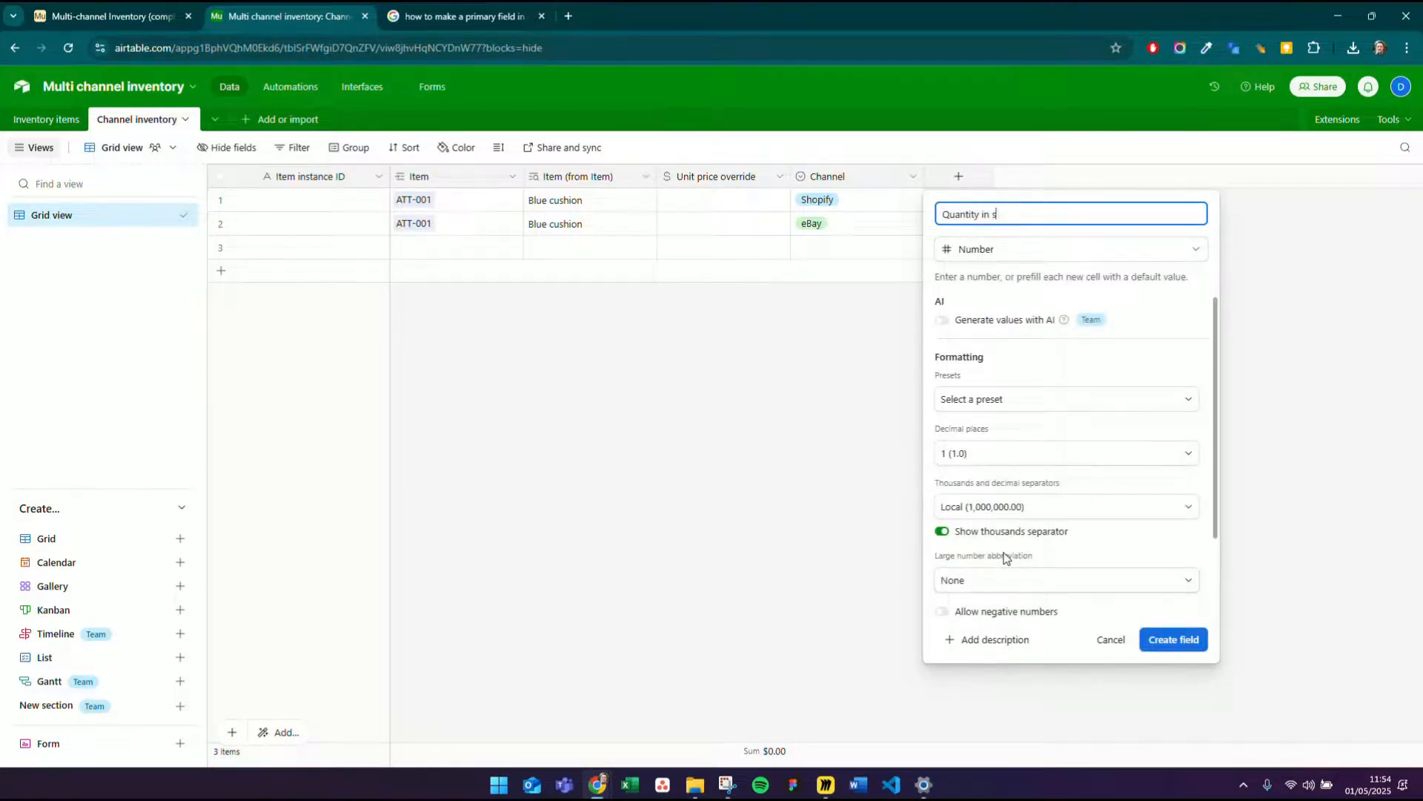
text(tock)
click(1179, 639)
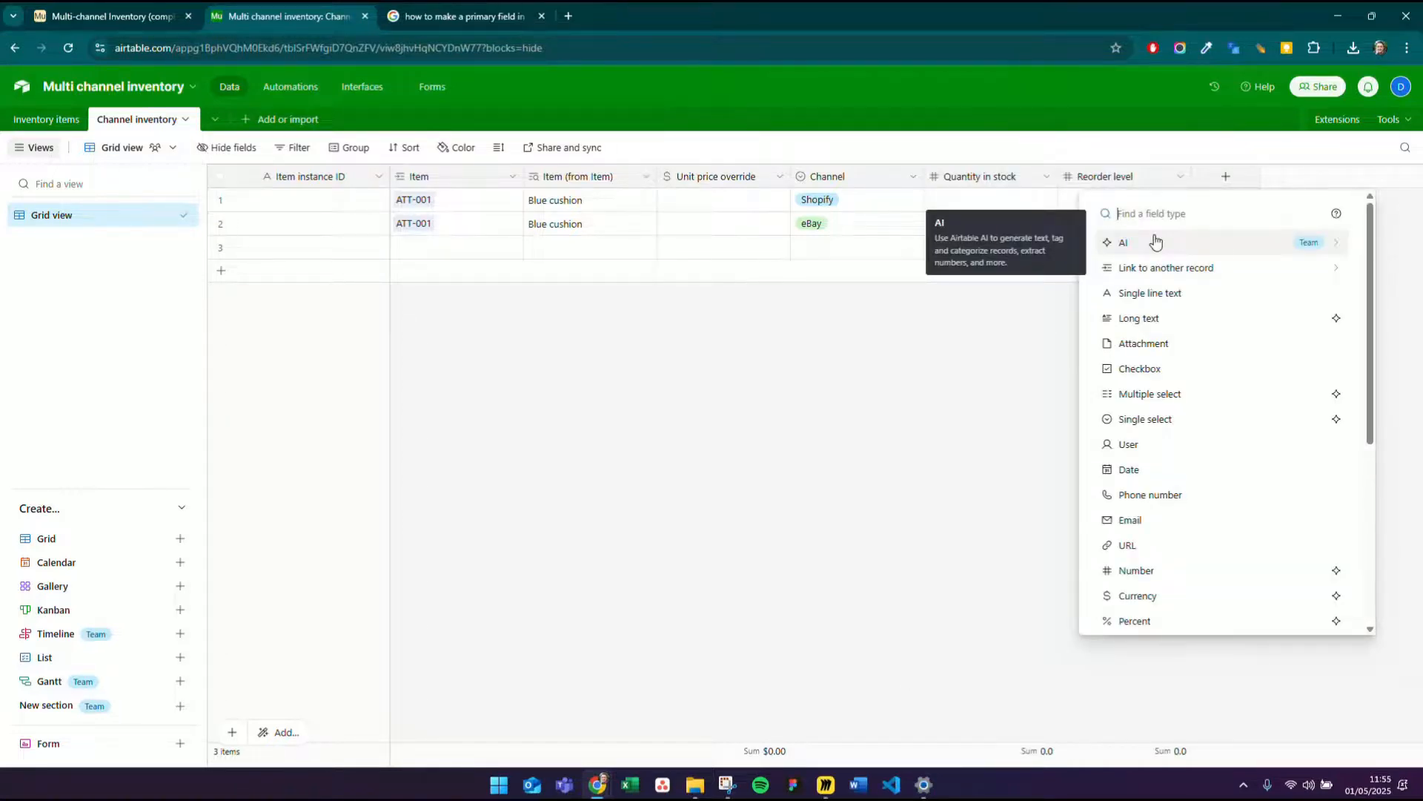
- Add a formula field named "Stock health %" using FLOOR((({Quantity in stock} - {Reorder level}) / {Reorder level}) * 100) / 100
scroll(1164, 441, down, 2)
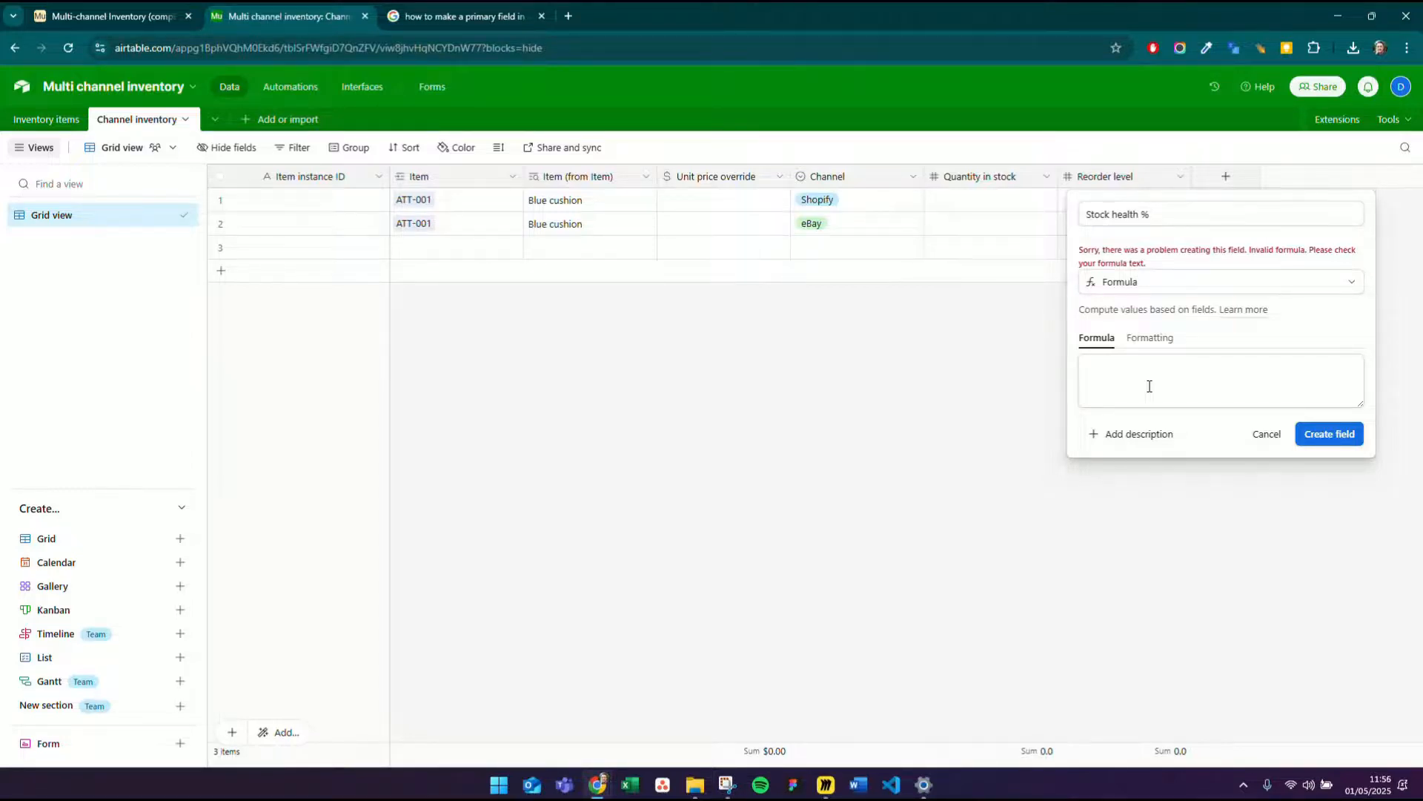
key(alt+Tab)
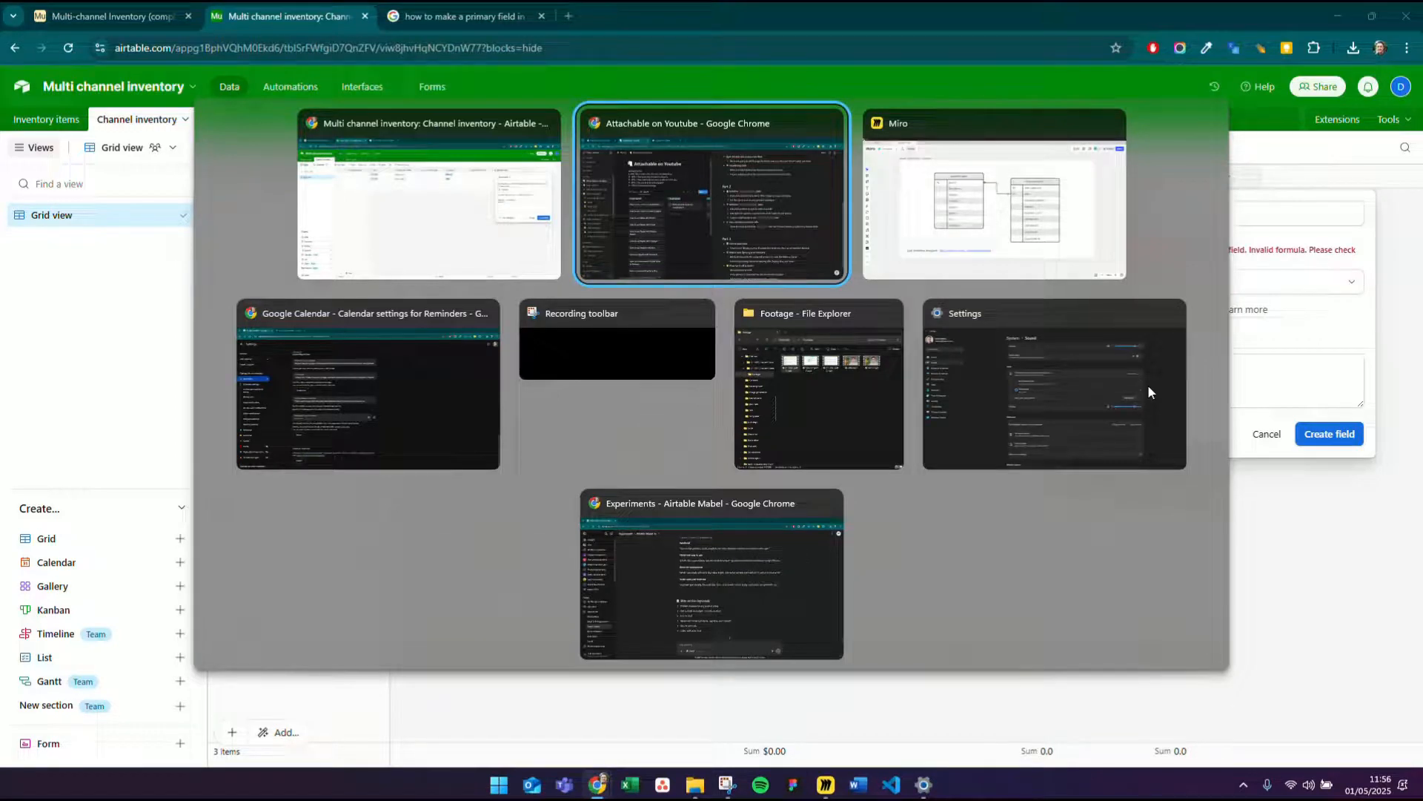
key(alt+Tab)
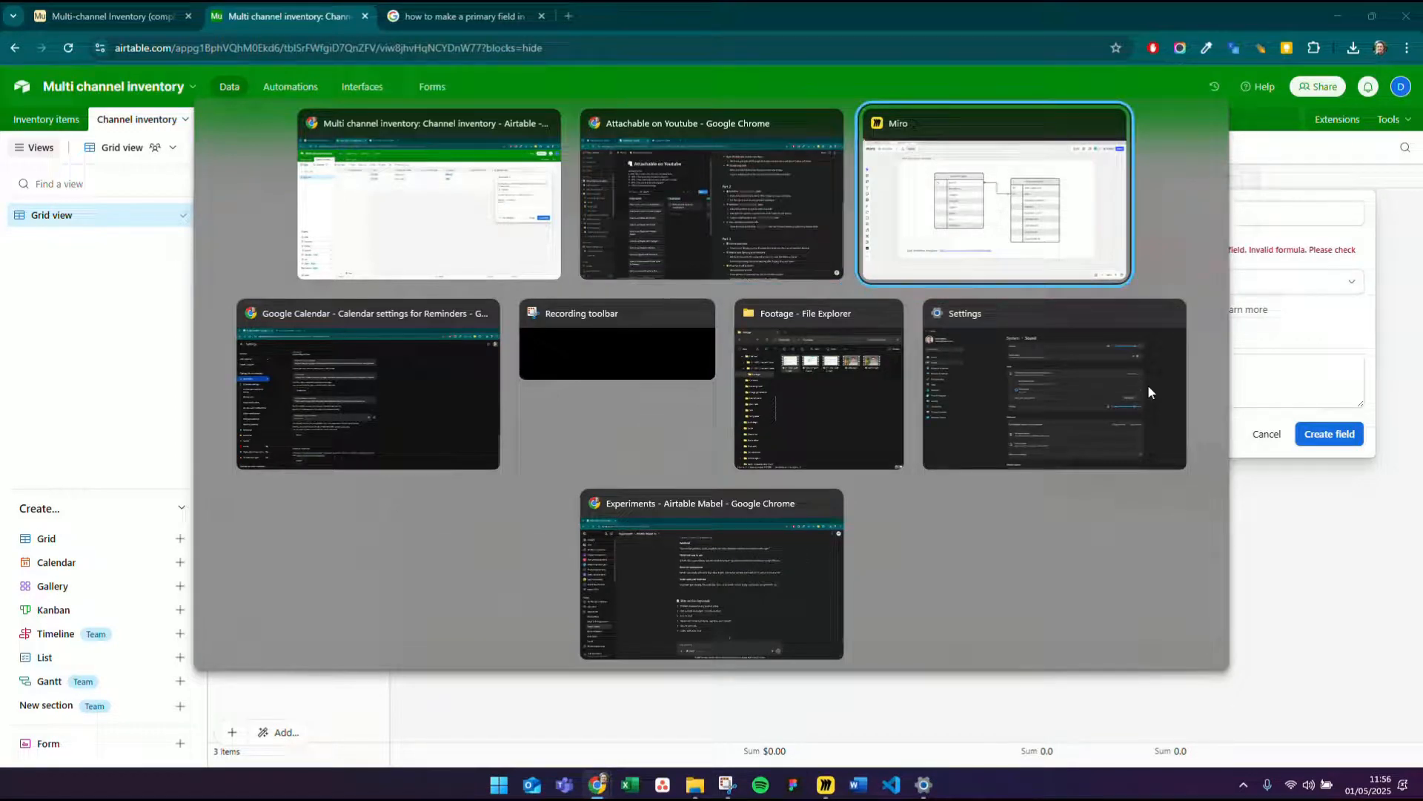
key(Escape)
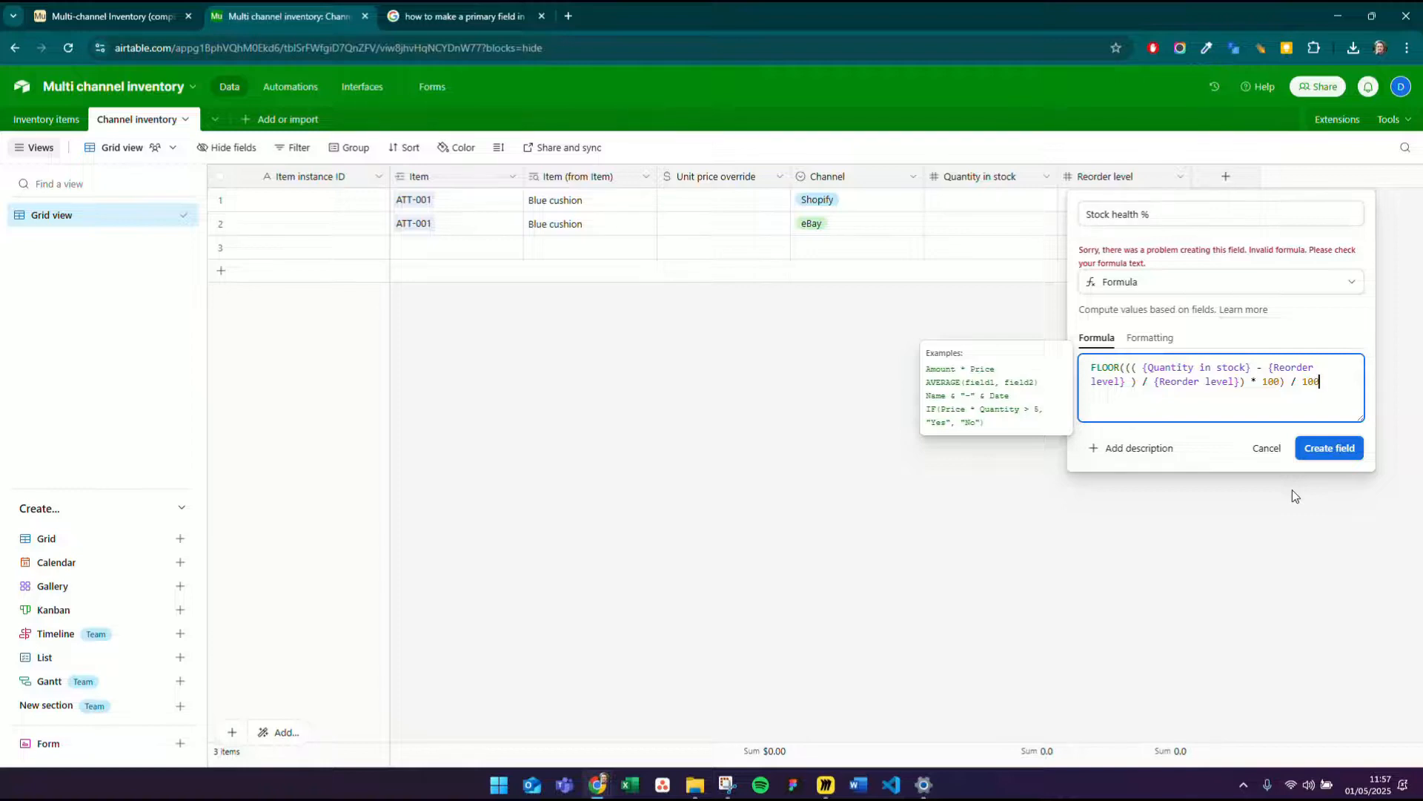
click(1328, 448)
- Add a formula field named "Stock health" with nested IFs returning status labels for {Quantity in stock} = 0, <= {Reorder level}, <= {Reorder level} * 1.1, and otherwise
click(1340, 176)
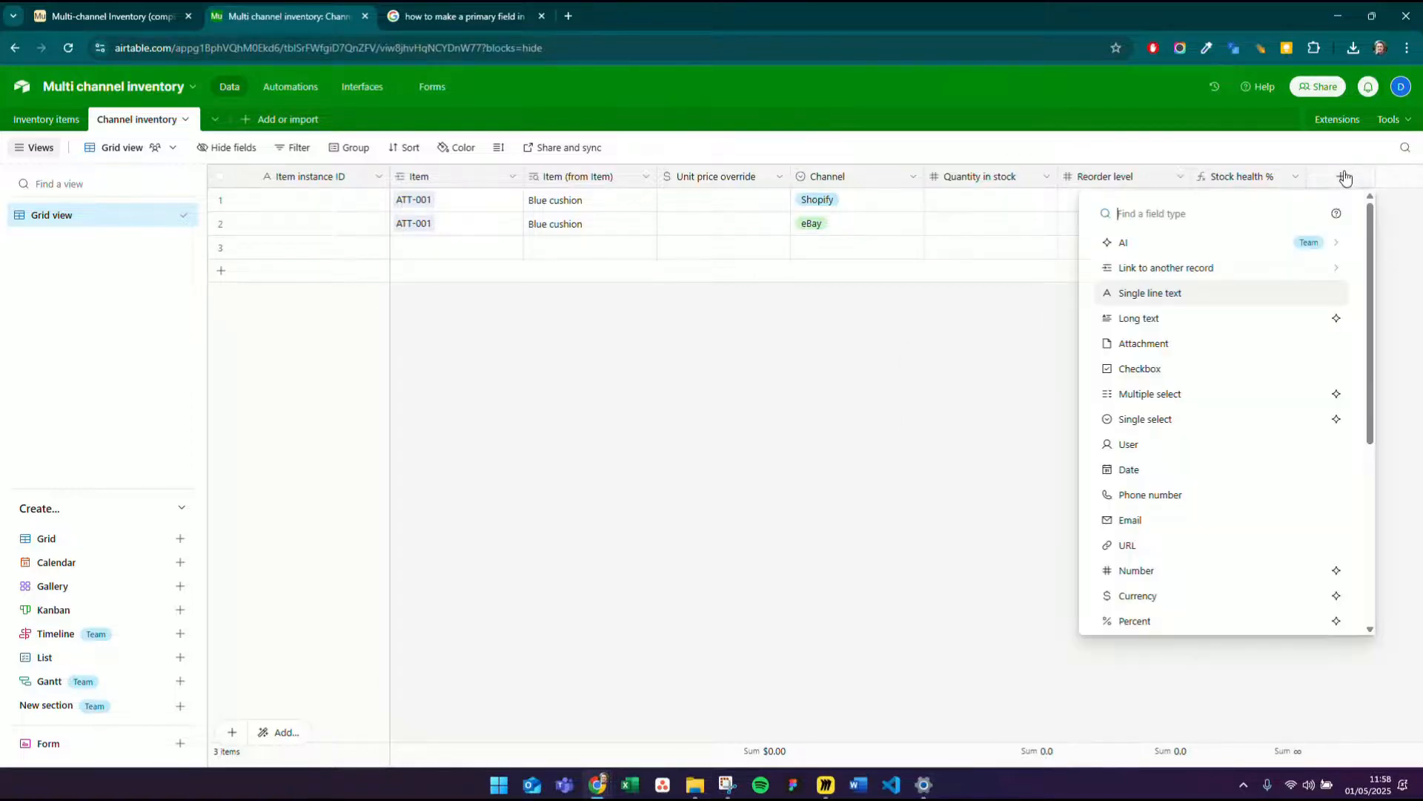
scroll(1169, 445, down, 1)
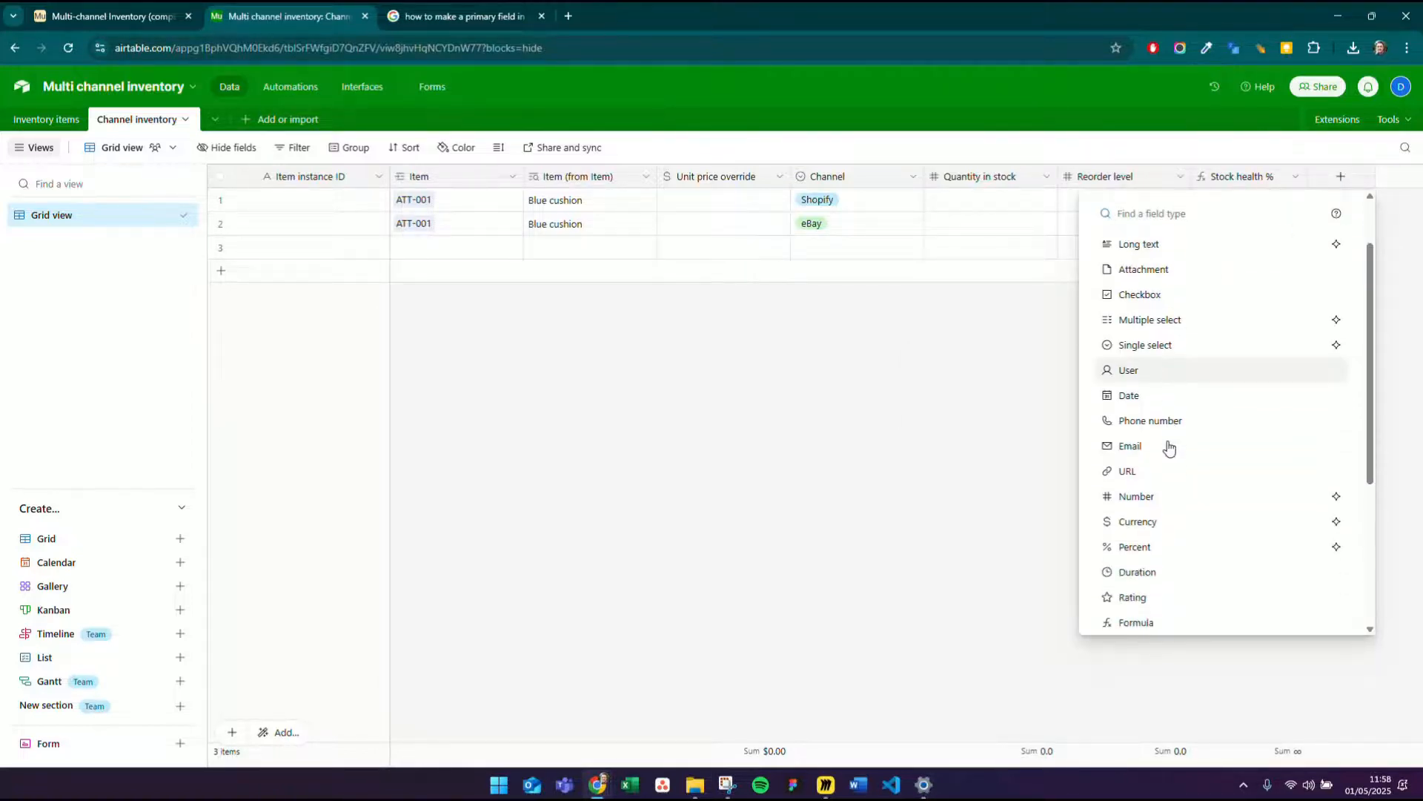
scroll(1149, 489, down, 1)
click(1130, 567)
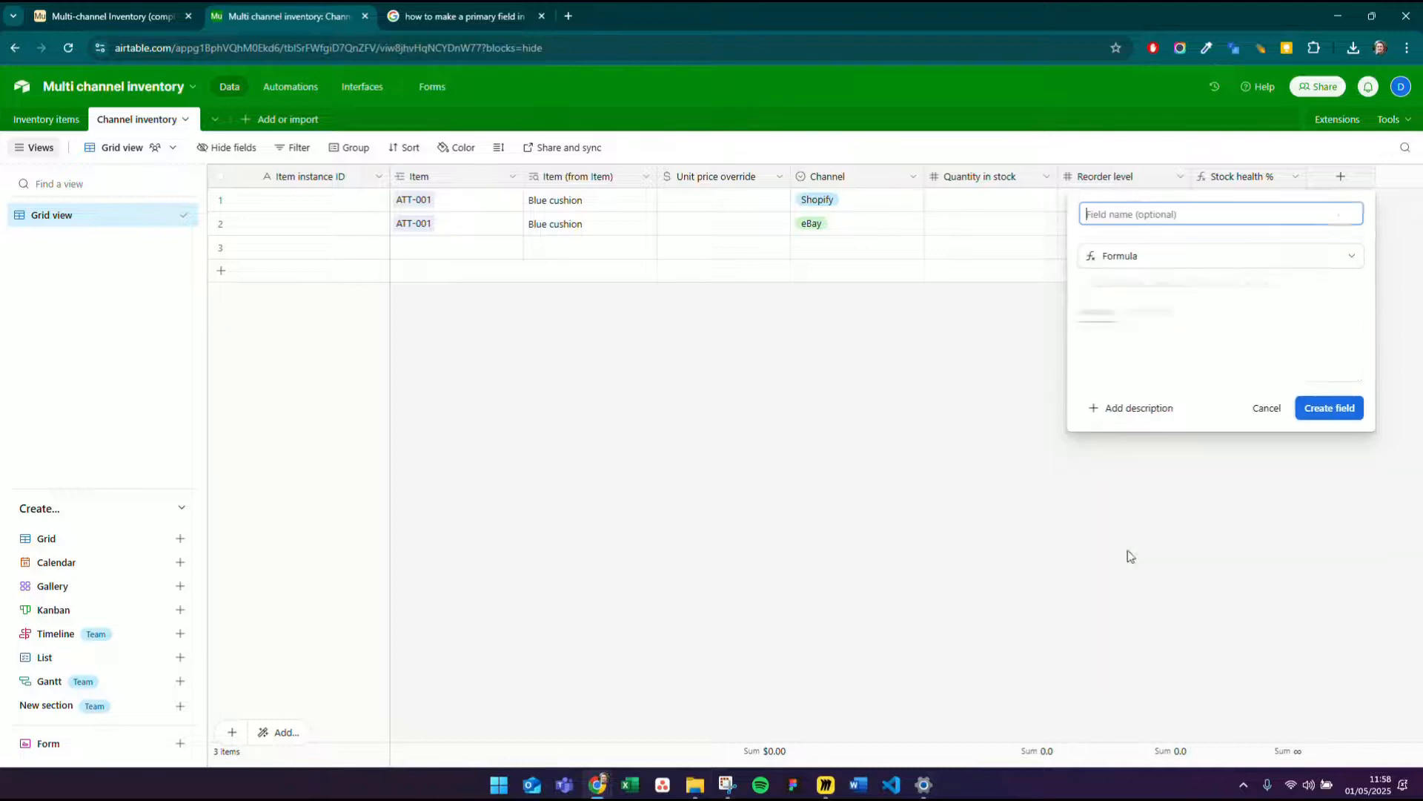
text(Stock health)
click(1090, 337)
text(IF({Quantity in stock} = 0,     "⚠️ Out of stock – re-order now",     IF({Quantity in stock} <= {Reorder level},         "🔴 Low – re-order now",         IF({Quantity in stock} <= {Reorder level} * 1.1,             "🟠 Getting low – re-order soon",             "🟢 Stock levels OK"         )     ) ))
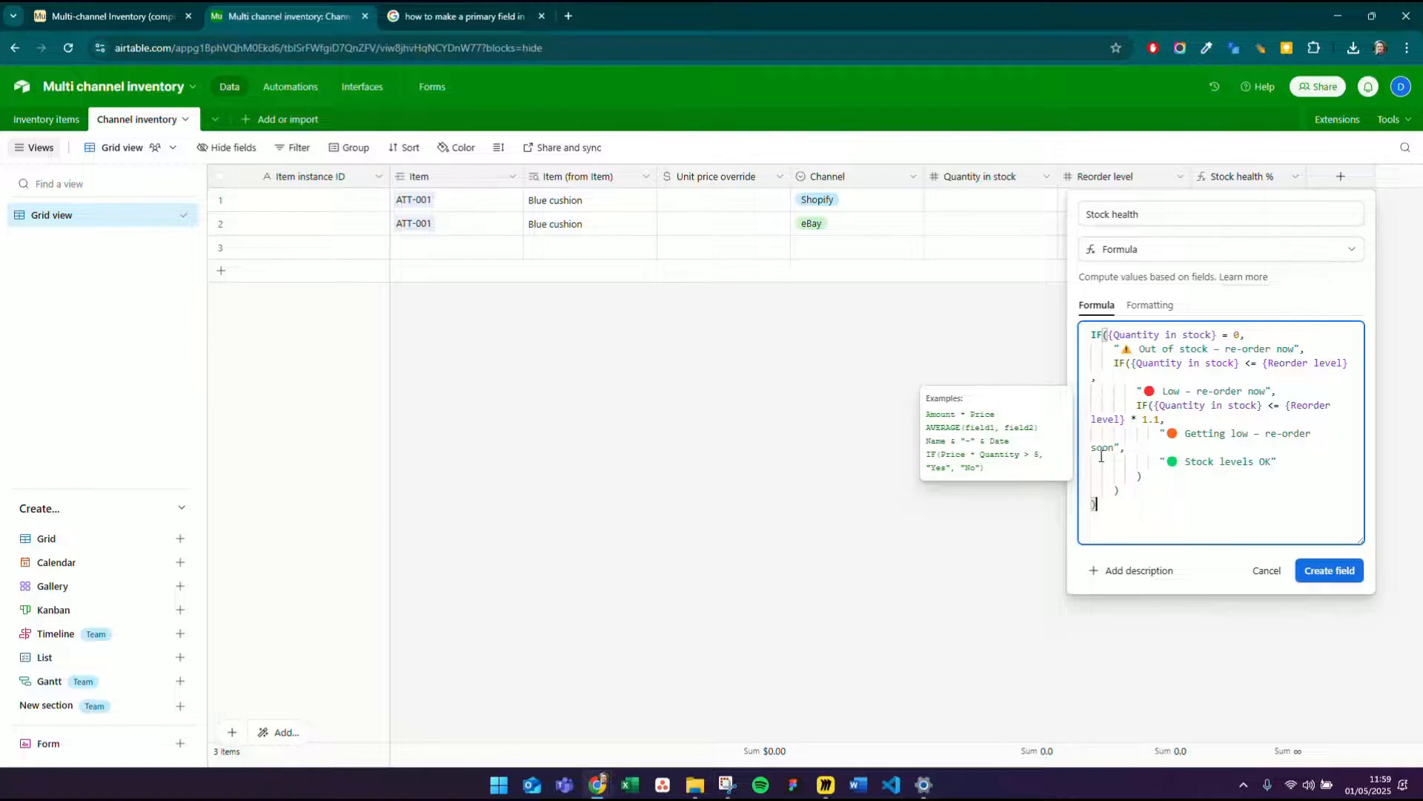
click(1311, 582)
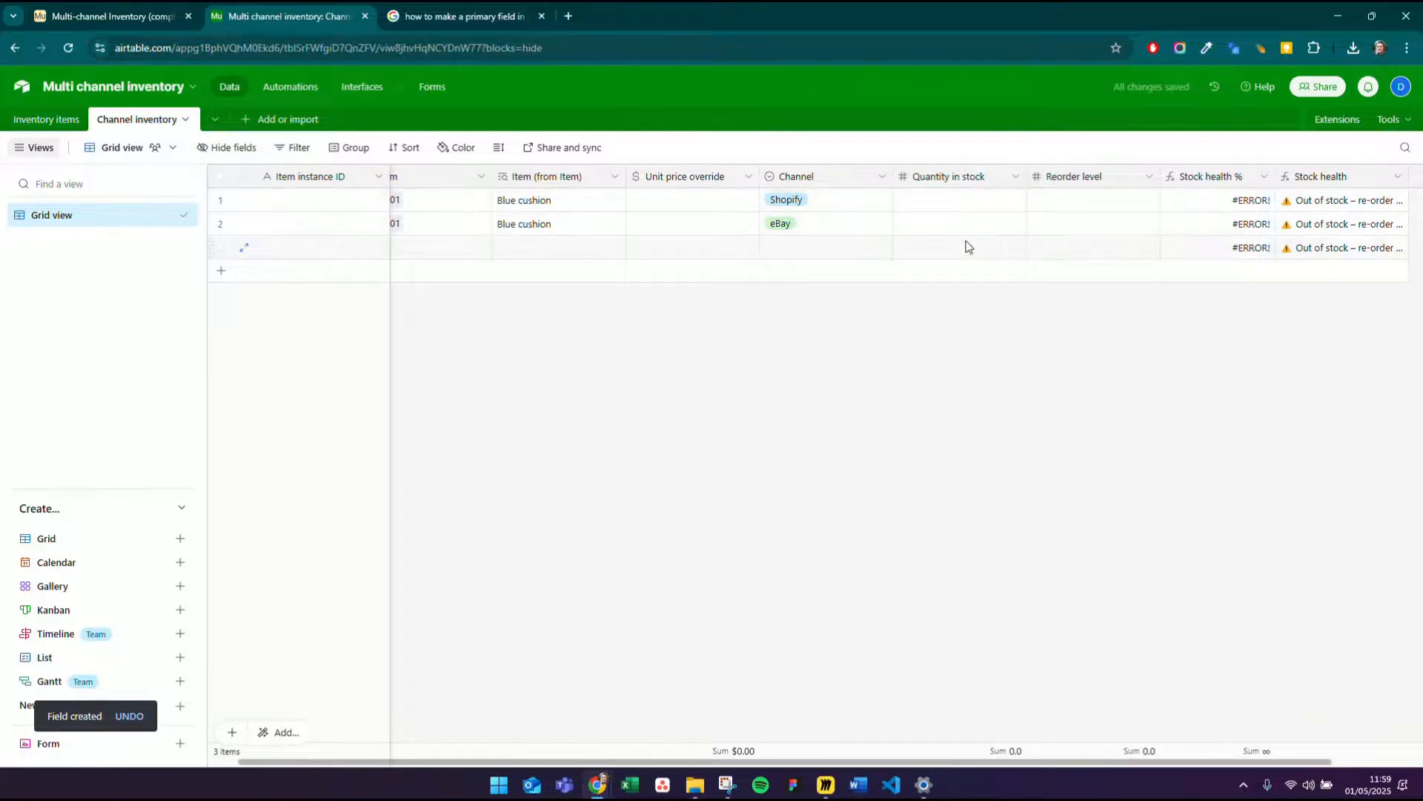
- Narrow the Quantity in stock, Reorder level, Unit price override and Channel columns, and check the planned fields in the Miro diagram
drag(1026, 175, 1013, 176)
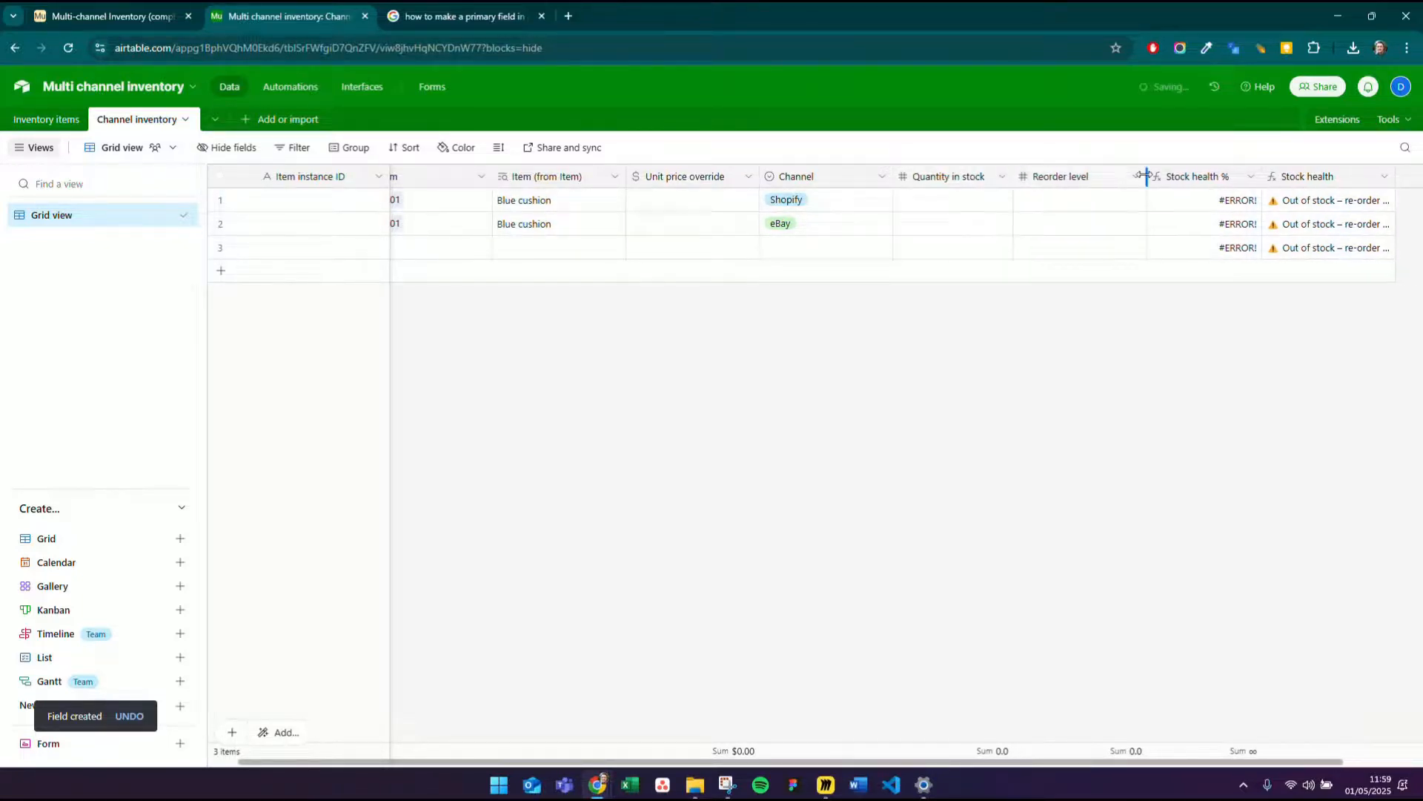
drag(1146, 176, 1130, 176)
key(alt+Tab)
click(1059, 265)
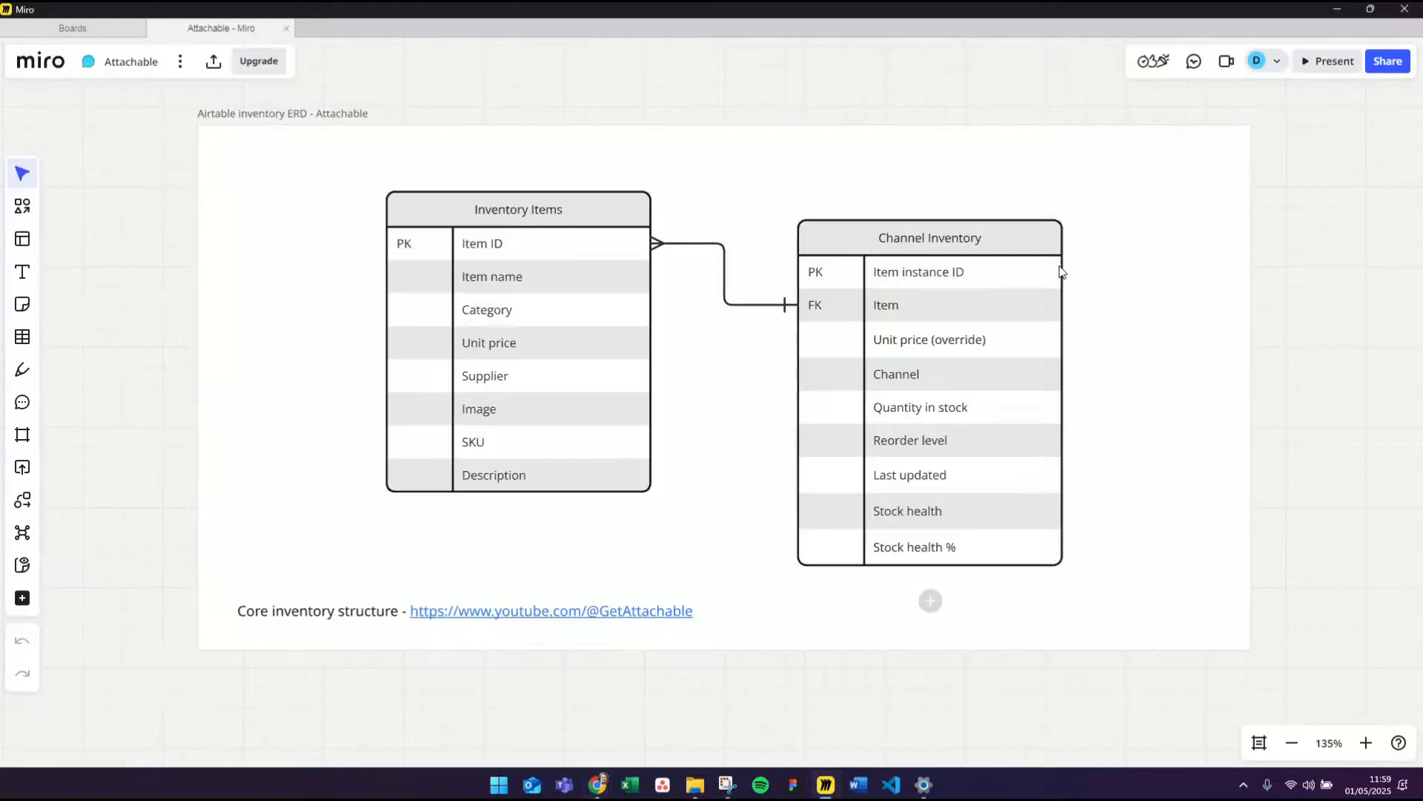
key(alt+Tab)
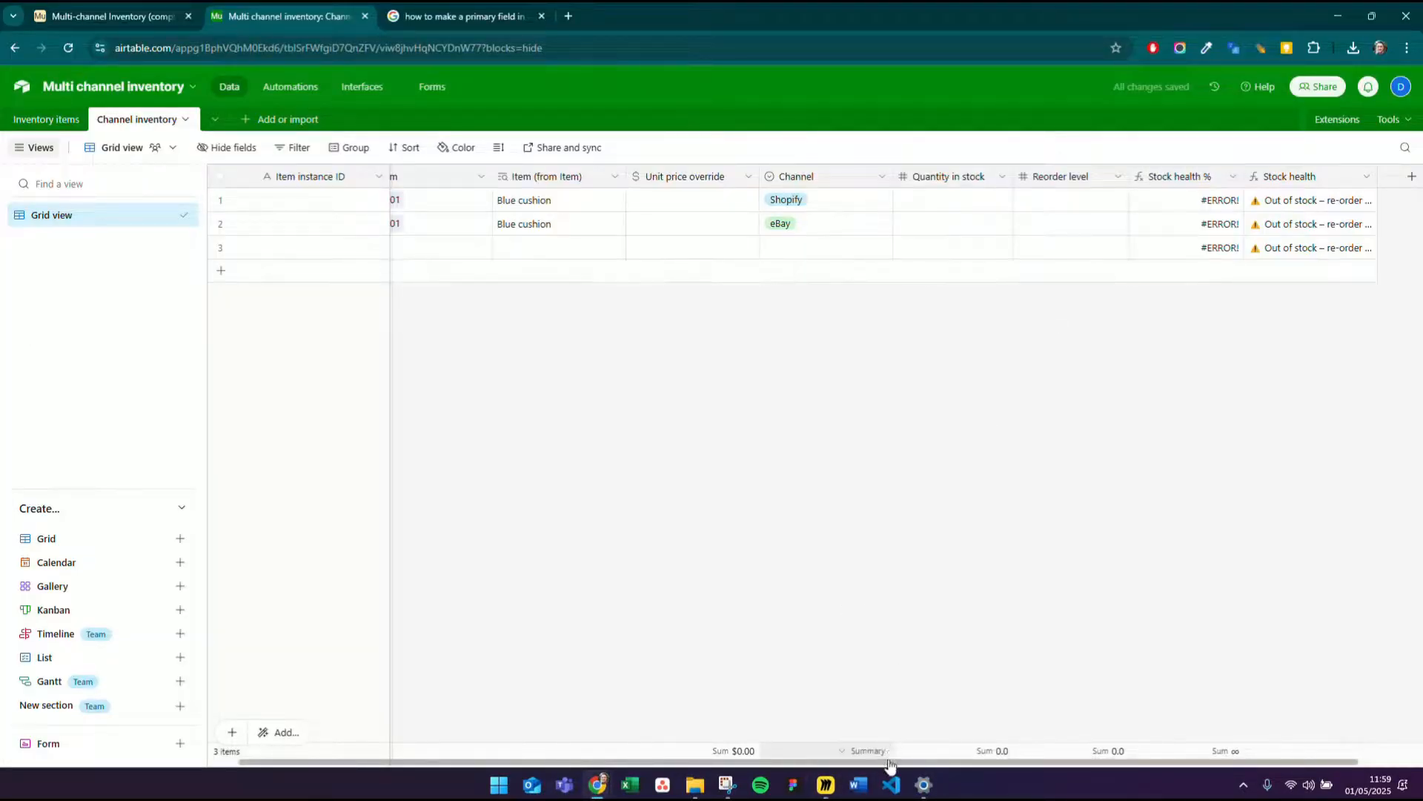
drag(891, 765, 742, 764)
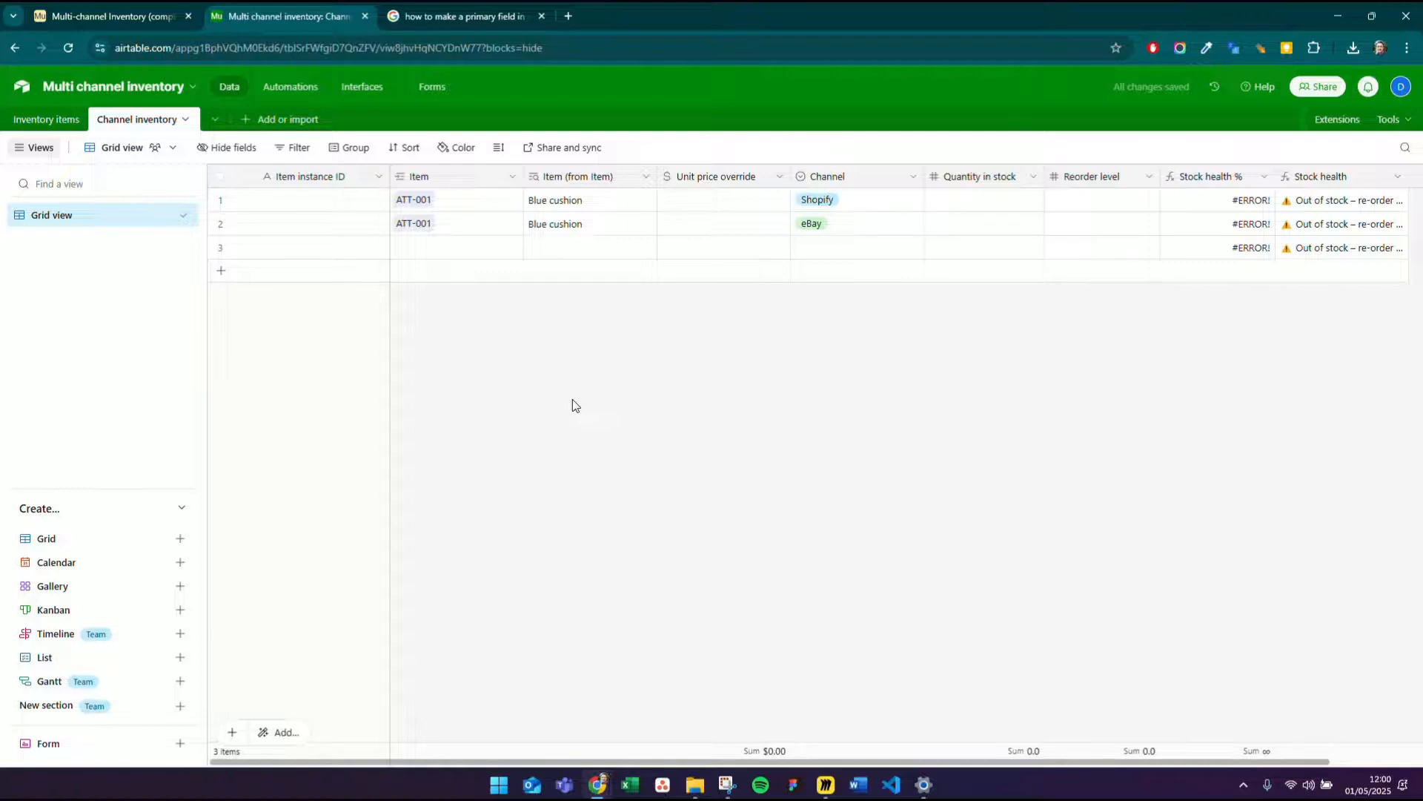
drag(924, 178, 855, 178)
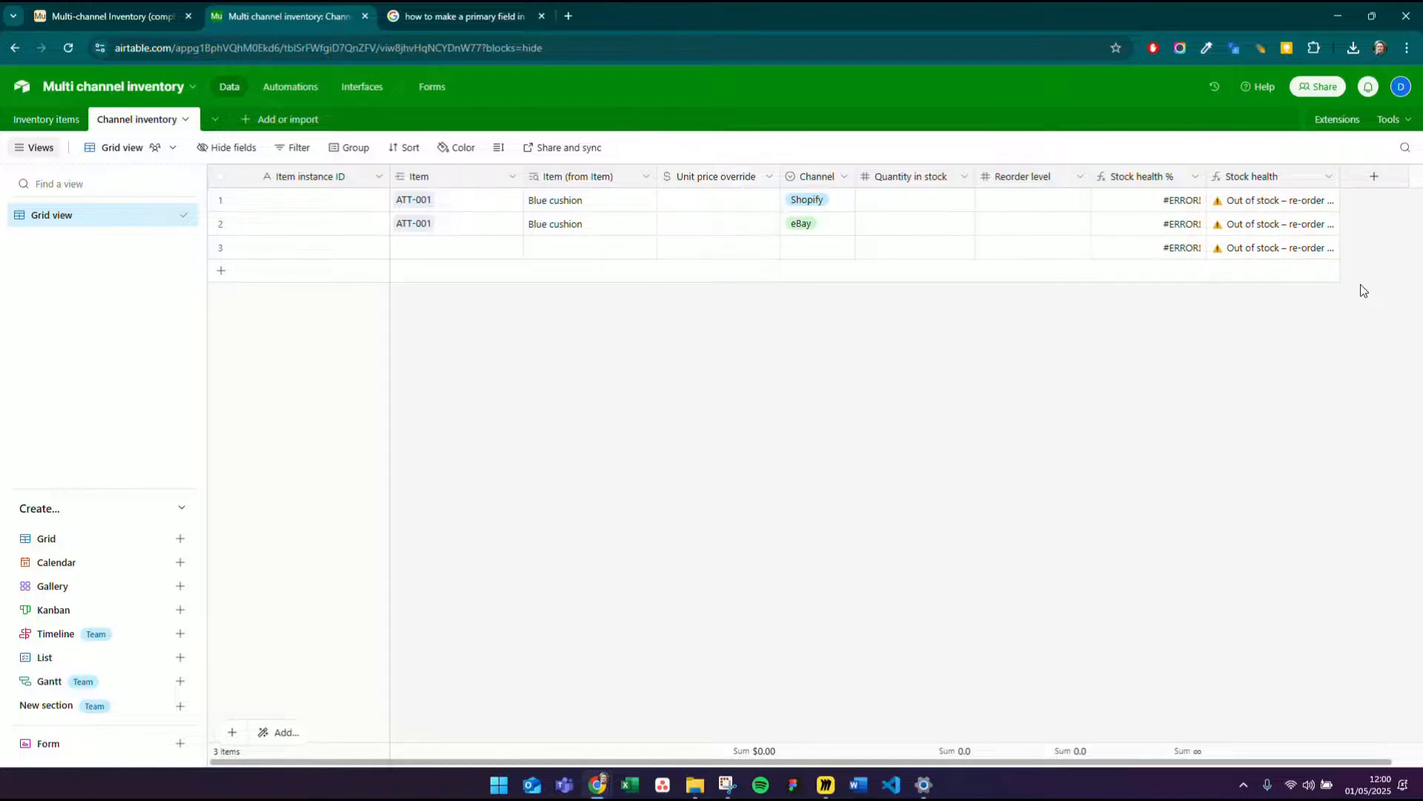
- Add a lookup field showing the linked Item's Unit price and place it just before Unit price override in Channel inventory
click(1376, 181)
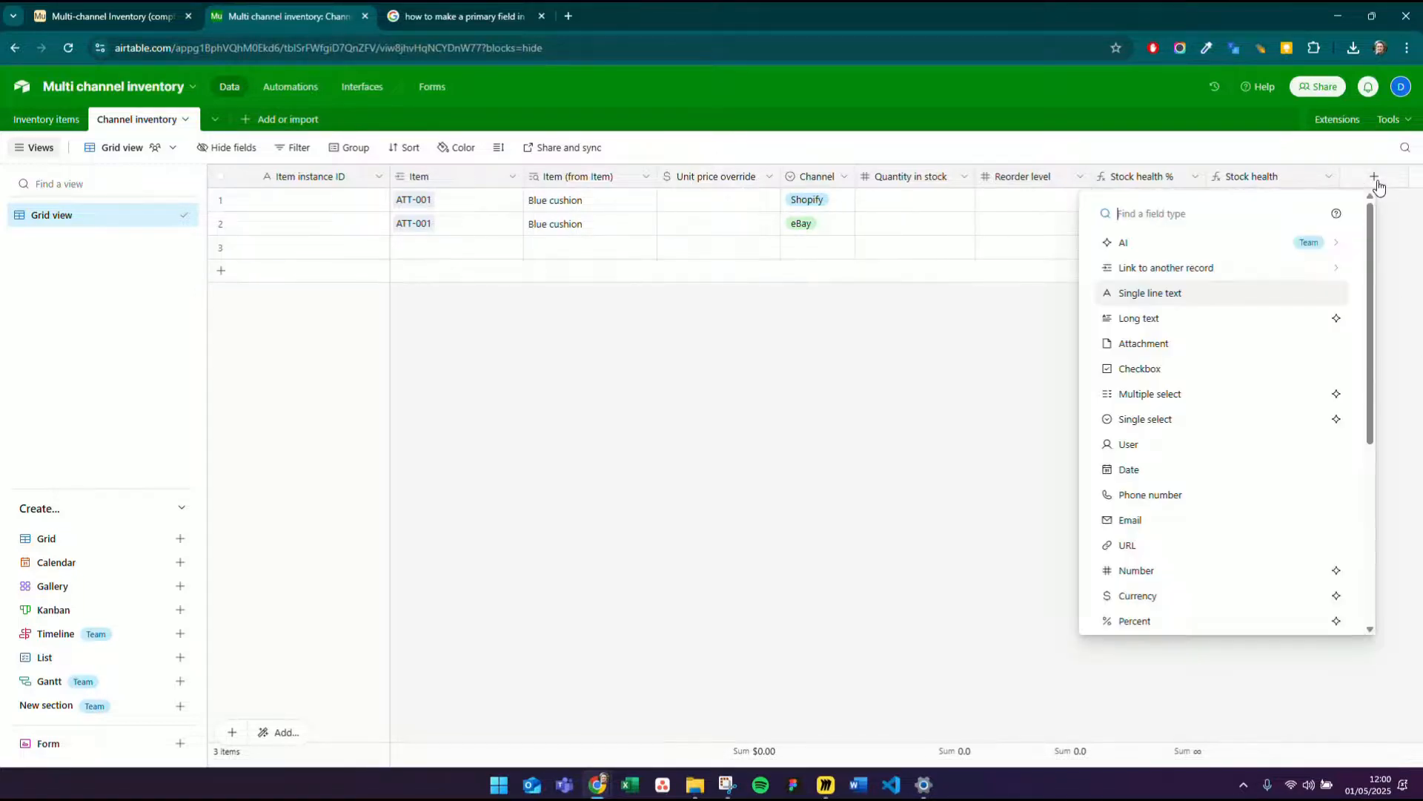
scroll(1211, 436, down, 5)
click(1166, 444)
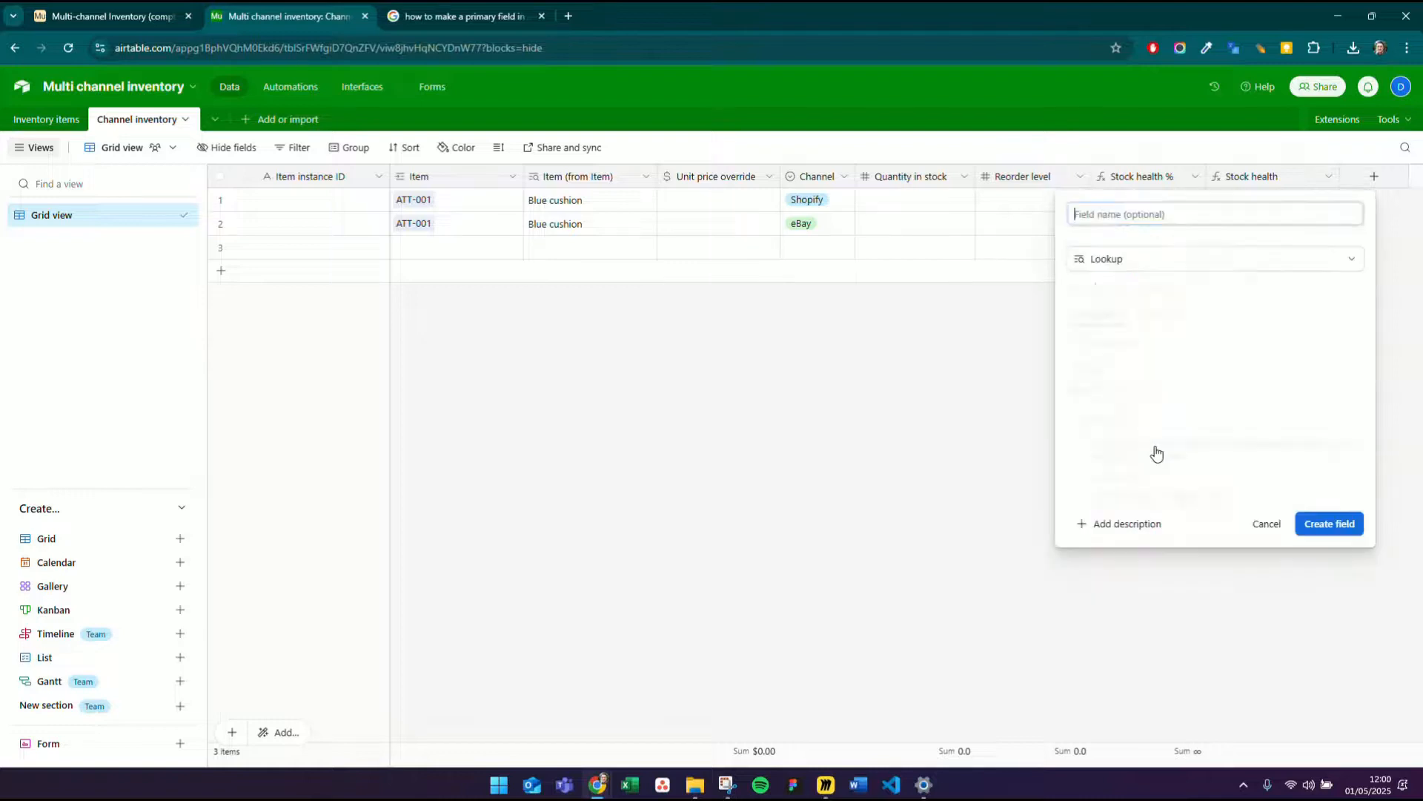
click(1132, 409)
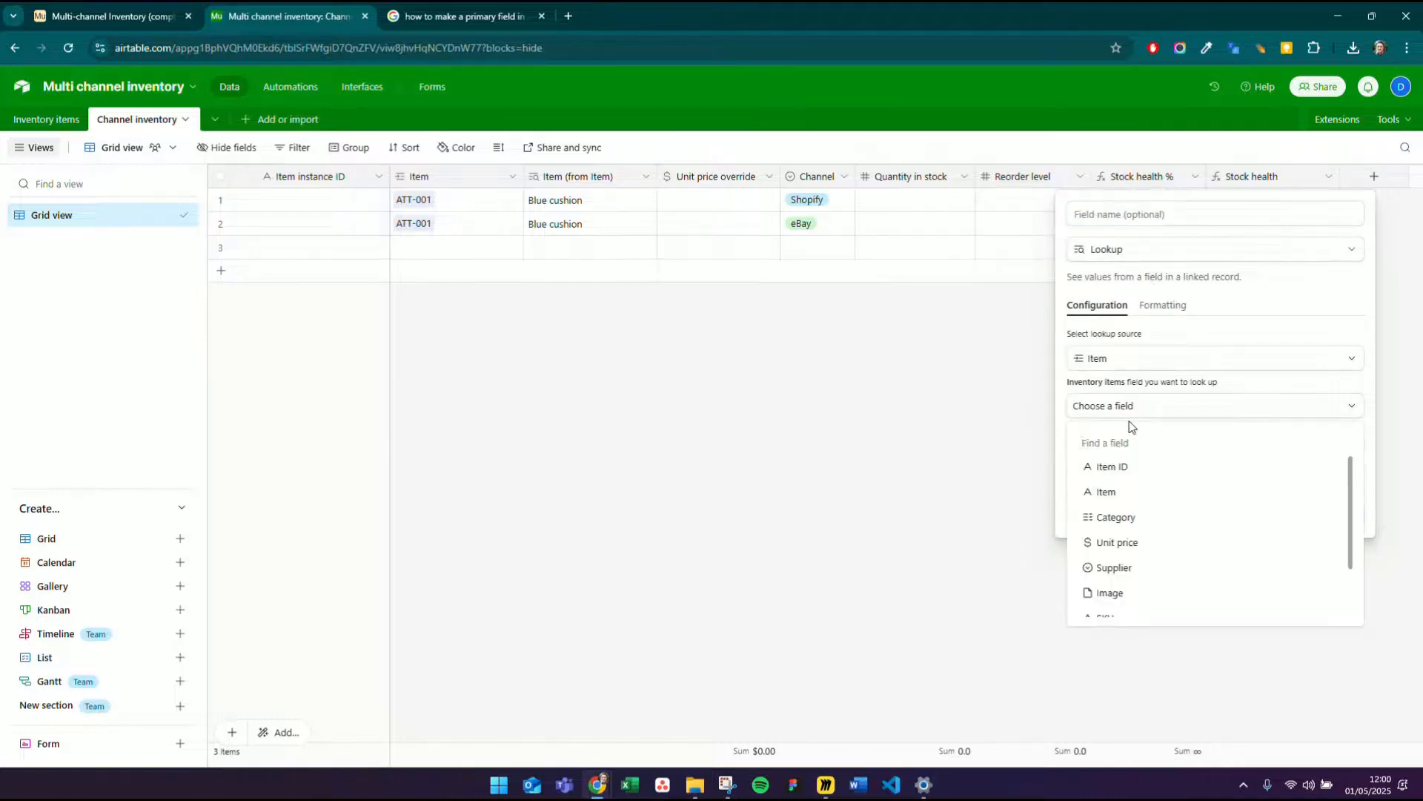
scroll(1137, 522, down, 3)
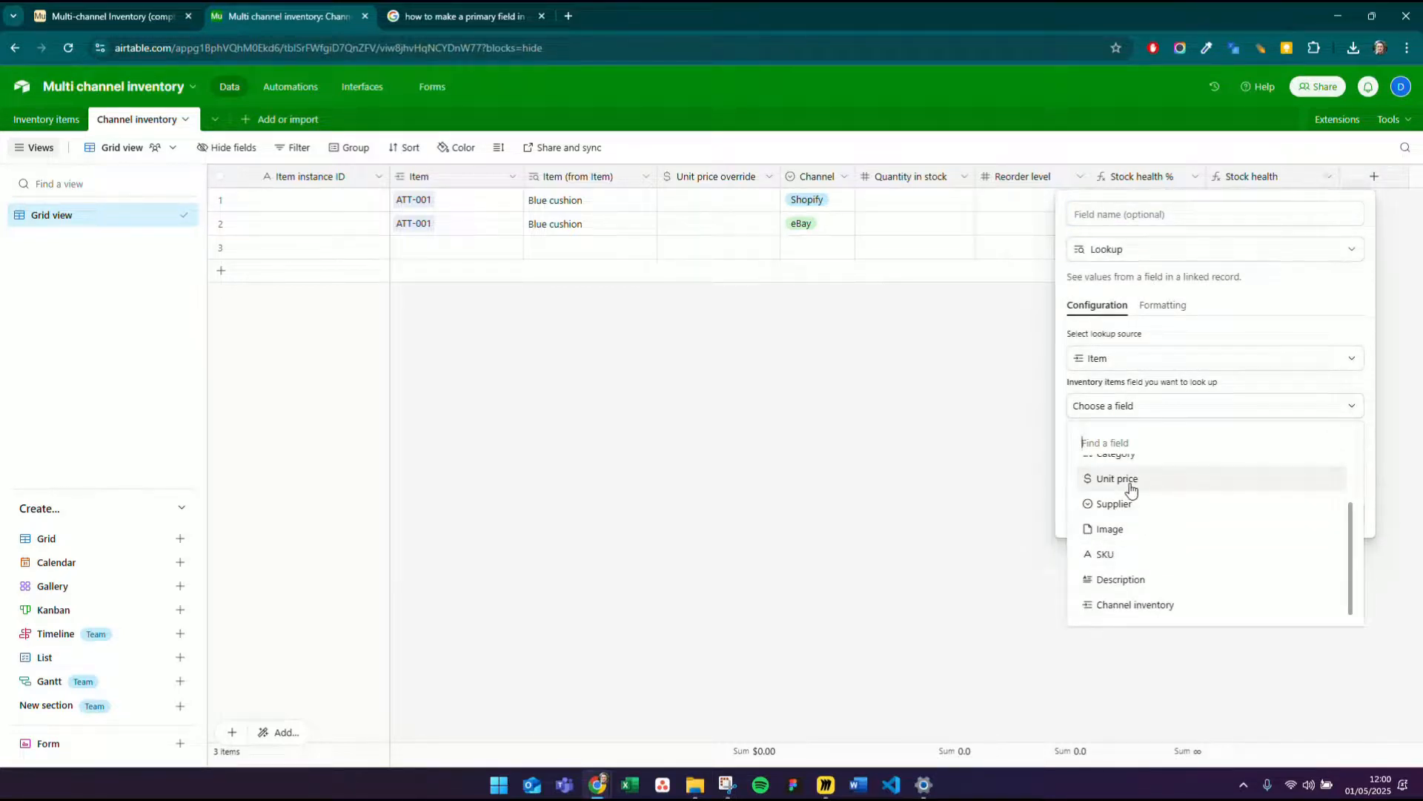
click(1130, 481)
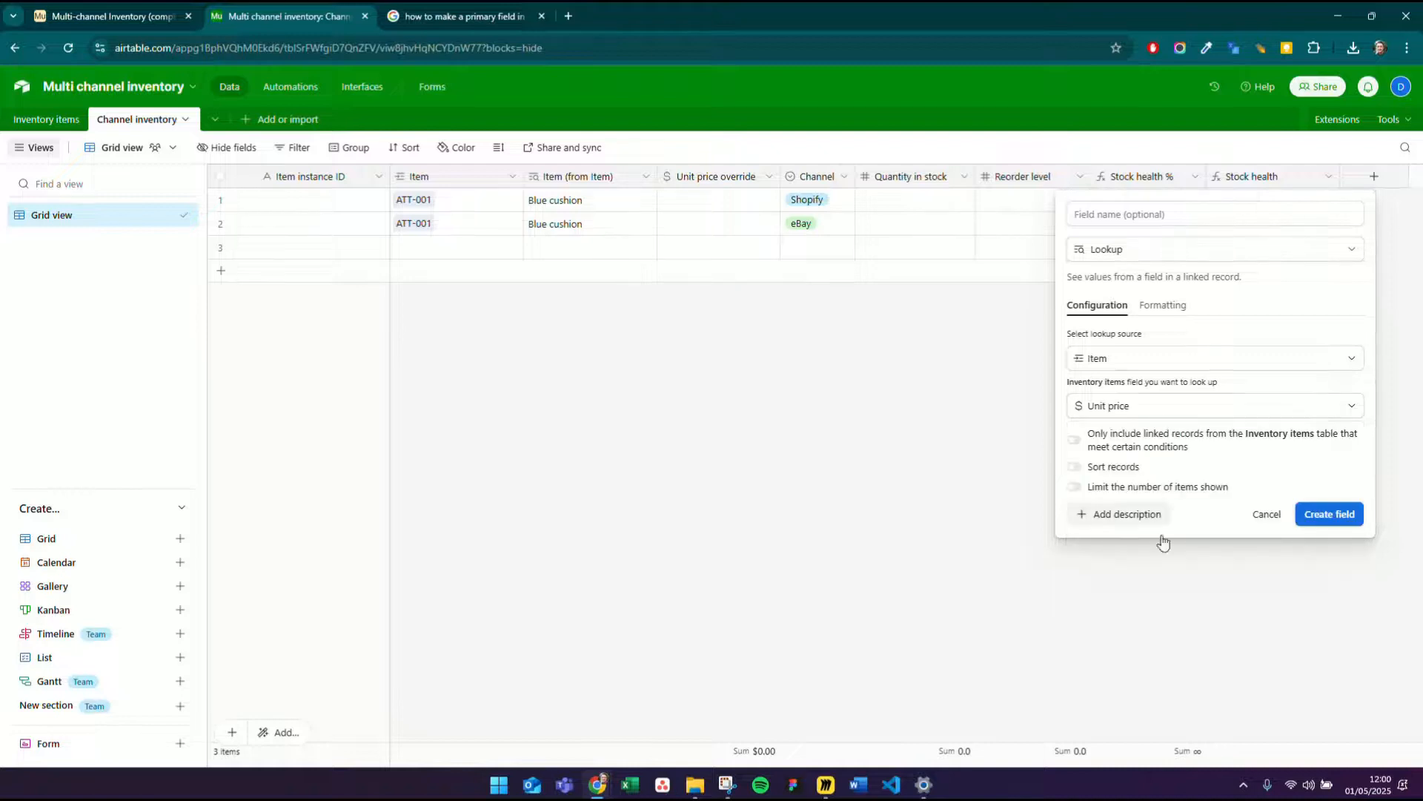
click(1327, 513)
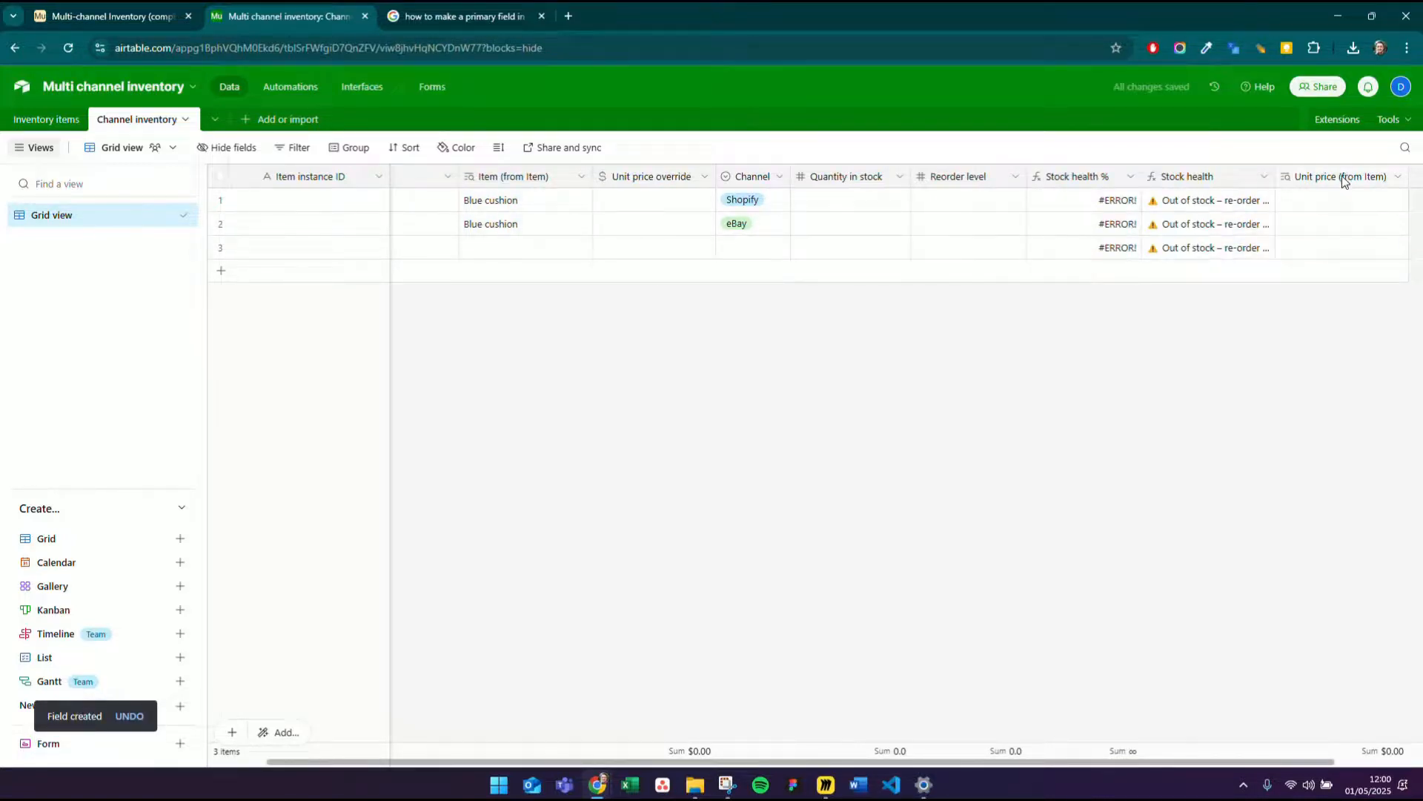
drag(1342, 176, 607, 189)
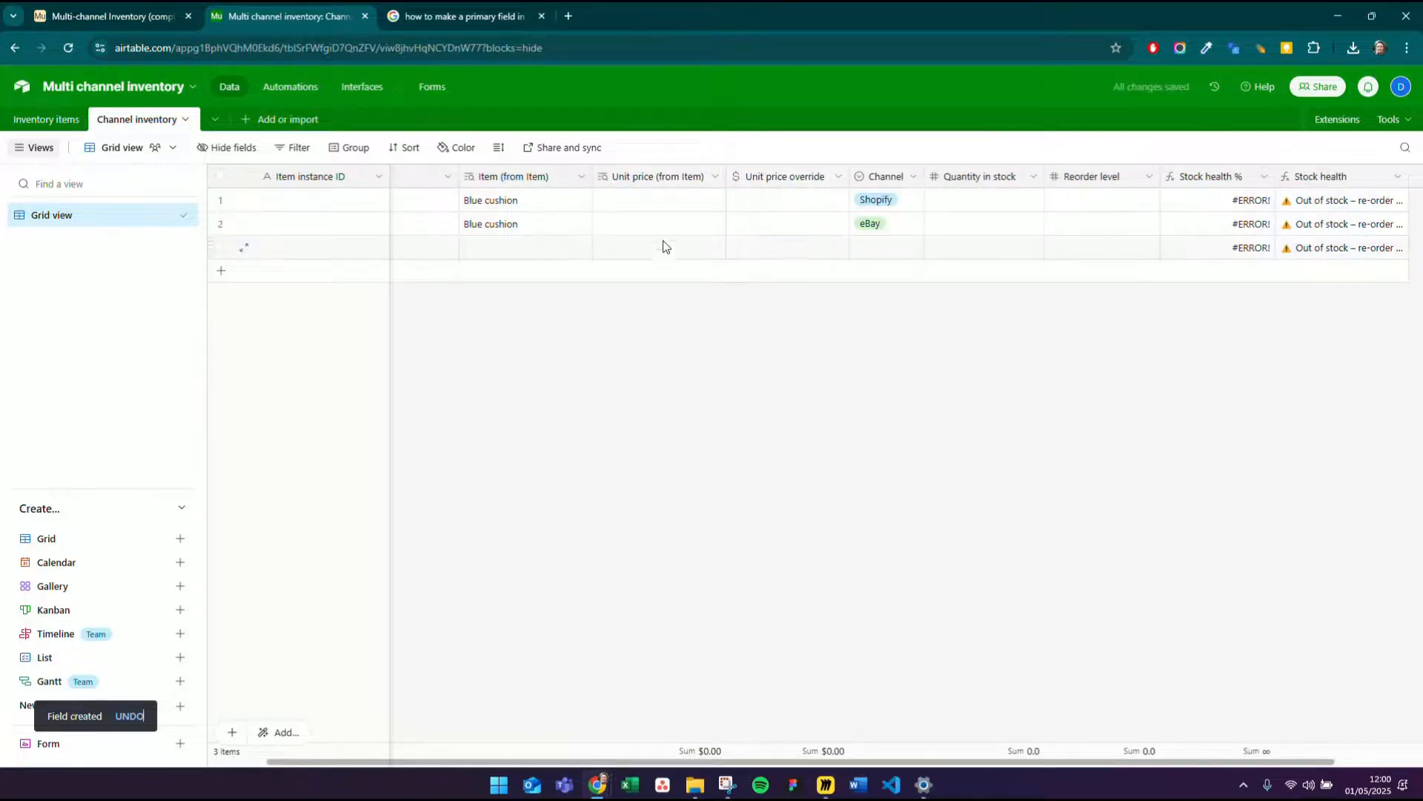
- Set the Unit price of ATT-001 in the Inventory items table to $13.99 and return to the Channel inventory table
click(43, 120)
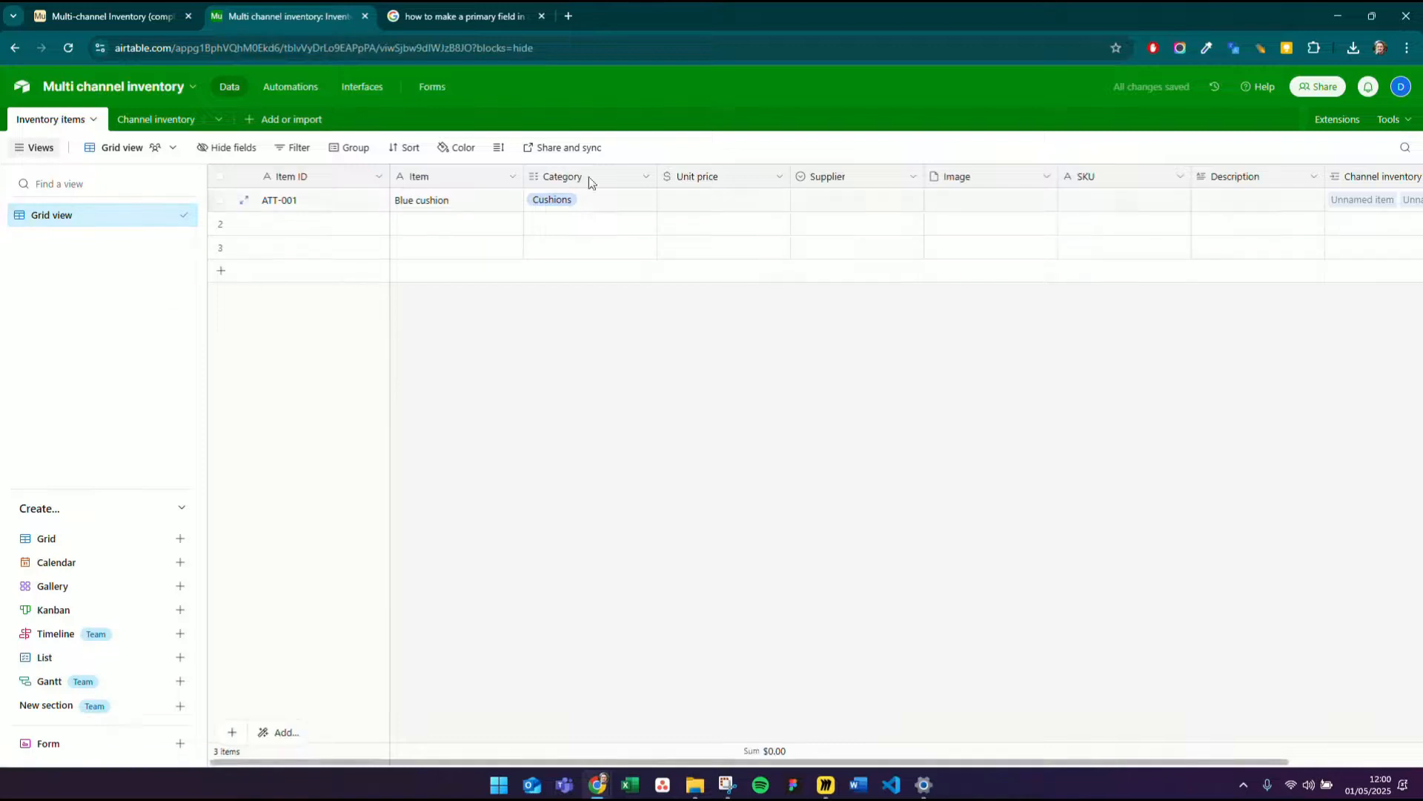
click(756, 211)
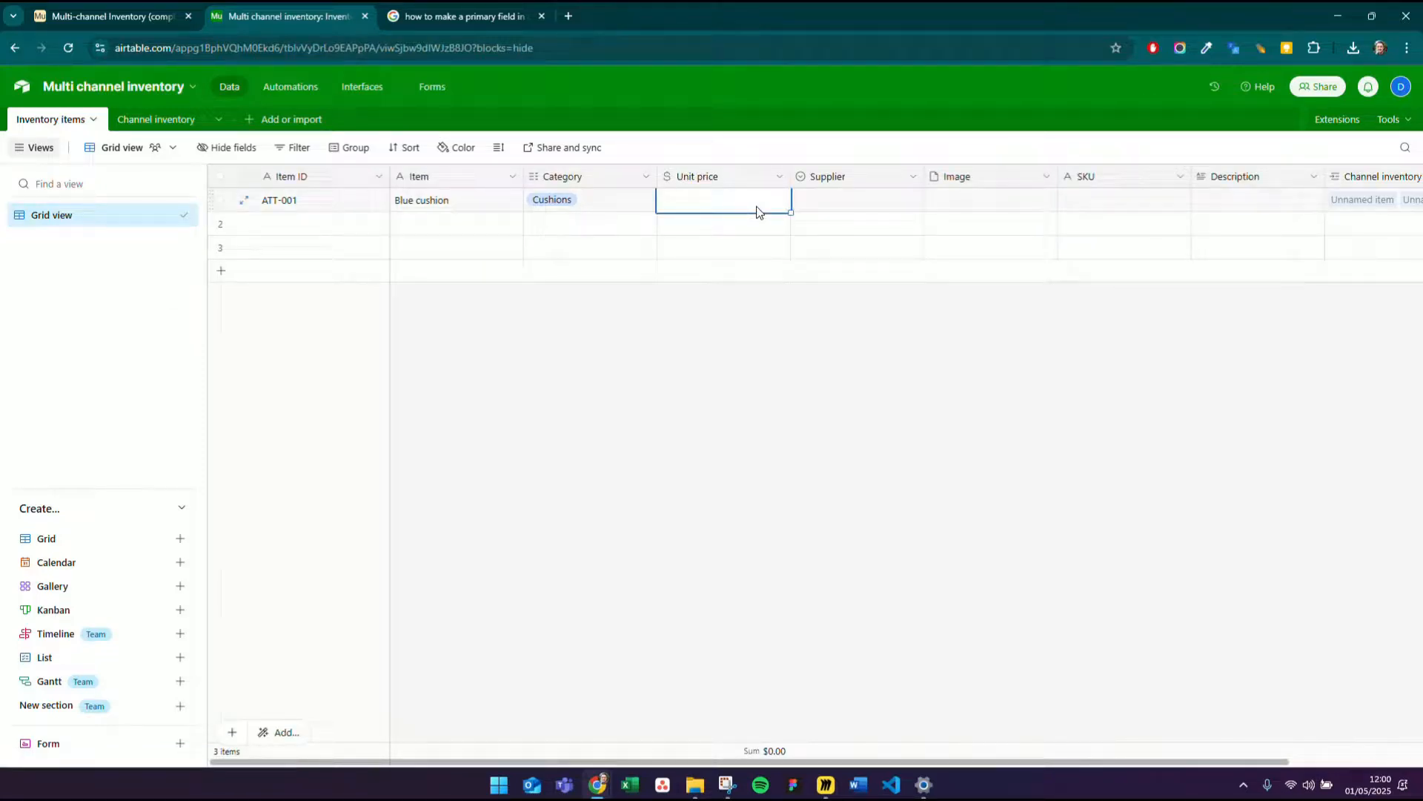
text(13.99)
key(Tab)
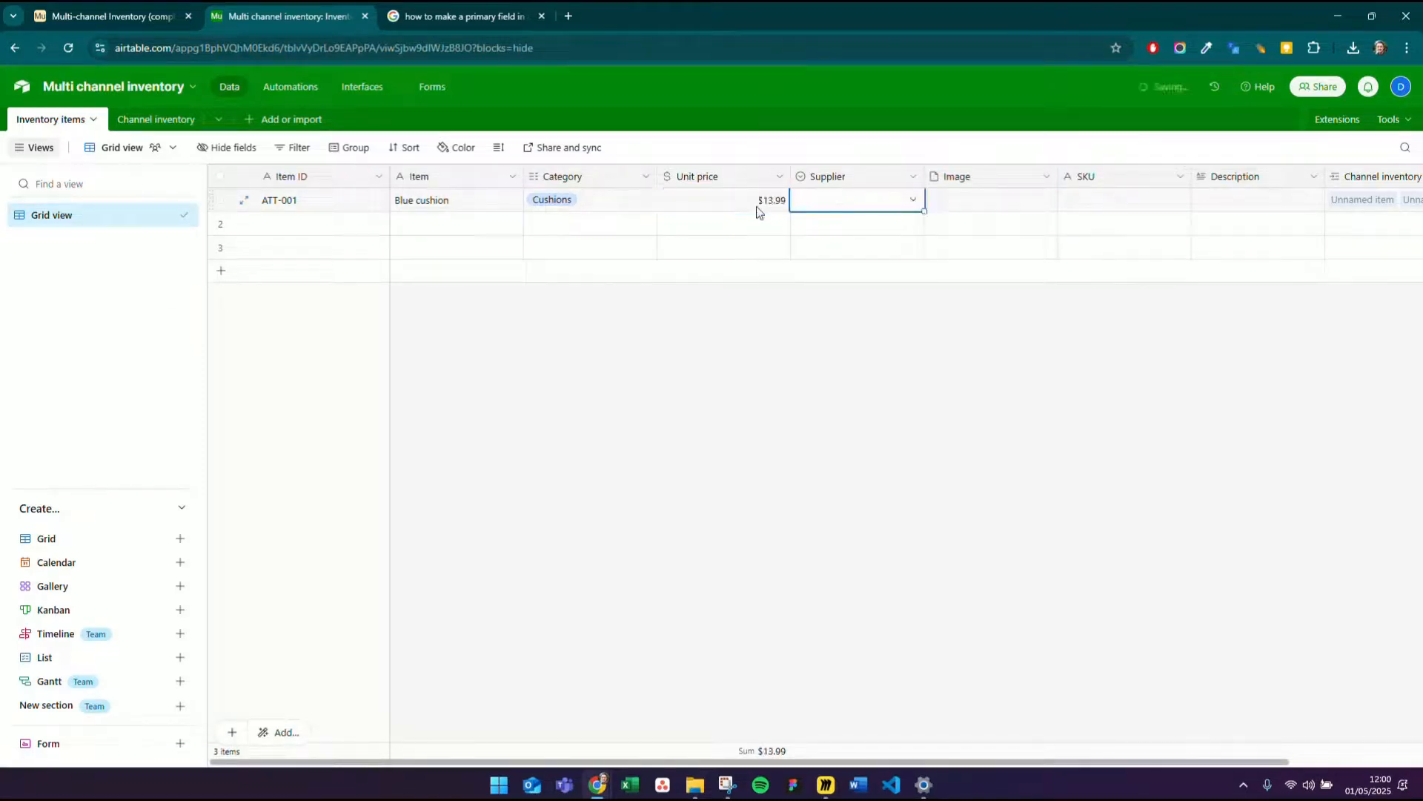
click(152, 120)
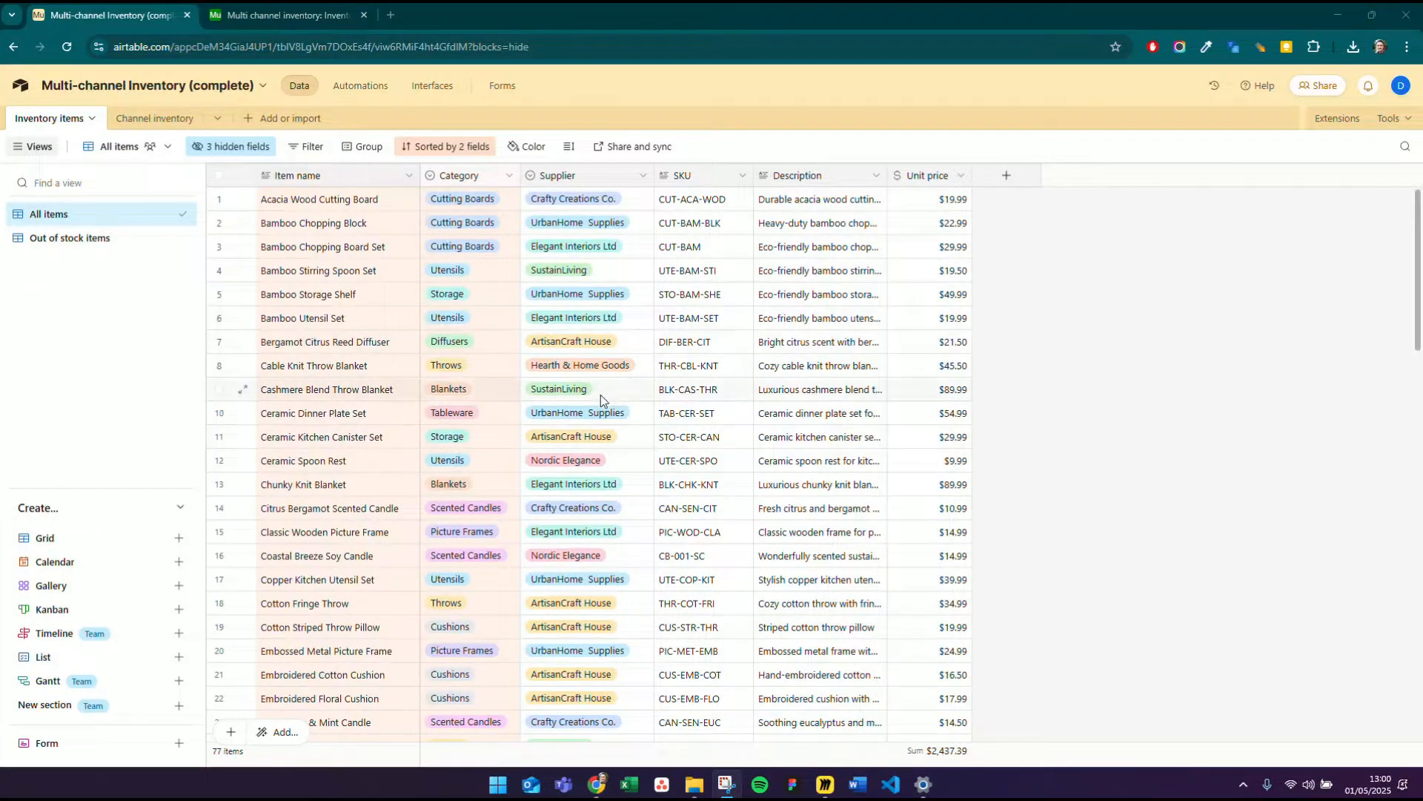
- Look through the items in the Multi-channel Inventory (complete) base and add a blank record to its Channel inventory table
scroll(593, 407, down, 18)
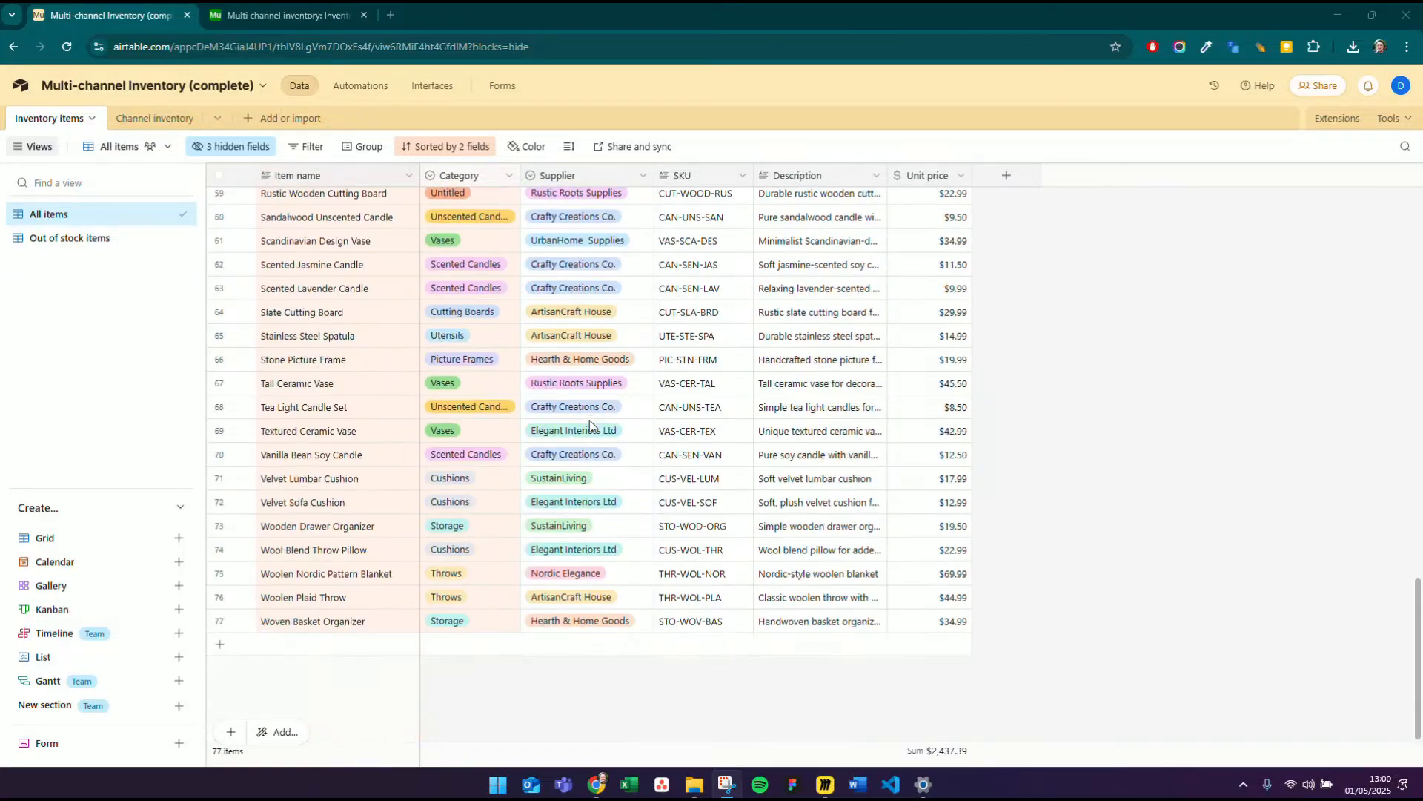
scroll(589, 420, up, 18)
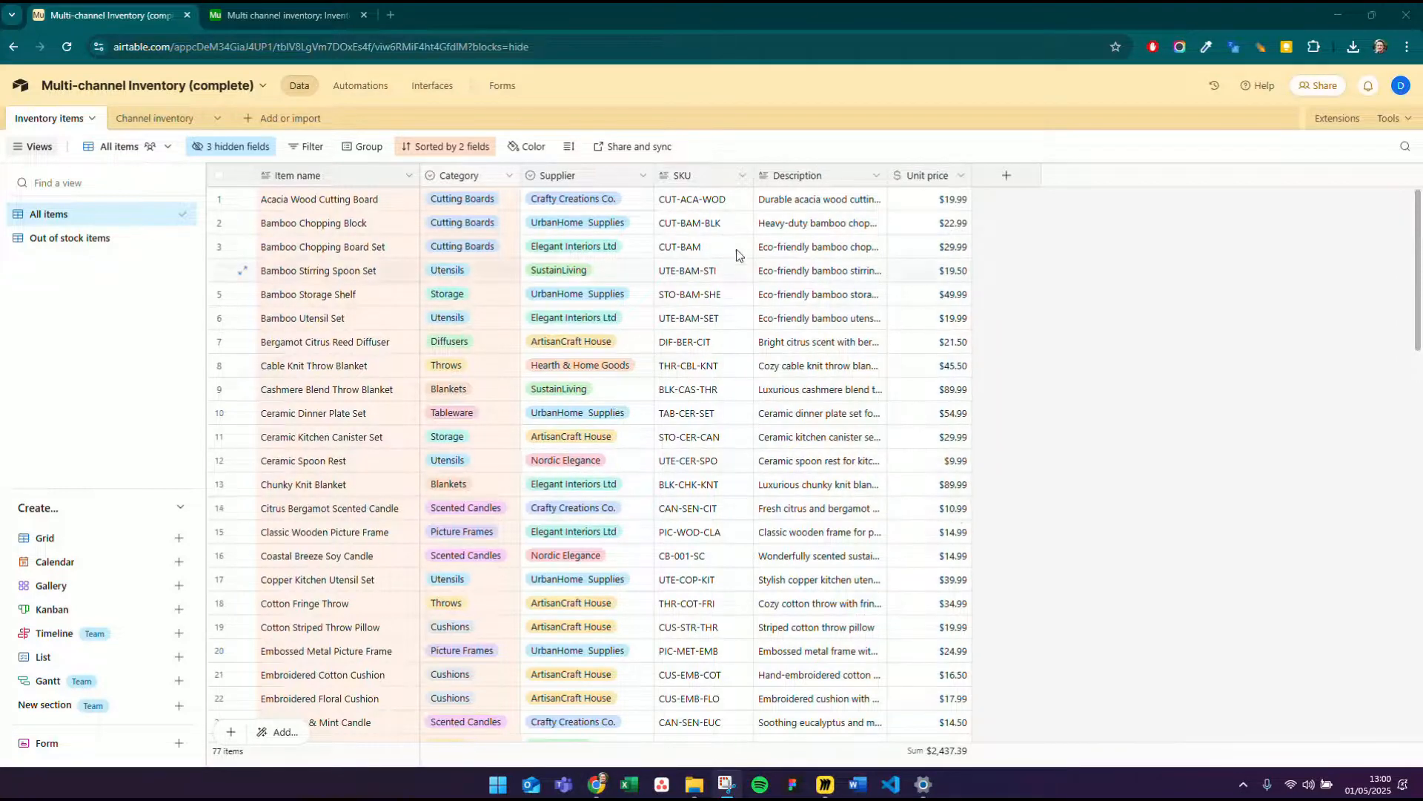
click(157, 123)
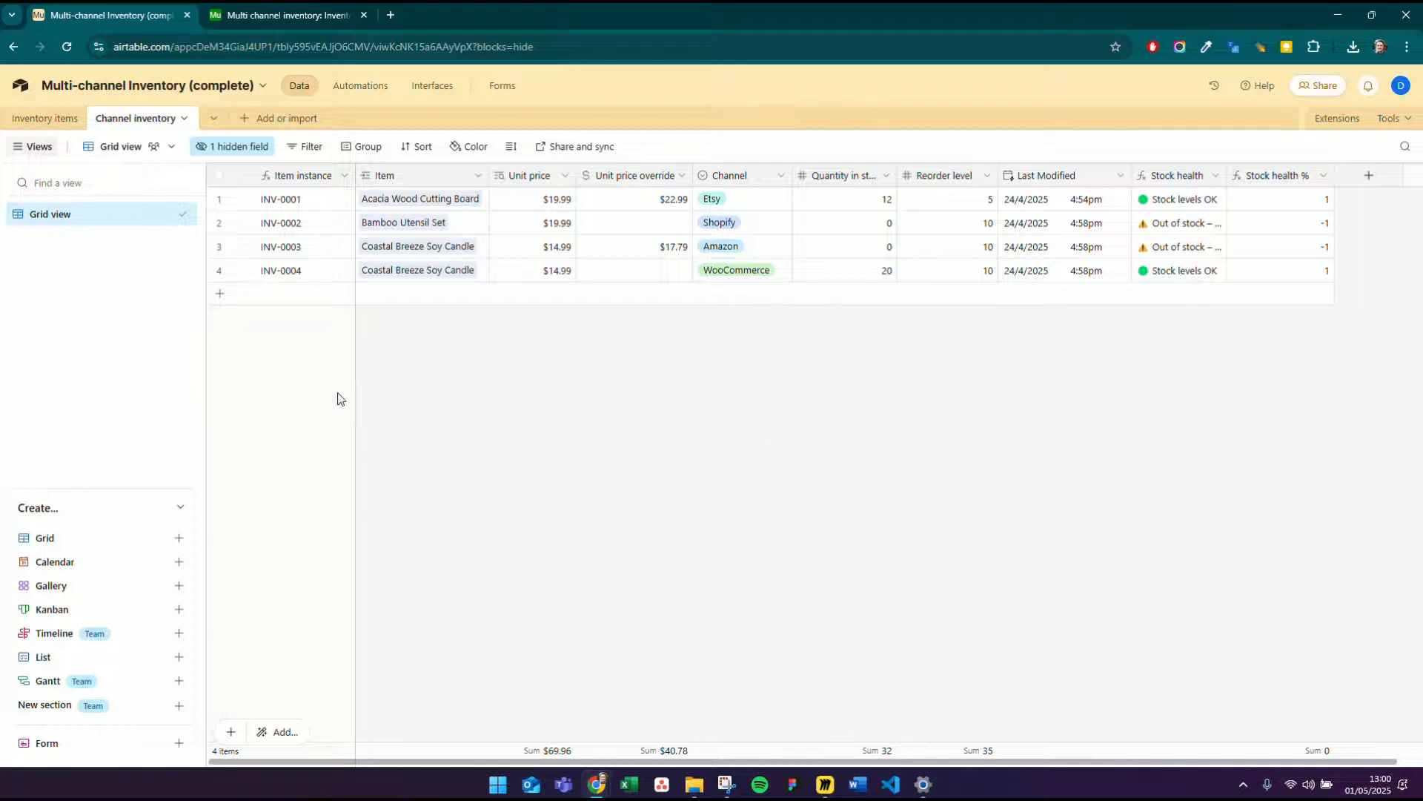
click(220, 294)
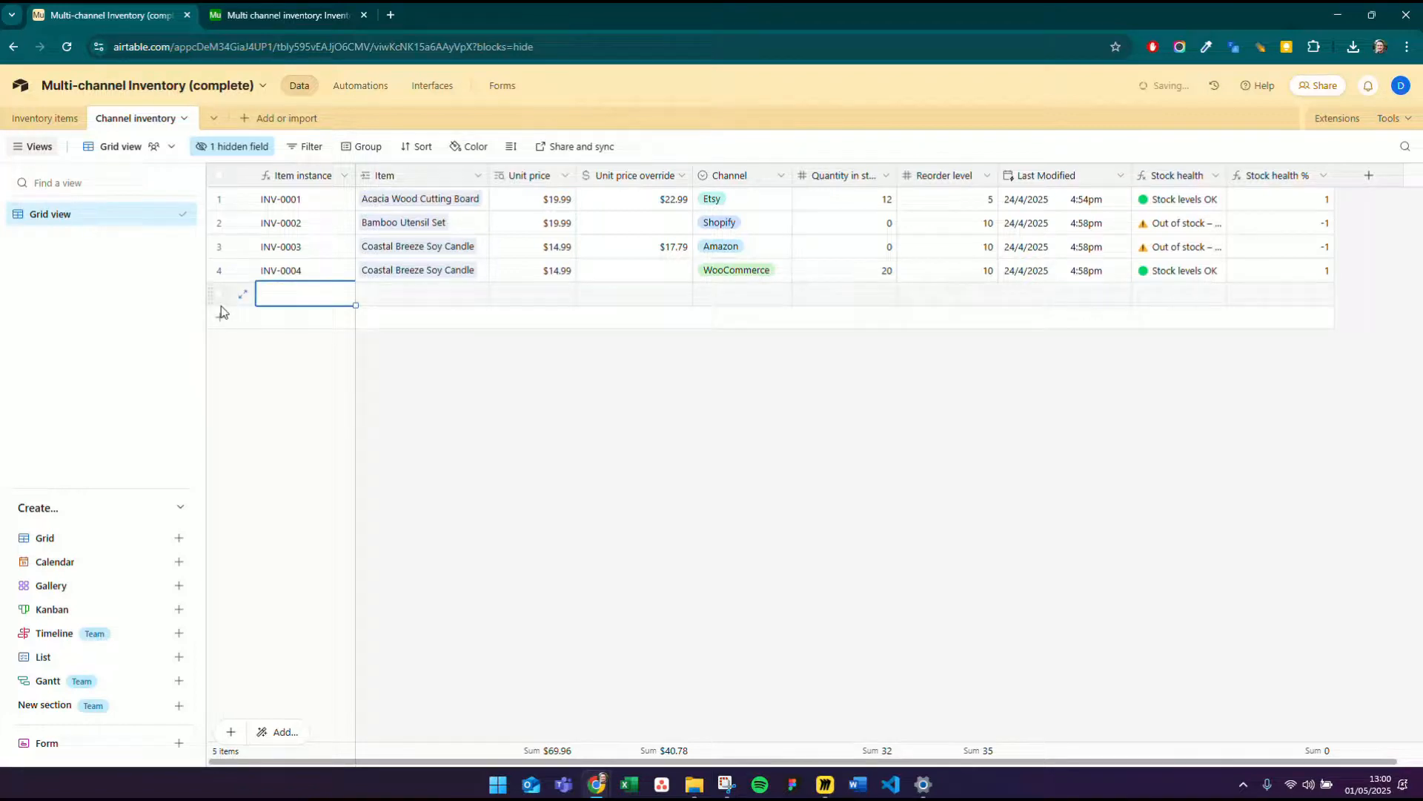
click(288, 300)
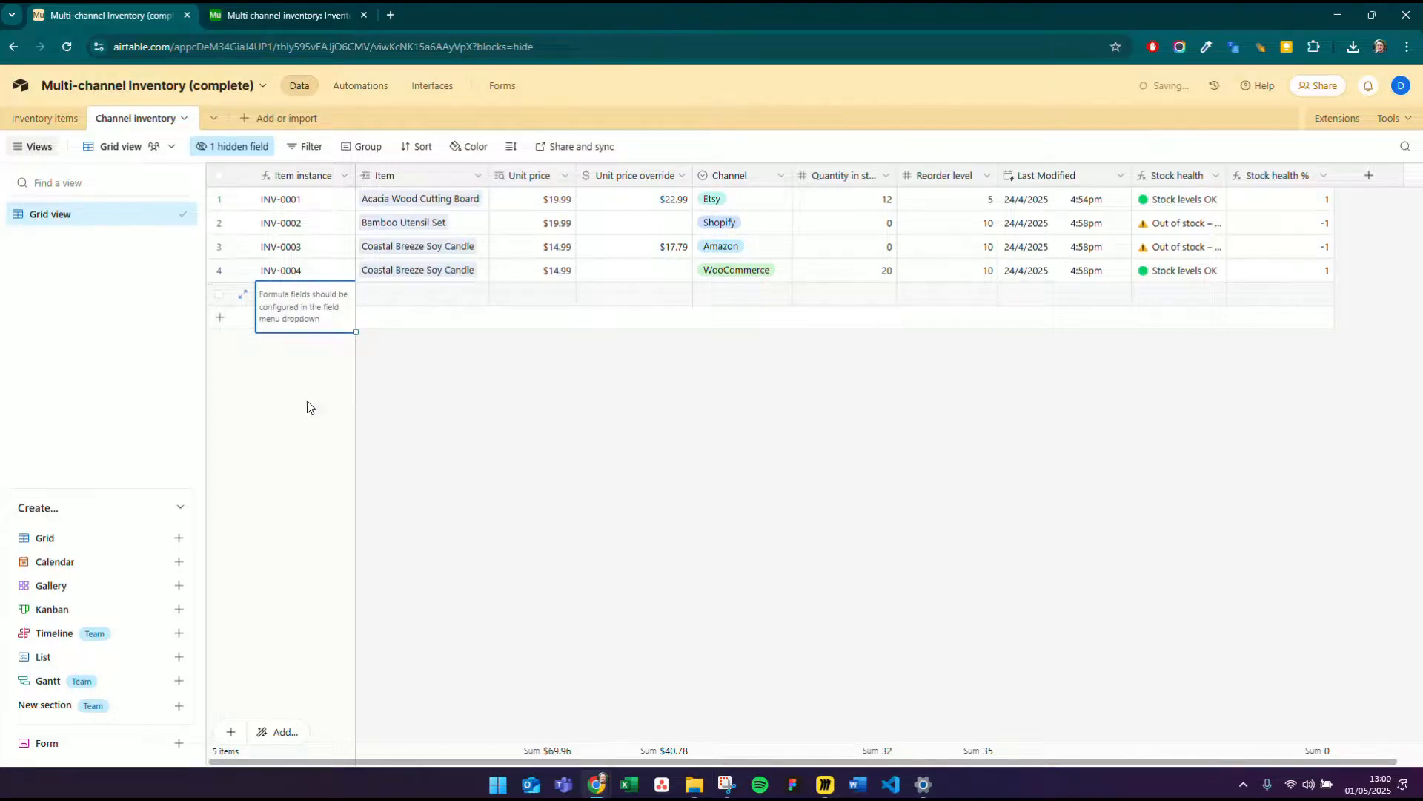
click(383, 416)
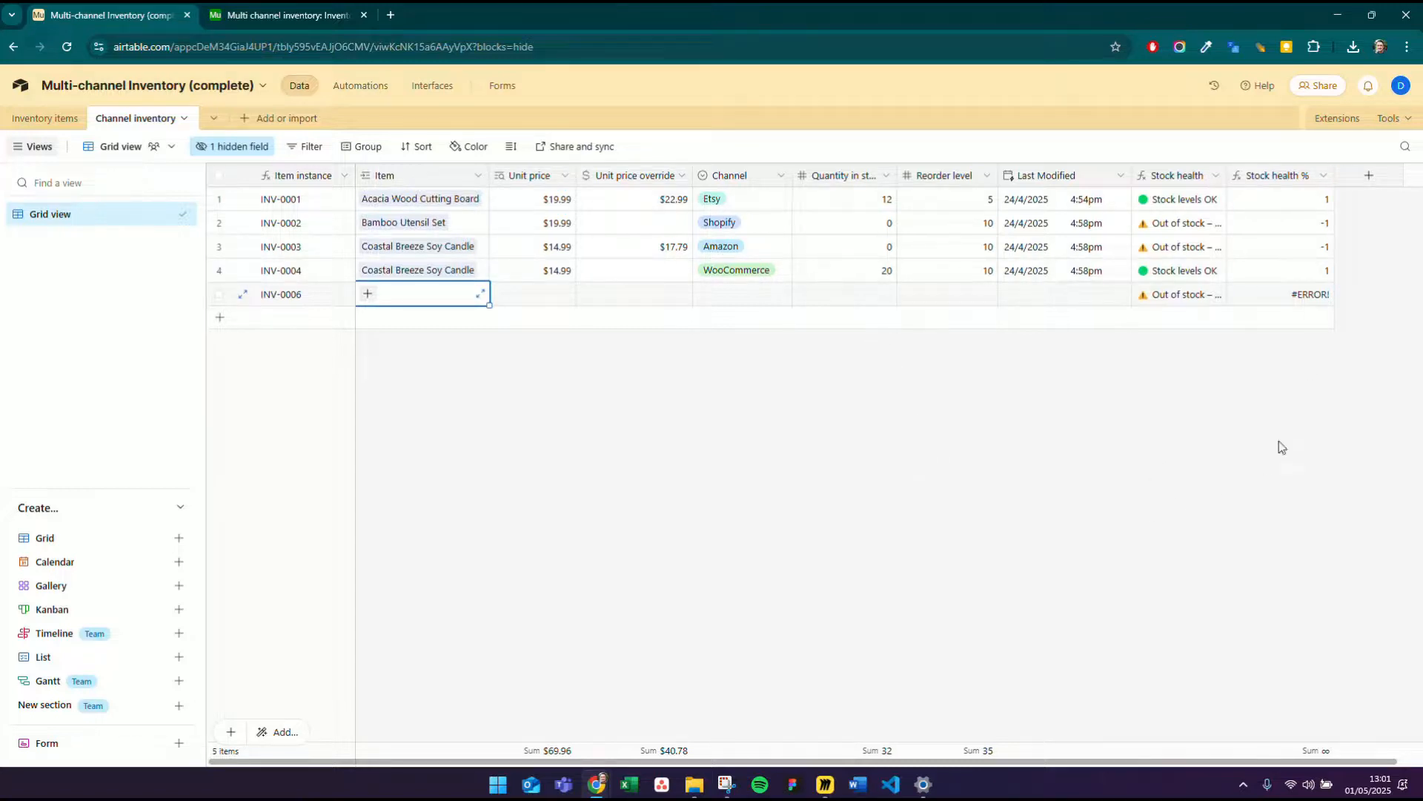
- Unhide the Auto ID field in Channel inventory and check its field type settings without changing them
click(226, 148)
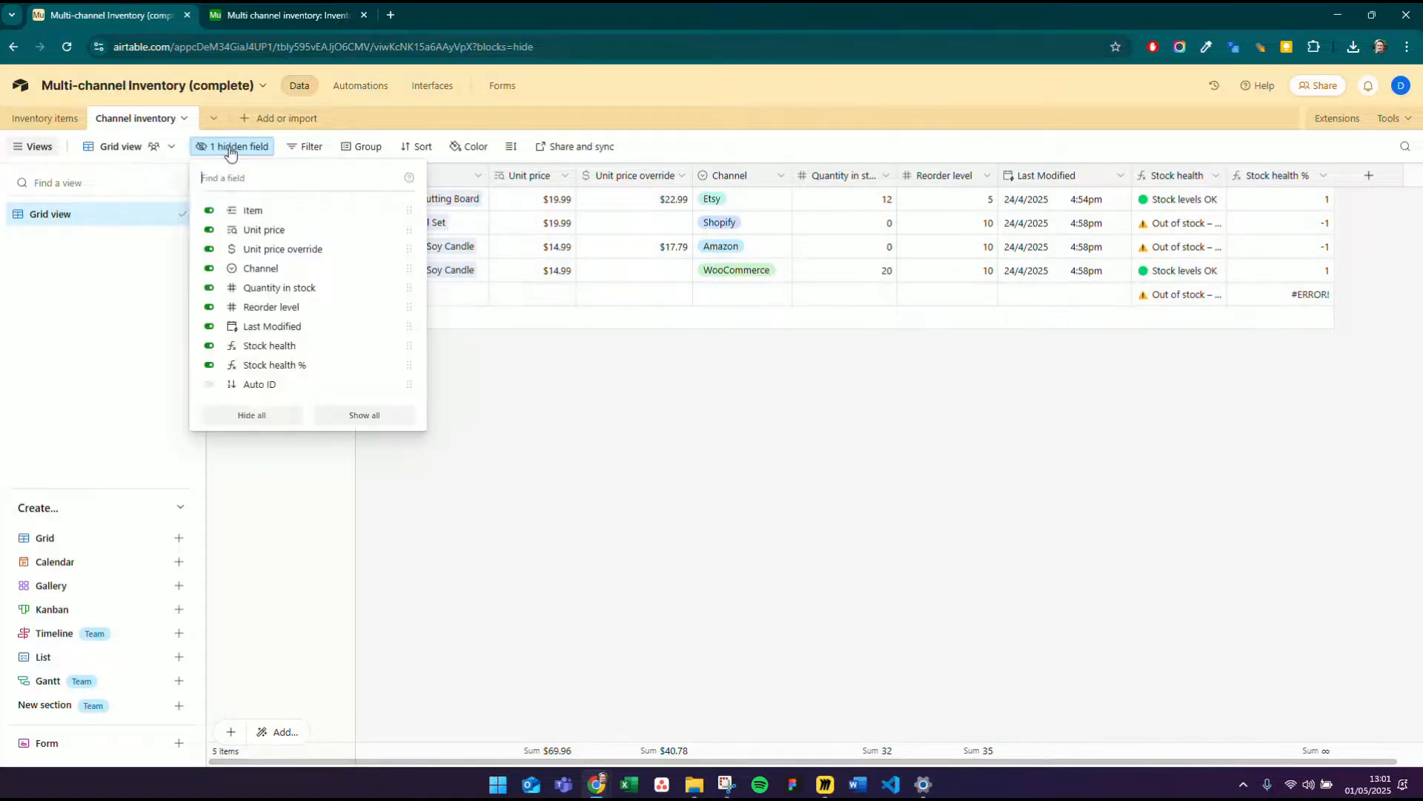
click(210, 385)
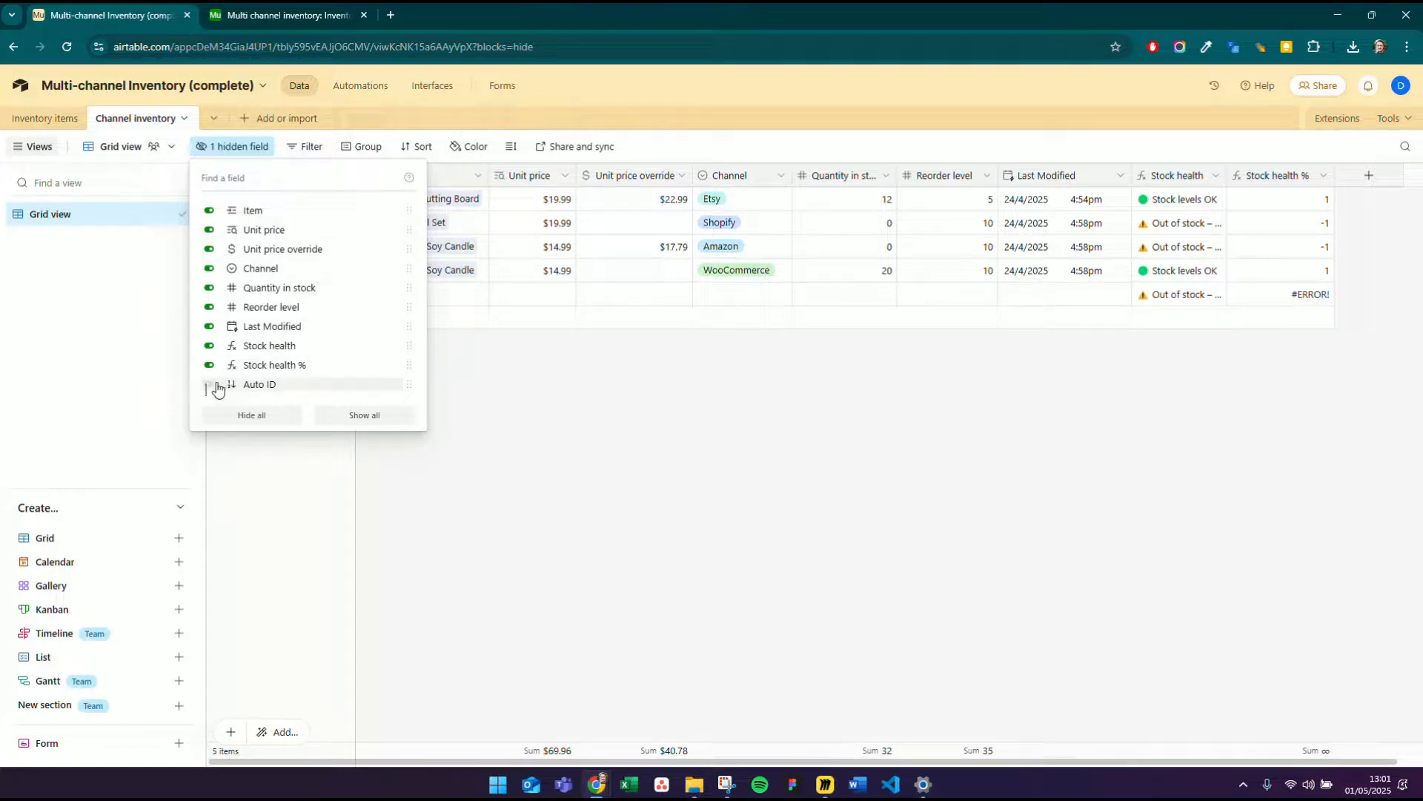
right_click(1231, 175)
click(1243, 204)
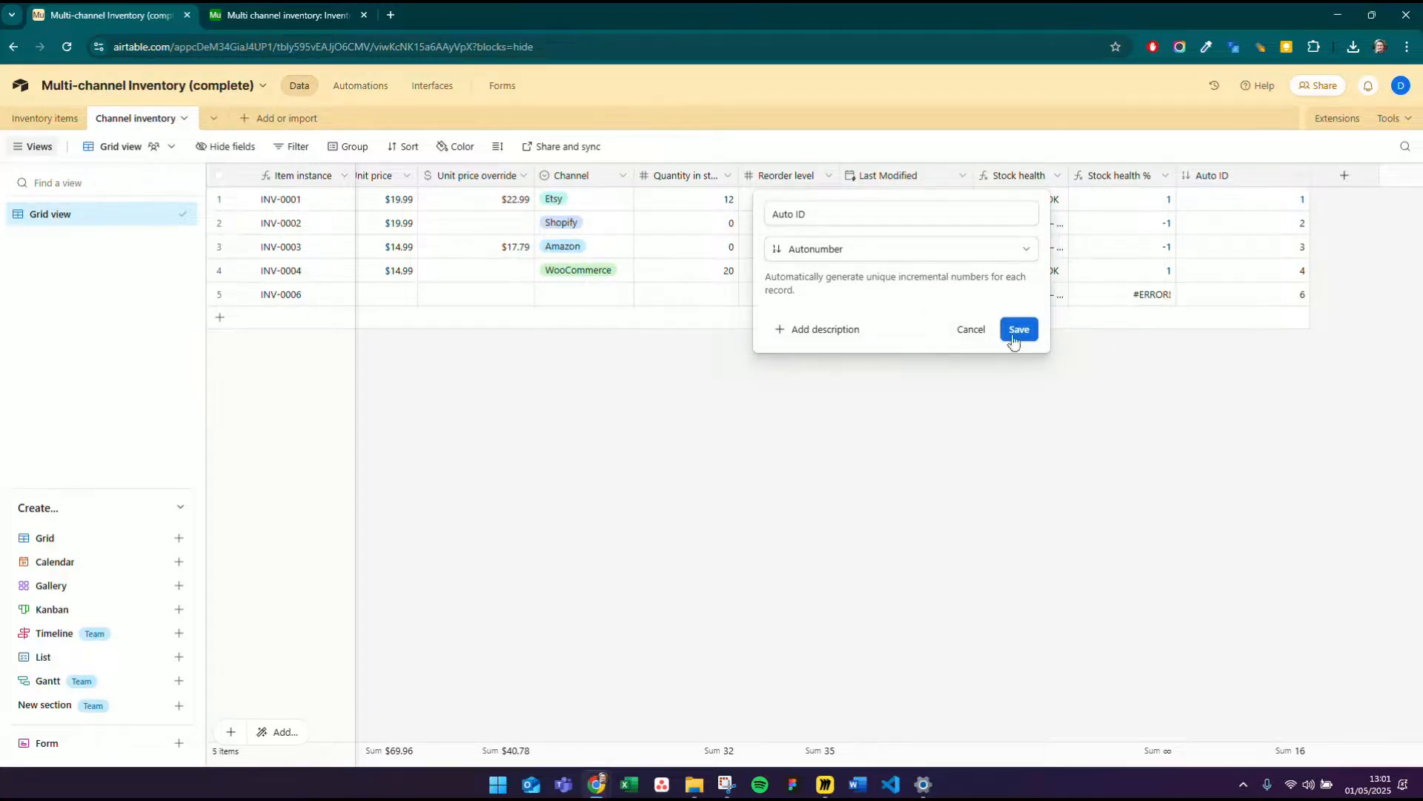
click(973, 330)
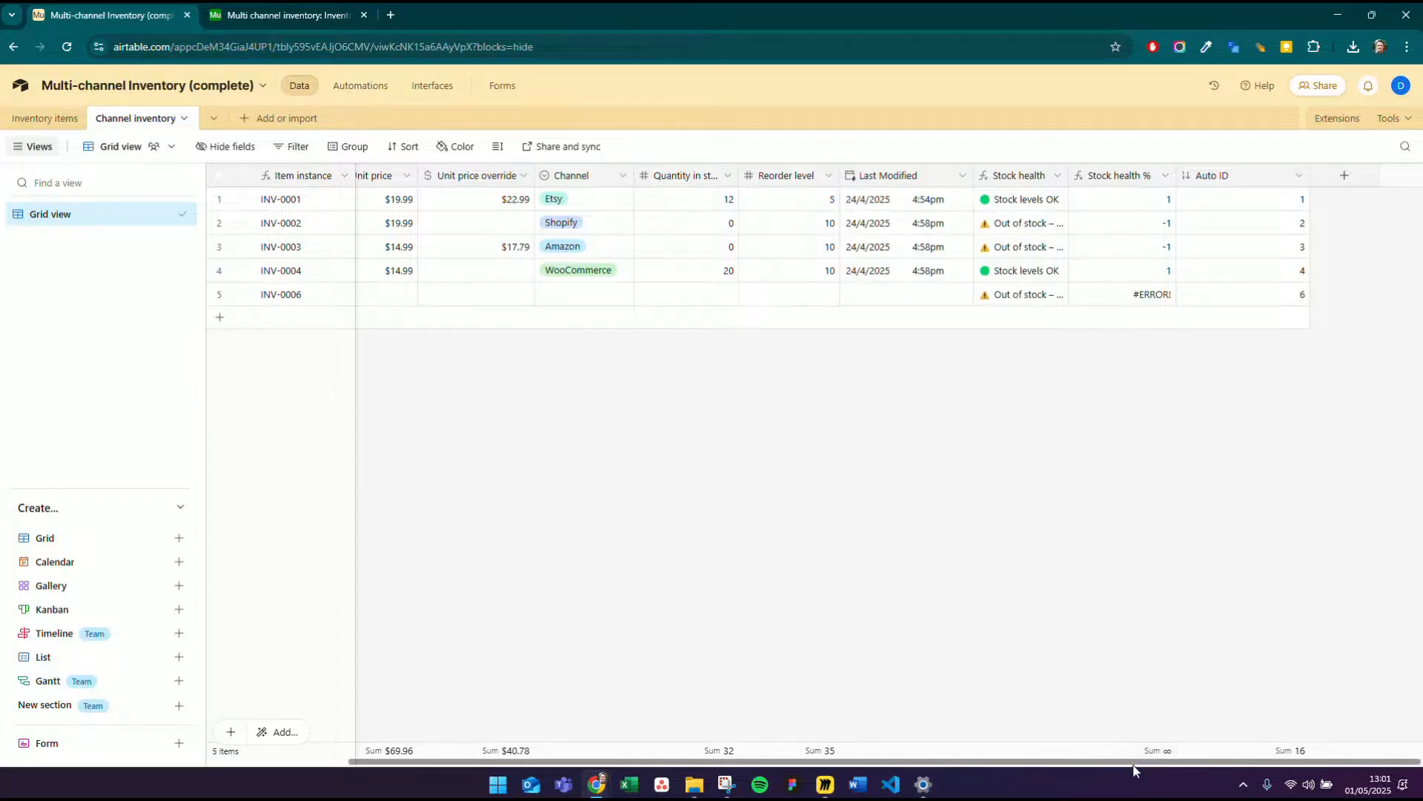
drag(1135, 763, 860, 763)
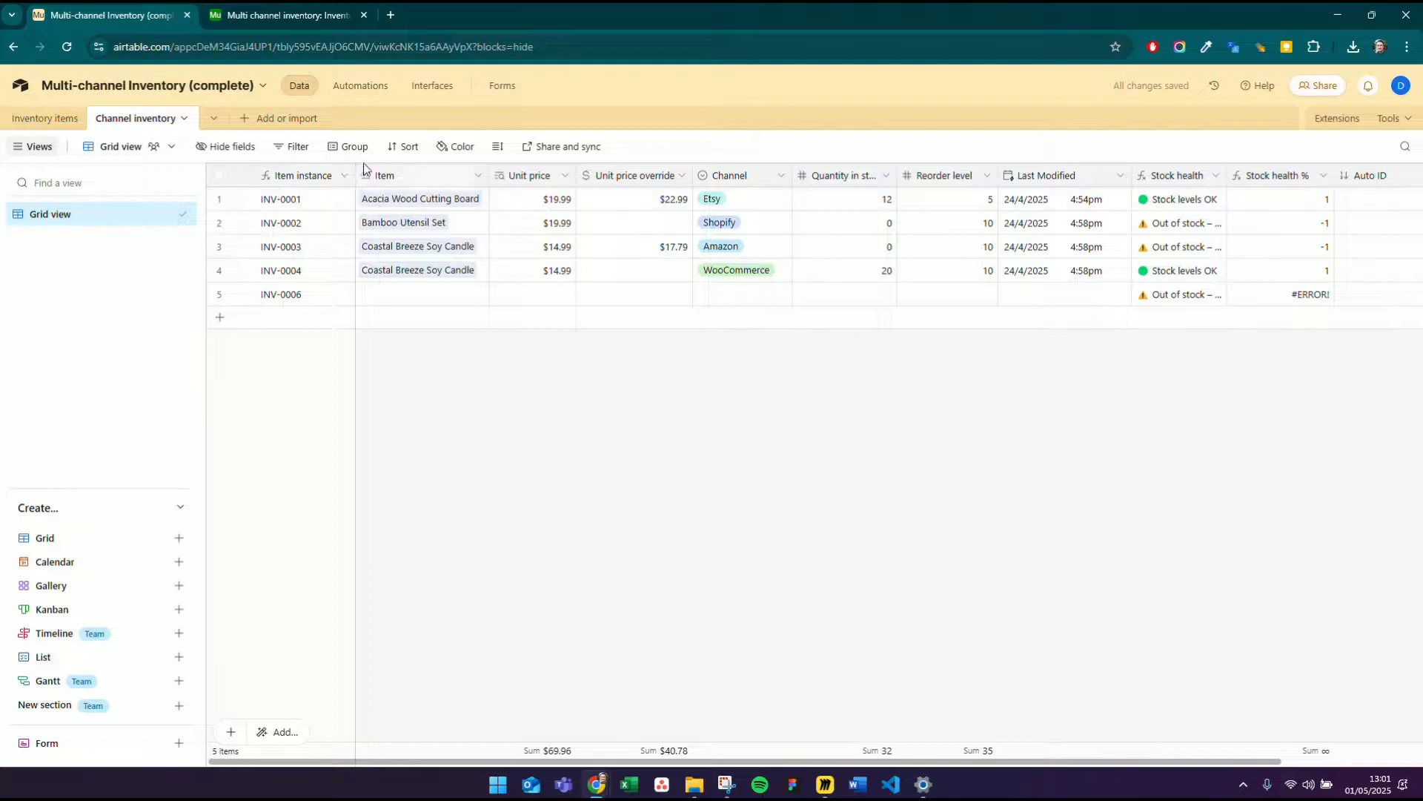
- Examine the formula behind the primary Item instance field and leave it without changes
click(341, 178)
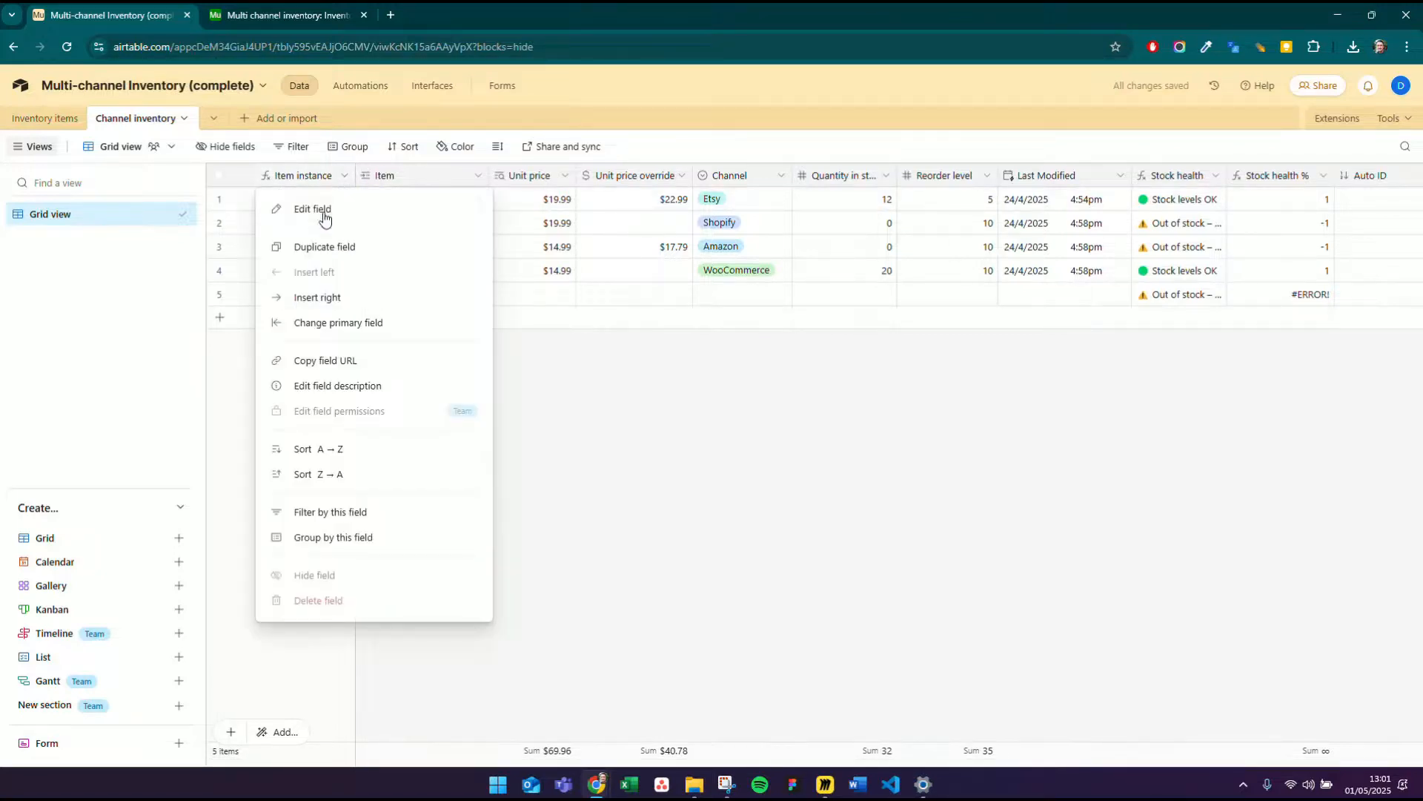
click(324, 213)
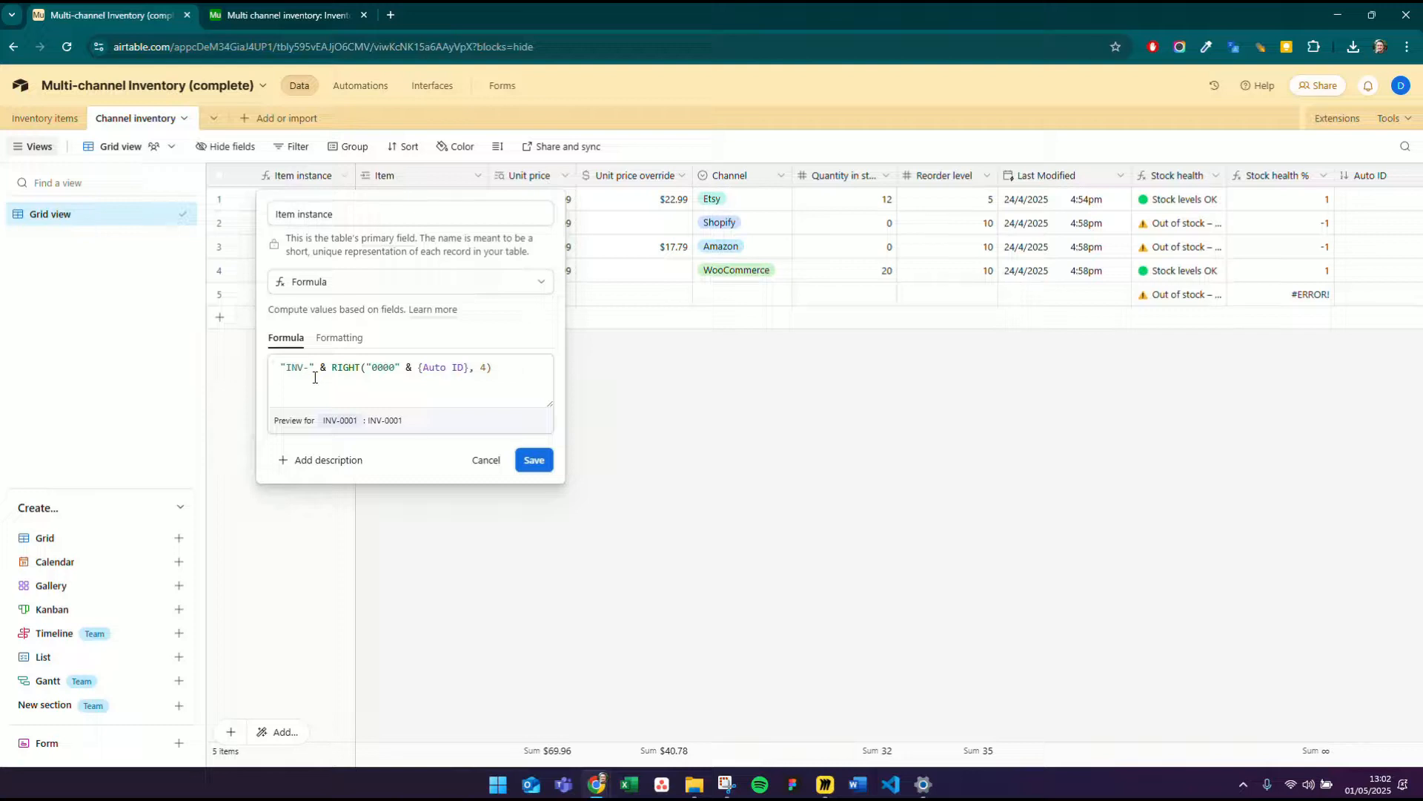
click(482, 459)
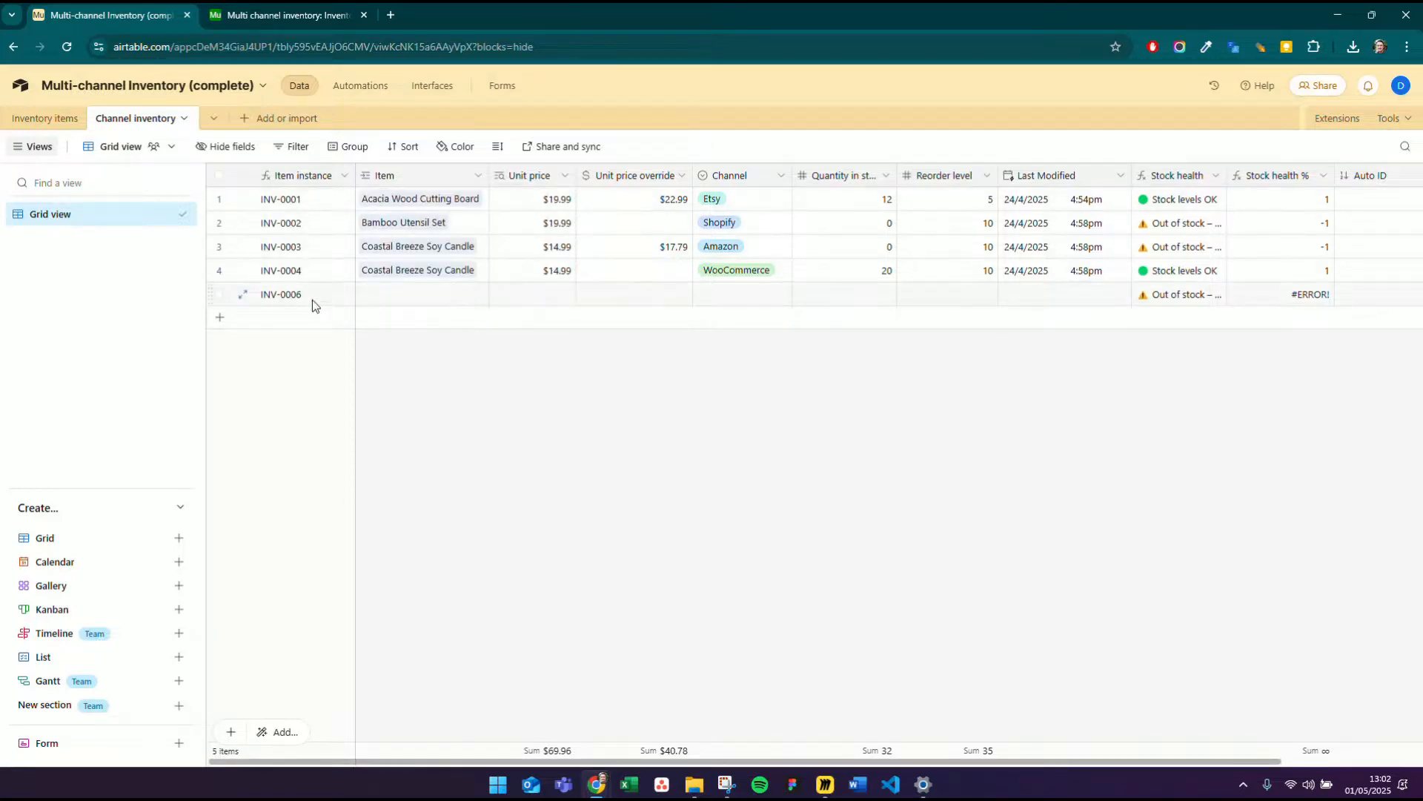
- Link the blank INV-0006 record in Channel inventory to the Bamboo Utensil Set item
click(370, 301)
click(369, 295)
scroll(482, 433, down, 5)
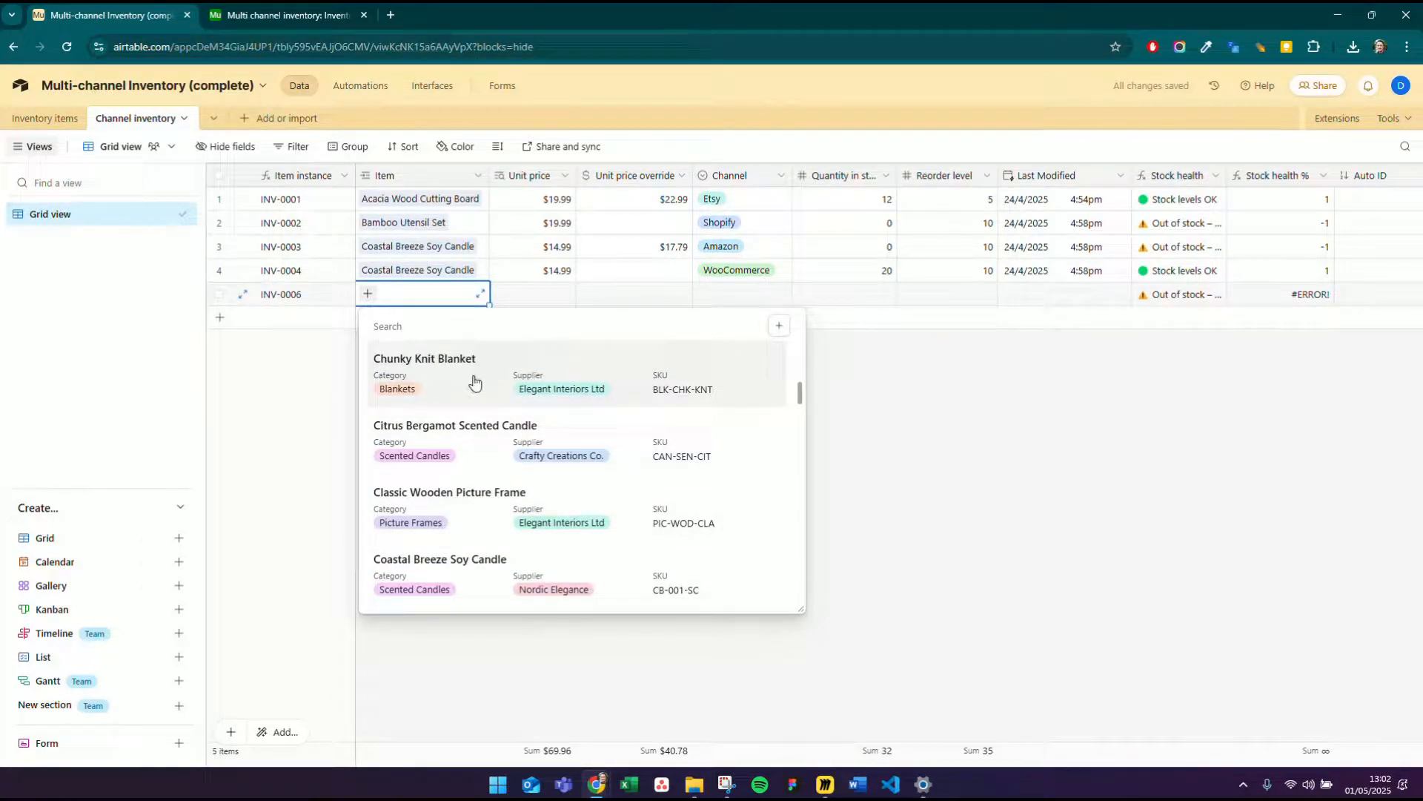
text(ban)
key(BackSpace)
text(m)
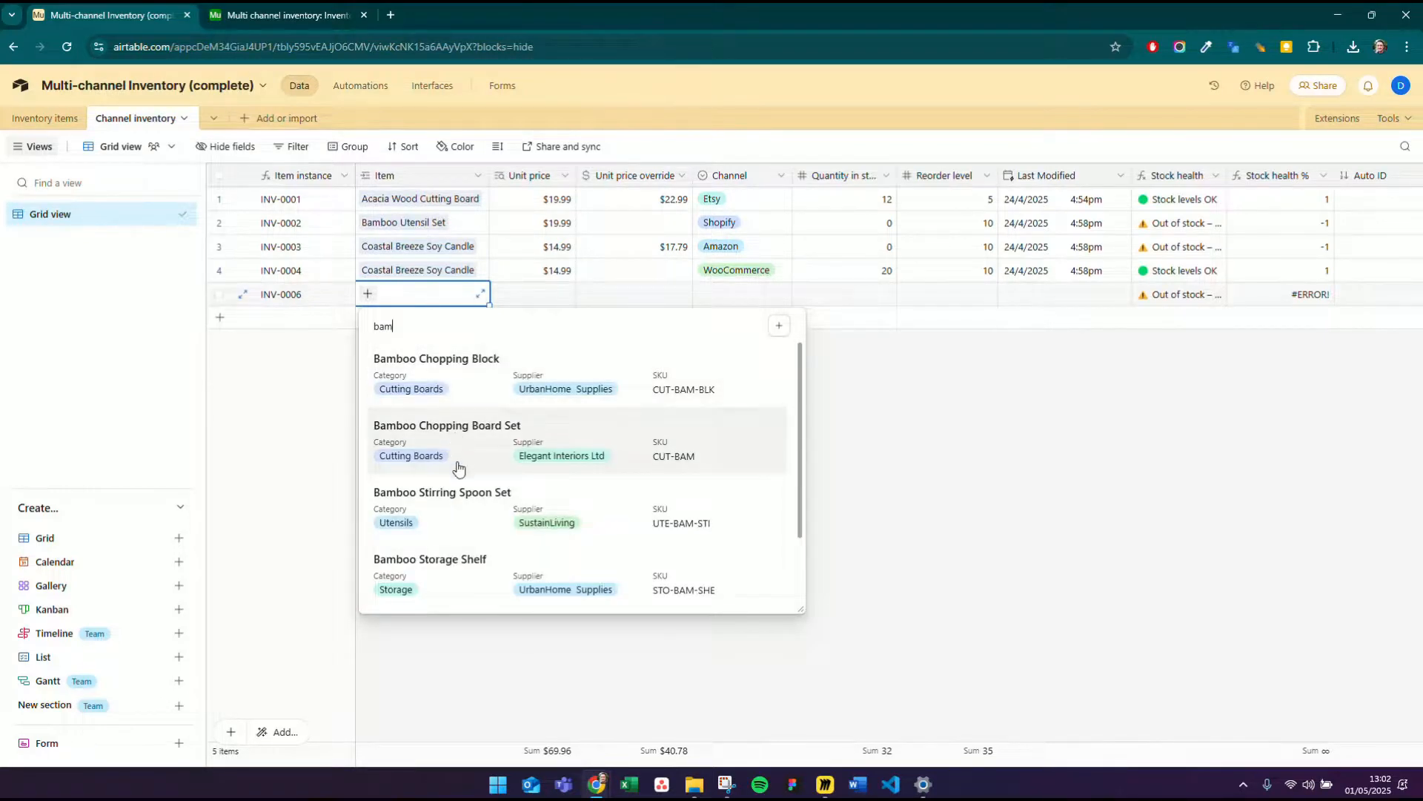
scroll(459, 470, down, 2)
click(445, 550)
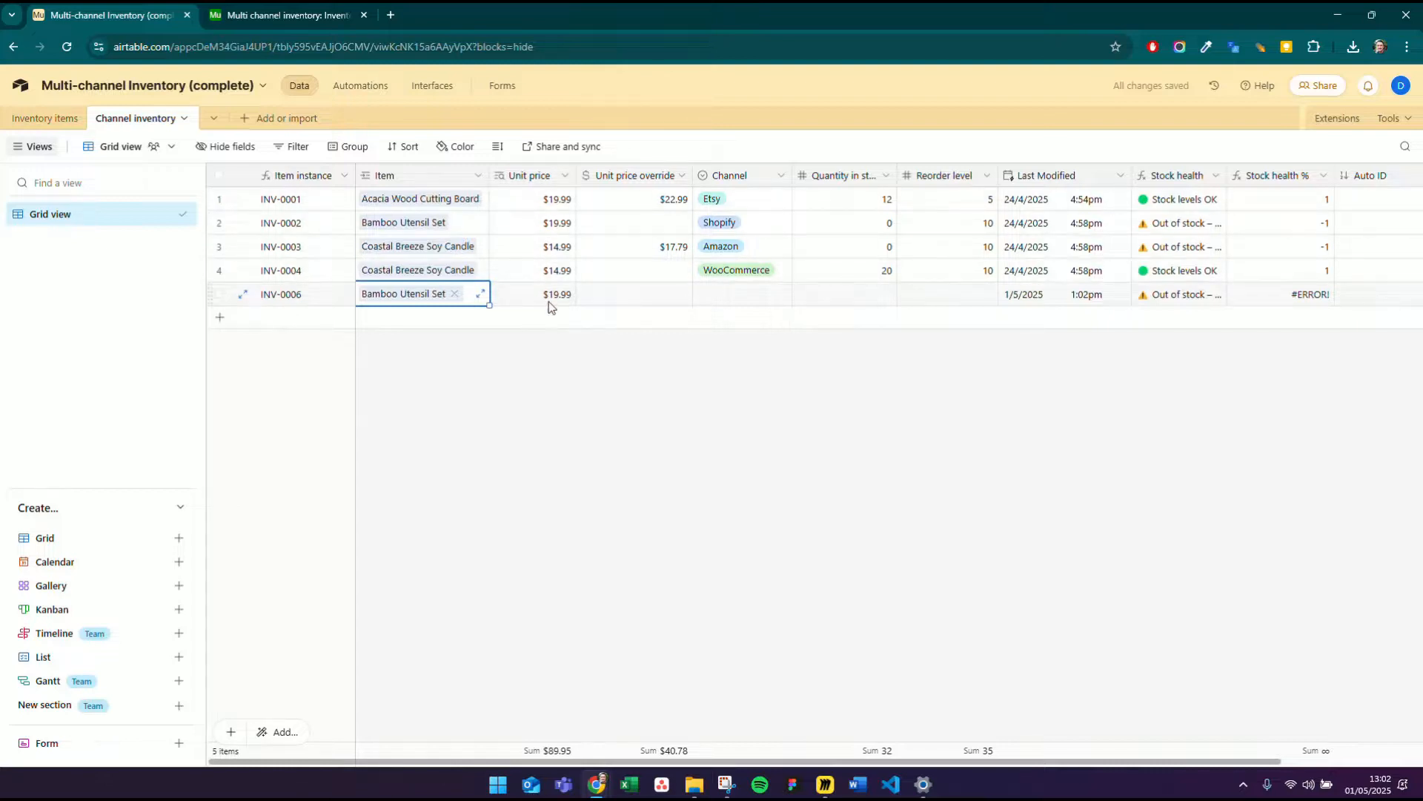
- Set the INV-0006 record's Unit price override to $12.99 and its Channel to Squarespace
click(674, 297)
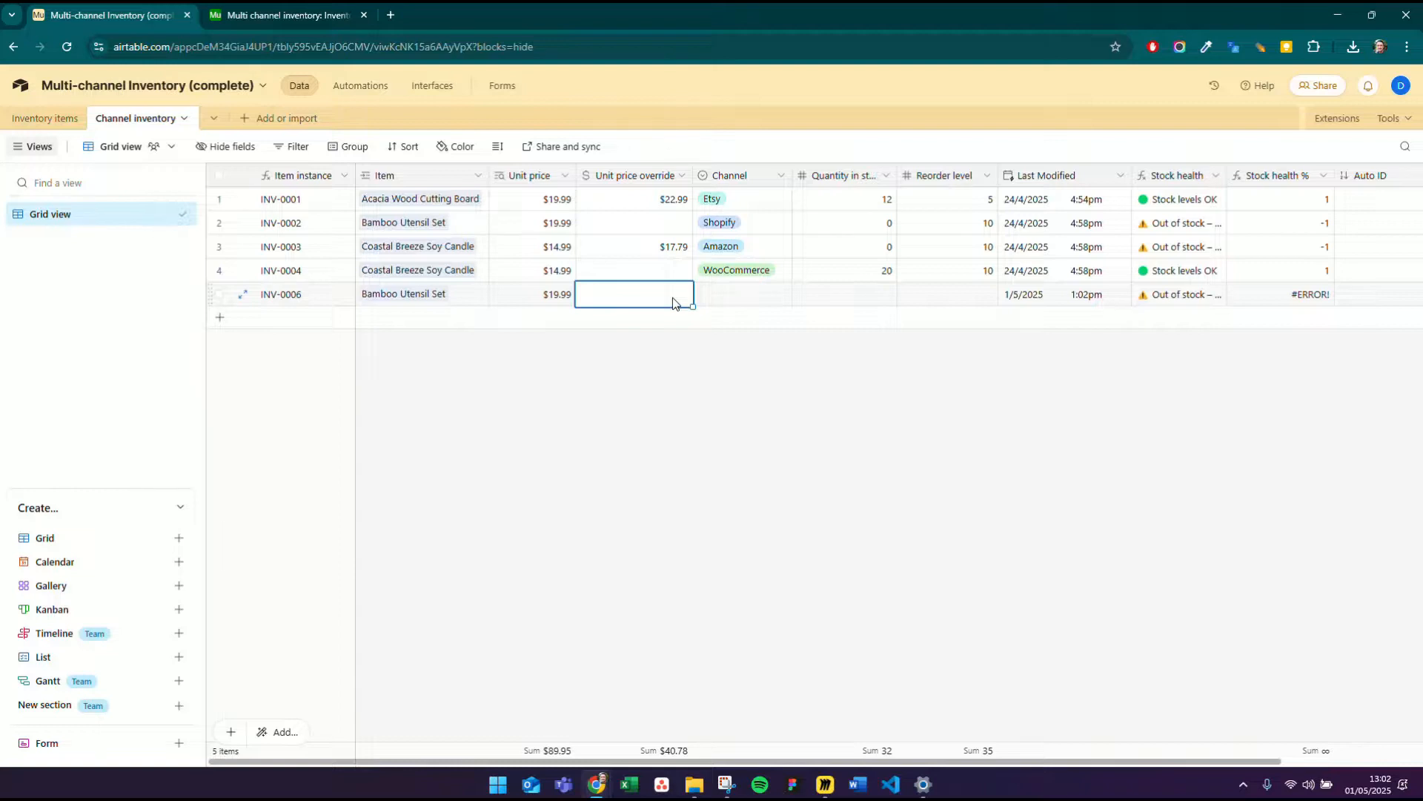
text(12.99)
key(Tab)
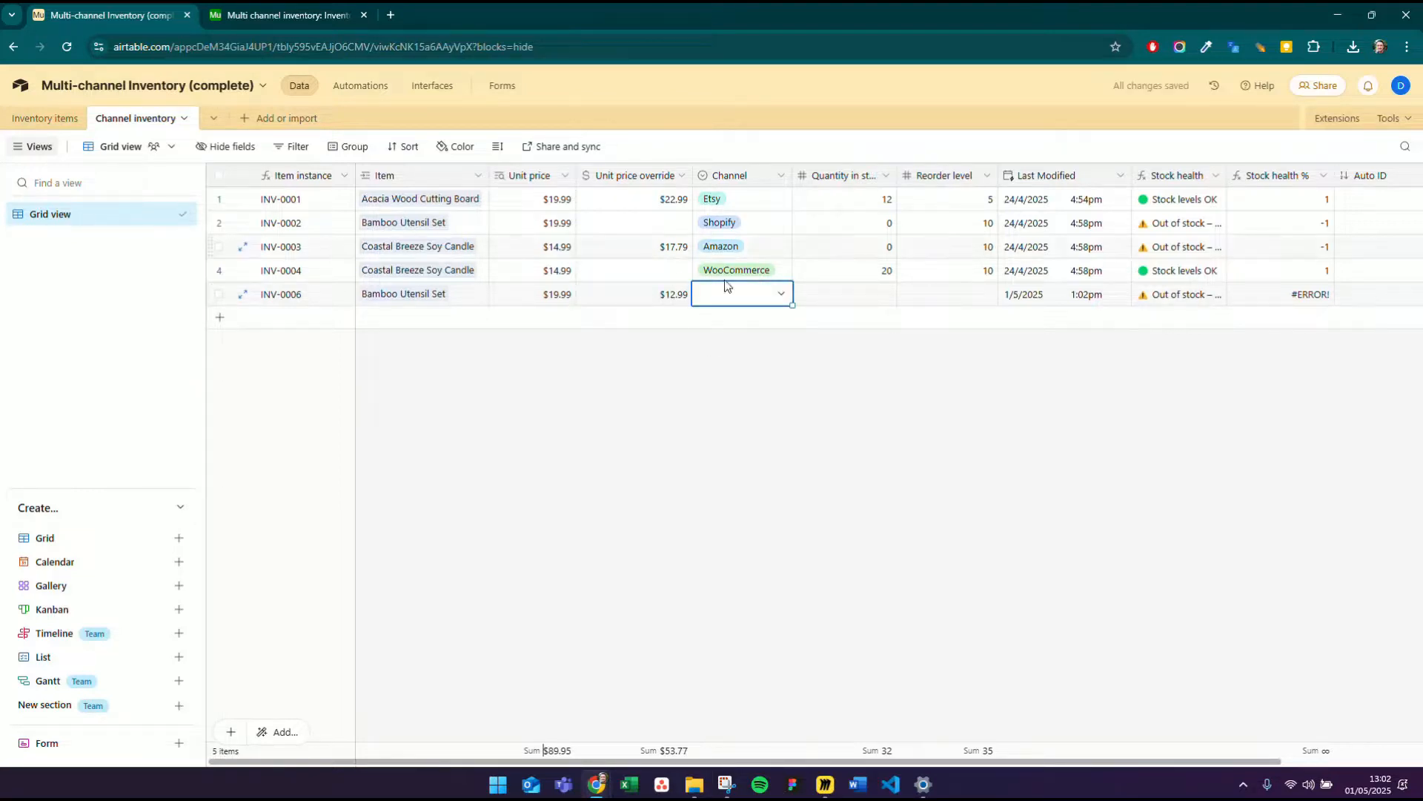
click(782, 295)
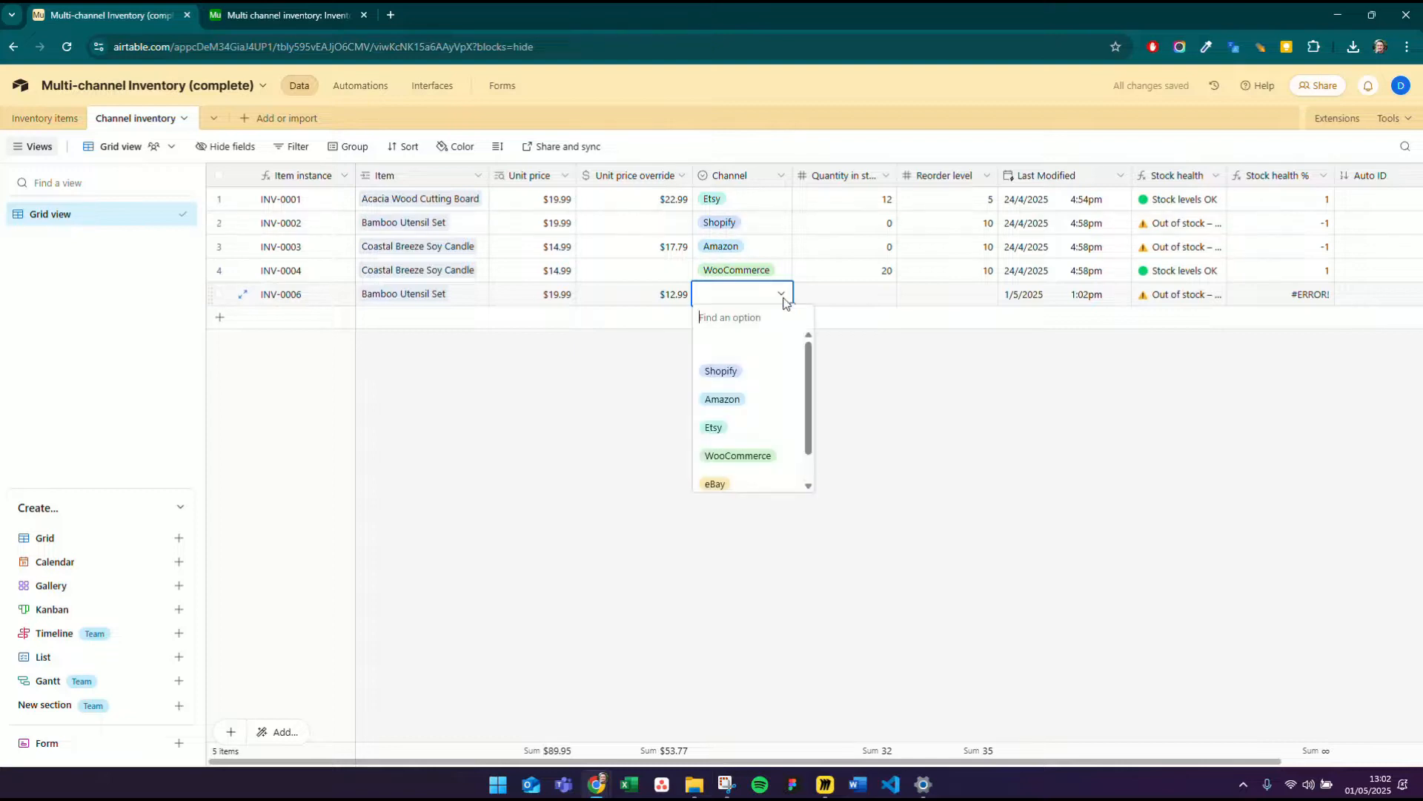
scroll(767, 415, down, 1)
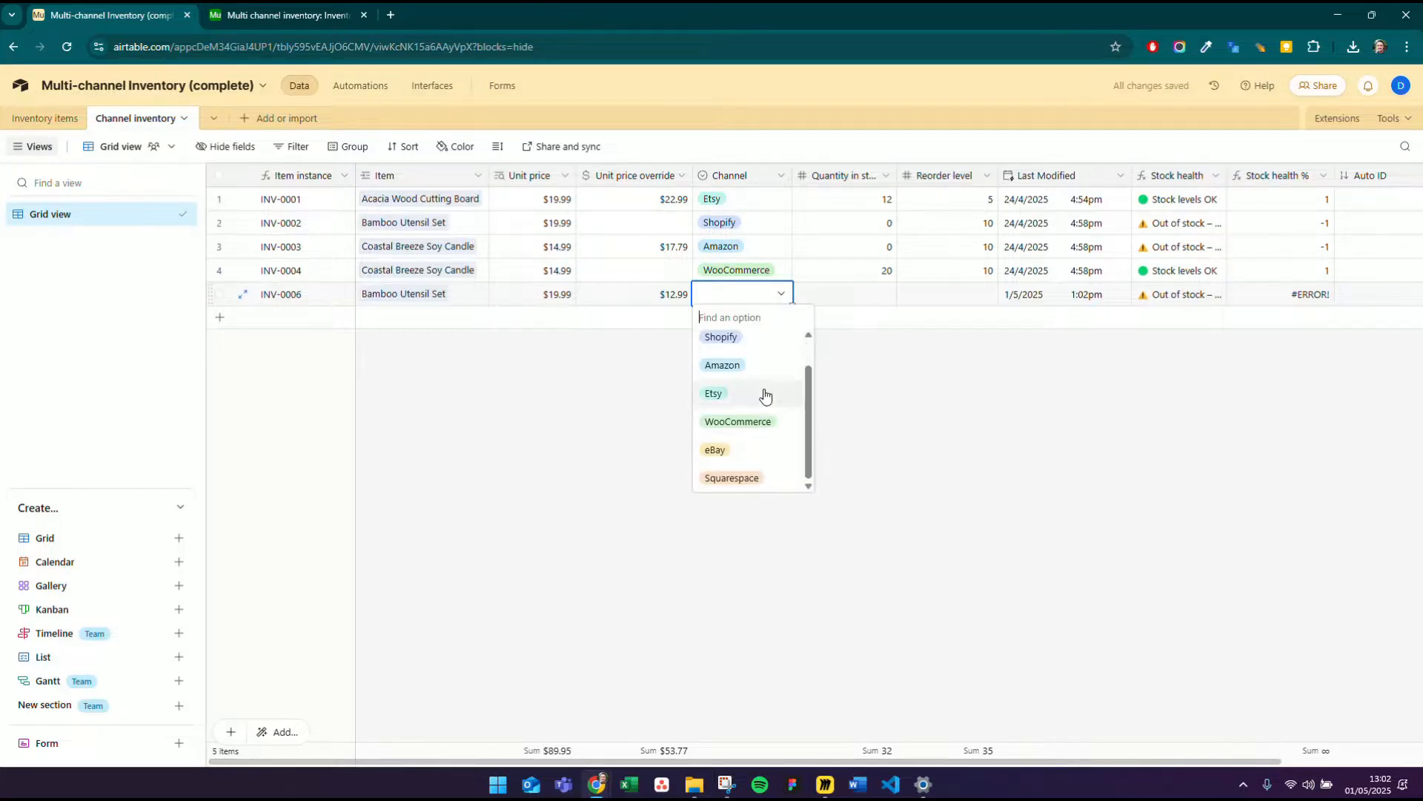
click(732, 481)
click(820, 452)
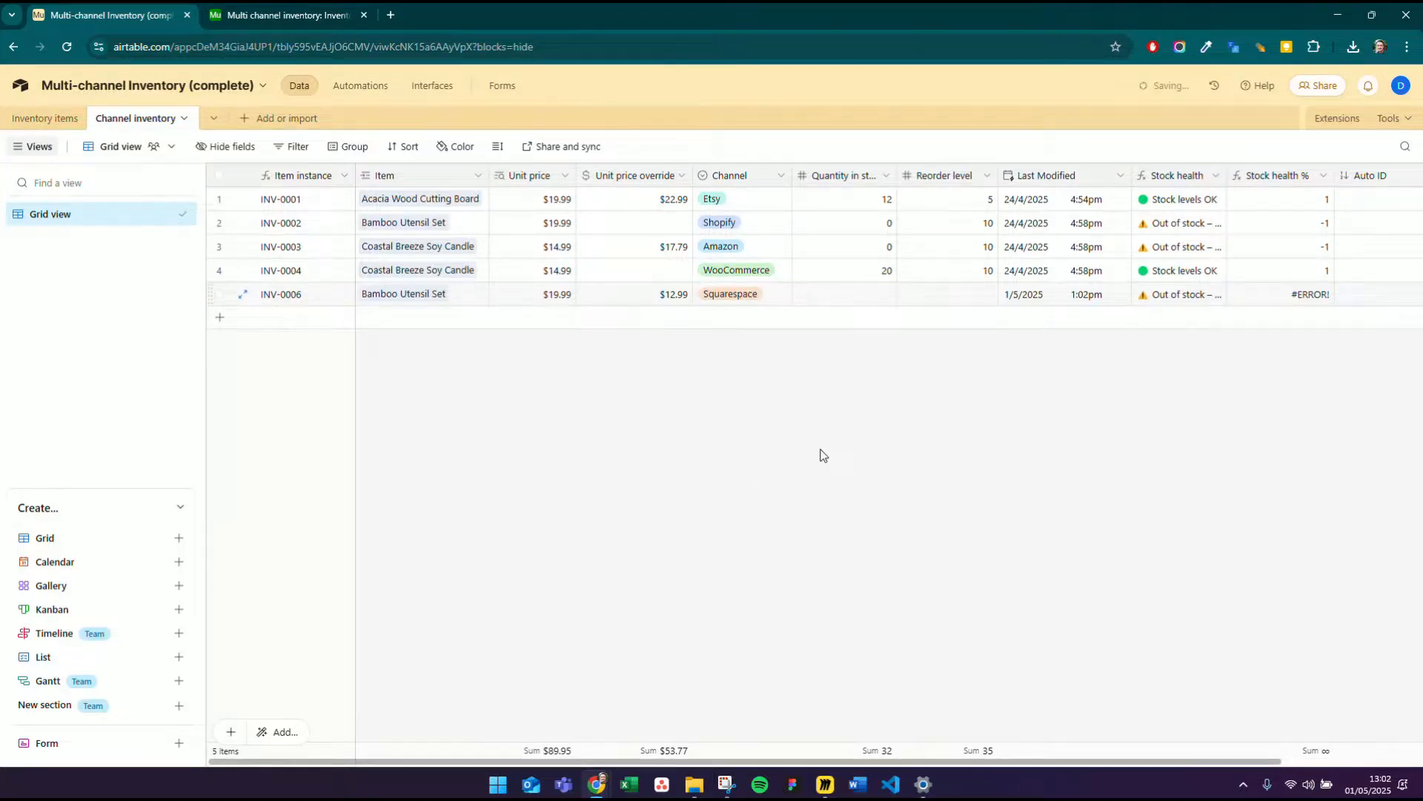
- Enter a Quantity in stock of 3 and a Reorder level of 2 for the INV-0006 record
click(859, 300)
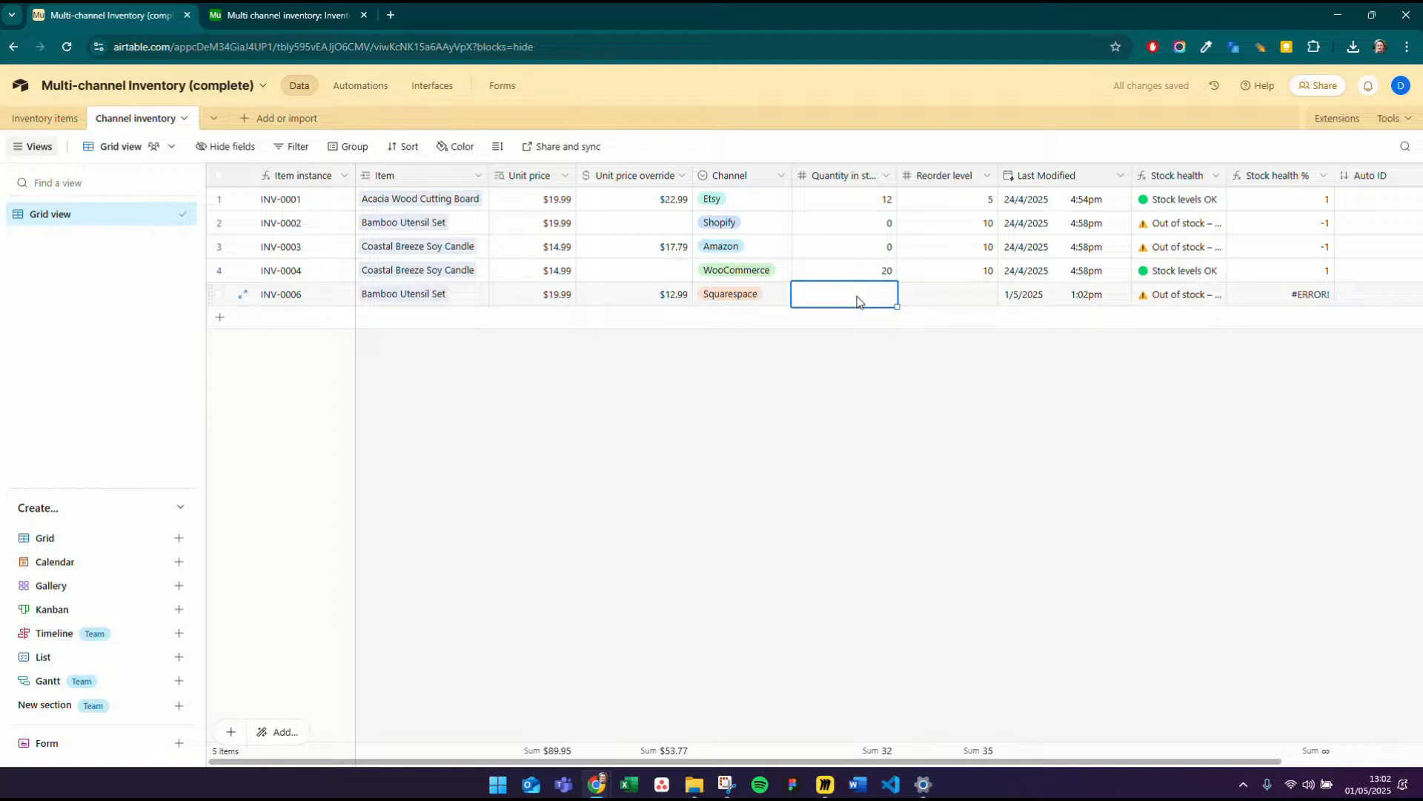
text(3)
key(Tab)
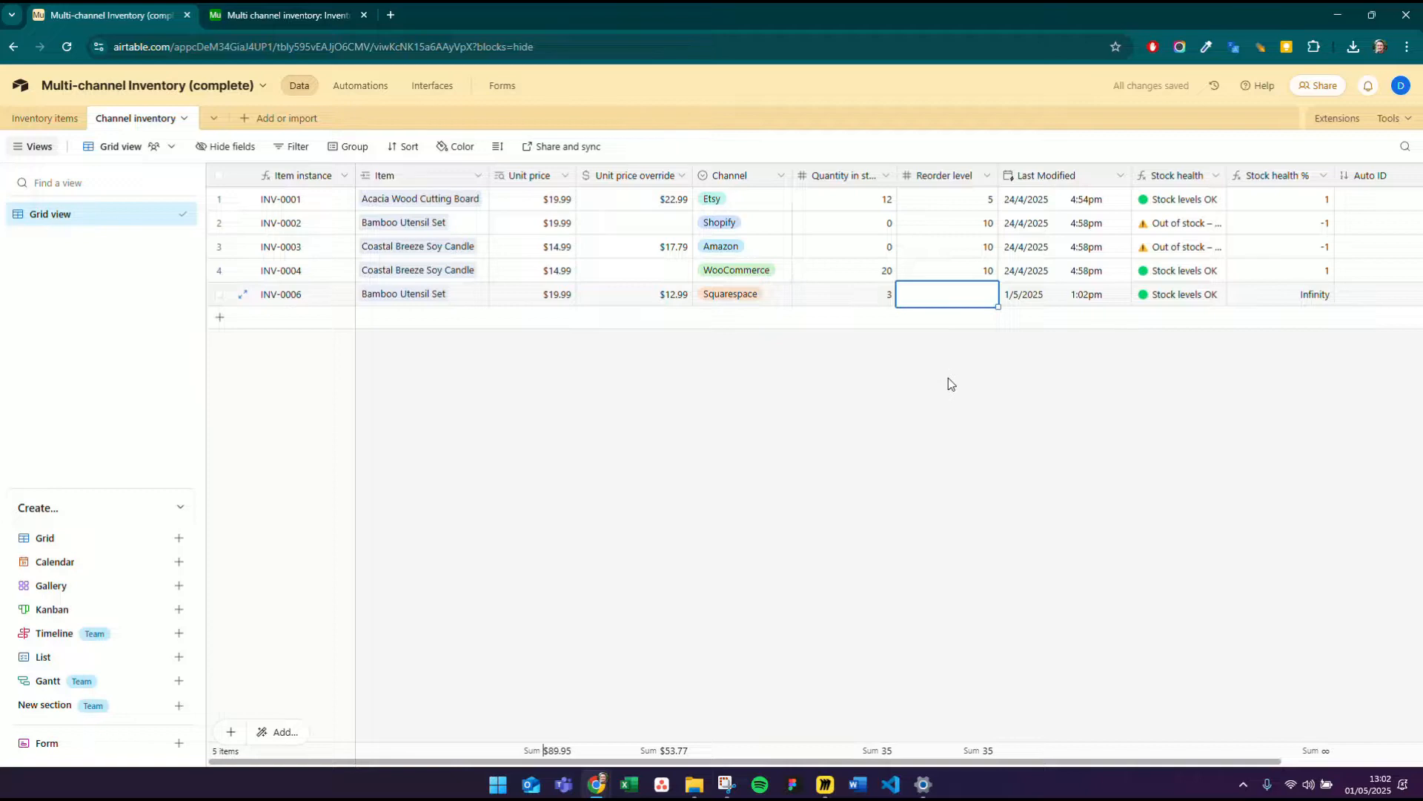
text(2)
key(Tab)
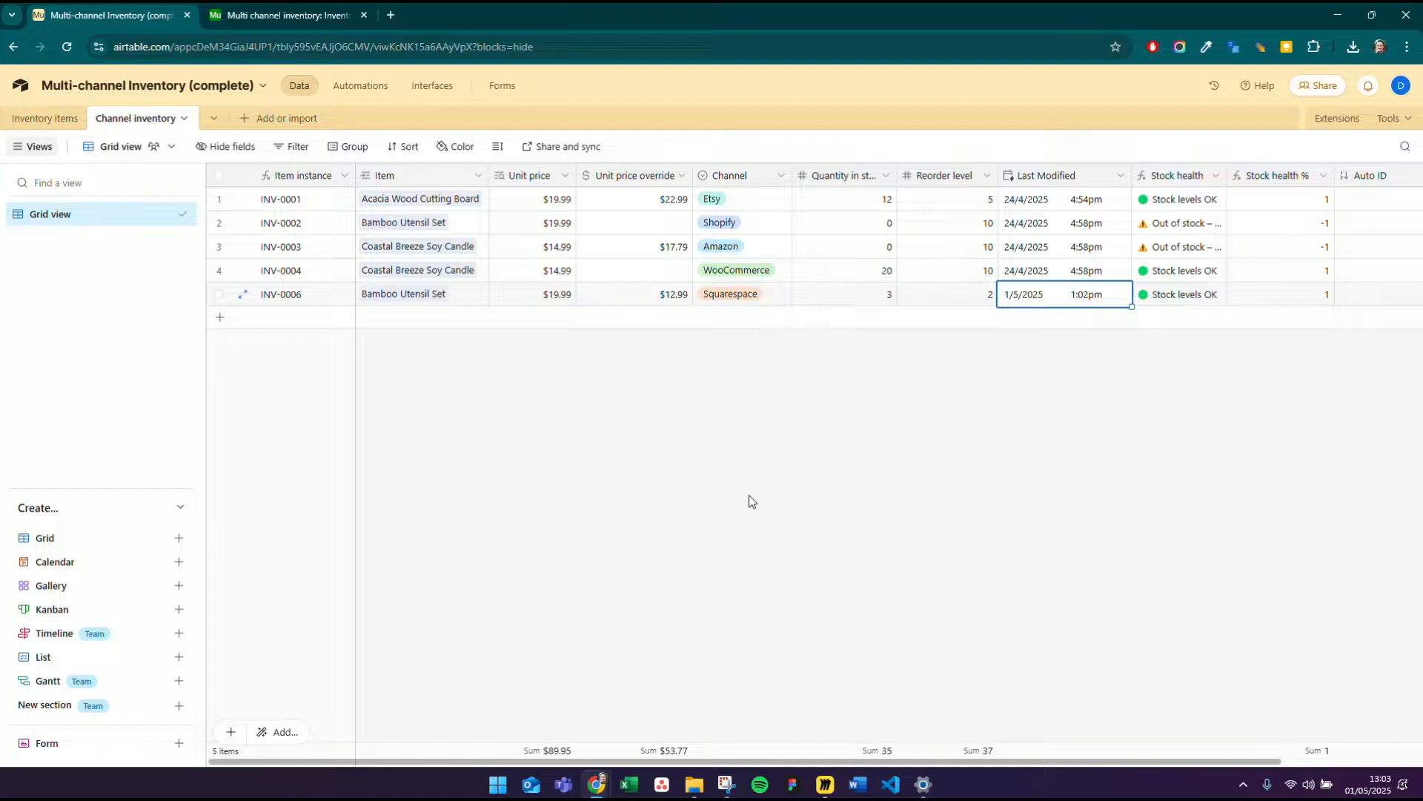
- Sort the Channel inventory grid by the Channel field, First → Last
click(781, 176)
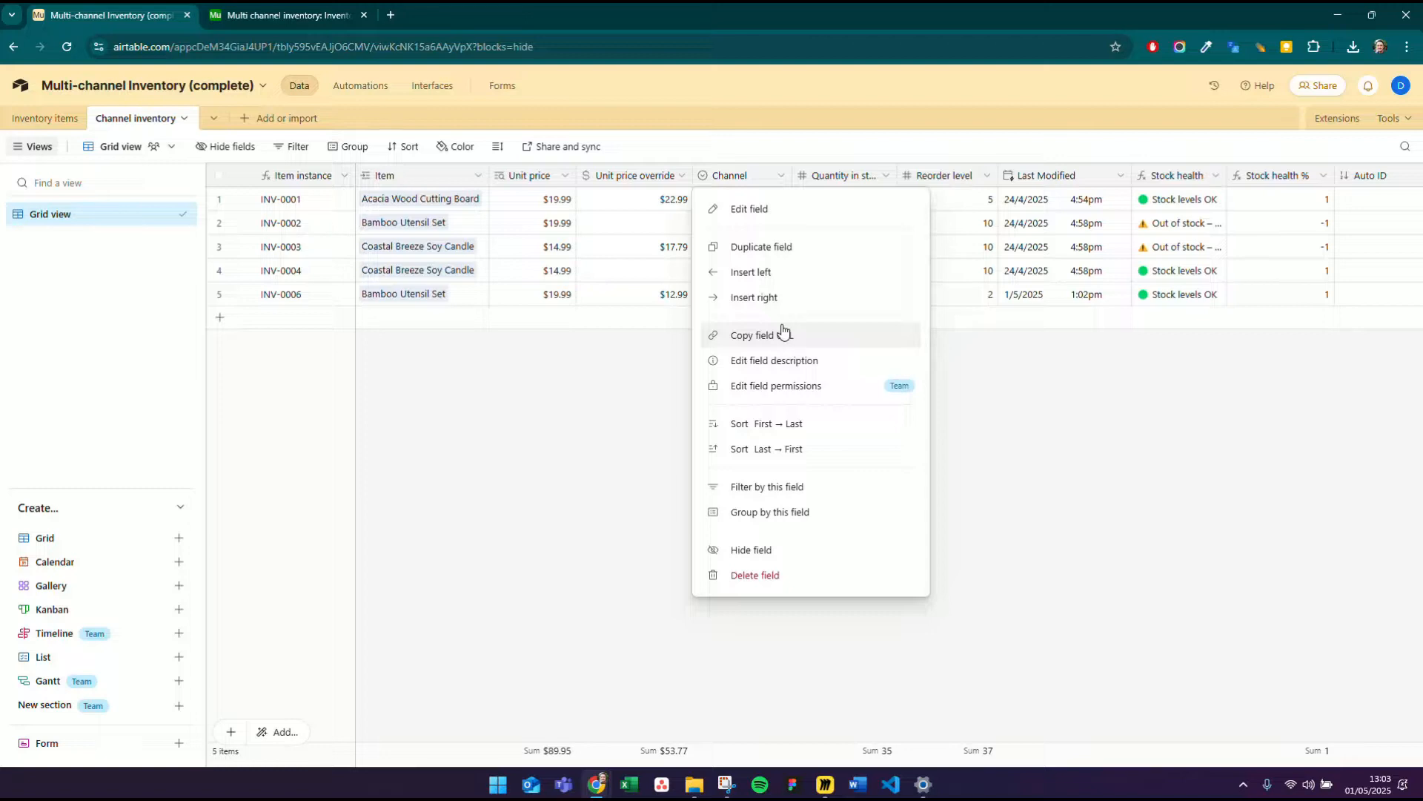
click(766, 436)
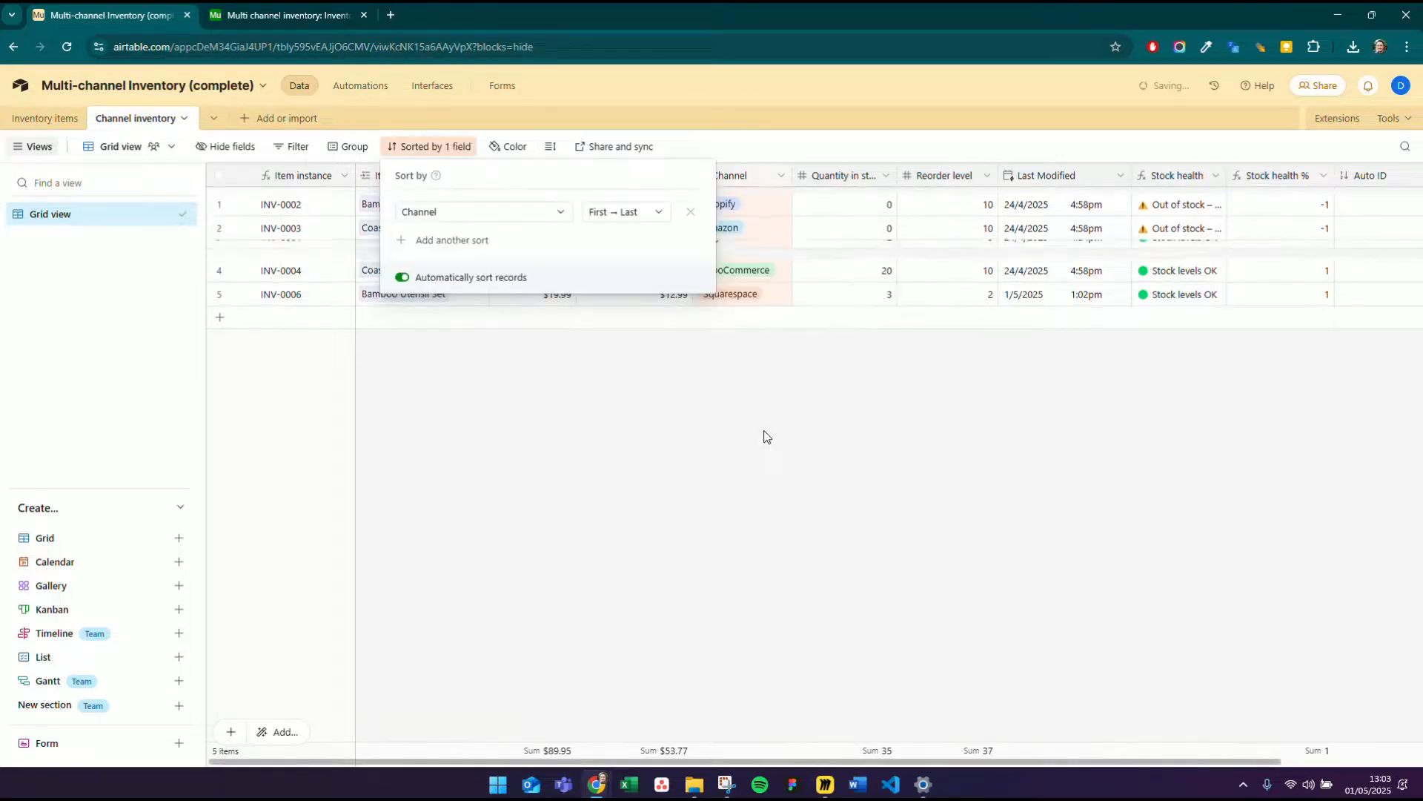
click(788, 461)
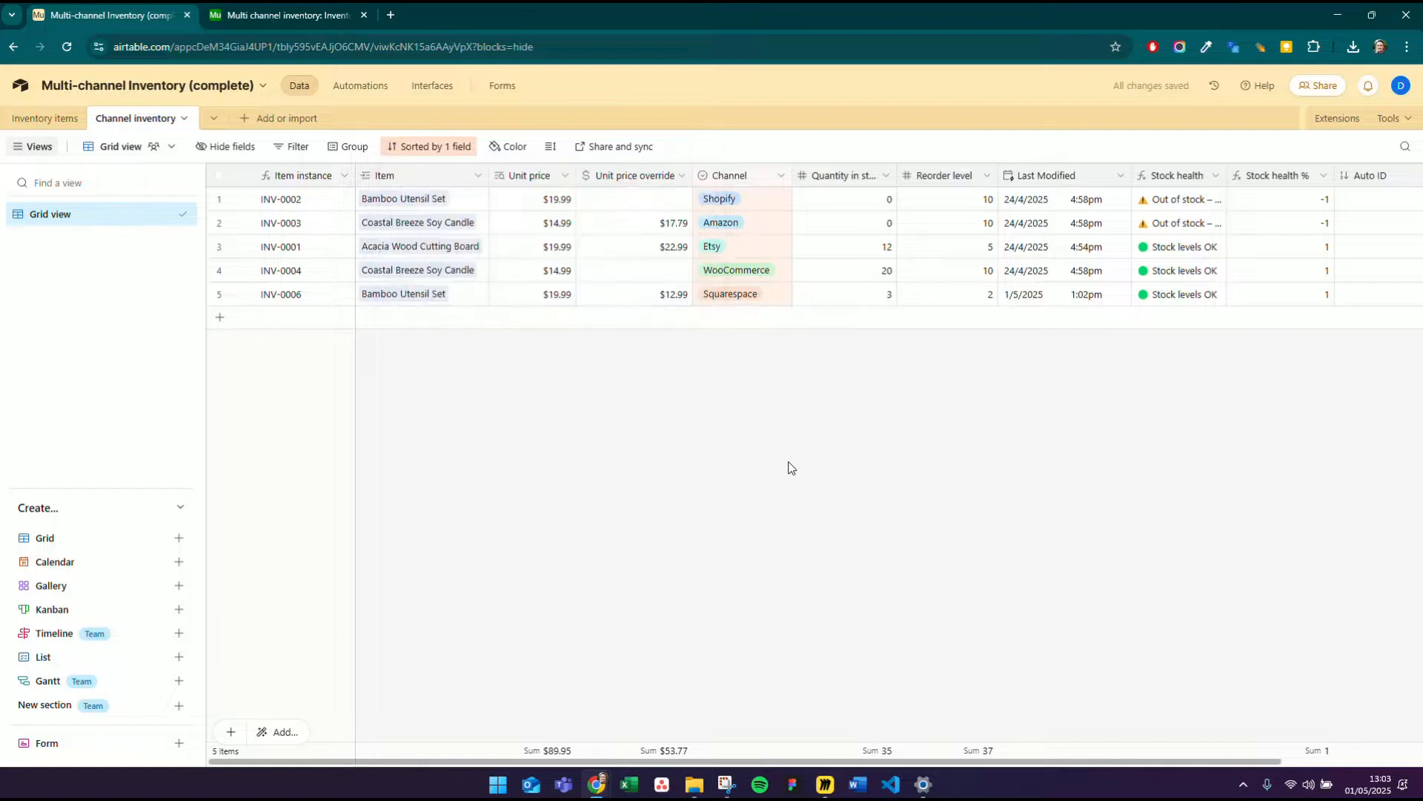
- Add a Channel inventory record linked to Classic Wooden Picture Frame and assign it to the Amazon channel
click(286, 317)
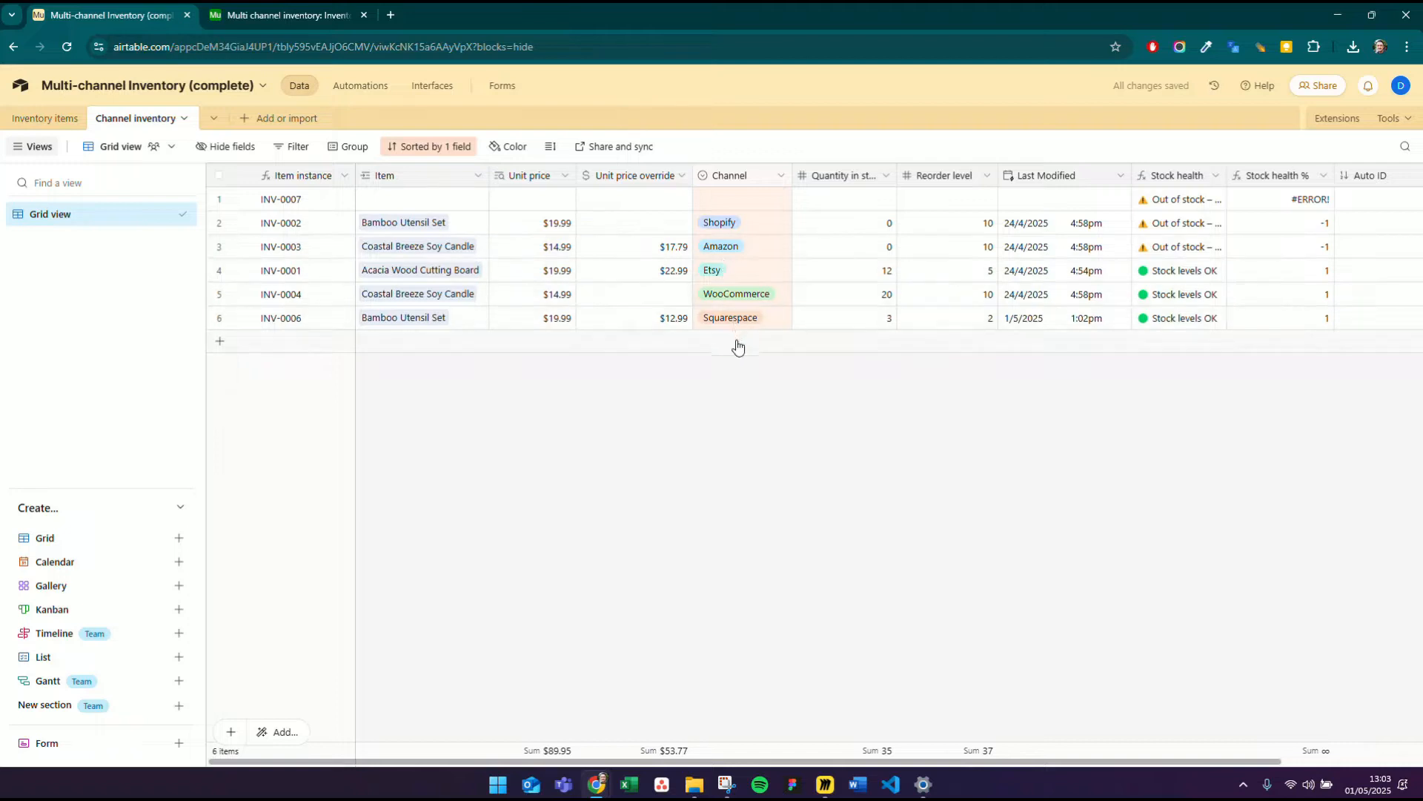
click(378, 200)
click(369, 201)
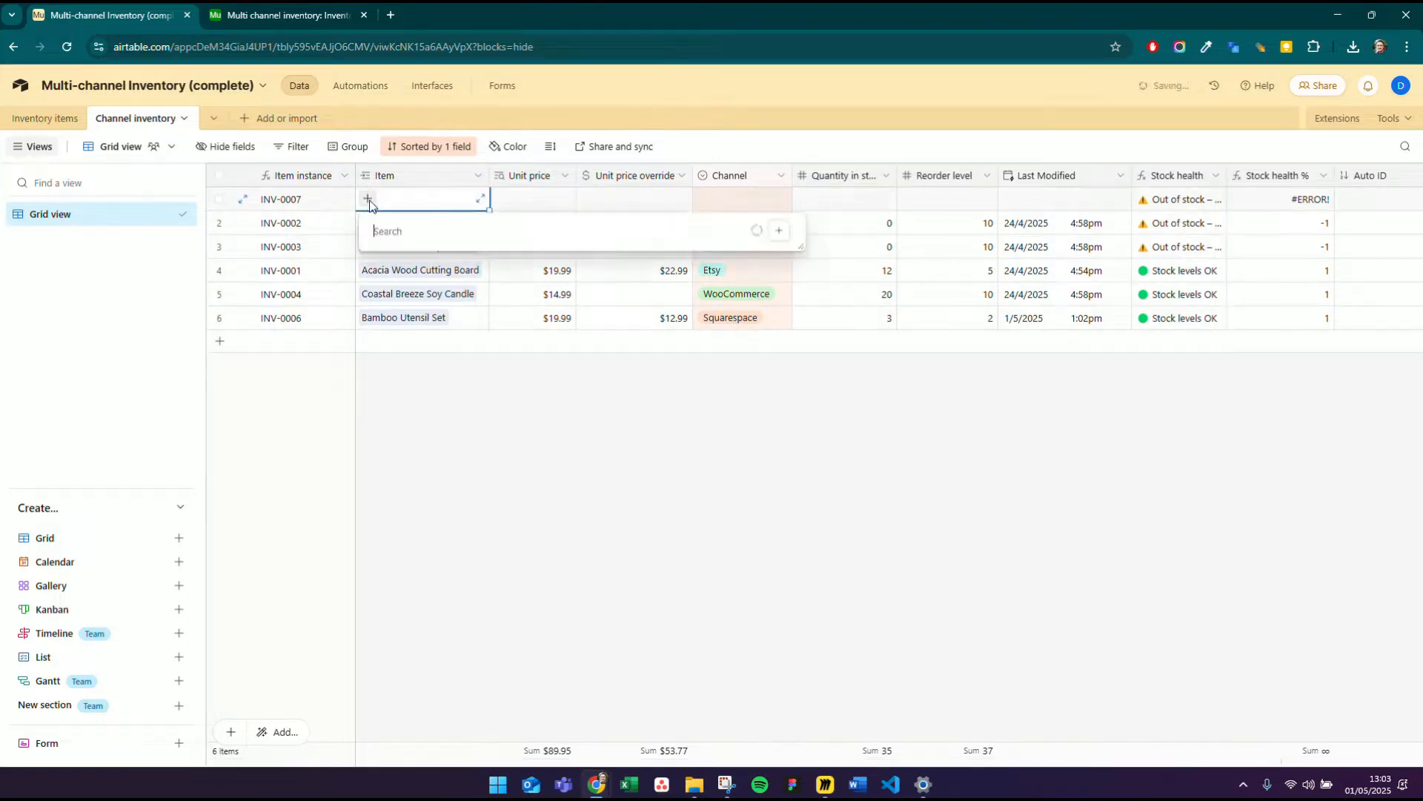
scroll(452, 393, down, 8)
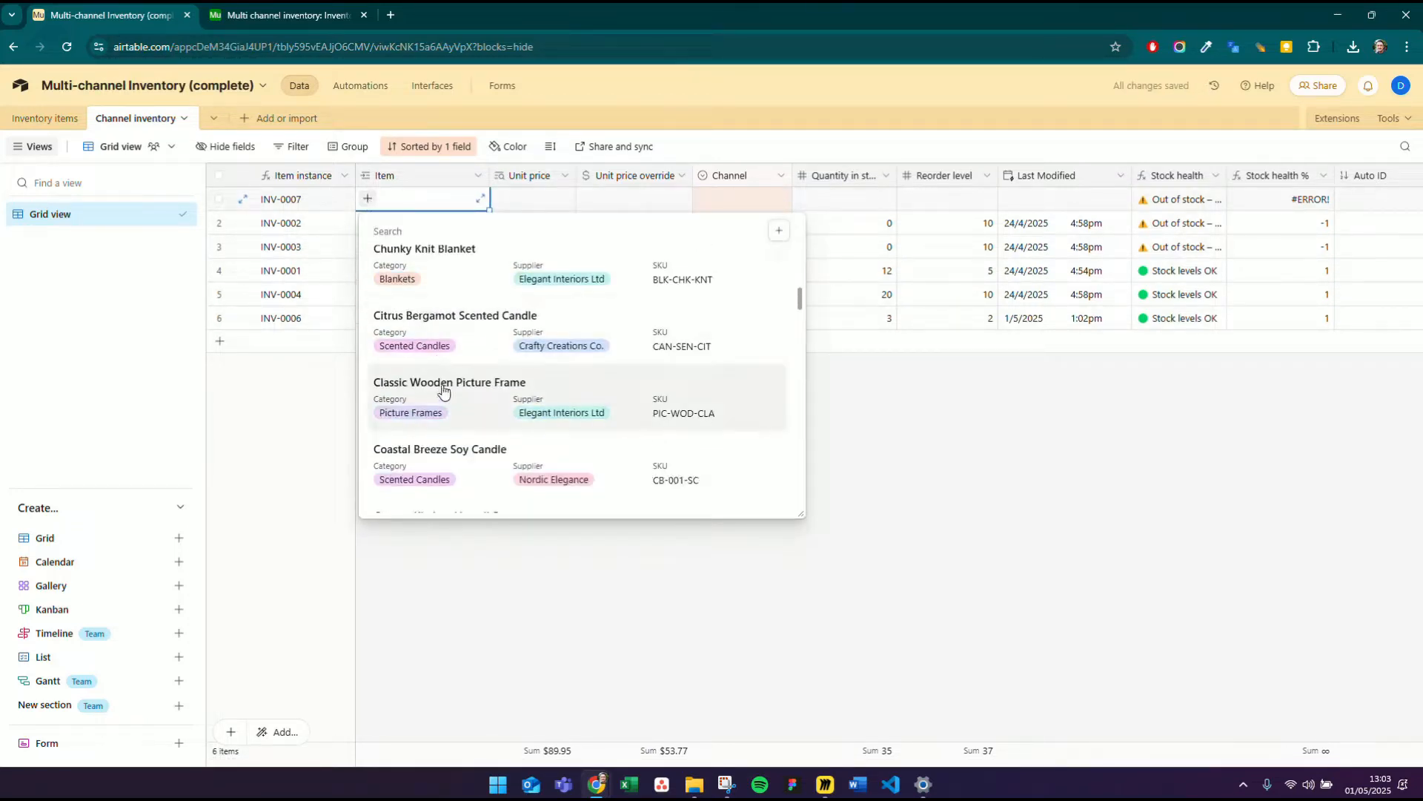
click(445, 395)
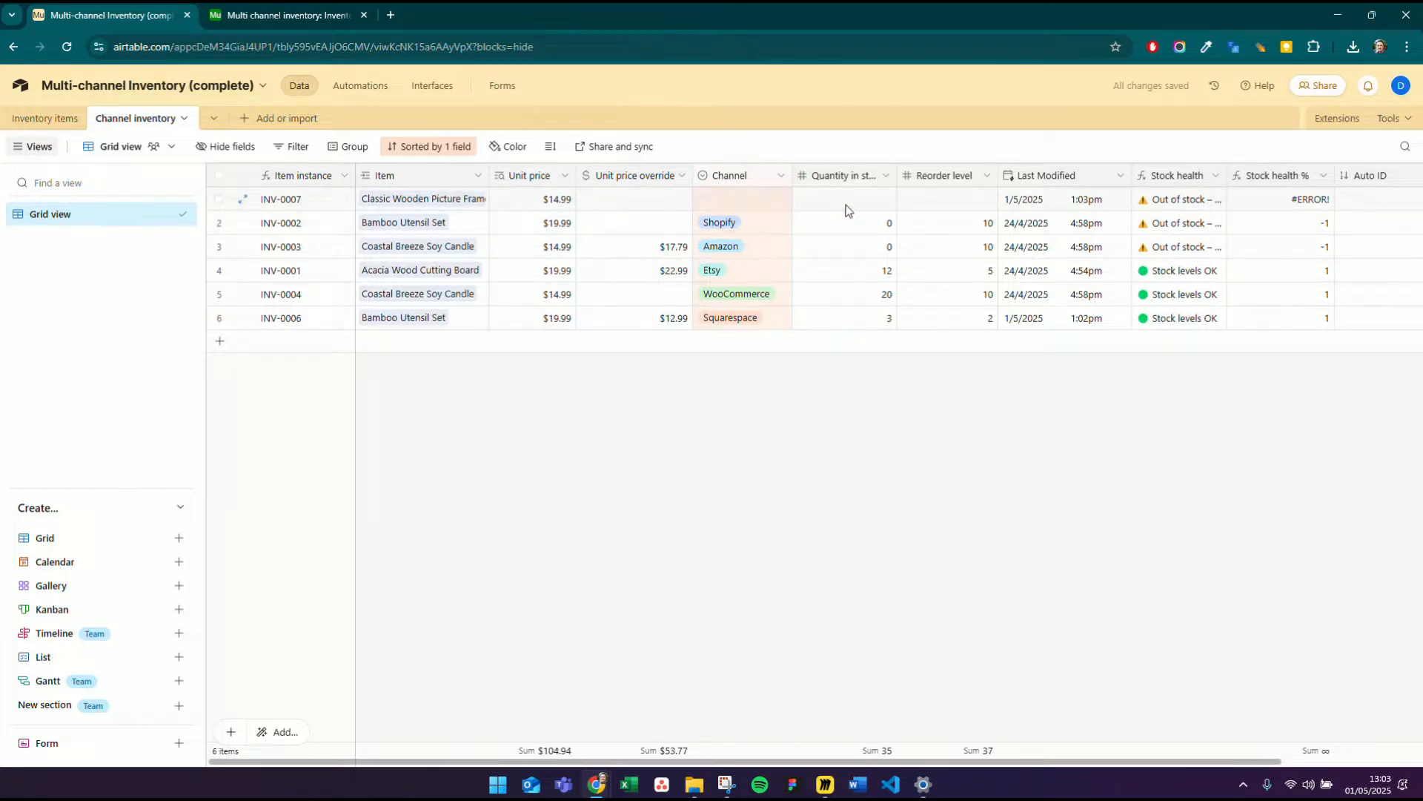
click(771, 204)
click(781, 198)
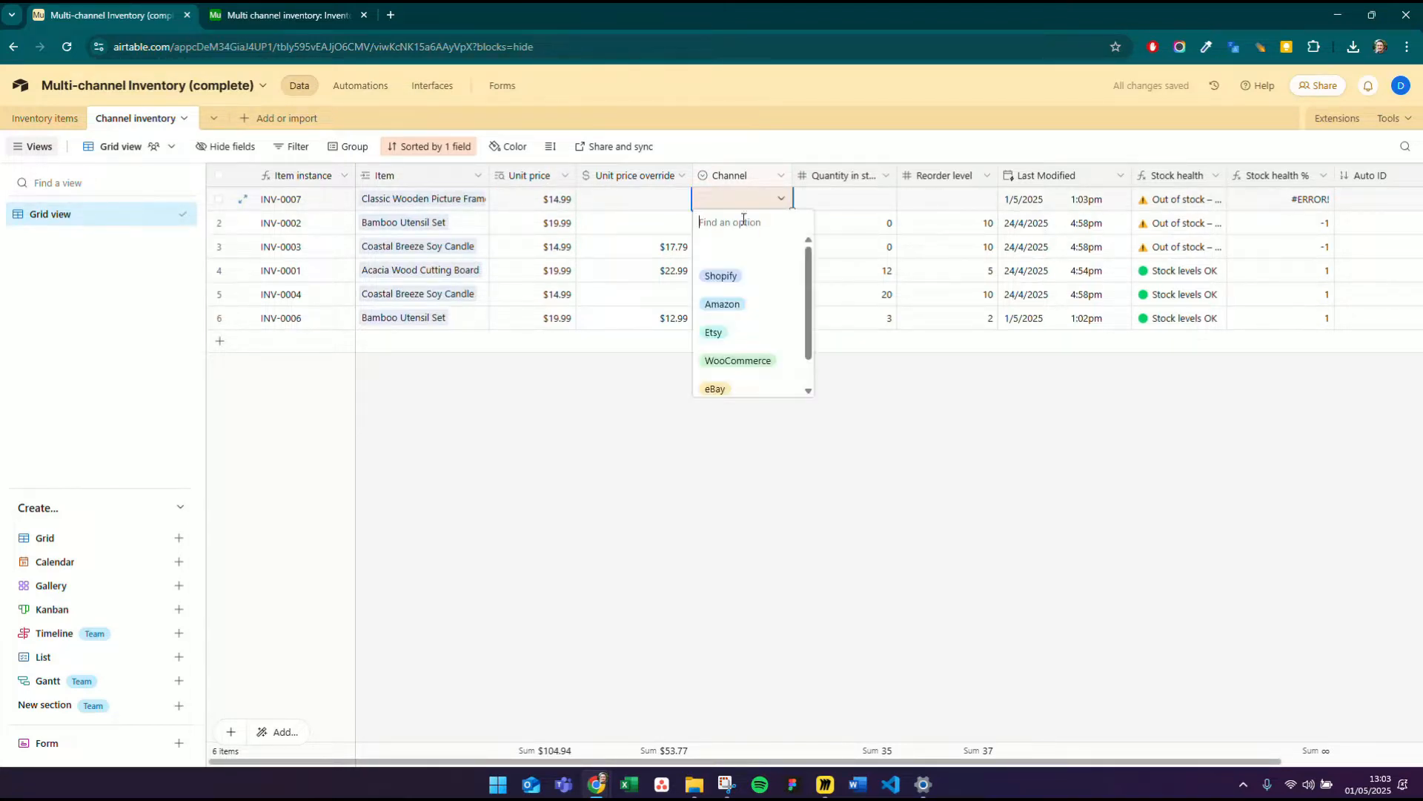
click(722, 304)
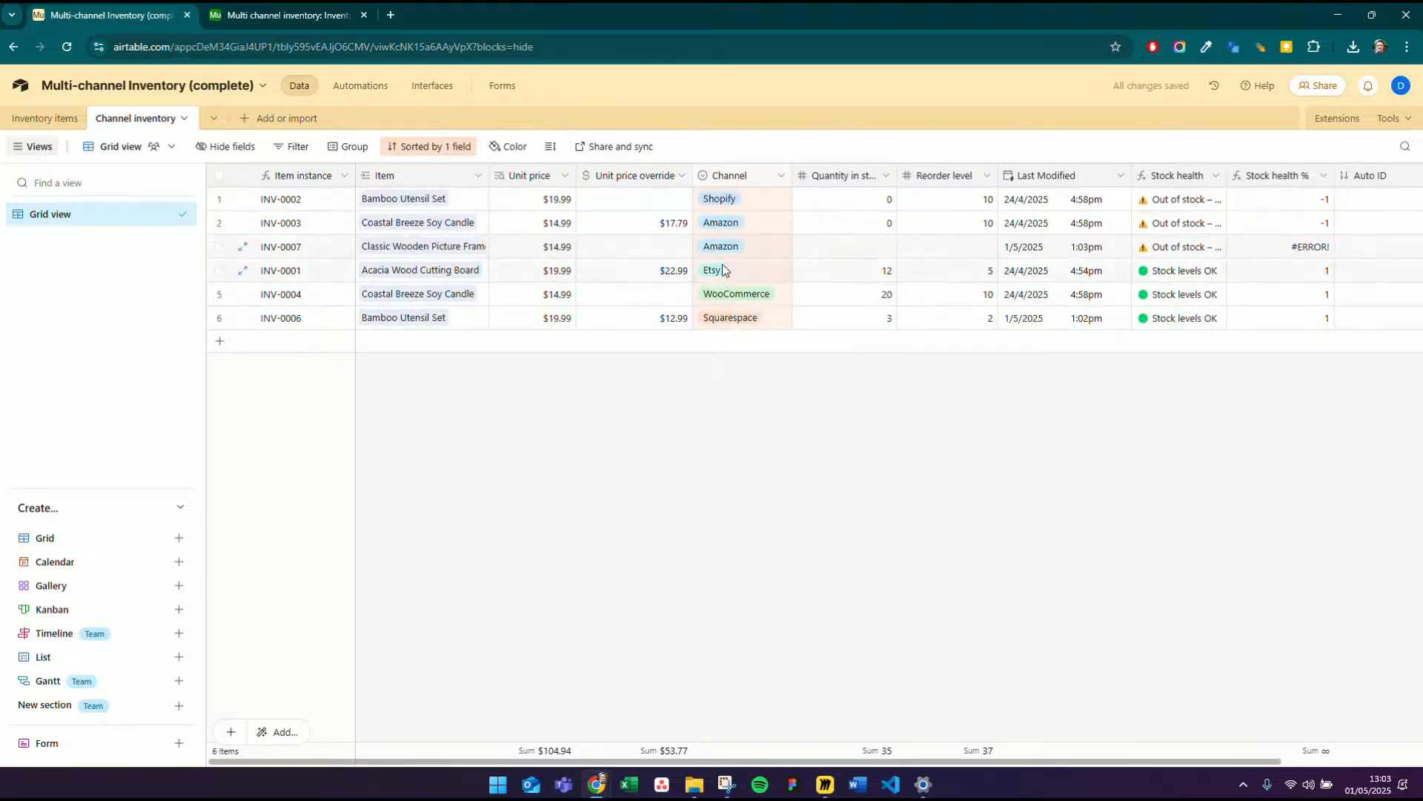
- Set both Quantity in stock and Reorder level to 6 for the Classic Wooden Picture Frame record
click(864, 253)
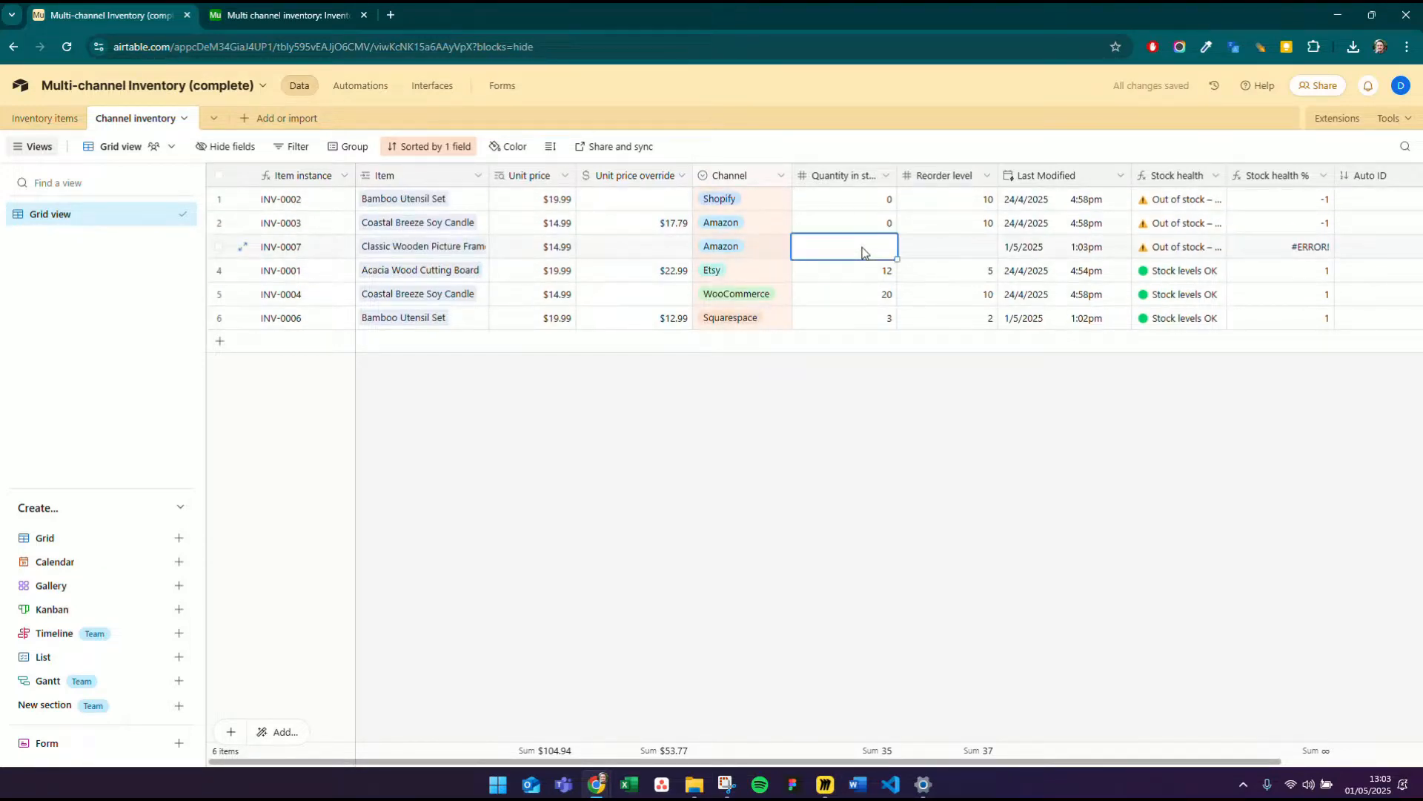
text(6)
key(Tab)
text(6)
key(Tab)
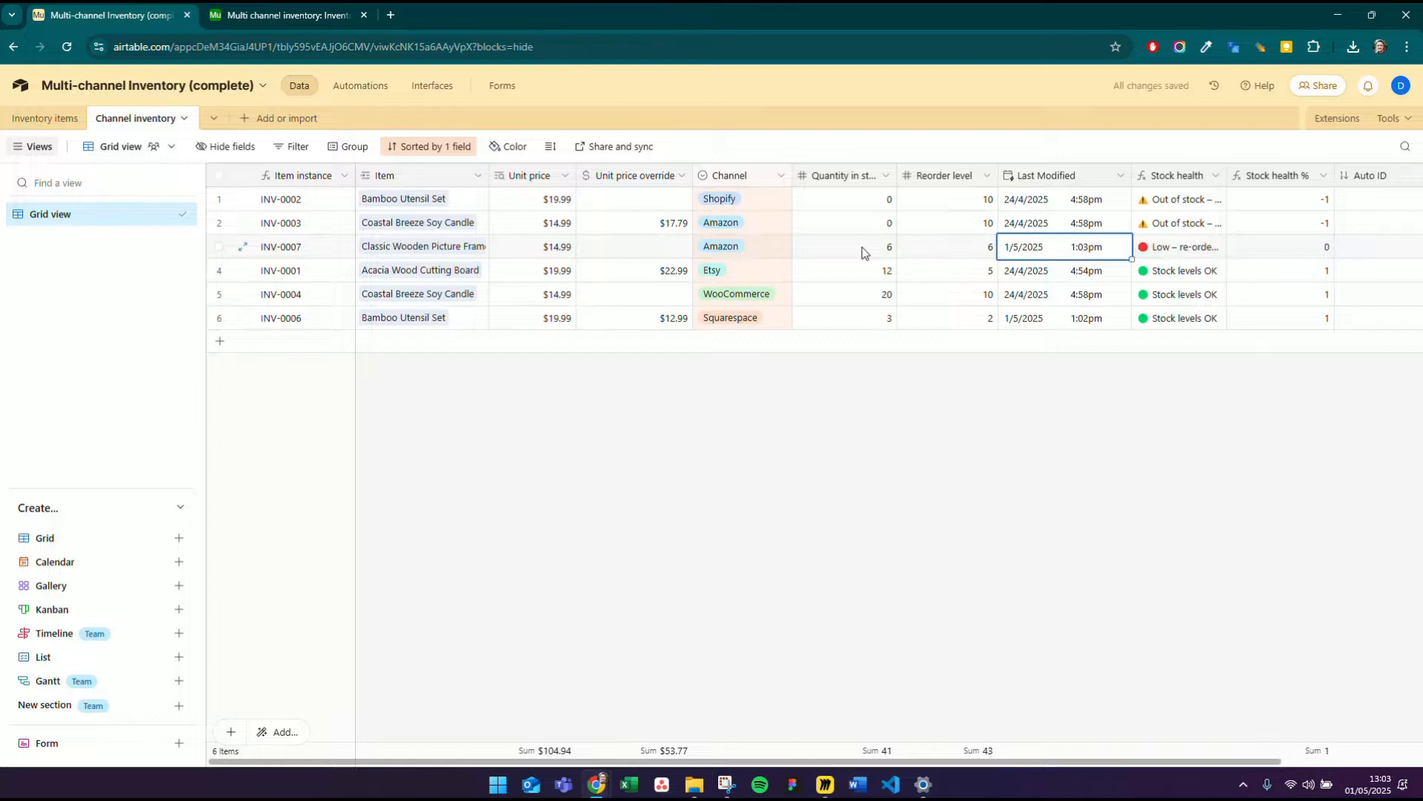
click(801, 424)
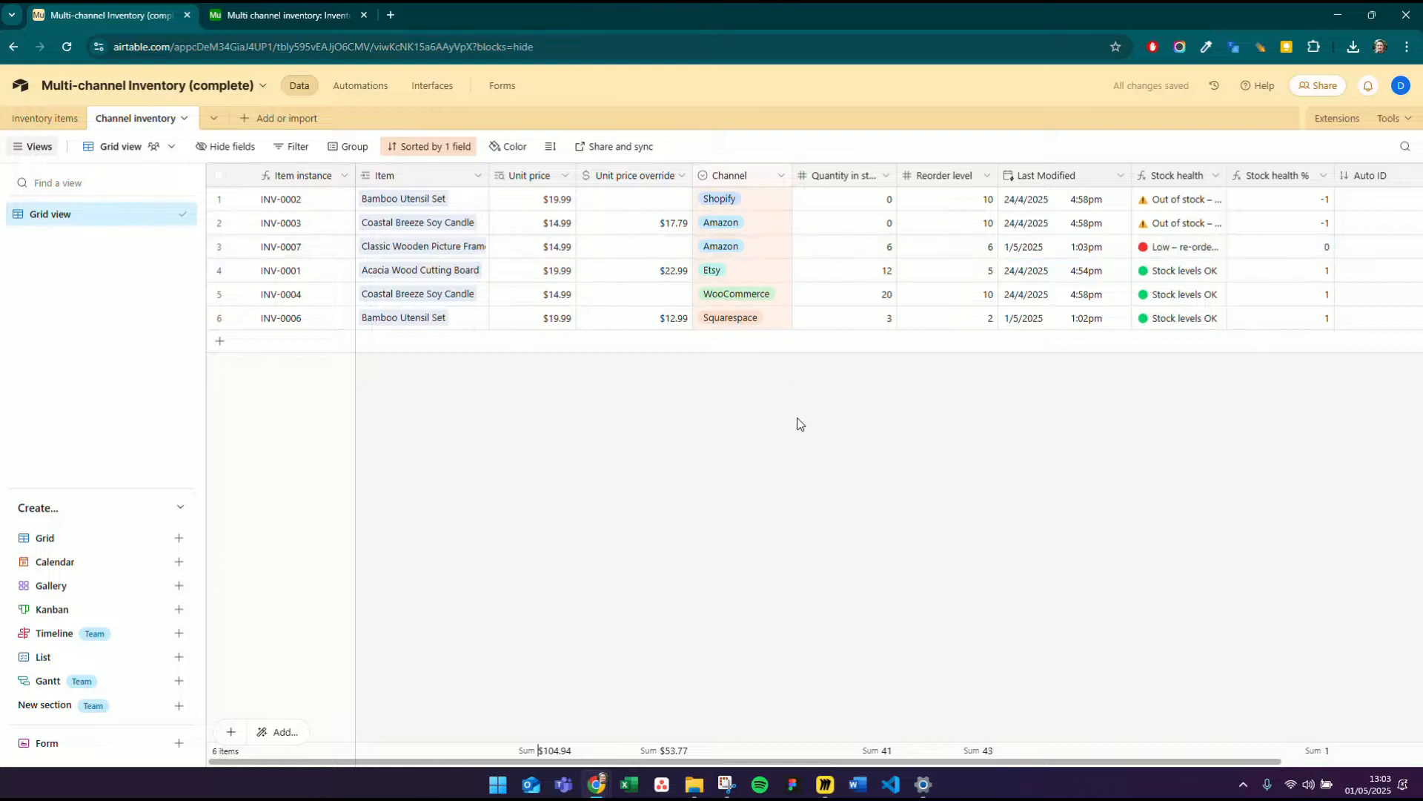
- Add a Channel inventory record linked to Ceramic Spoon Rest and assign it to the Etsy channel
click(404, 348)
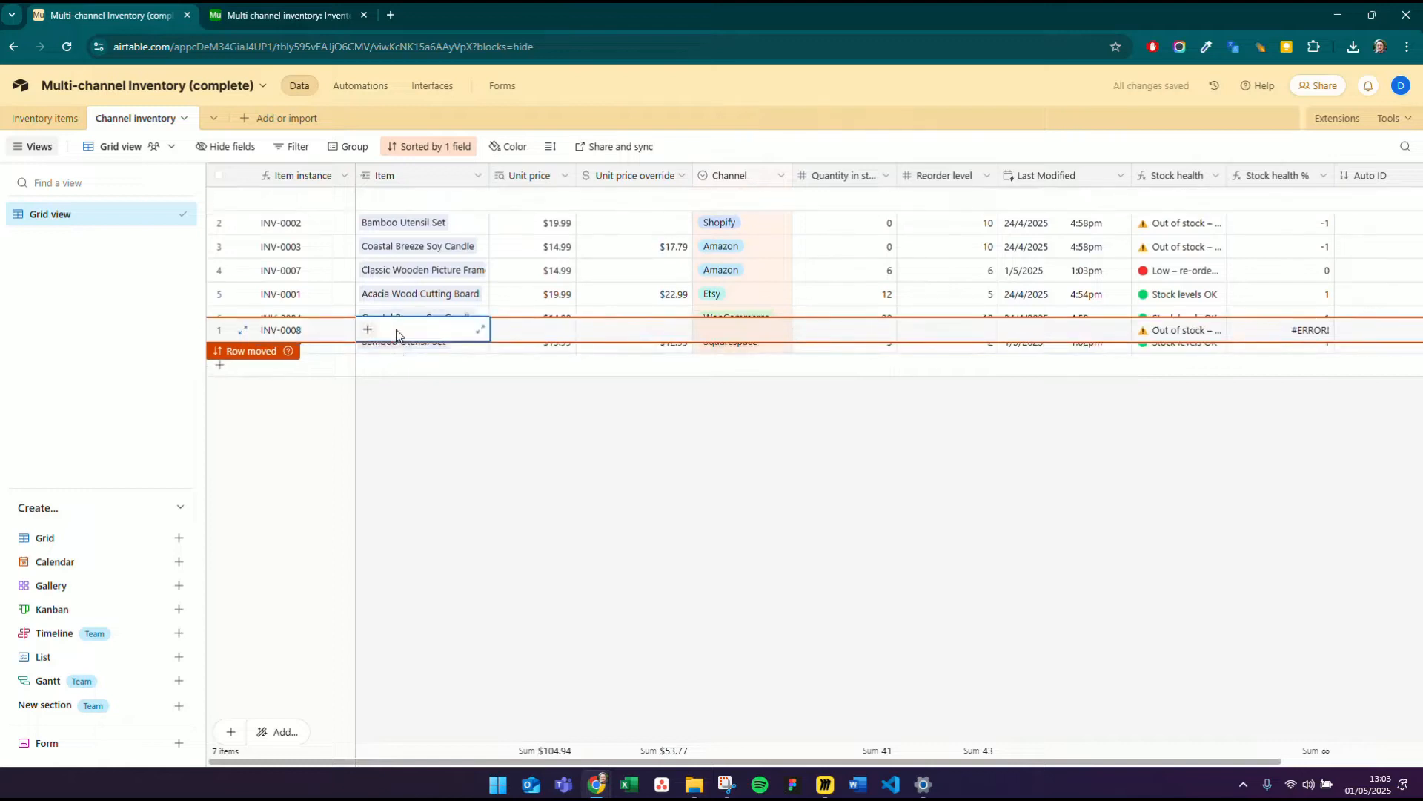
click(368, 329)
scroll(450, 456, down, 5)
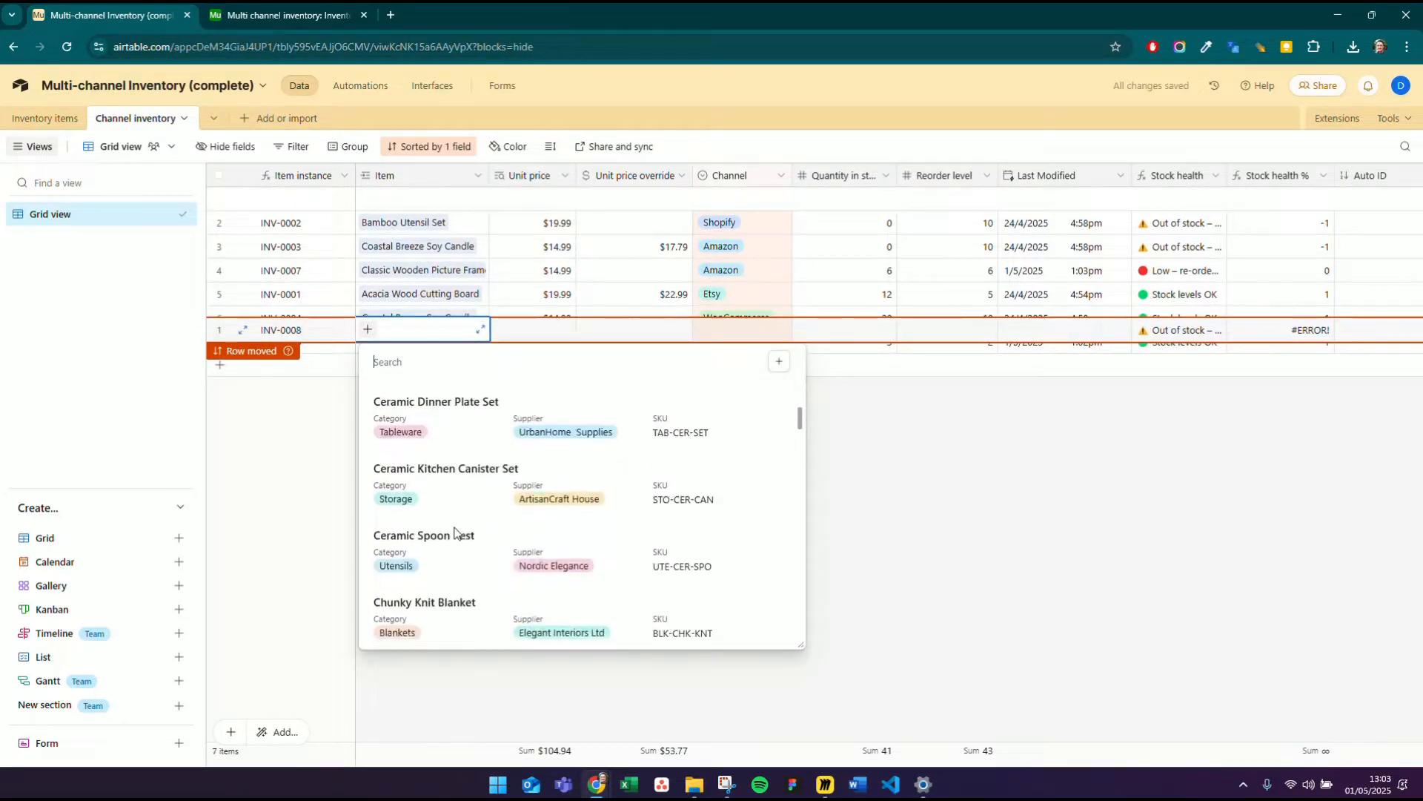
click(453, 541)
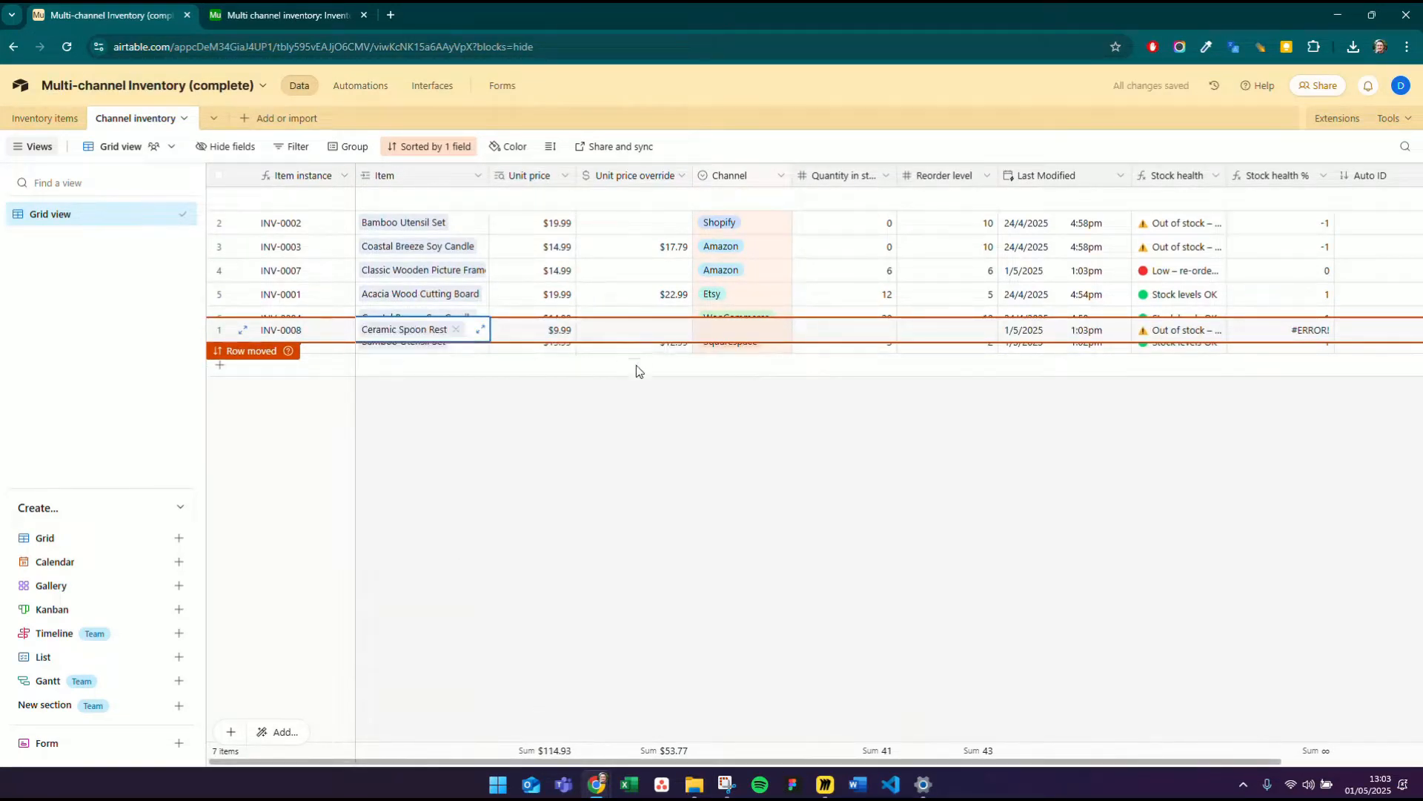
click(636, 443)
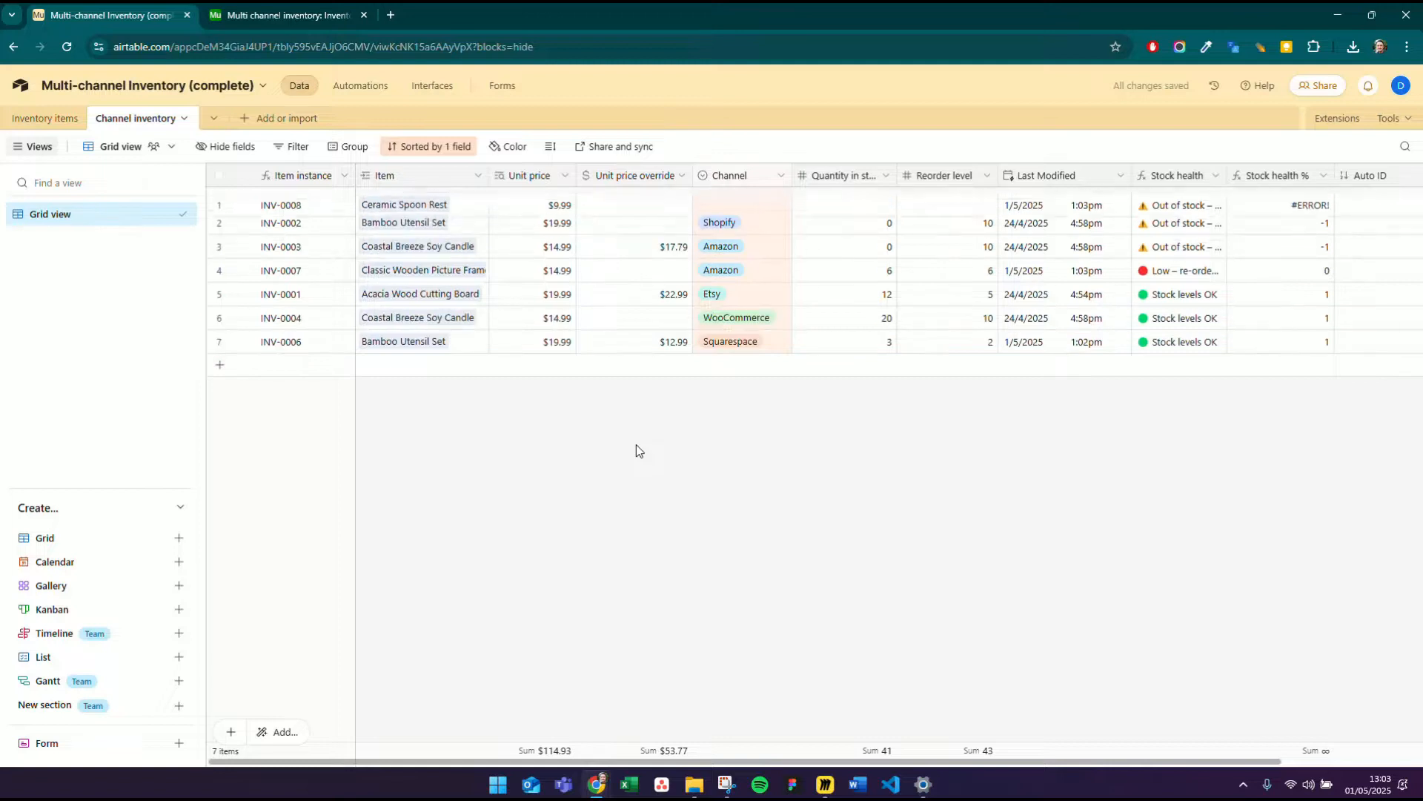
click(788, 203)
click(716, 333)
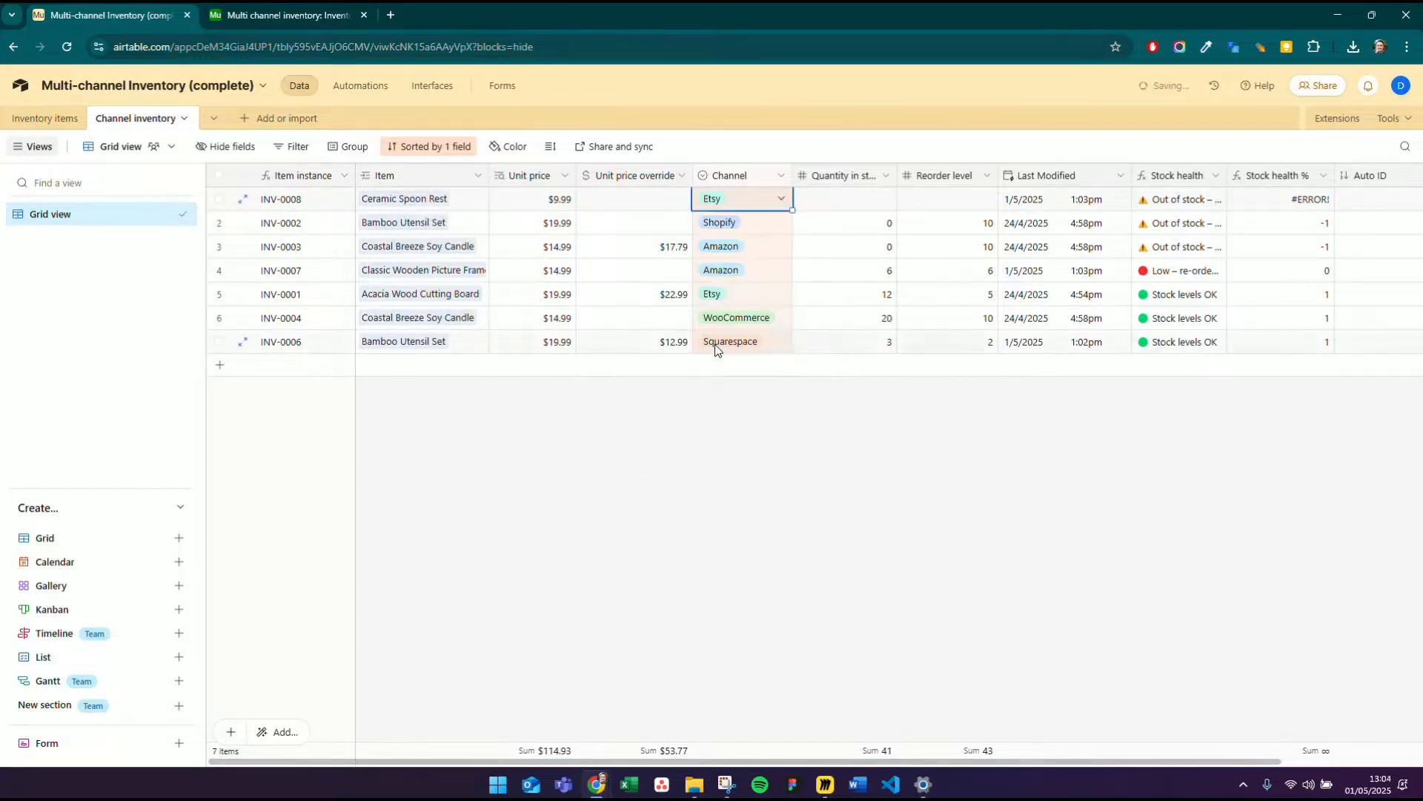
click(742, 480)
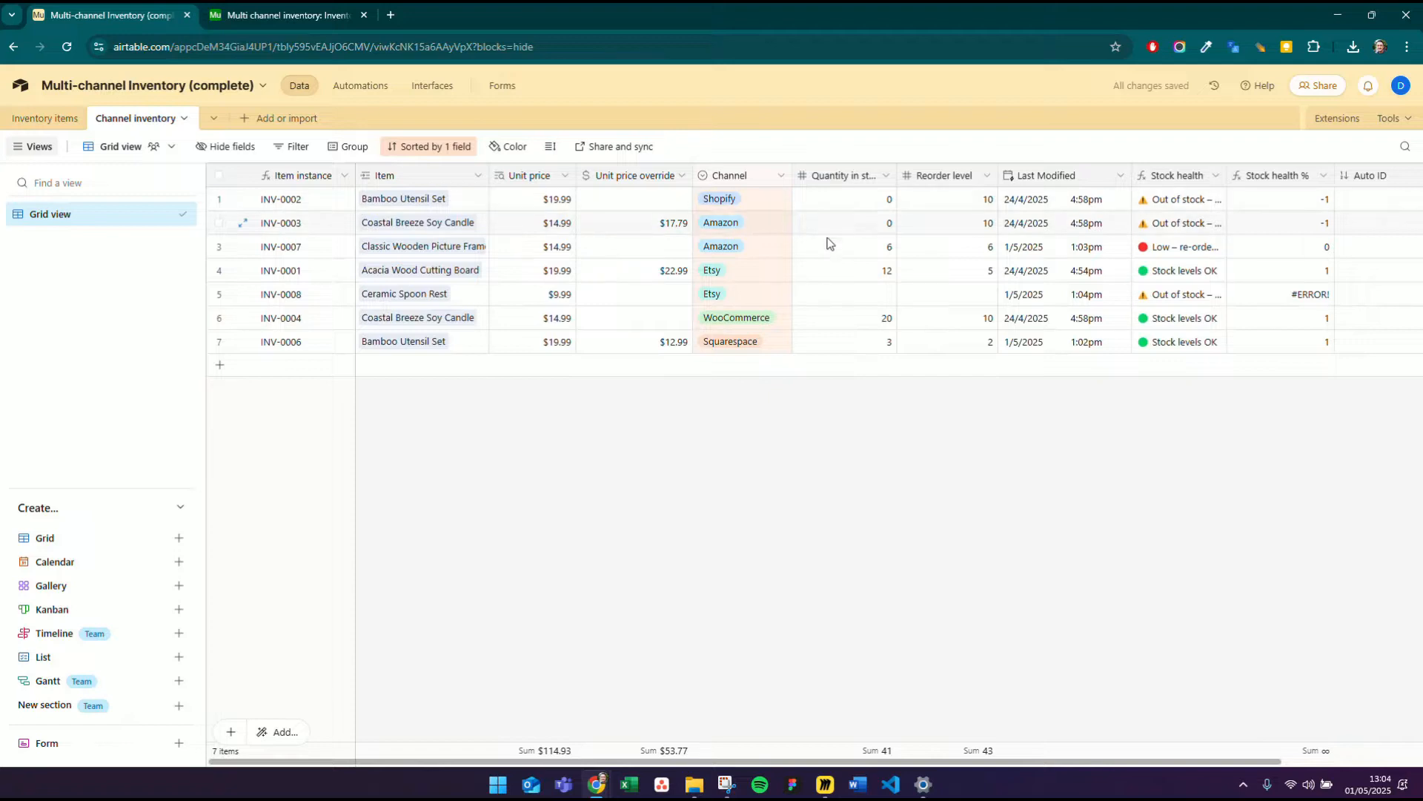
- Enter a Quantity in stock of 5 and a Reorder level of 9 for the Ceramic Spoon Rest record
click(852, 304)
text(5)
key(Tab)
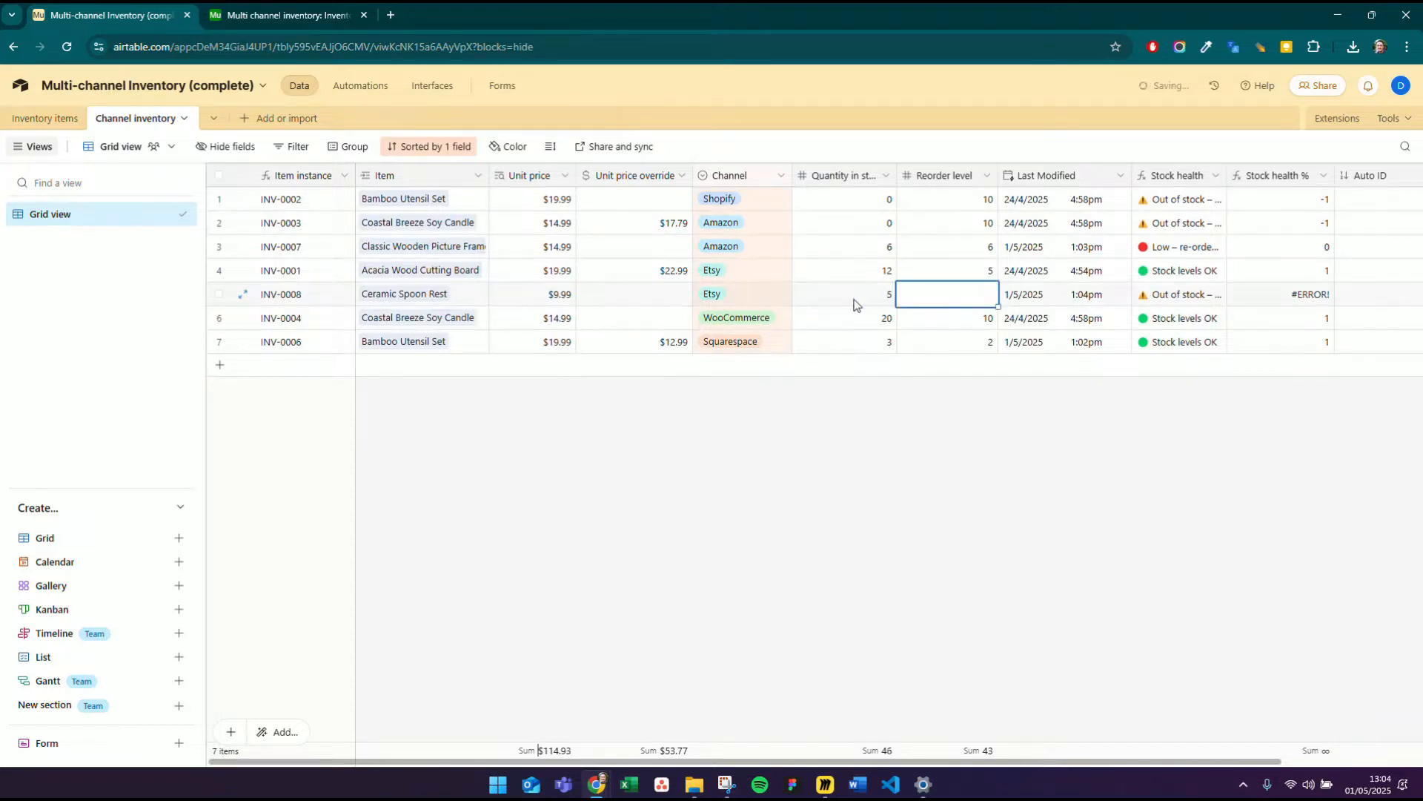
text(9)
key(Tab)
key(Escape)
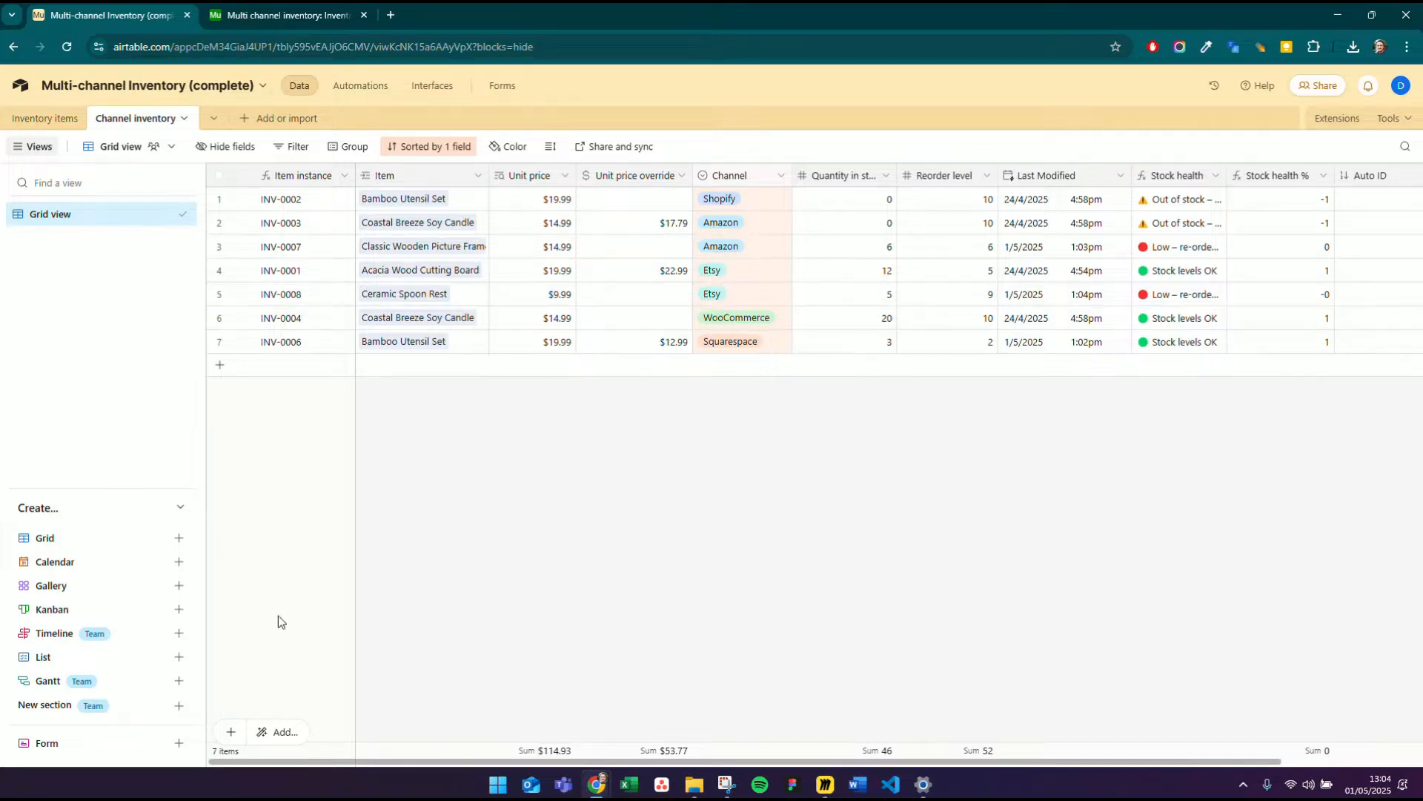
- Create a collaborative grid view named Amazon items for the Channel inventory table
click(179, 538)
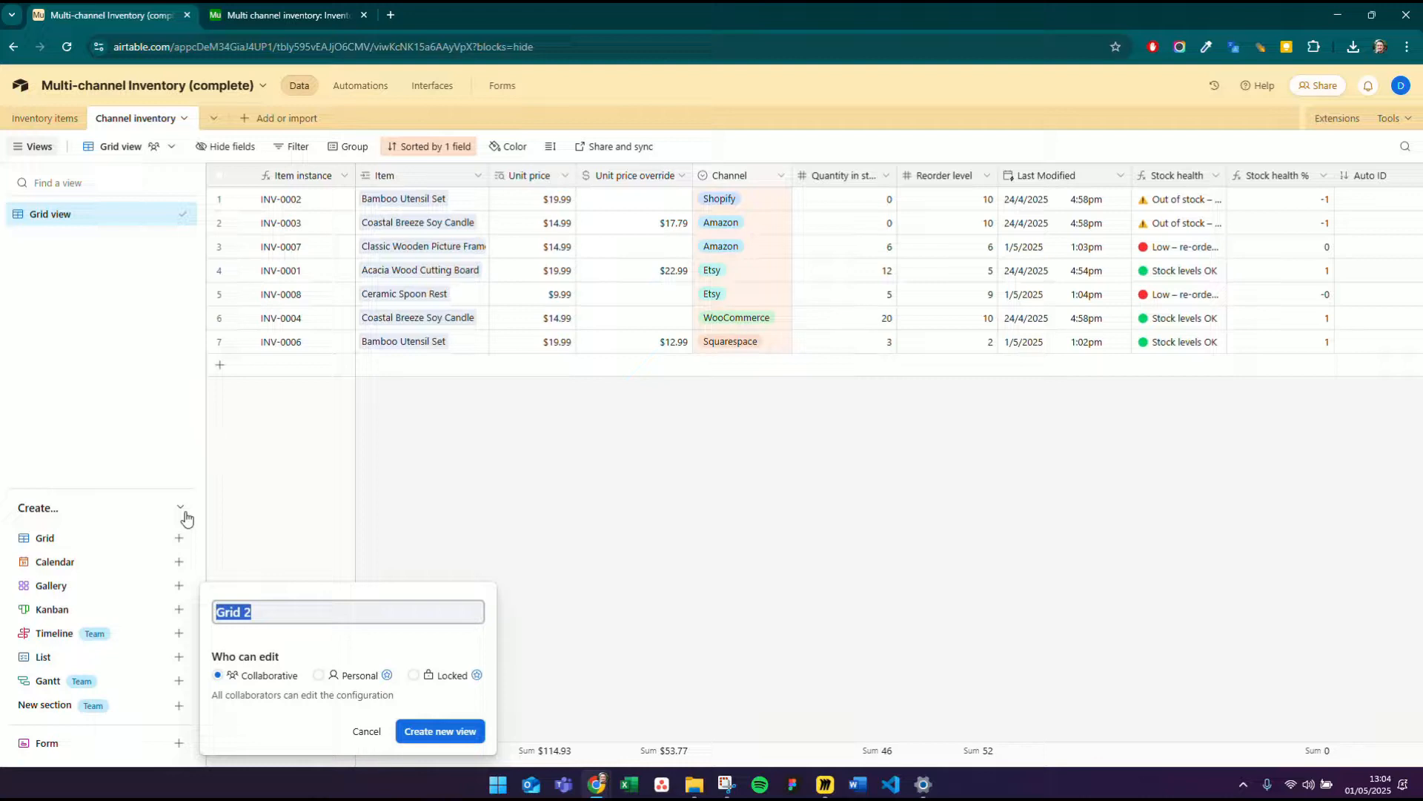
text(Amazon items)
key(Return)
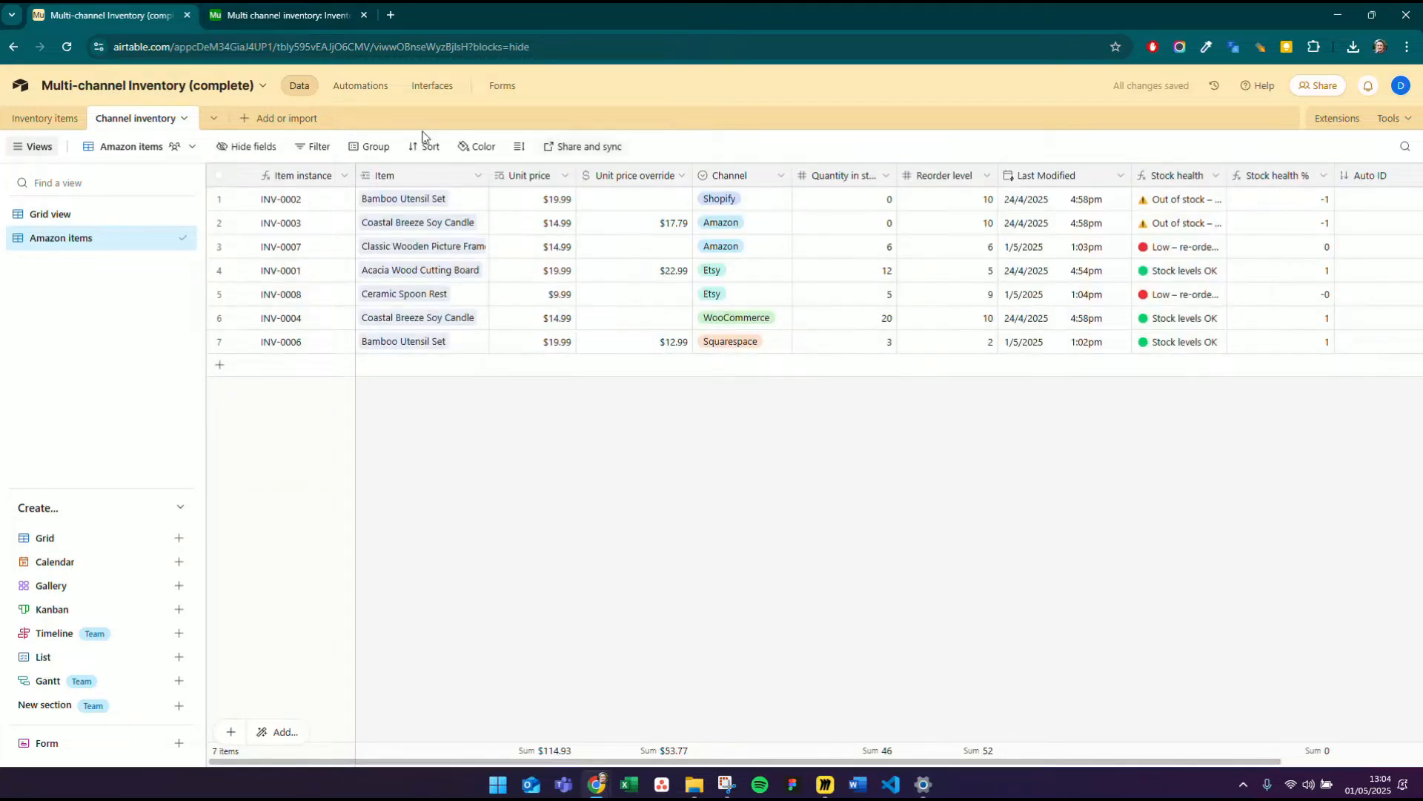
- Filter the Amazon items view to show only records where Channel is Amazon
click(312, 147)
click(339, 203)
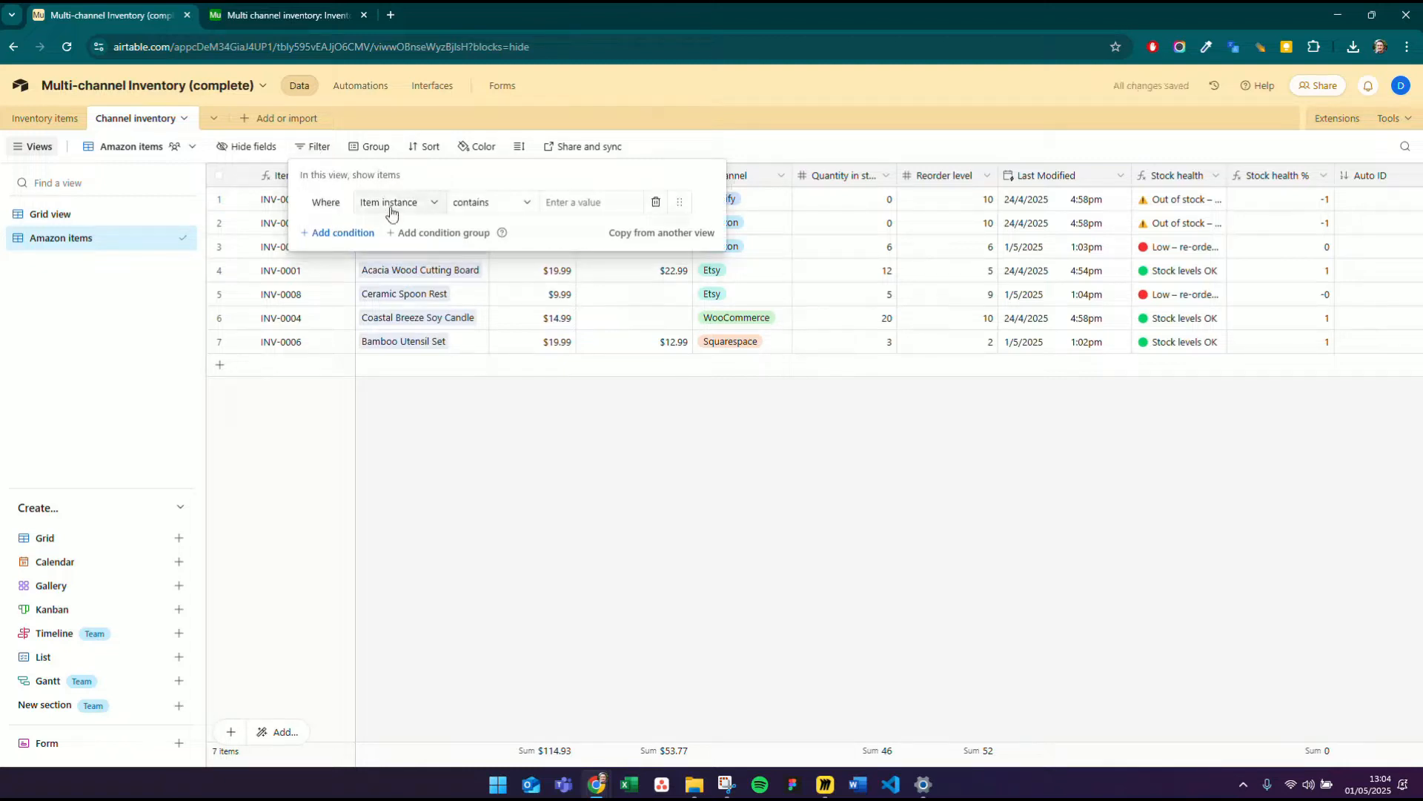
click(435, 204)
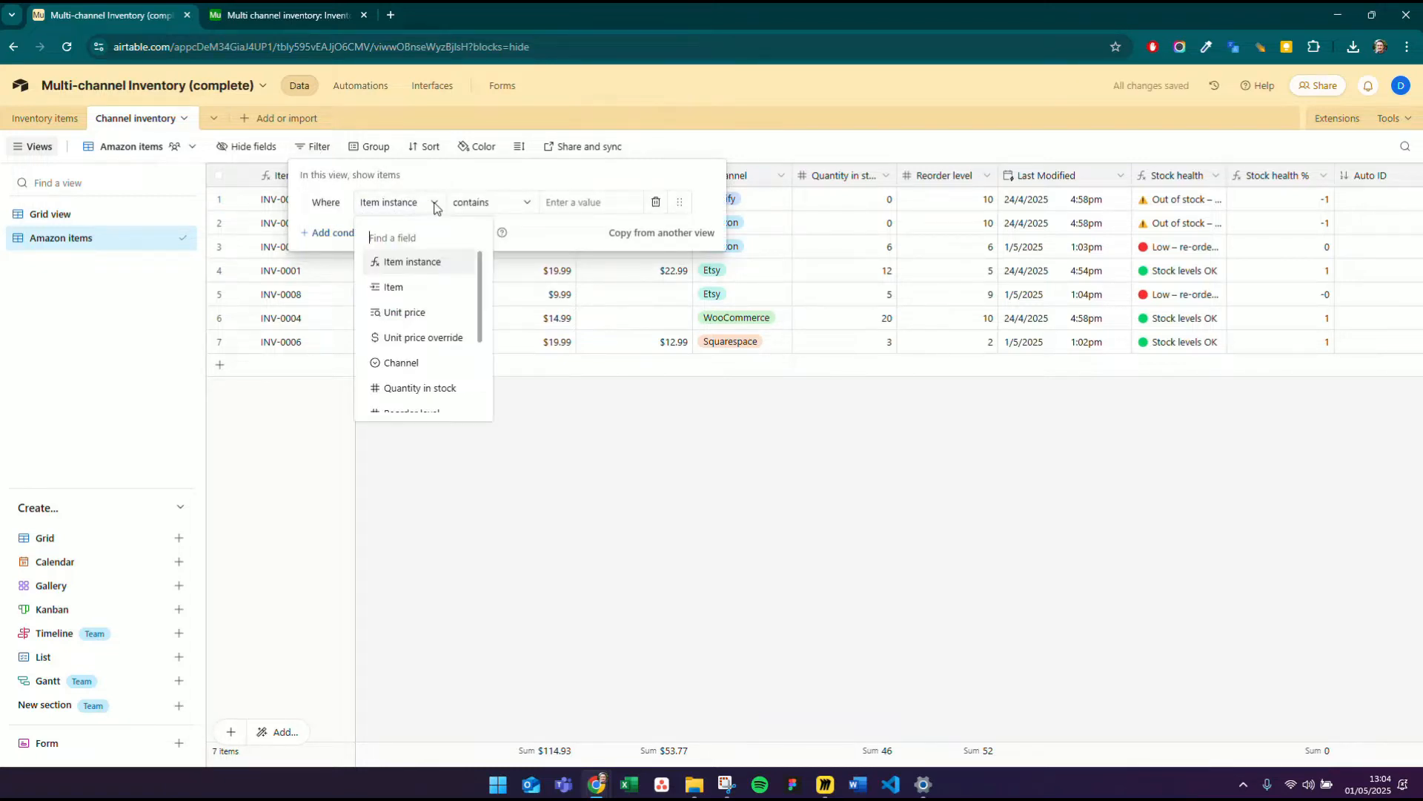
click(401, 363)
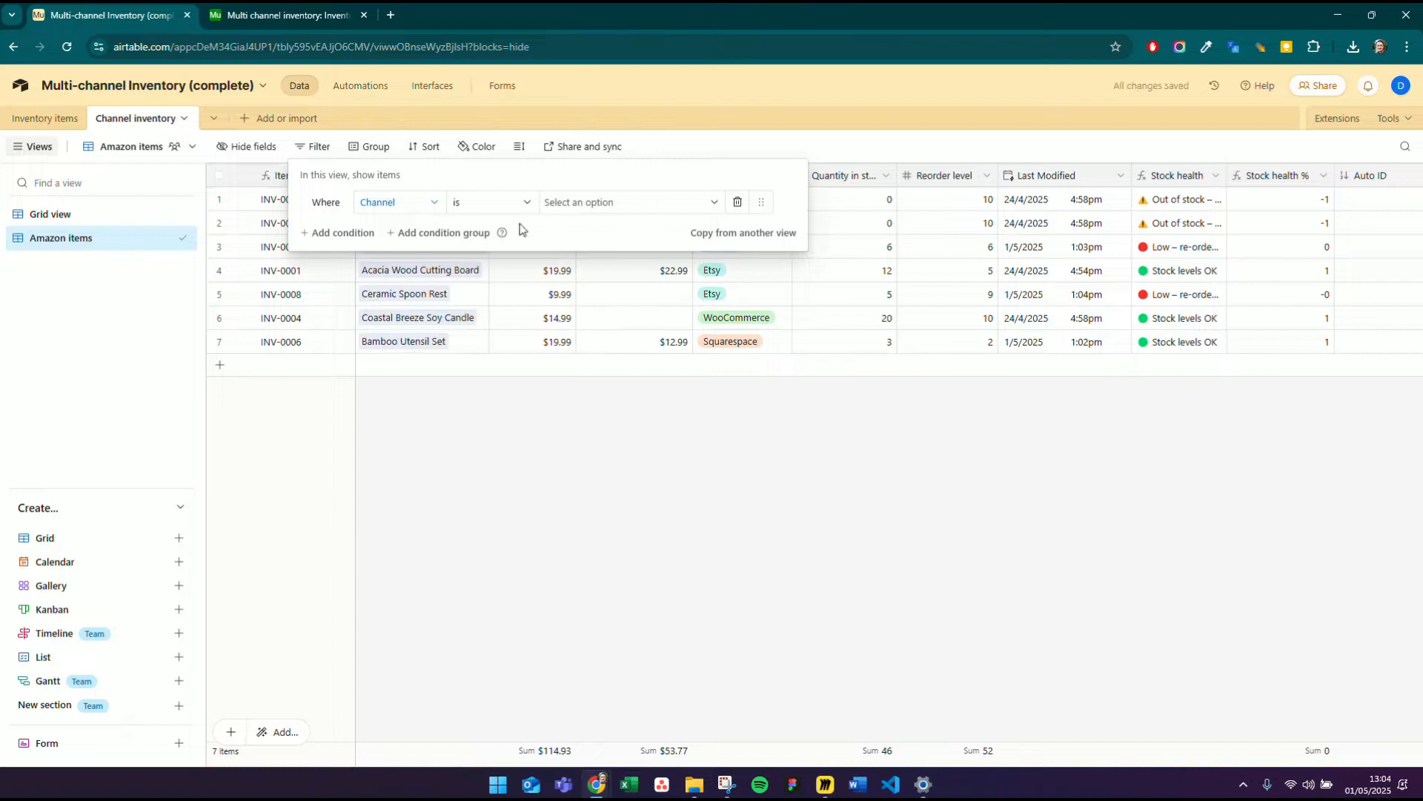
click(697, 203)
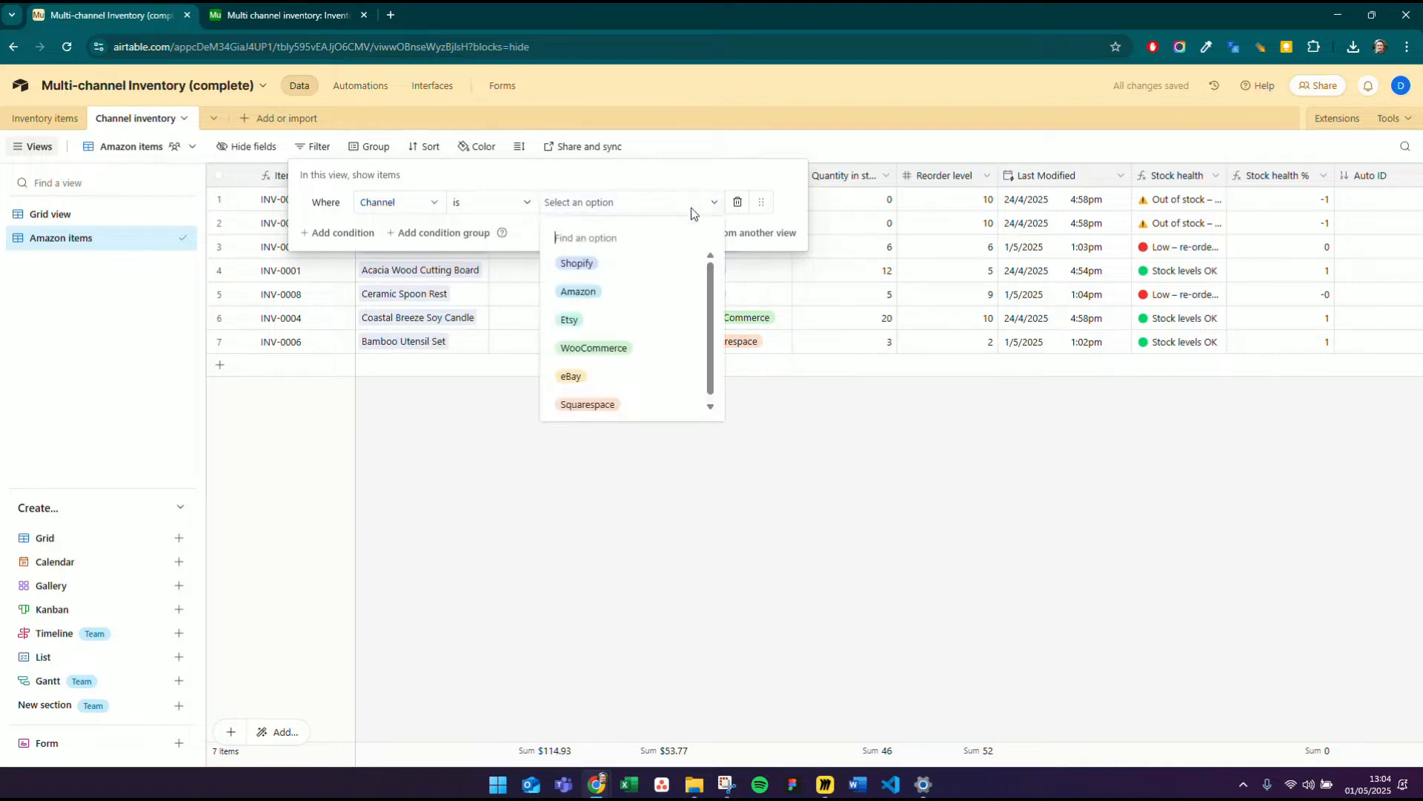
click(606, 294)
click(608, 486)
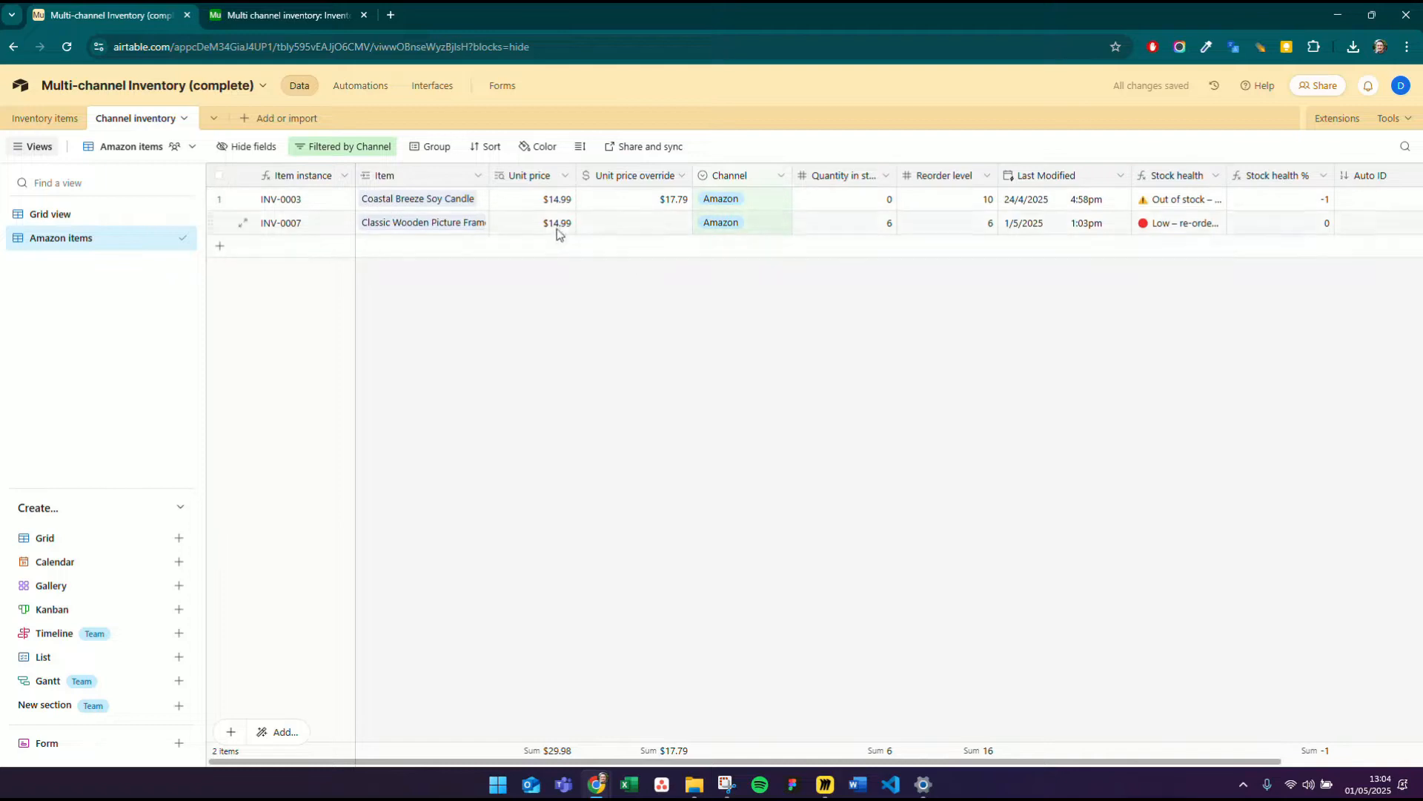
- Return to the main Grid view and create a collaborative grid view named Etsy
click(57, 215)
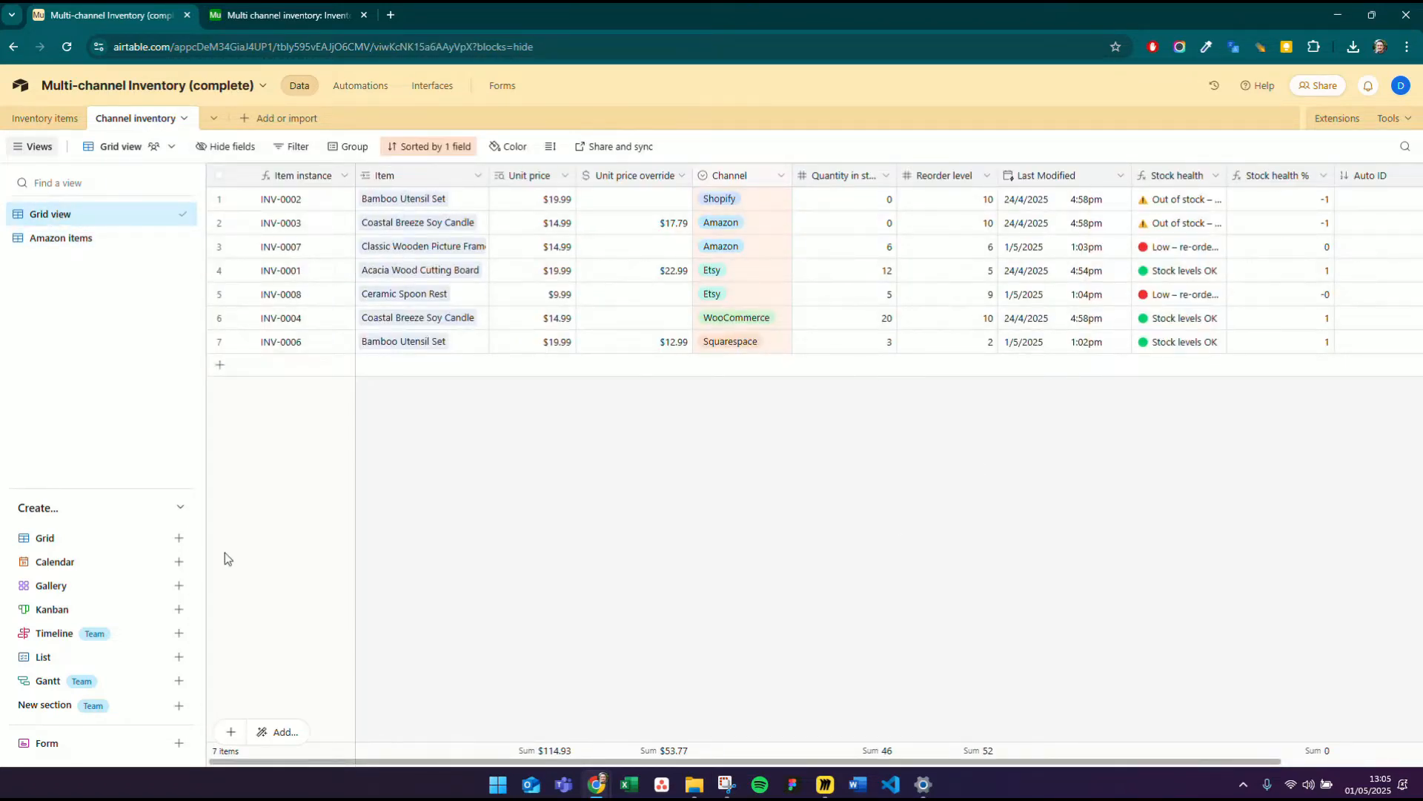
click(178, 539)
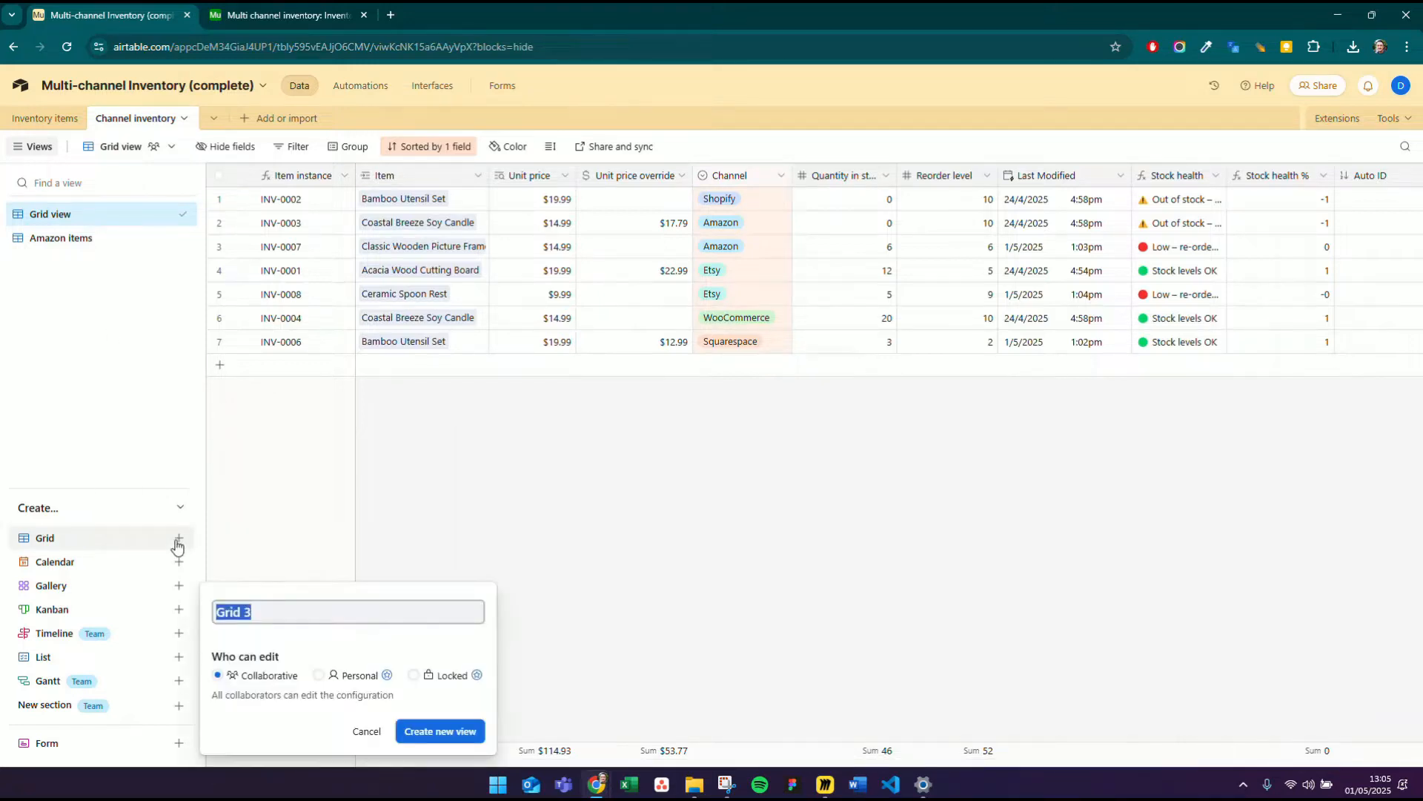
text(Etsy)
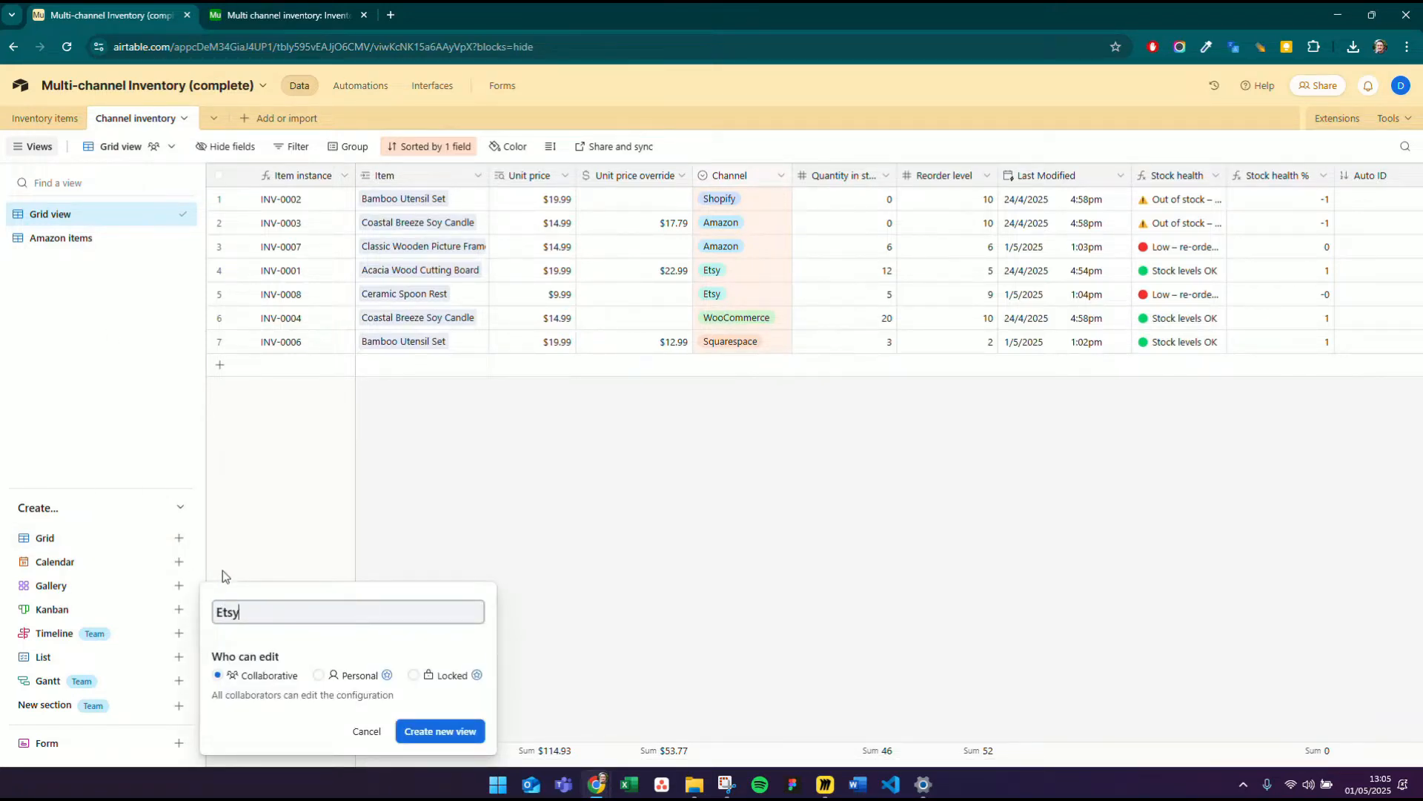
key(Return)
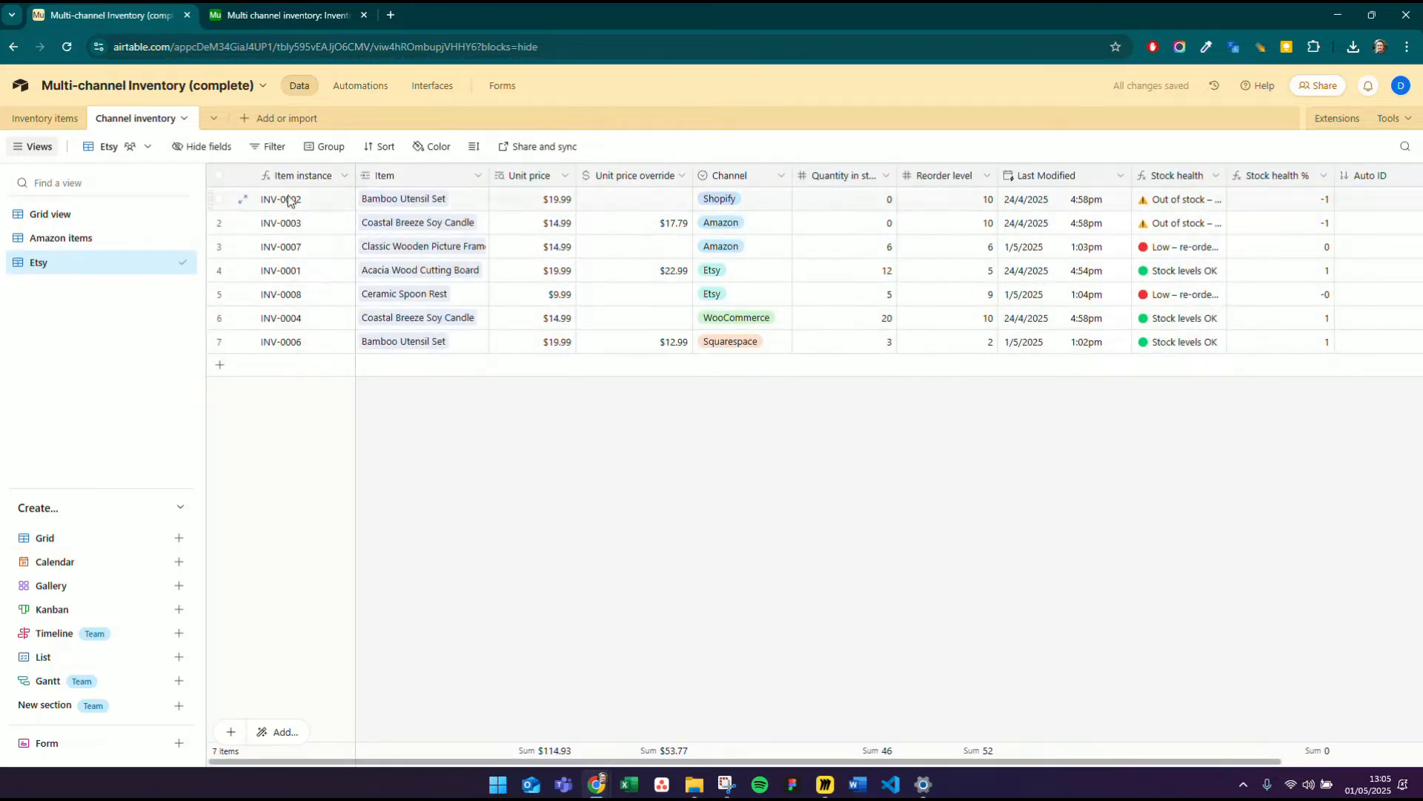
- Filter the Etsy view to show only records where Channel is Etsy
click(274, 148)
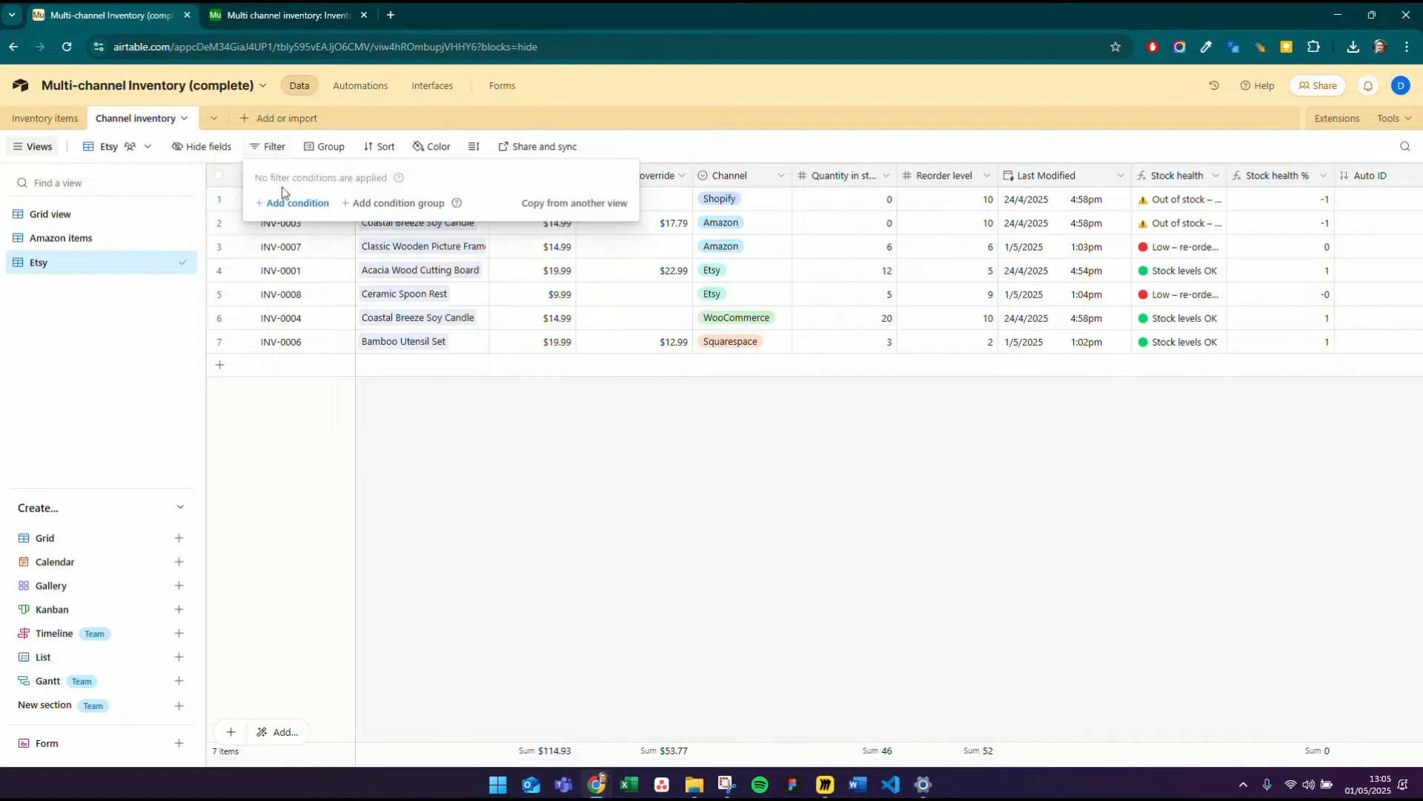
click(300, 205)
click(350, 202)
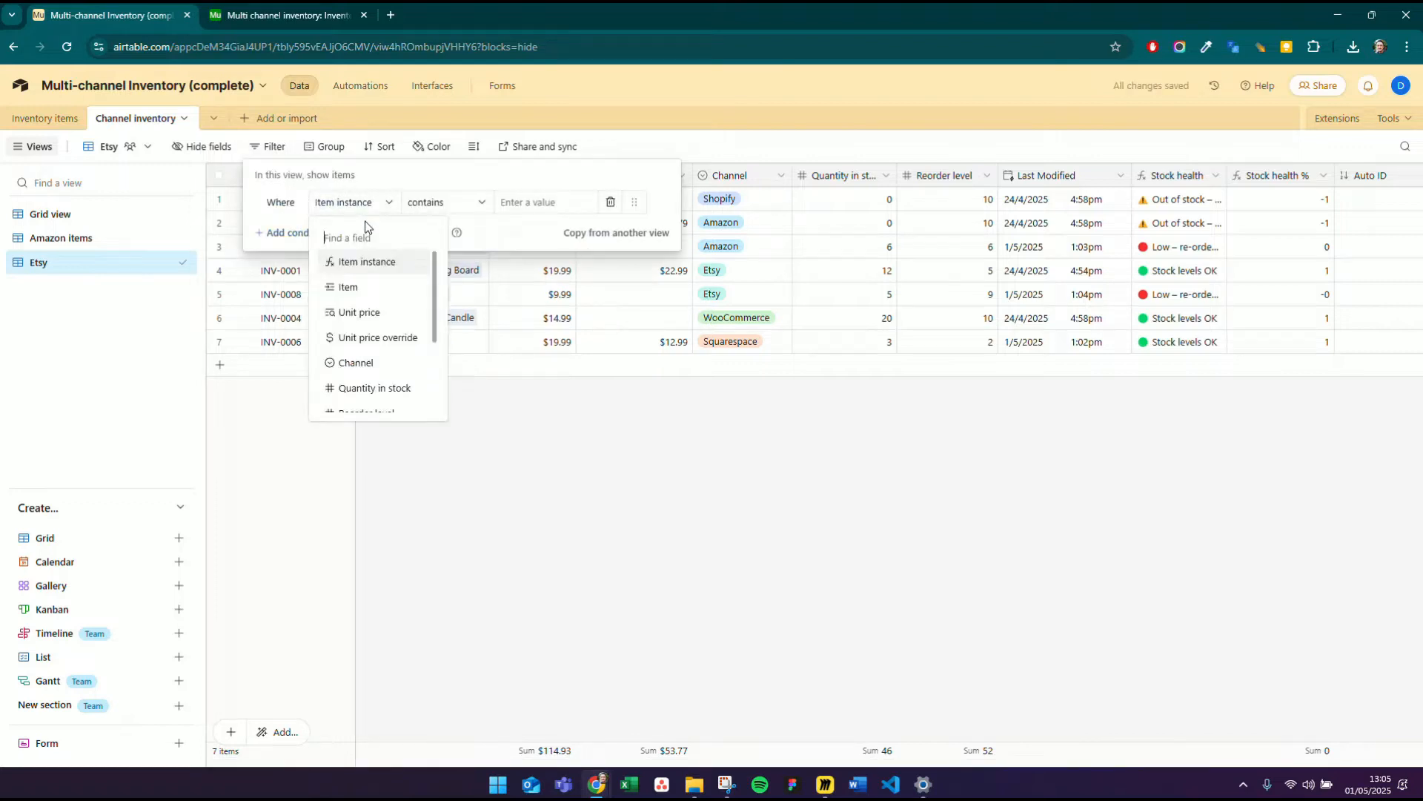
click(362, 364)
click(524, 205)
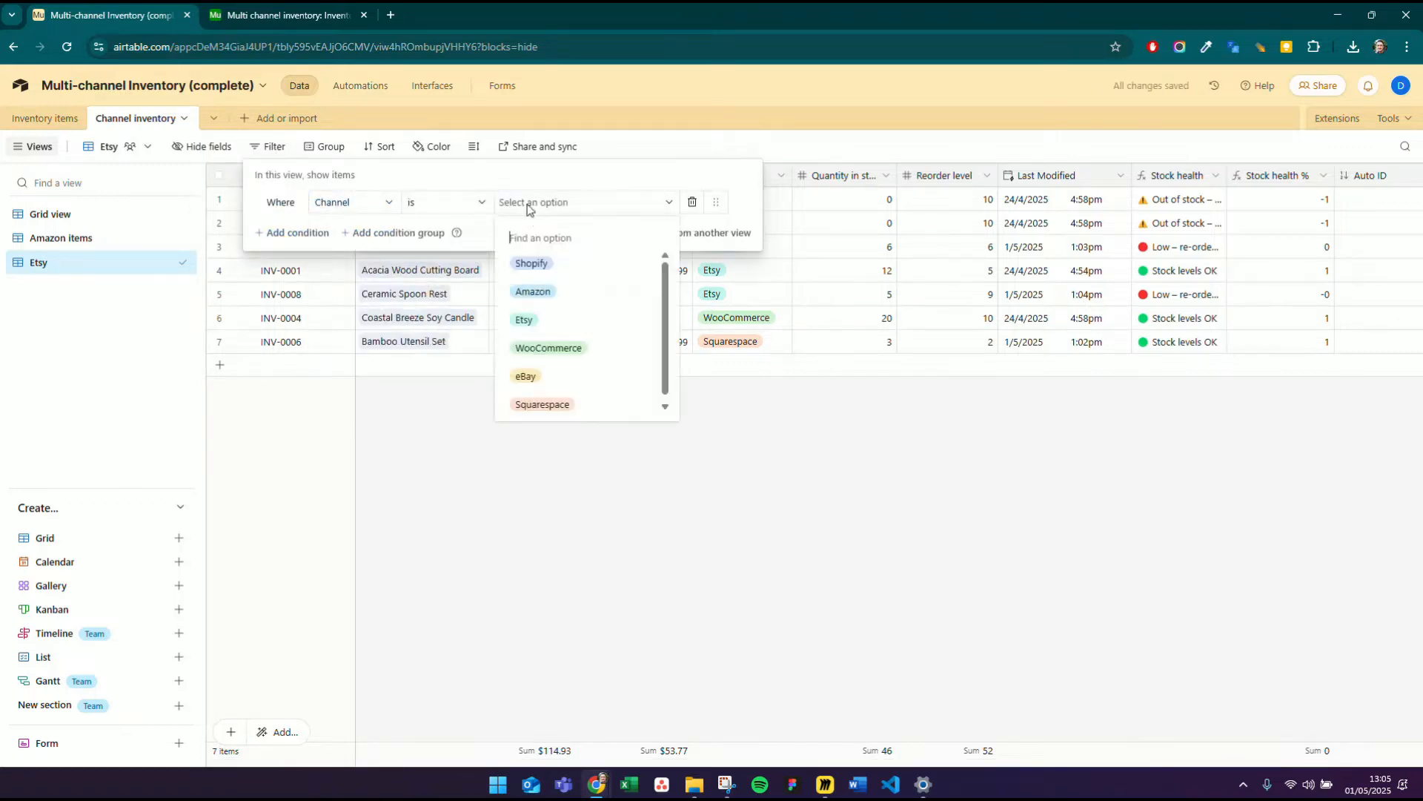
click(529, 318)
click(659, 485)
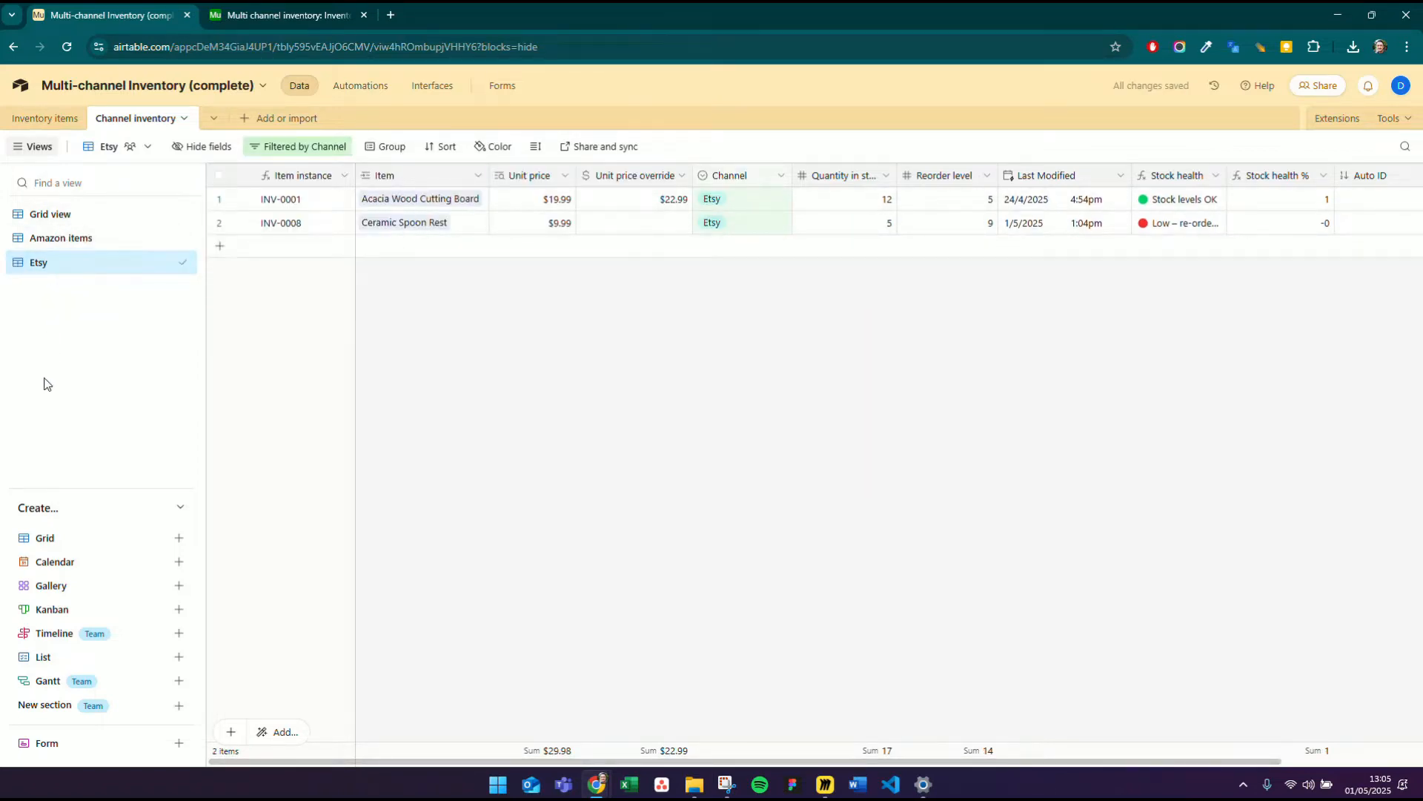
- Look at the Amazon items view again, ending on the main Grid view
click(77, 245)
click(65, 214)
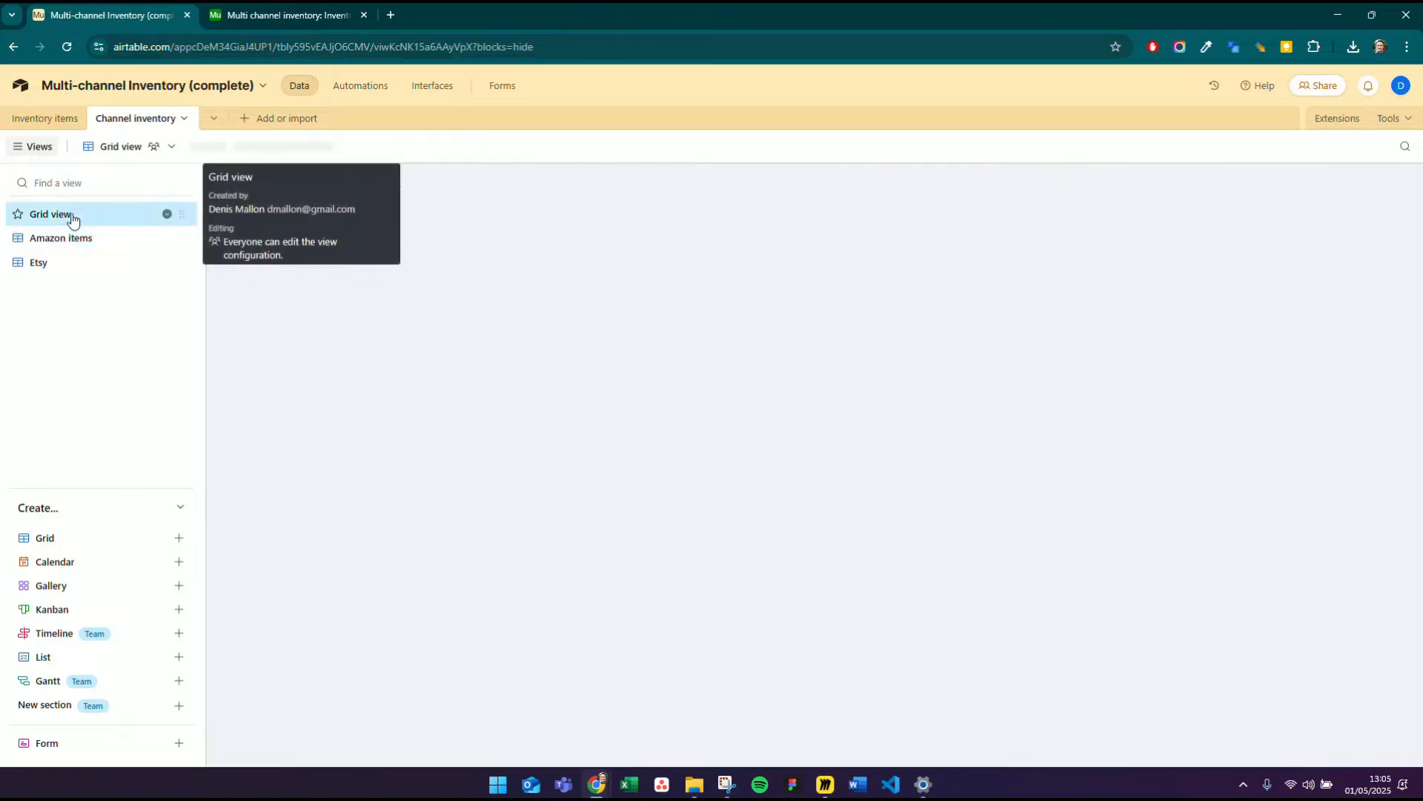